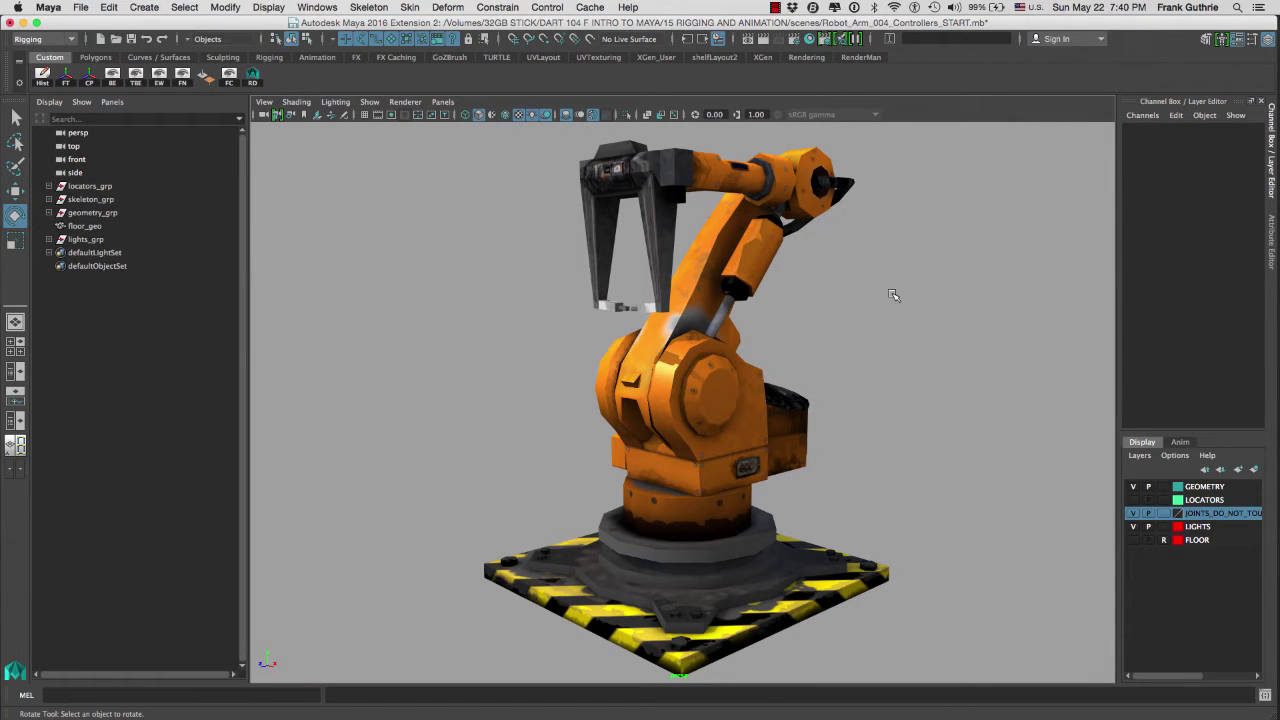
- Inspect the robot's skeleton by hiding the mesh and selecting the forearm_jnt joint
alt+drag(889, 290, 828, 287)
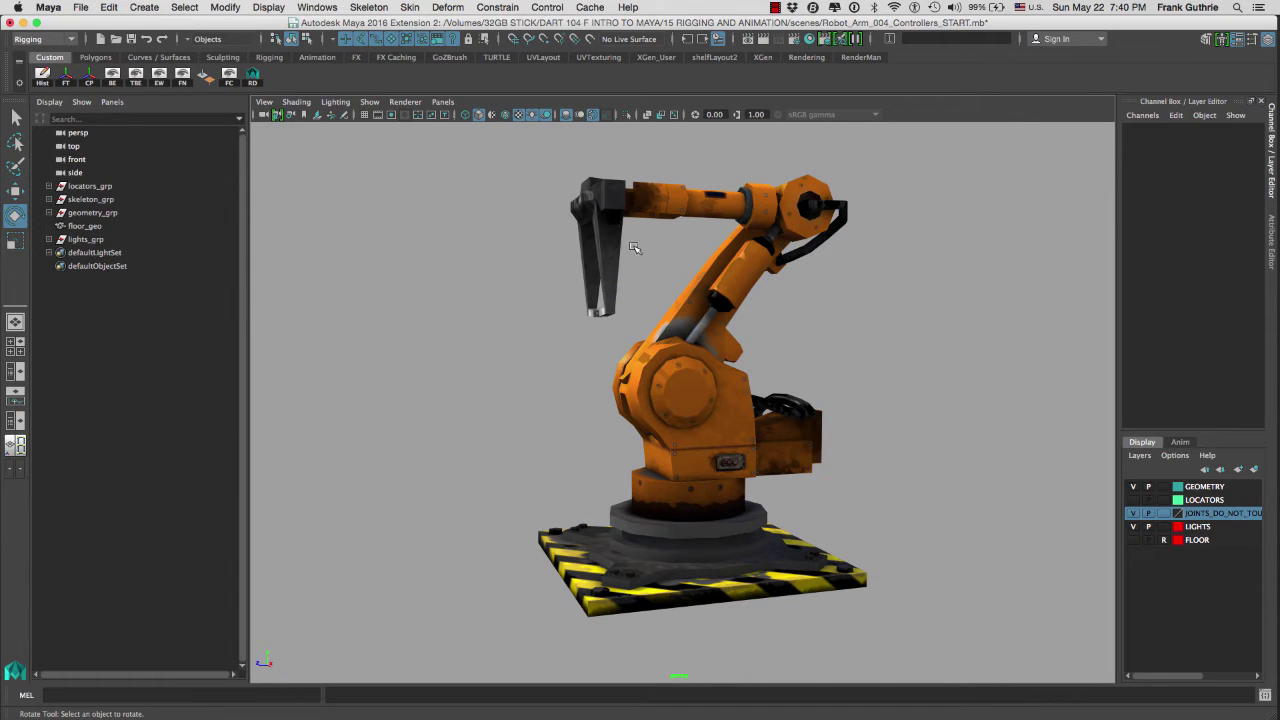
click(592, 260)
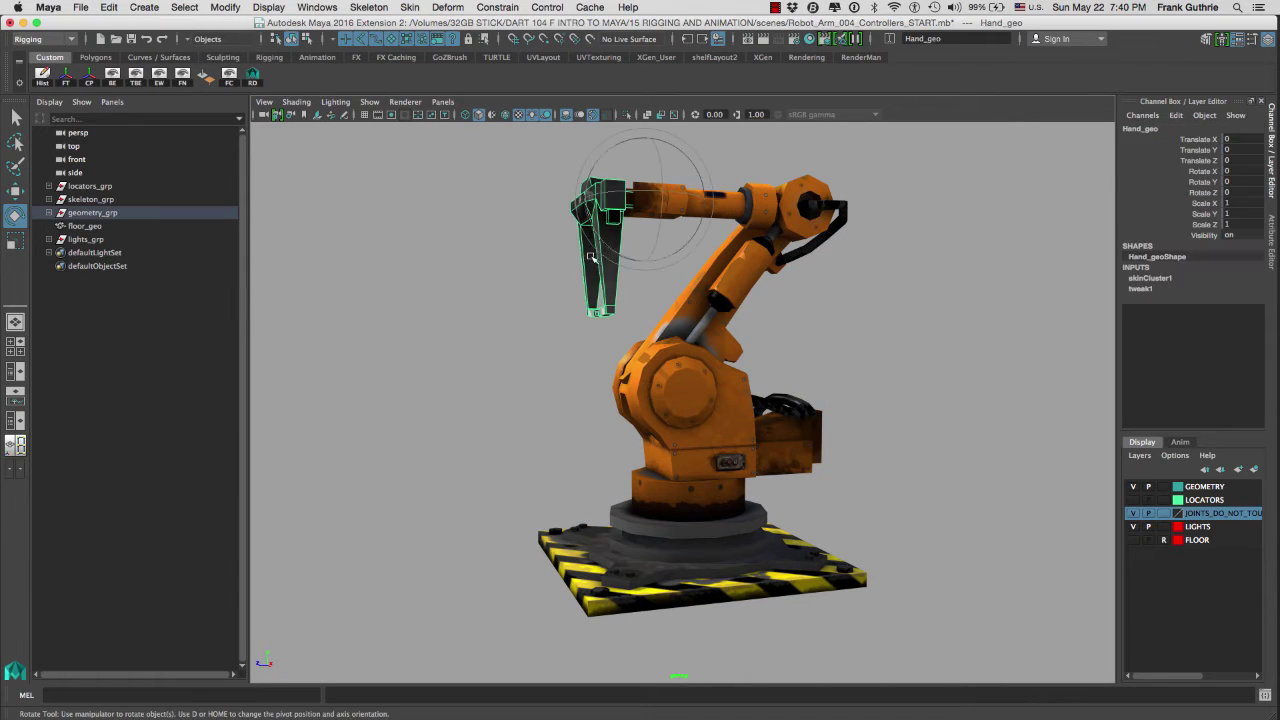
click(969, 363)
click(1133, 486)
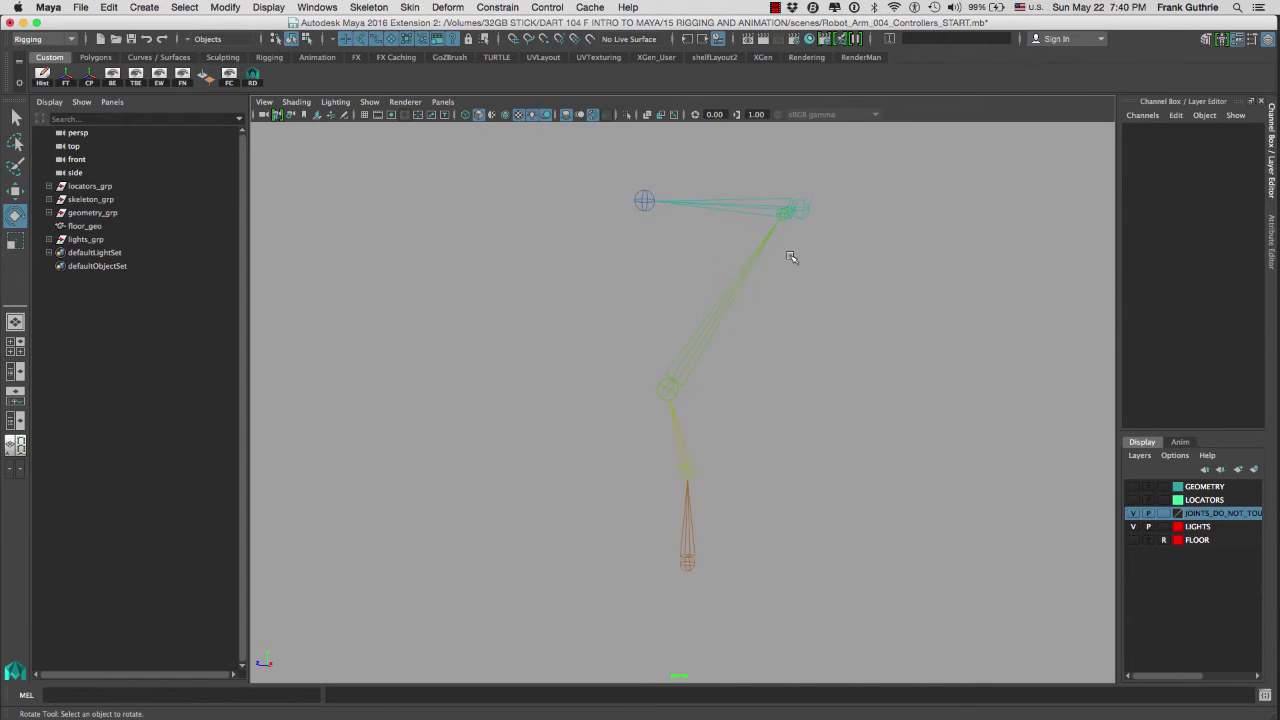
click(735, 246)
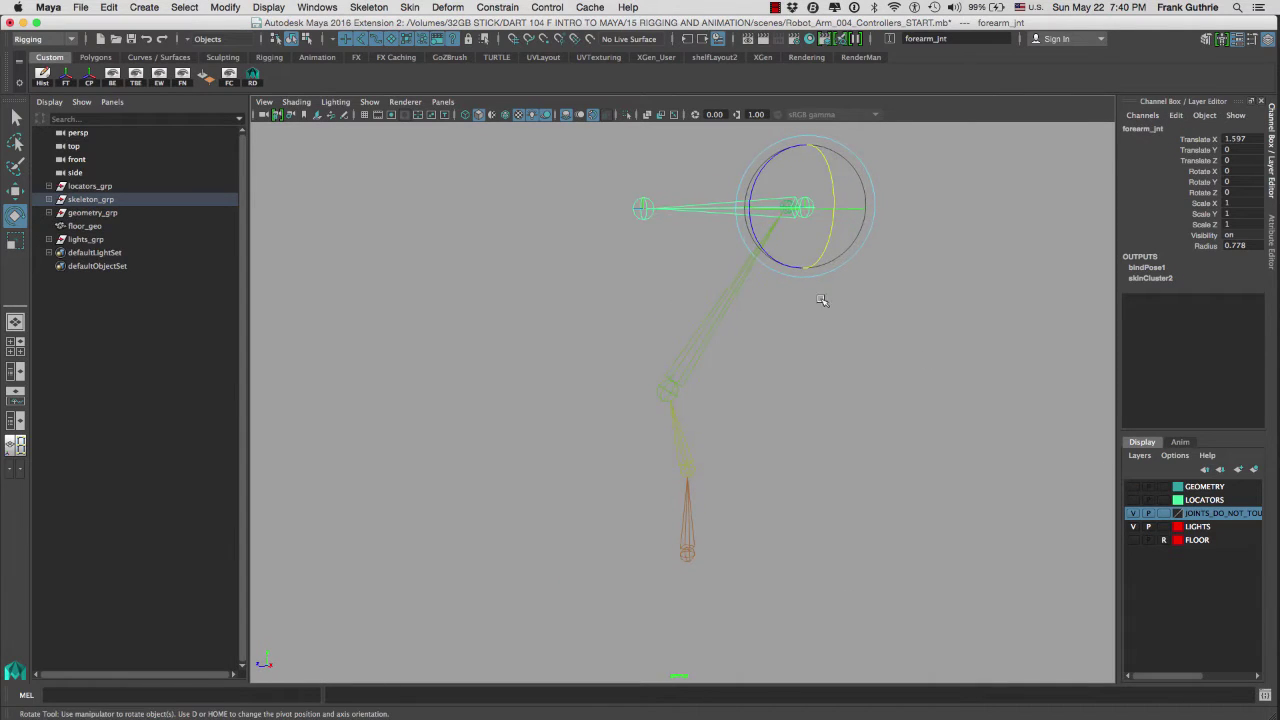
click(1133, 486)
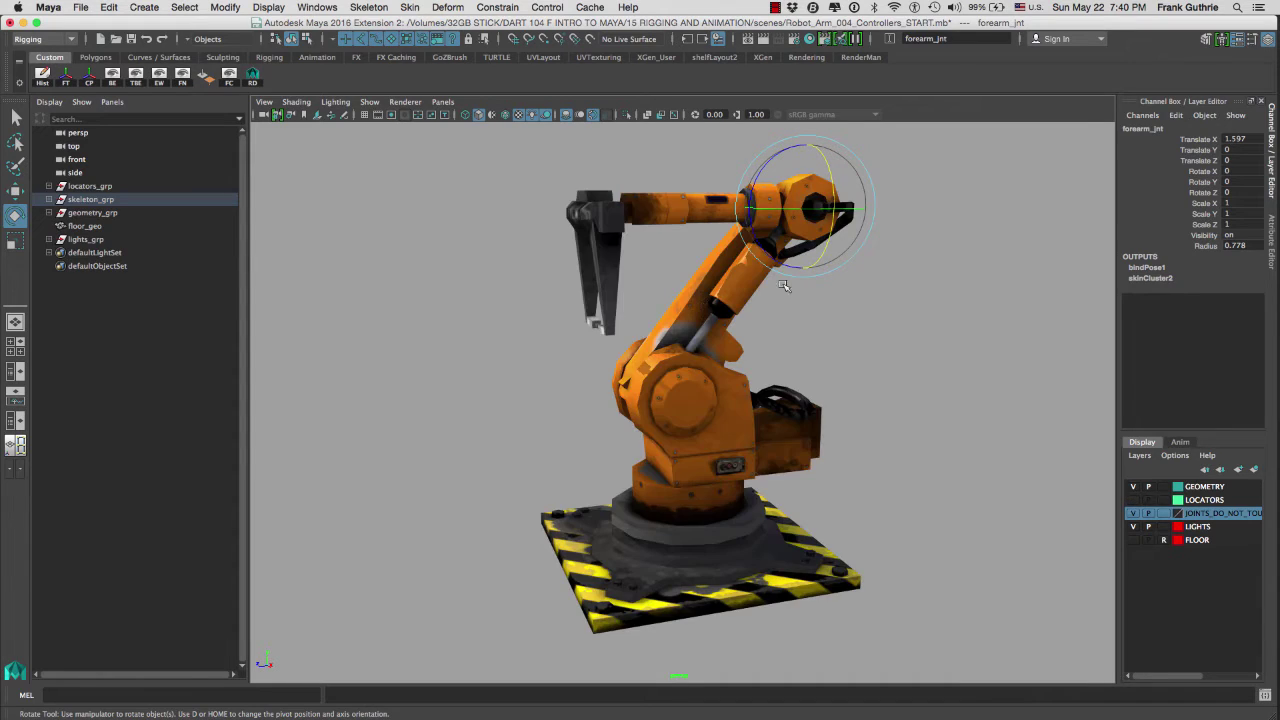
click(890, 290)
alt+drag(886, 286, 880, 277)
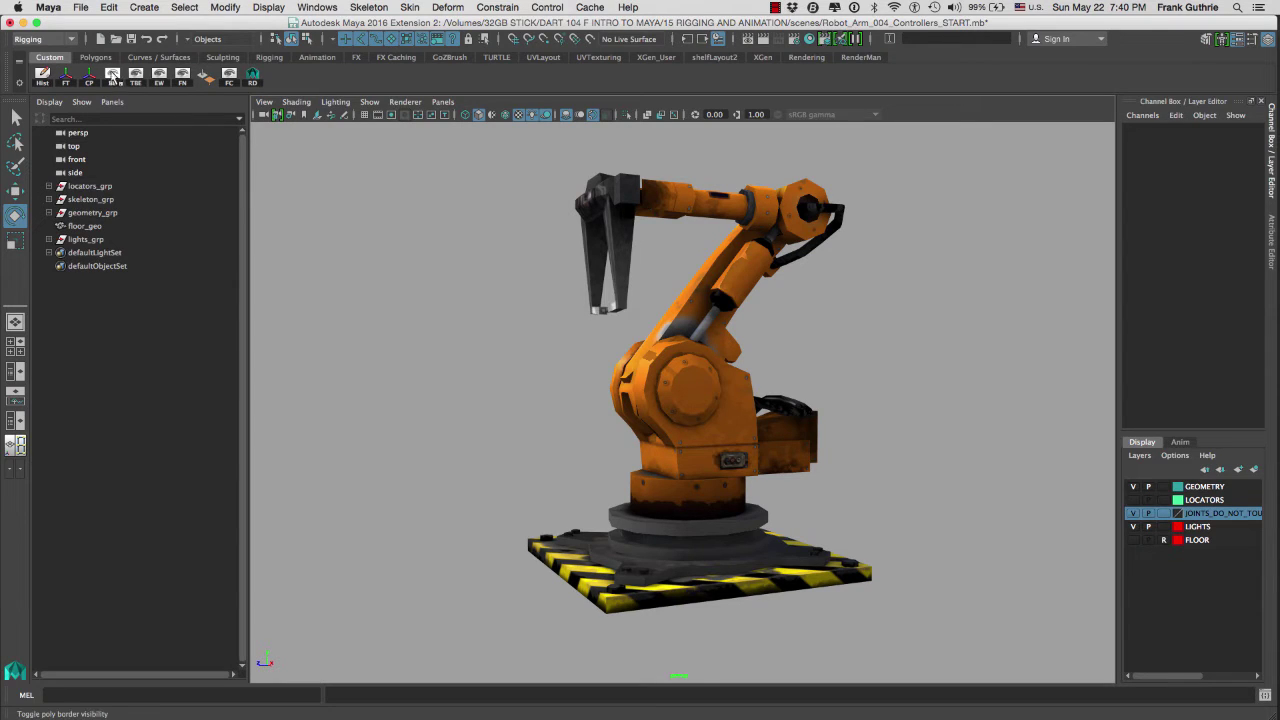
- Create a NURBS circle and scale it to about 8.656 around the robot's base
click(164, 60)
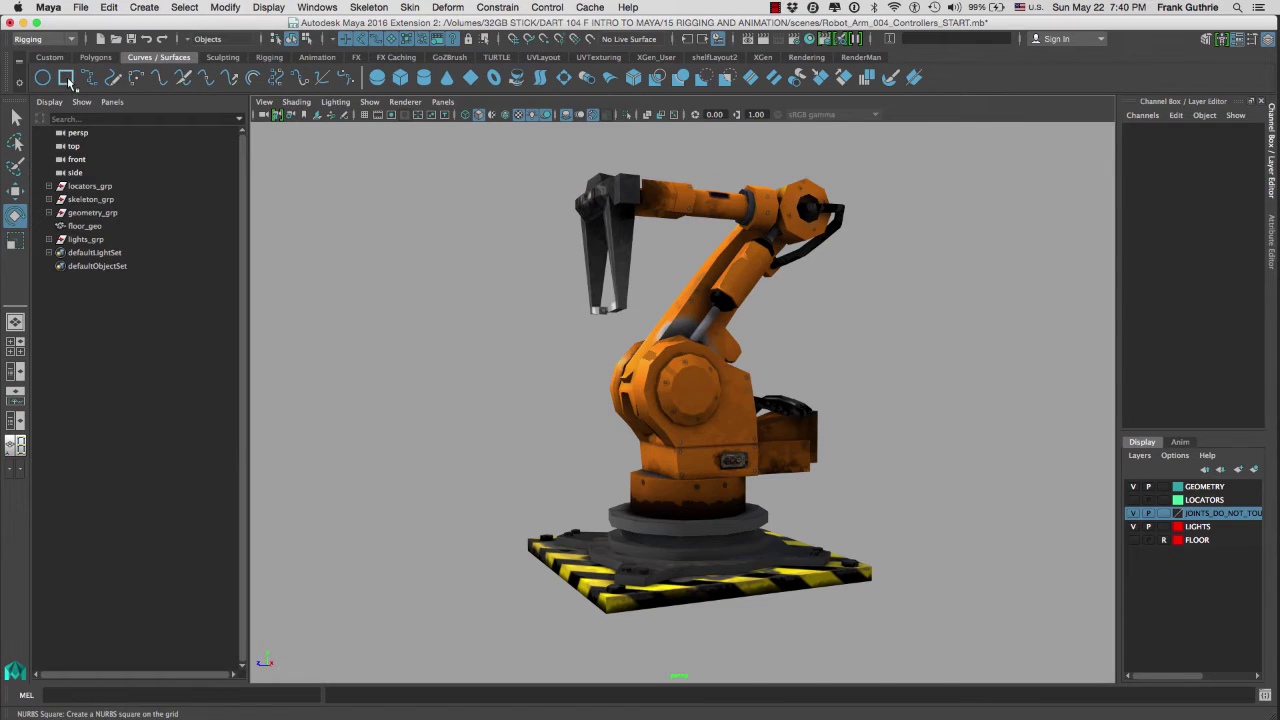
click(142, 10)
mouse_move(156, 44)
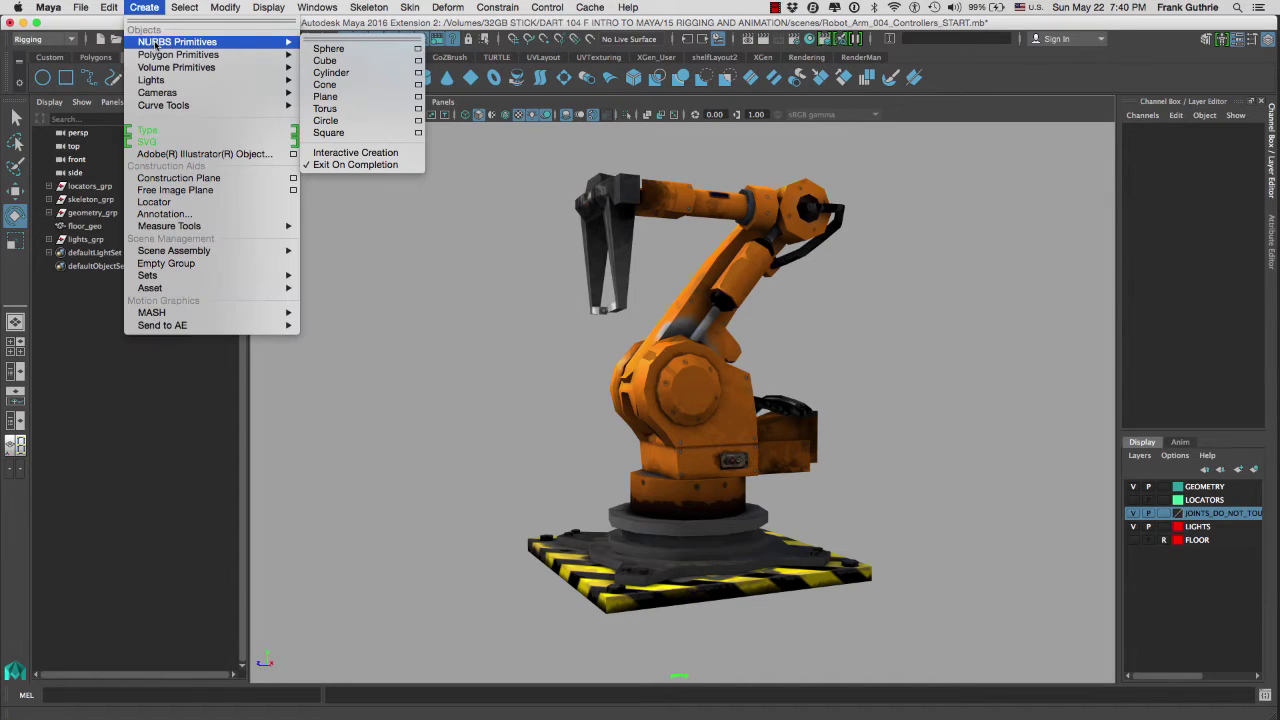
click(348, 122)
key(r)
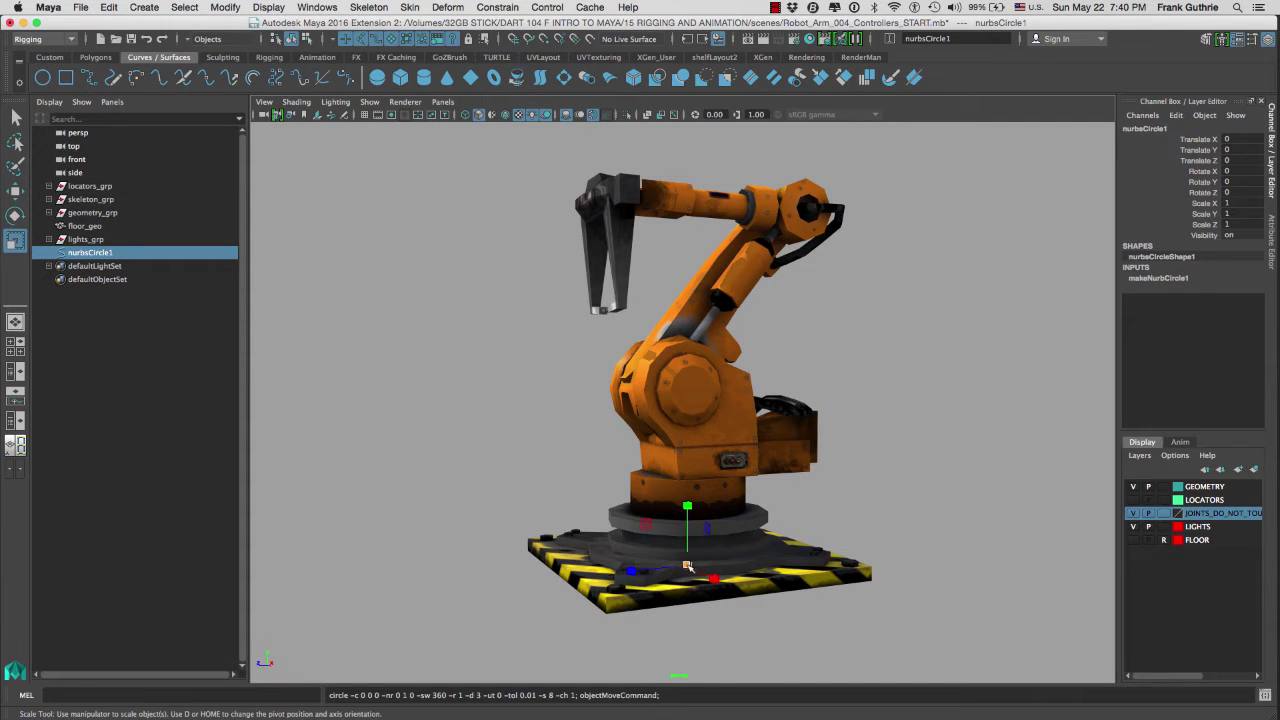
drag(687, 566, 977, 532)
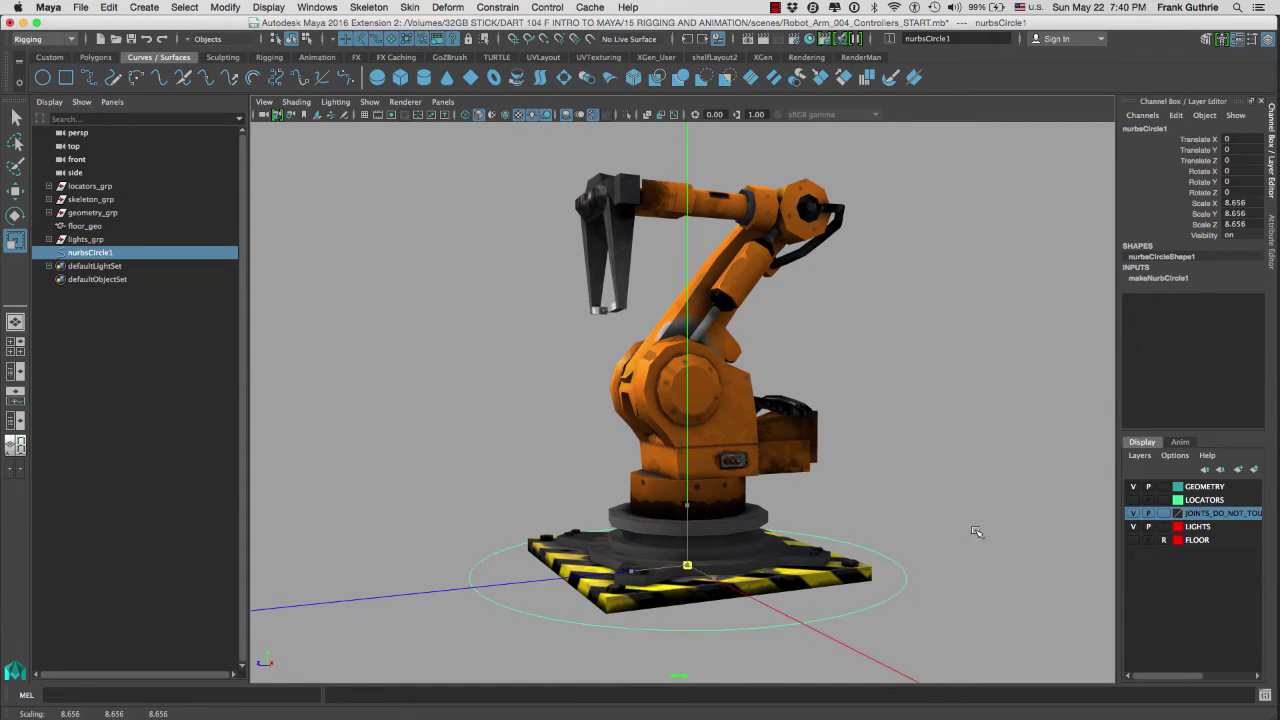
click(900, 406)
alt+drag(900, 406, 921, 344)
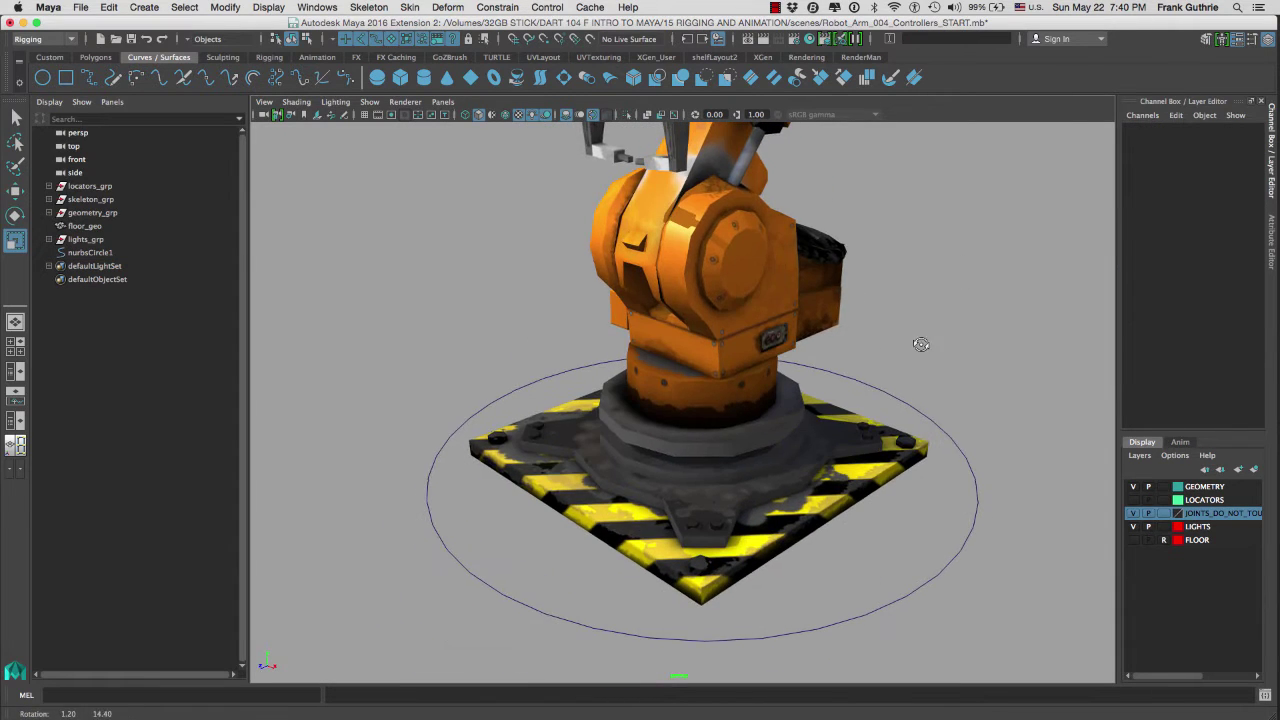
click(868, 390)
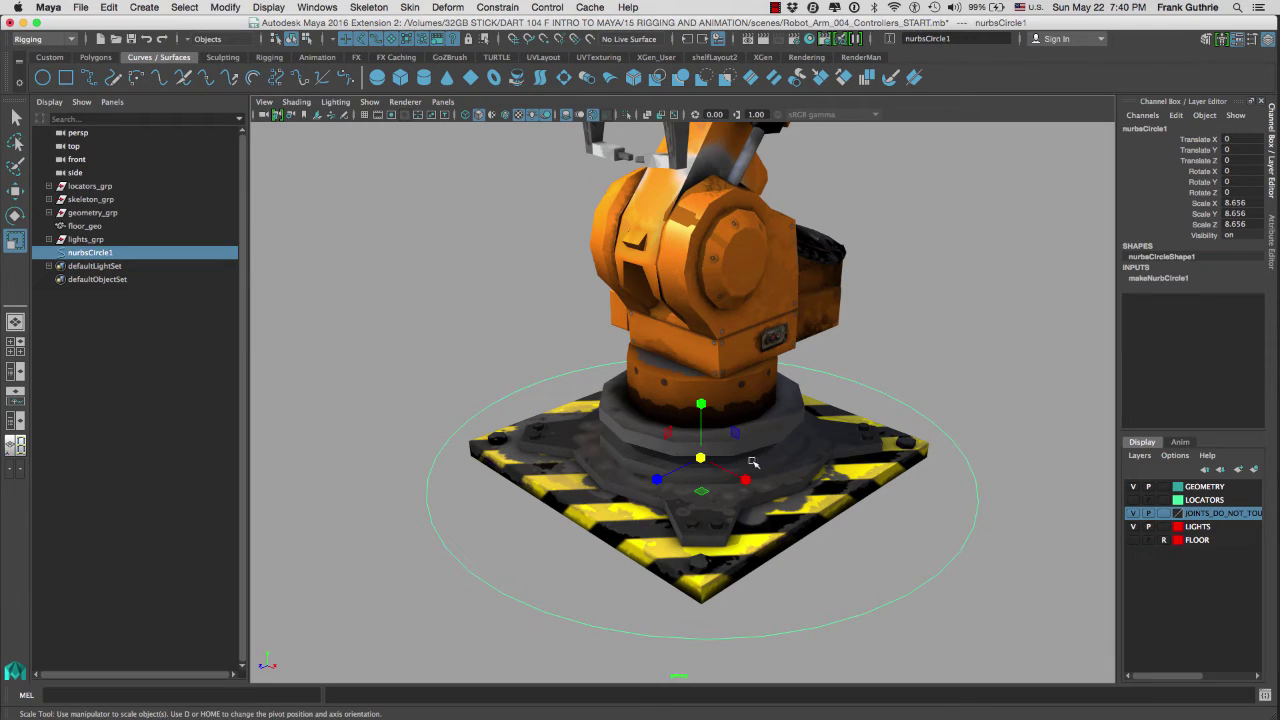
click(145, 8)
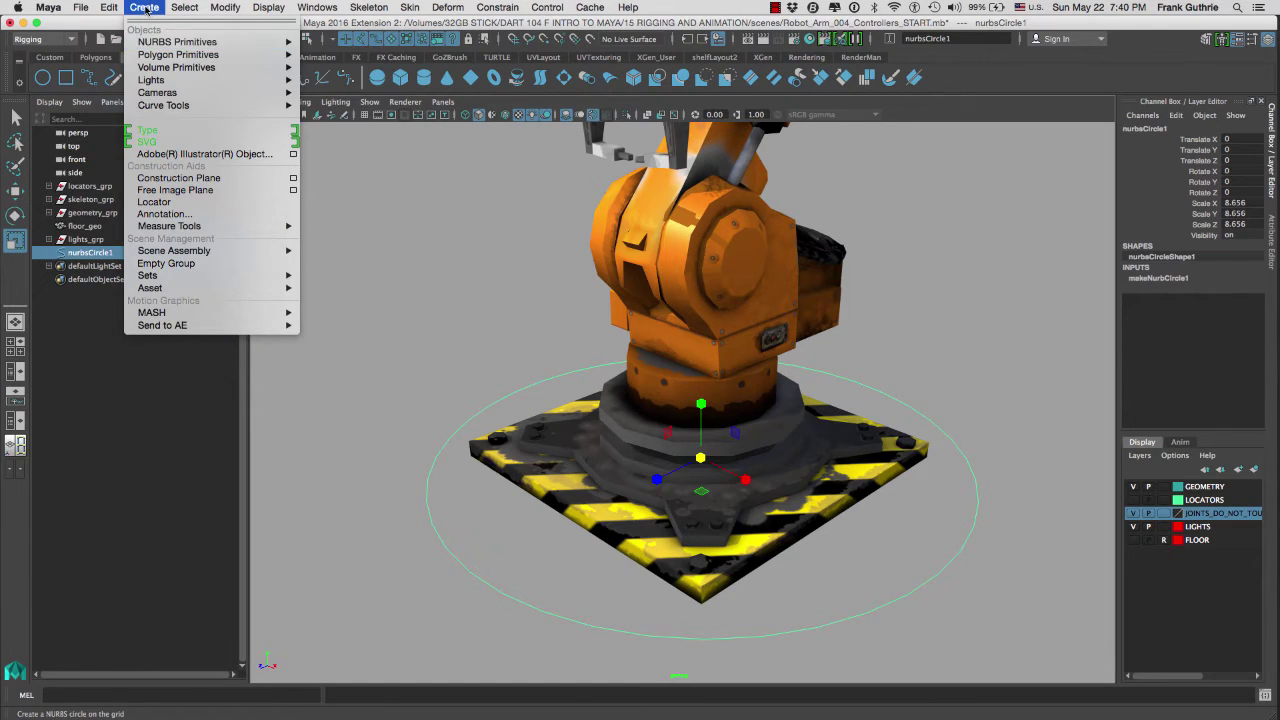
- Create a NURBS square and scale it to about 15.198 around the base
click(145, 8)
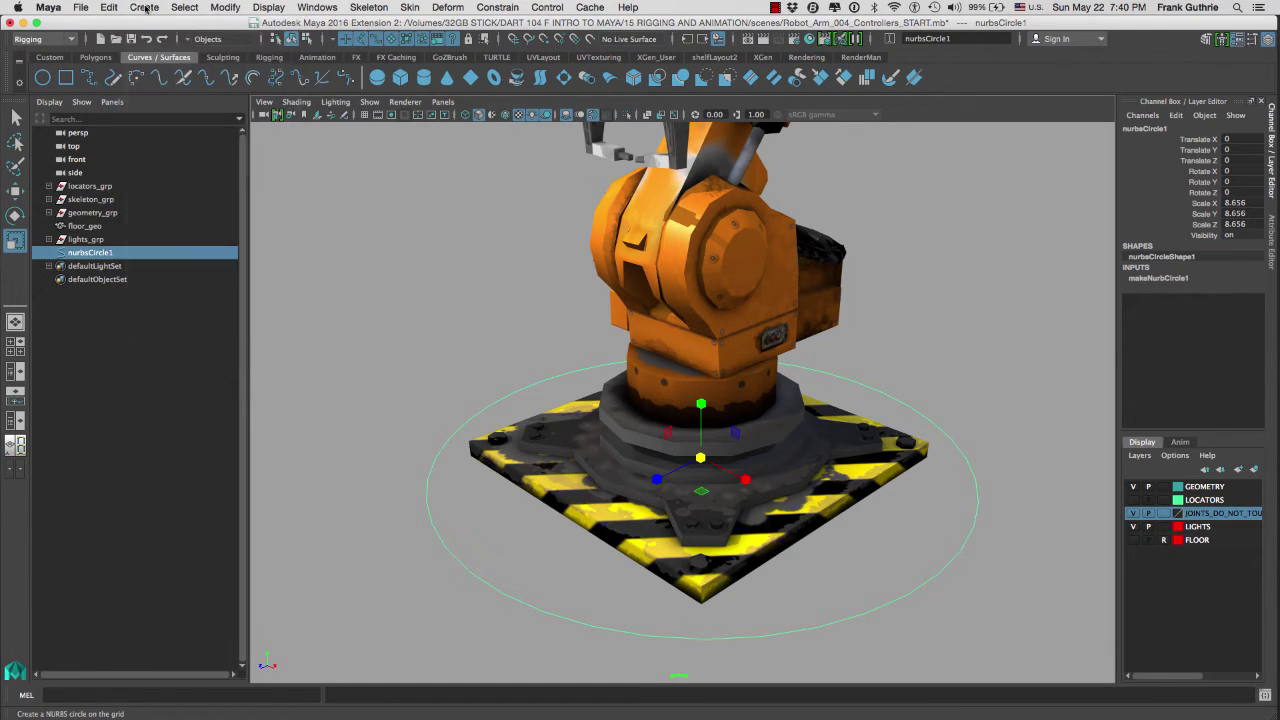
click(78, 79)
drag(700, 457, 996, 379)
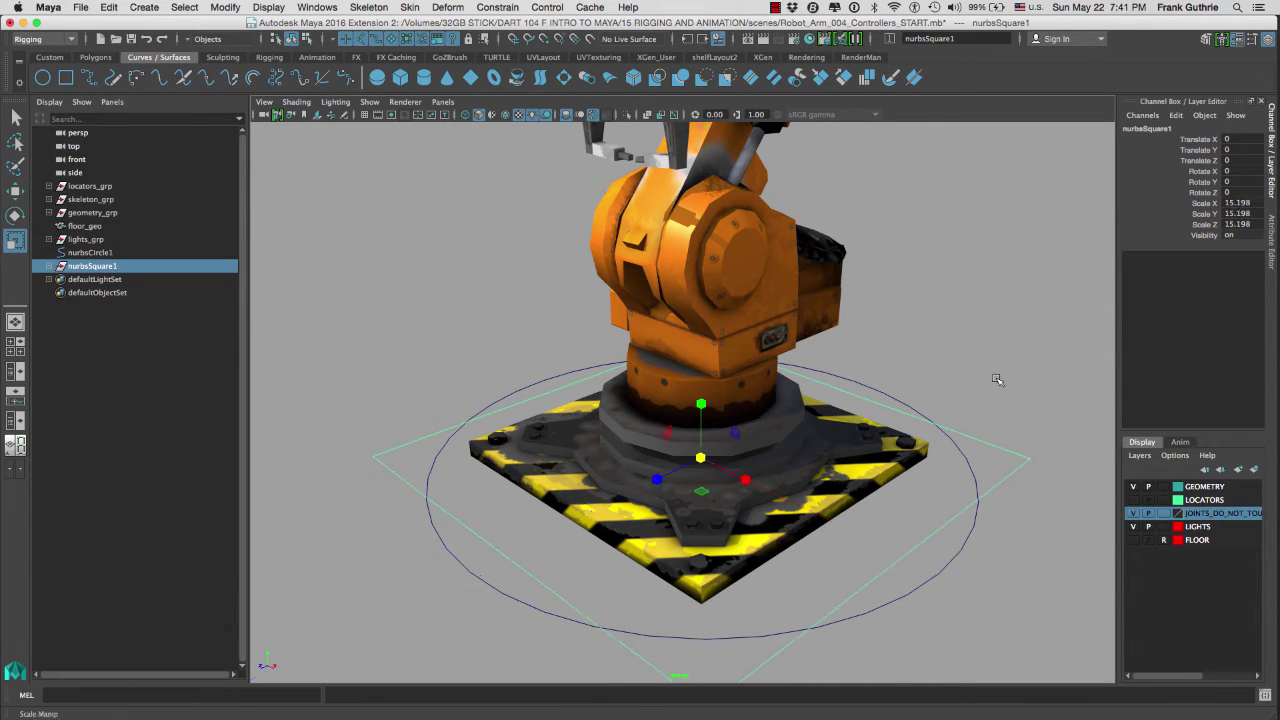
click(832, 392)
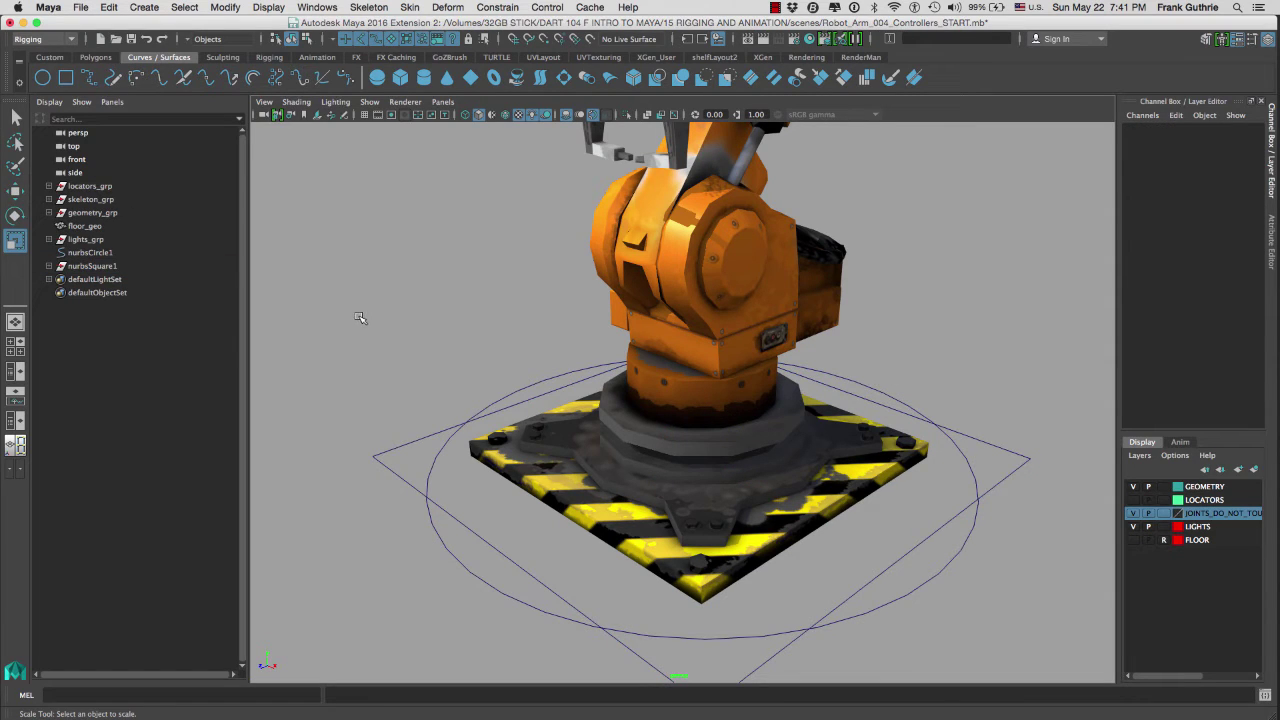
- Select all four edge curves of the NURBS square
key(q)
click(401, 458)
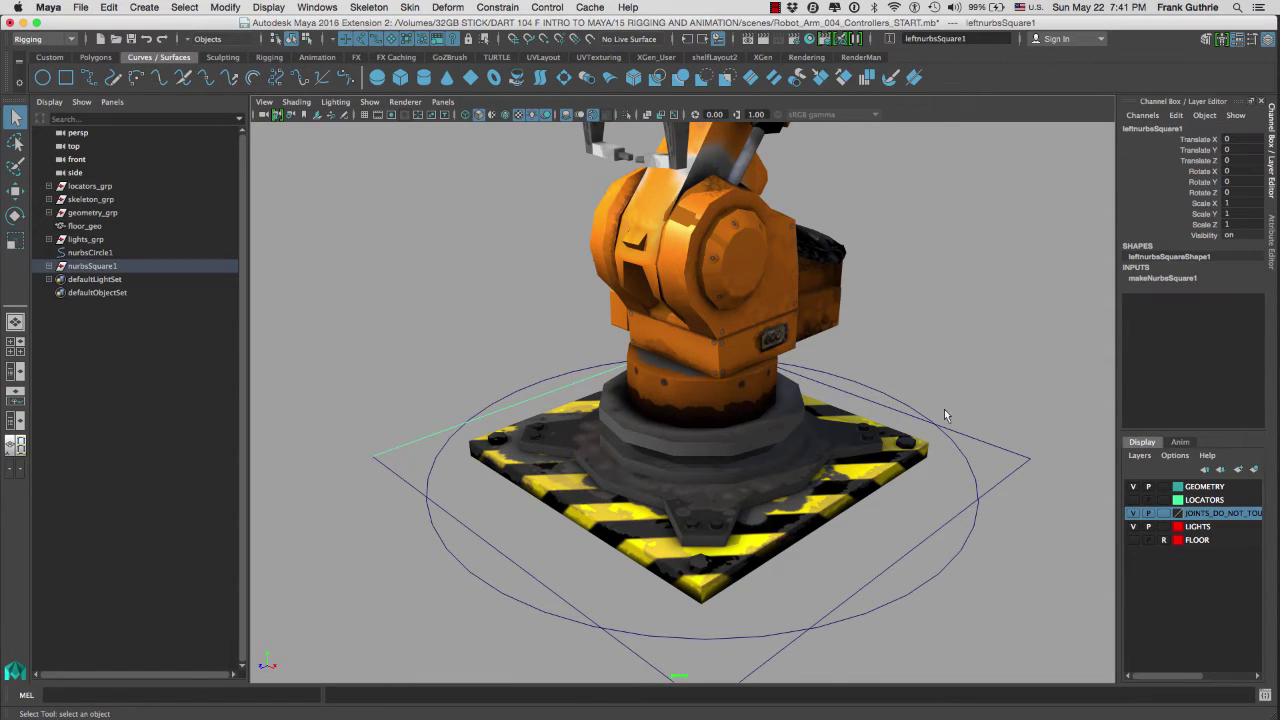
click(408, 480)
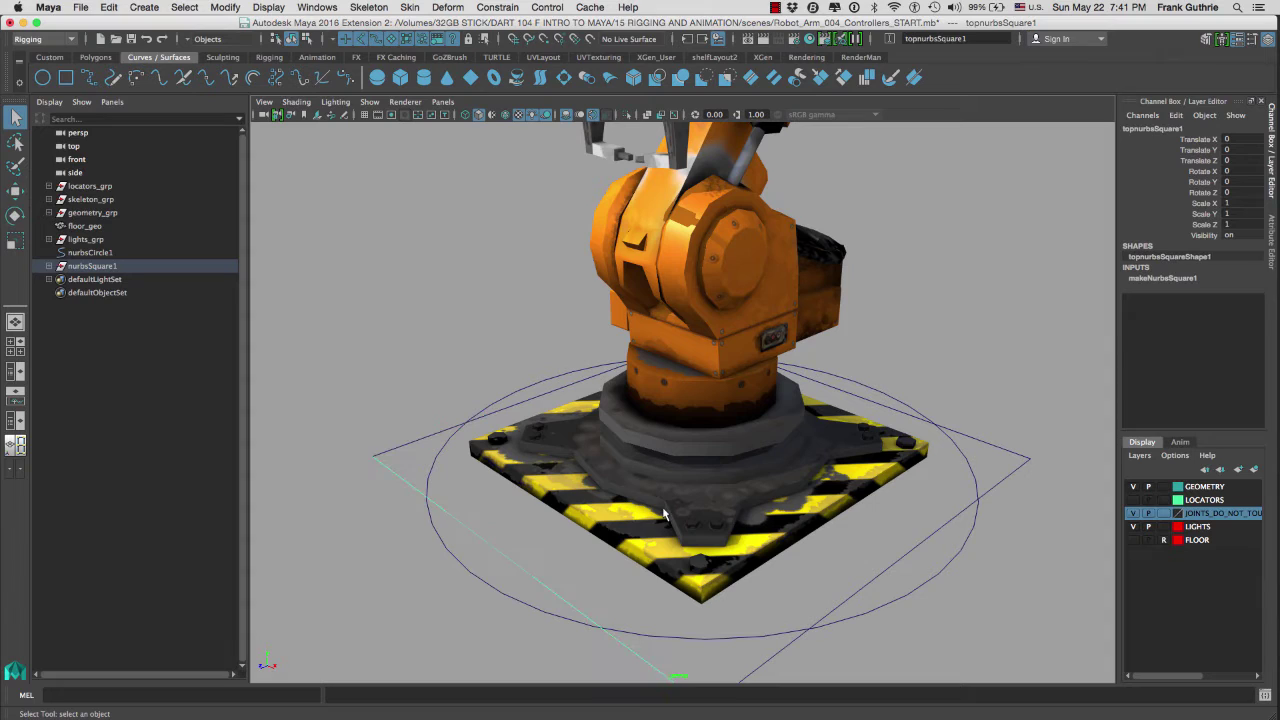
click(932, 547)
click(1004, 450)
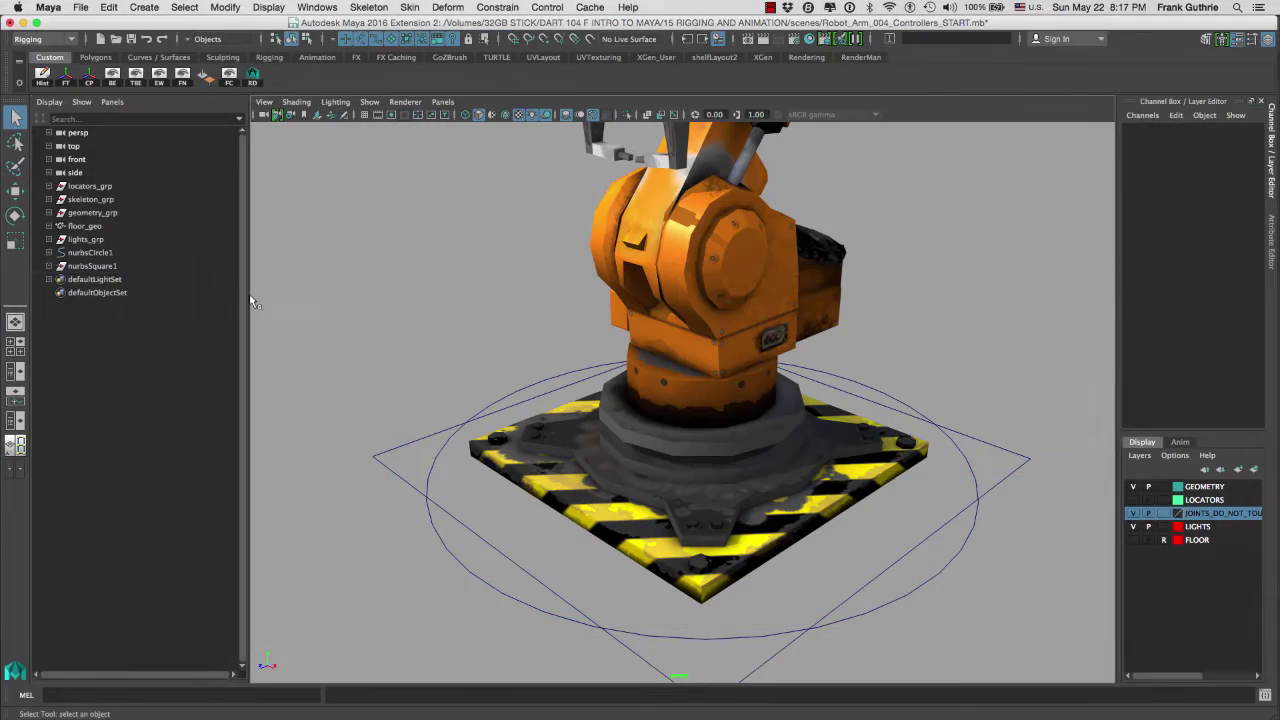
- Group the edge curves, parent their shapes under null1 and delete the leftover nurbsSquare1
click(108, 7)
click(150, 254)
click(49, 102)
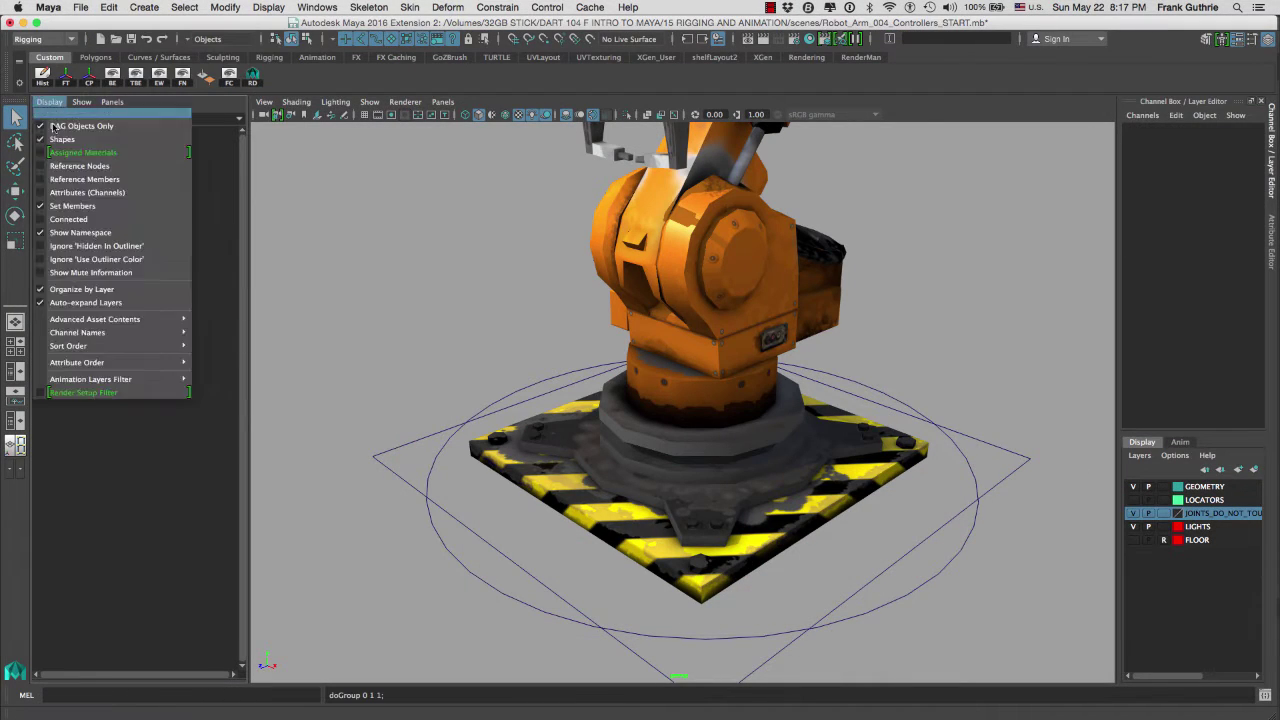
click(53, 127)
click(77, 386)
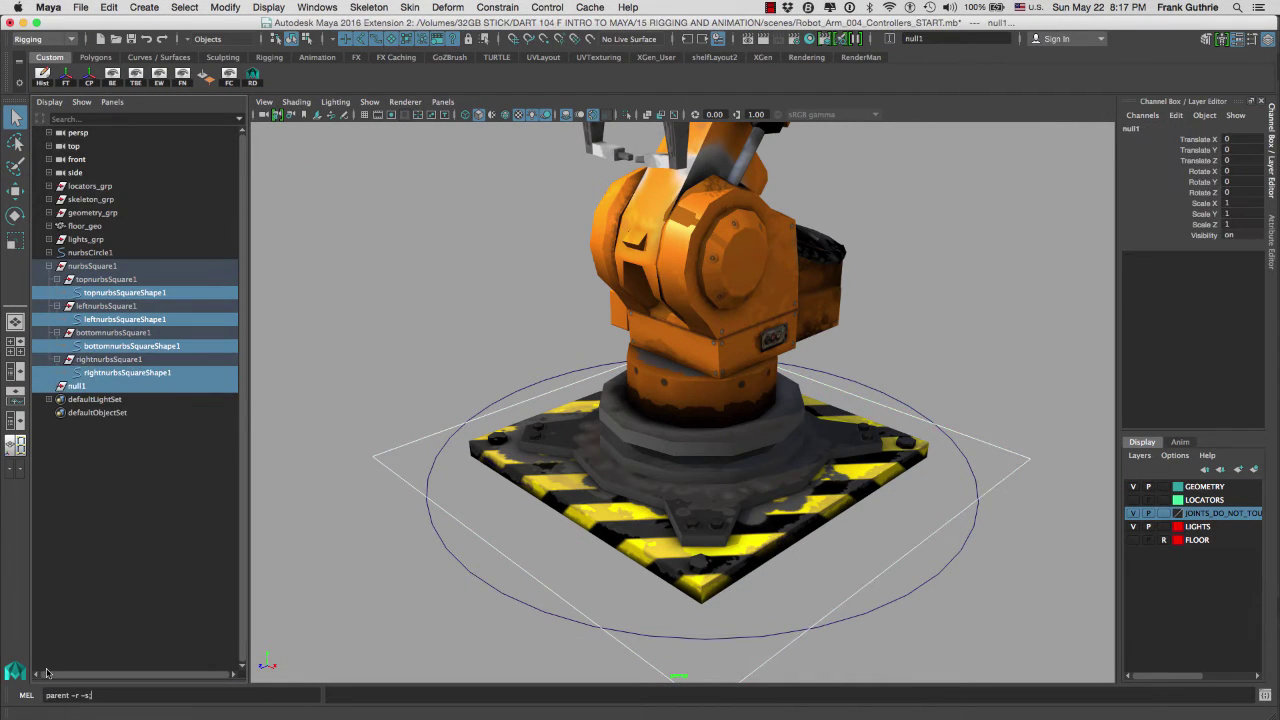
key(Return)
click(92, 265)
key(Delete)
- Rename null1 to main_ctr, then hide the robot mesh to see the joints
double_click(77, 265)
text(main_ctr)
key(Return)
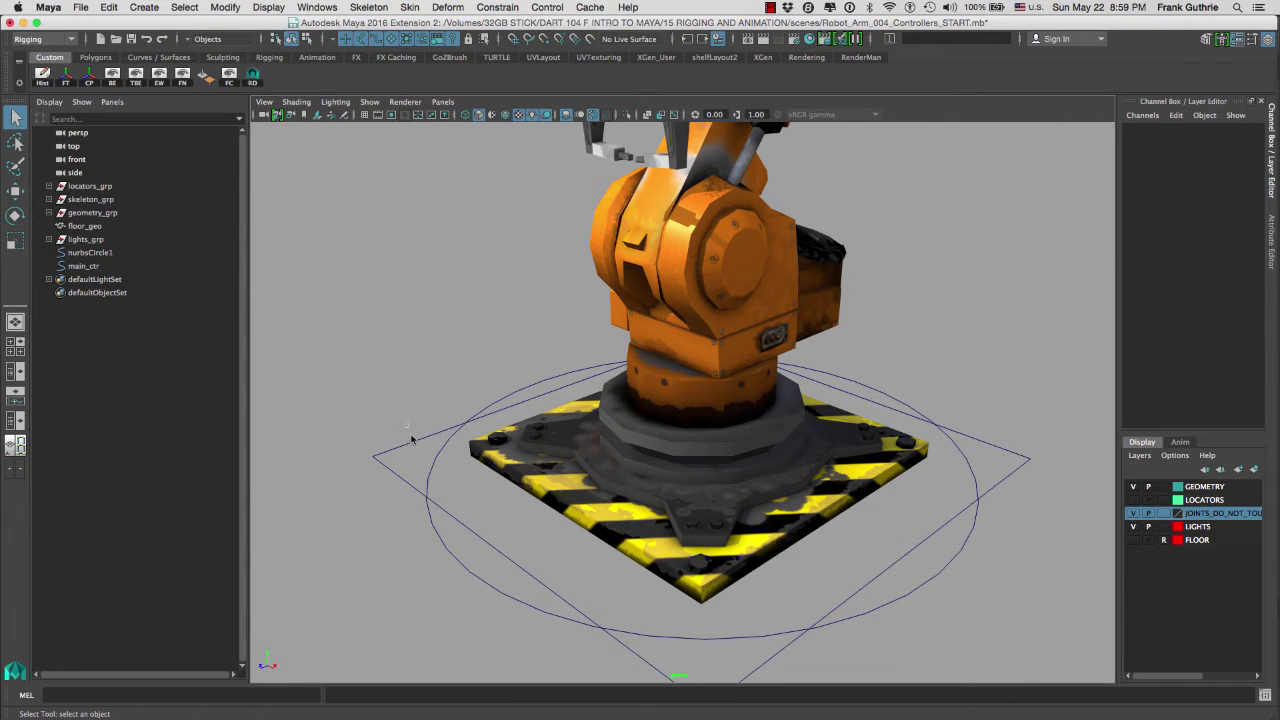
click(410, 440)
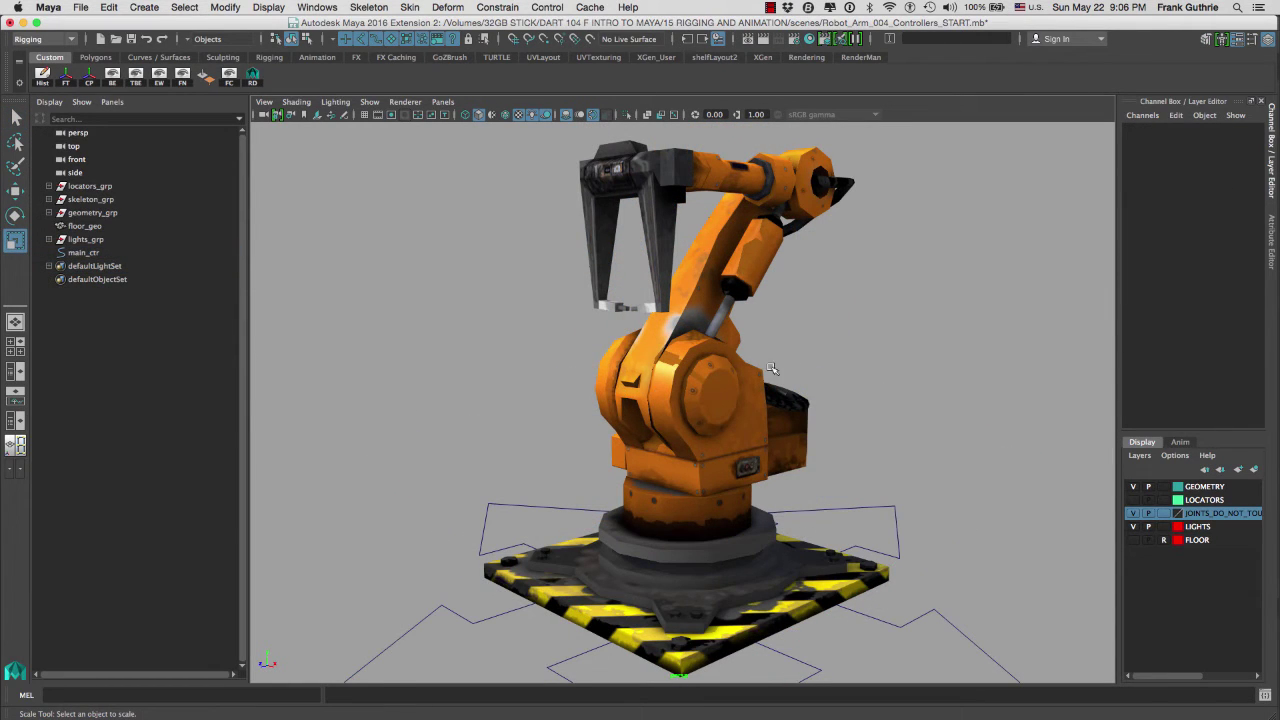
alt+drag(903, 357, 871, 341)
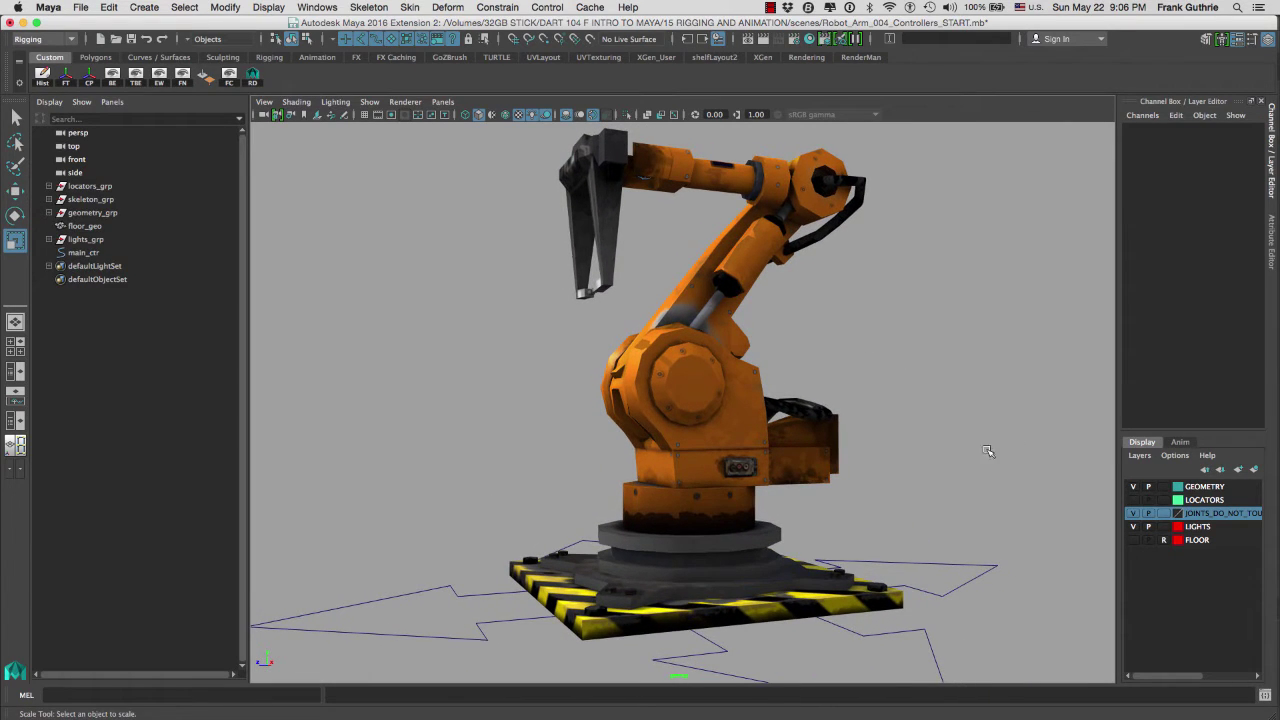
click(1133, 487)
- Create a new NURBS circle, enlarge it and raise it toward the arm's joints
click(153, 58)
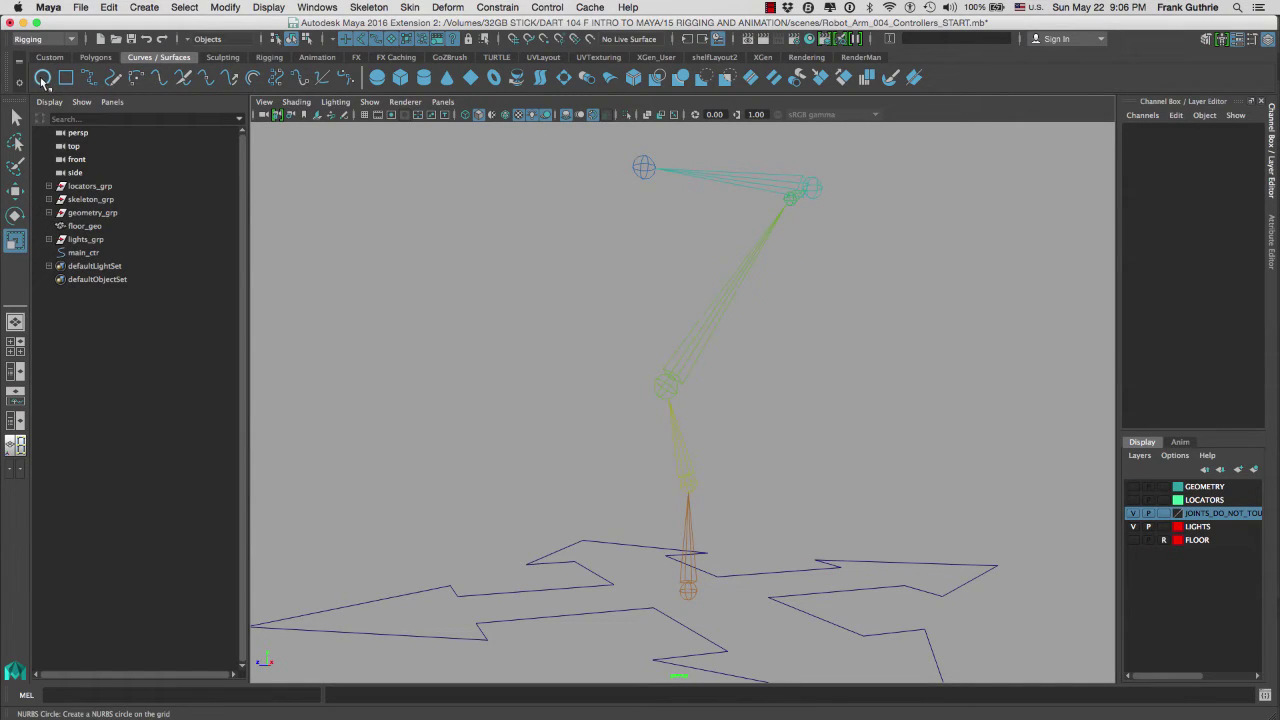
click(42, 78)
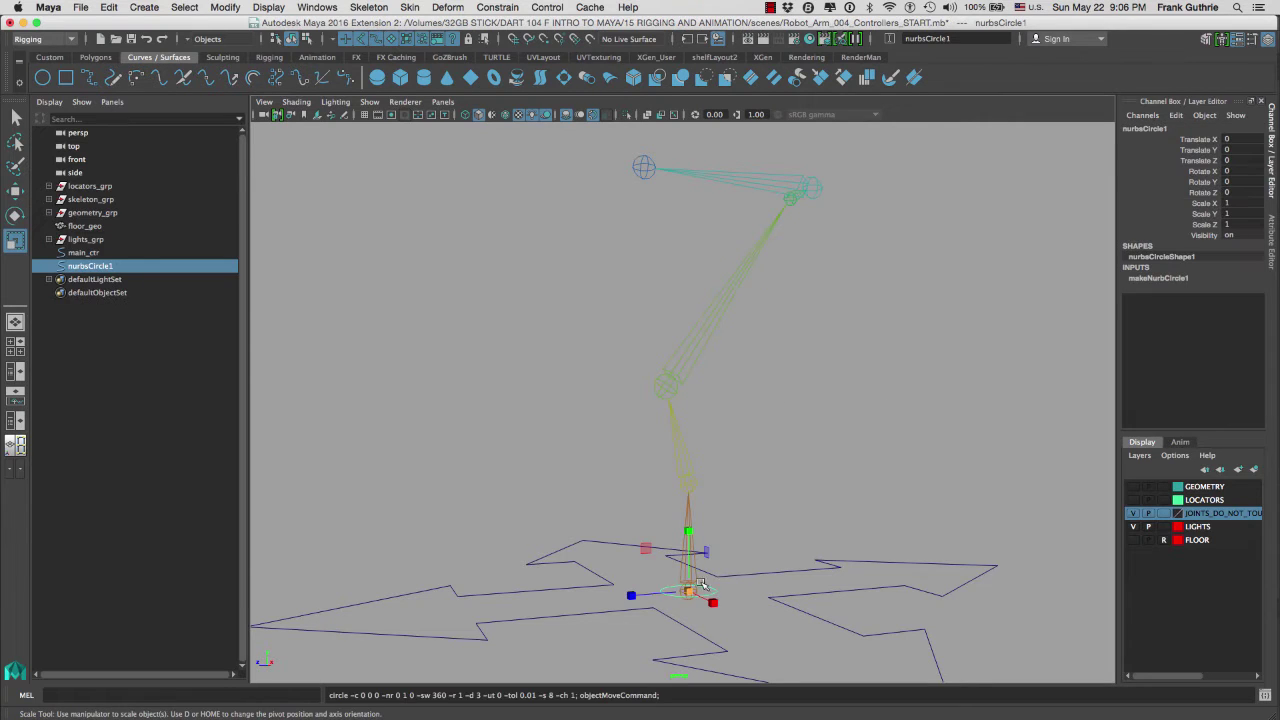
drag(688, 592, 885, 554)
click(1133, 486)
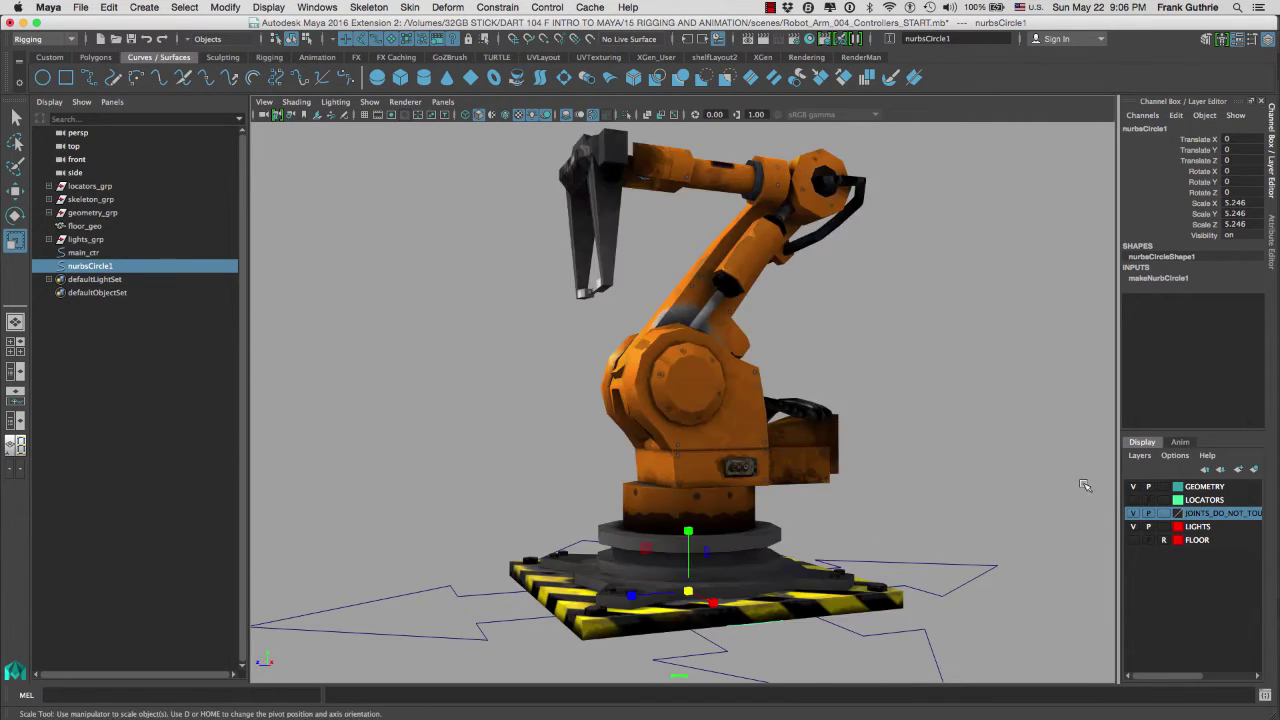
key(w)
drag(688, 535, 689, 425)
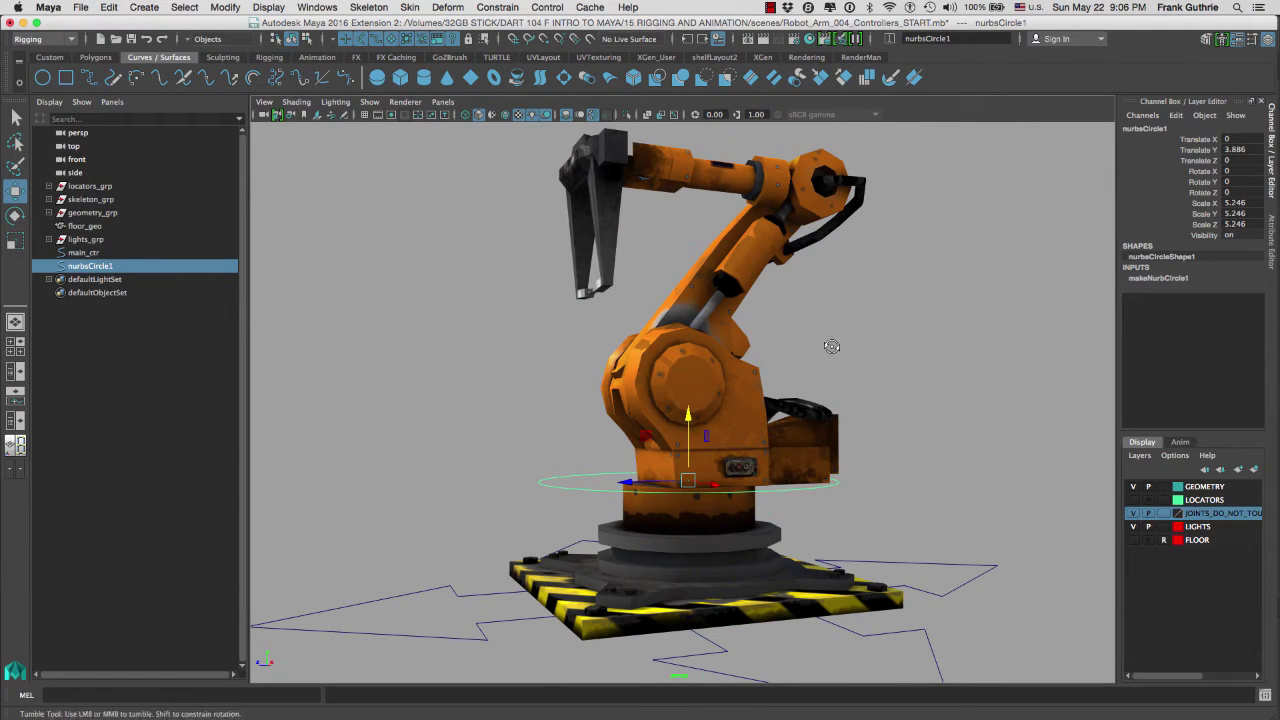
alt+drag(829, 349, 678, 398)
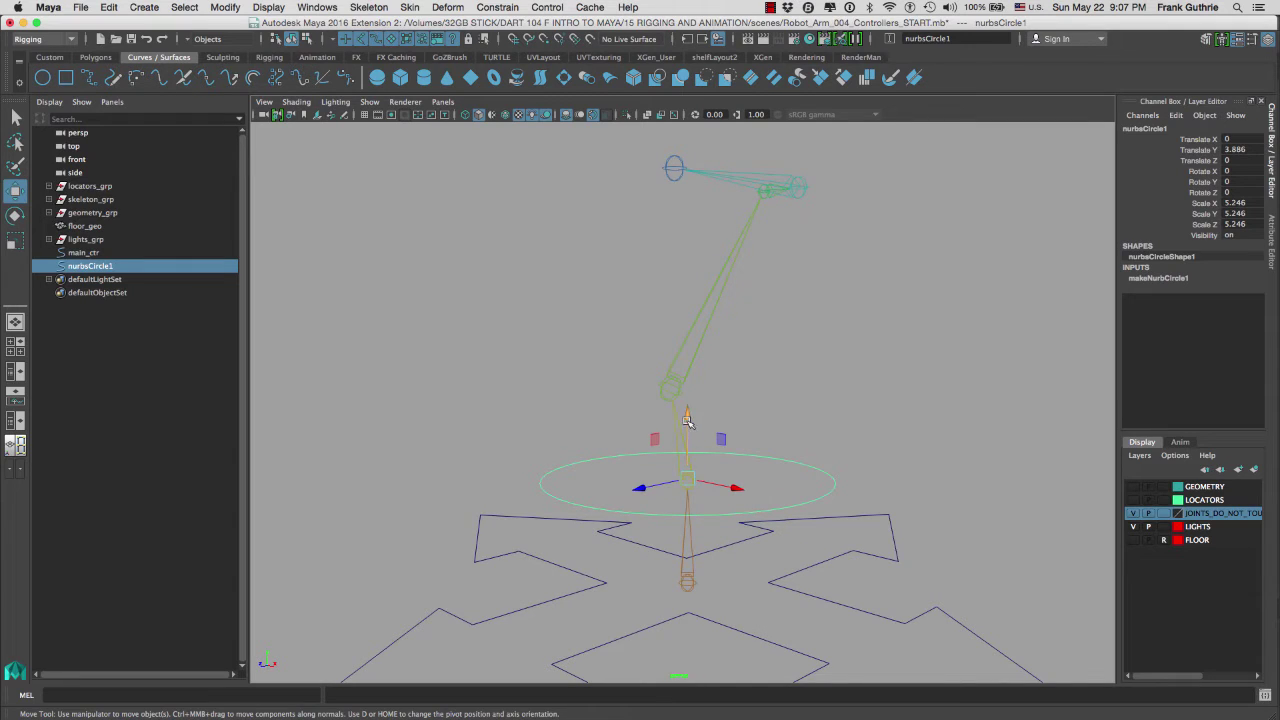
drag(687, 418, 687, 331)
alt+right_drag(700, 380, 772, 288)
key(alt+b)
key(alt+b)
key(alt+b)
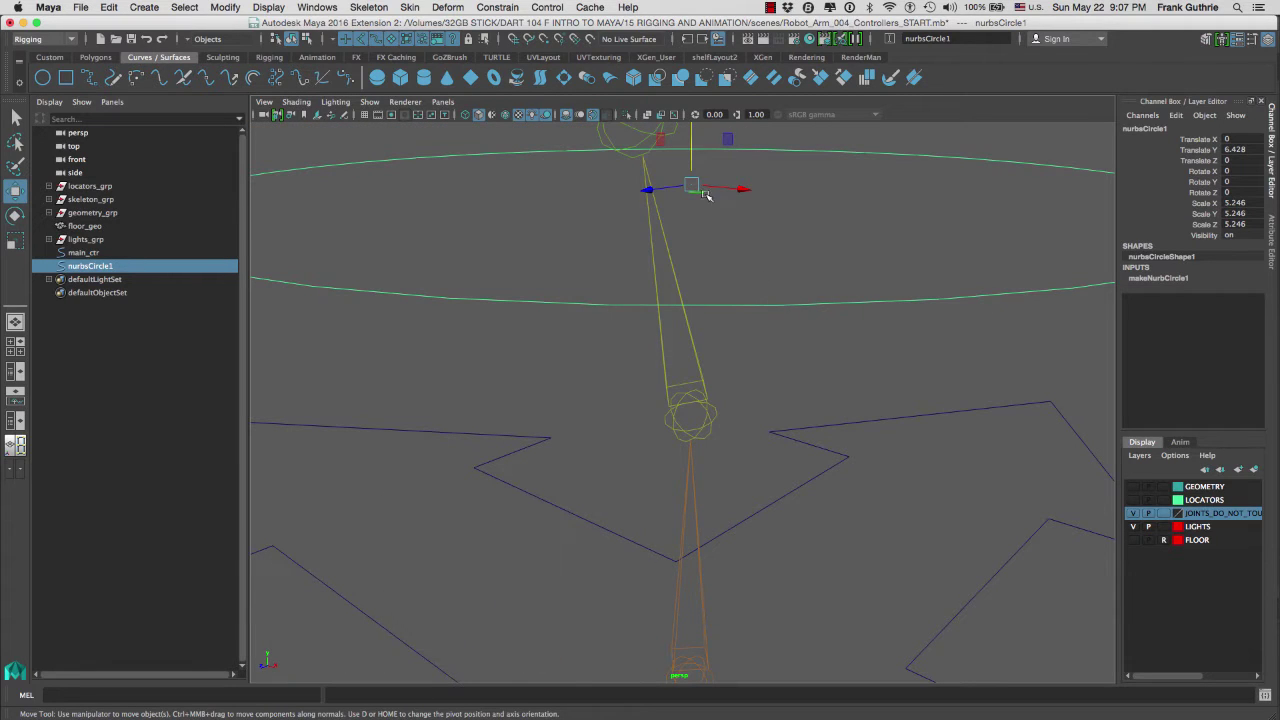
drag(703, 190, 830, 277)
- Point-snap the circle onto the base joint at Y 3.776
key(v)
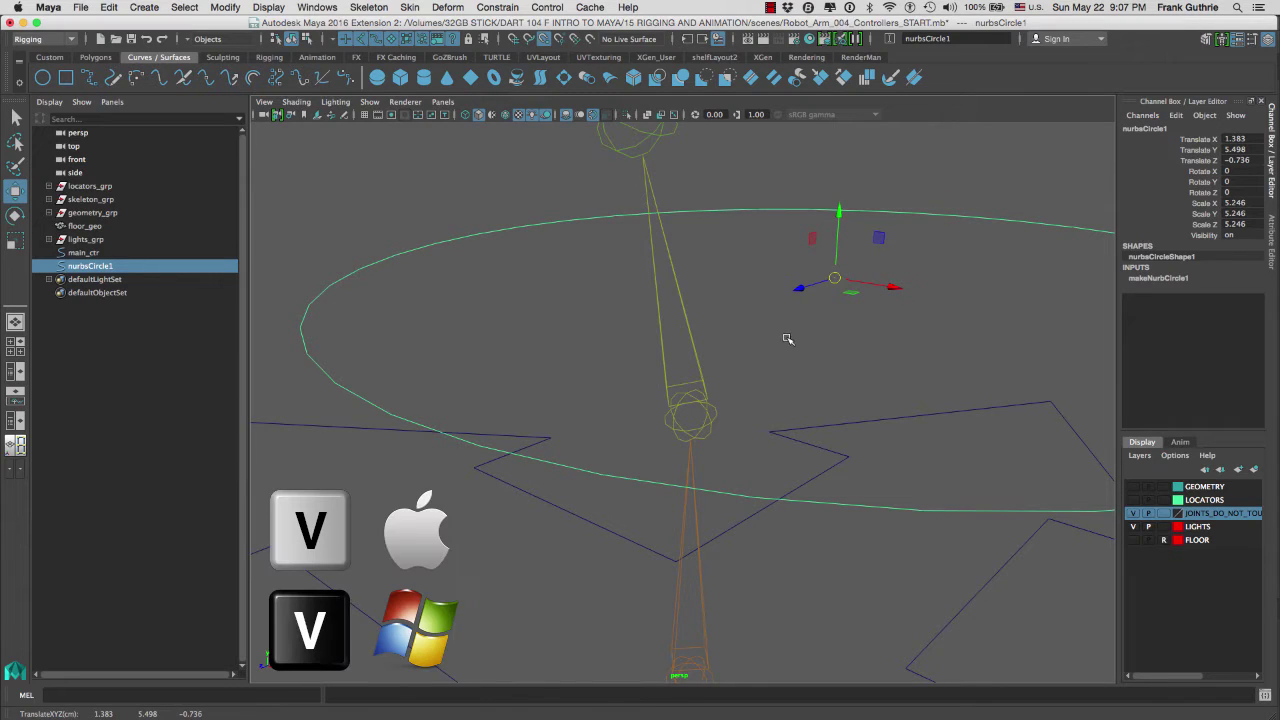
click(543, 40)
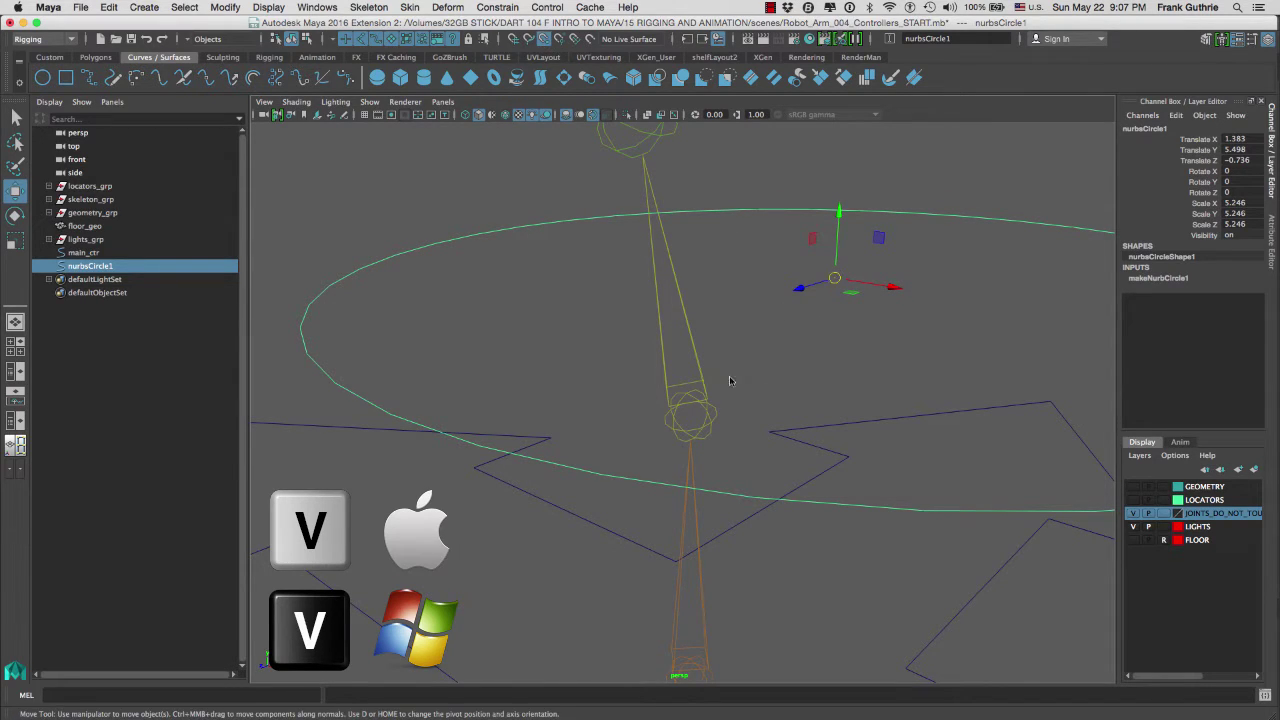
middle_drag(738, 368, 744, 365)
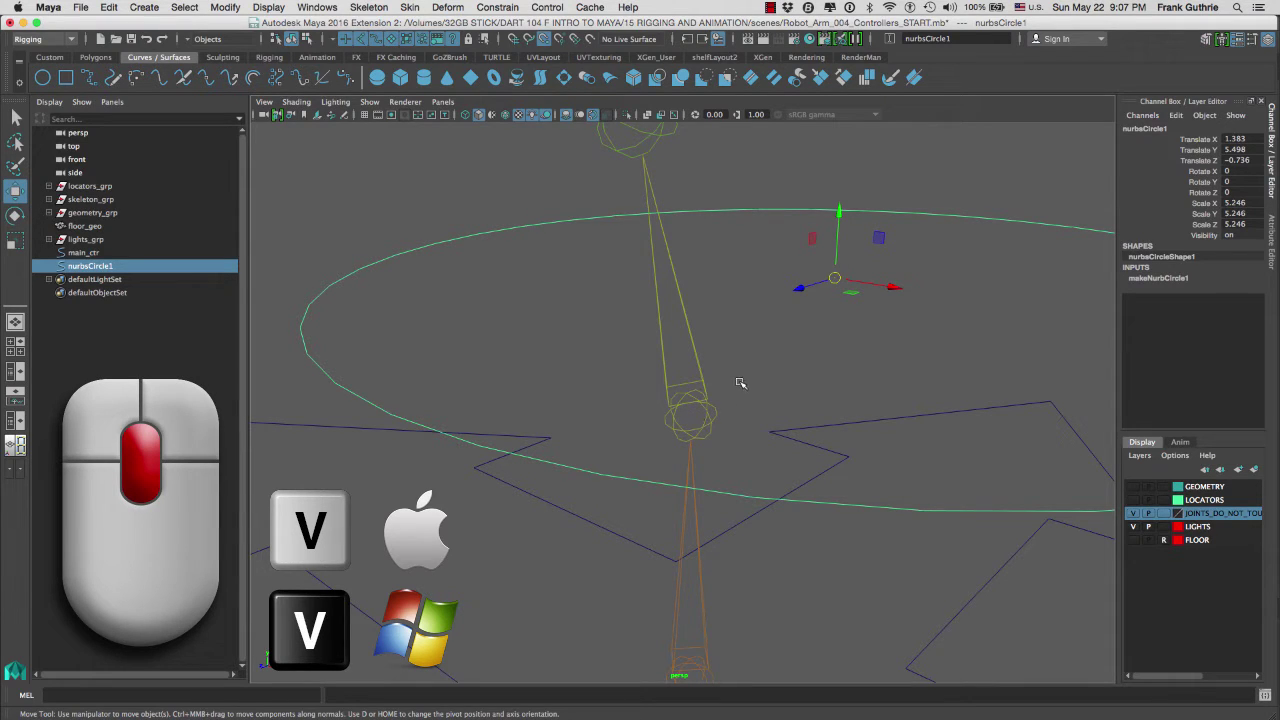
middle_drag(735, 377, 690, 418)
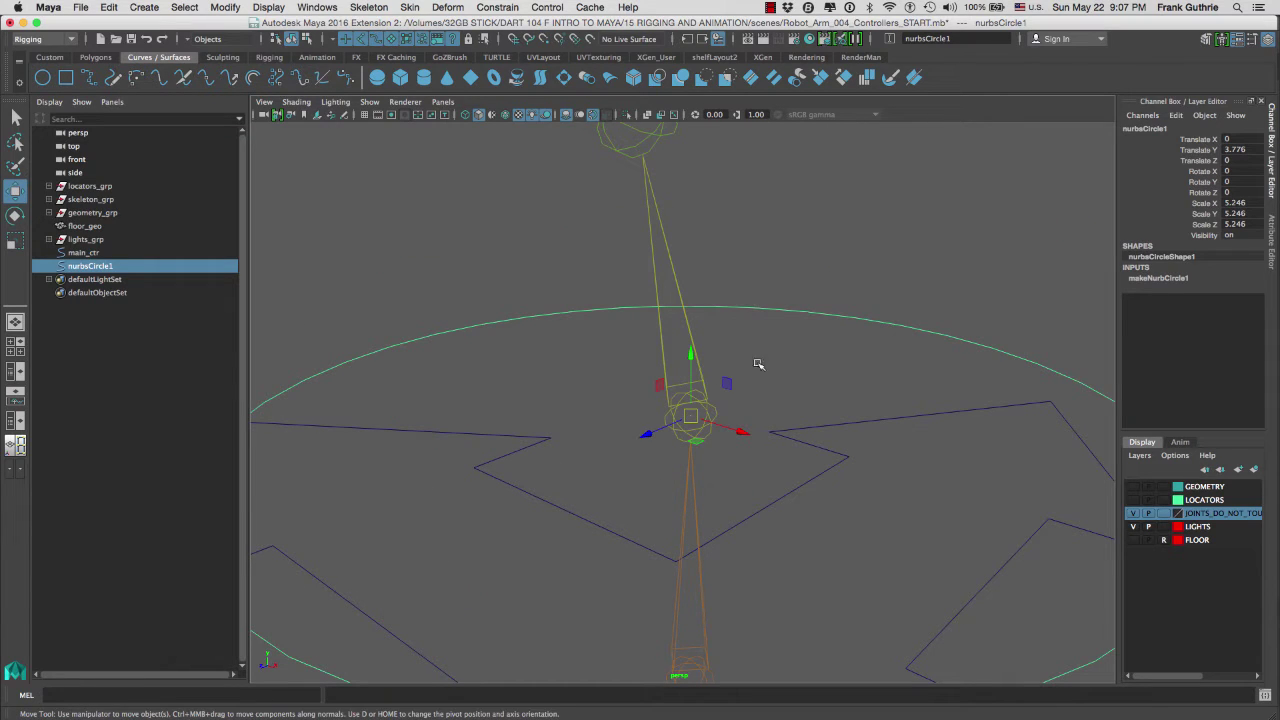
- Delete the circle's construction history and freeze its transforms to zero
click(49, 57)
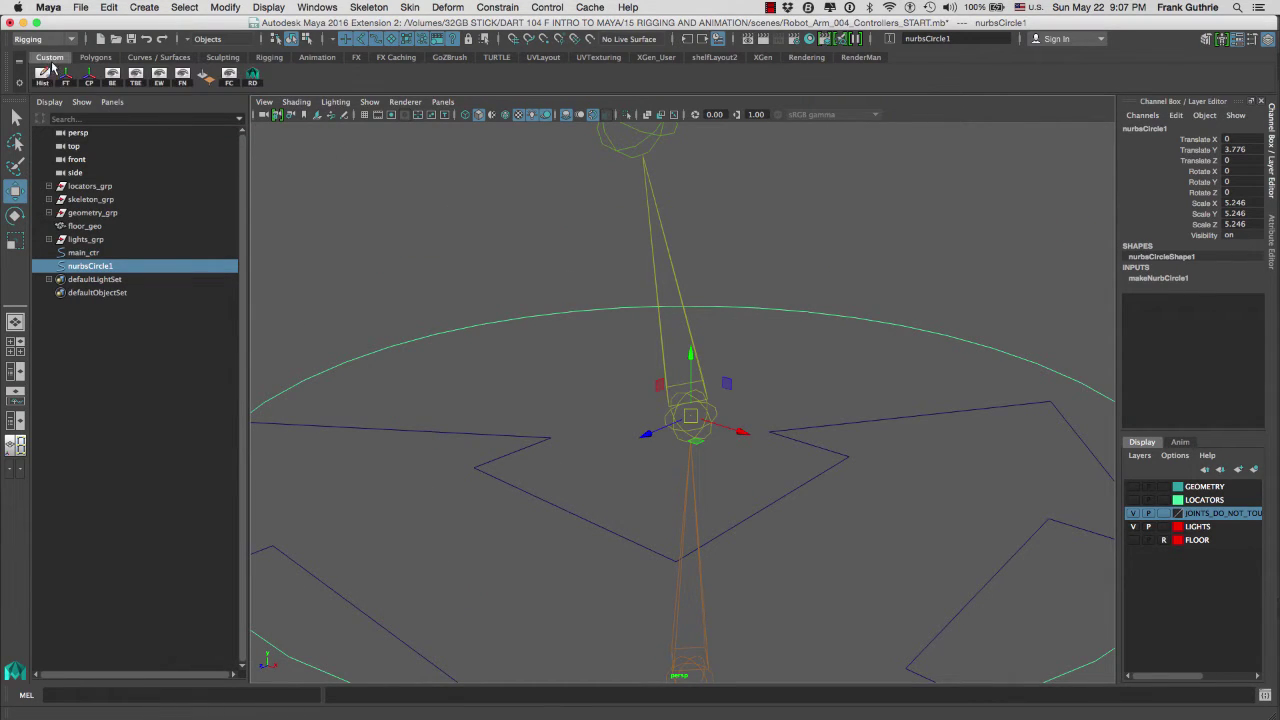
click(42, 77)
click(65, 77)
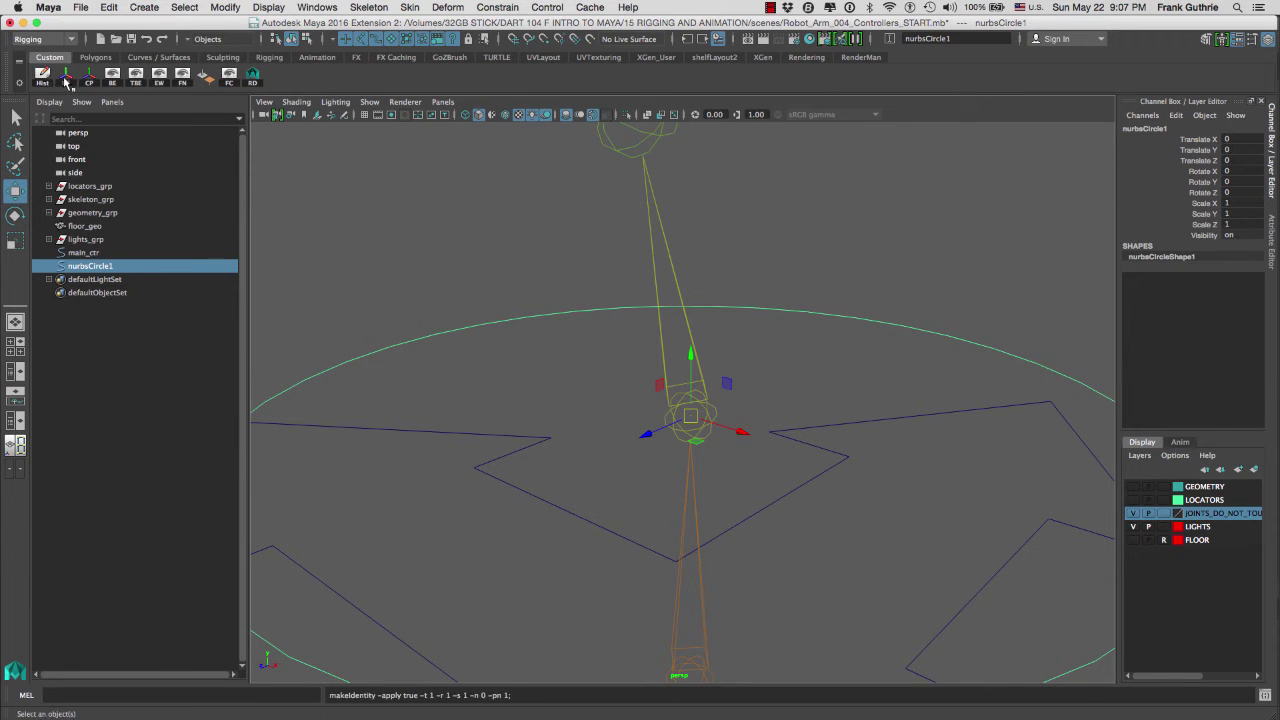
click(865, 249)
alt+drag(894, 334, 766, 390)
alt+drag(766, 390, 831, 323)
alt+right_drag(831, 323, 886, 316)
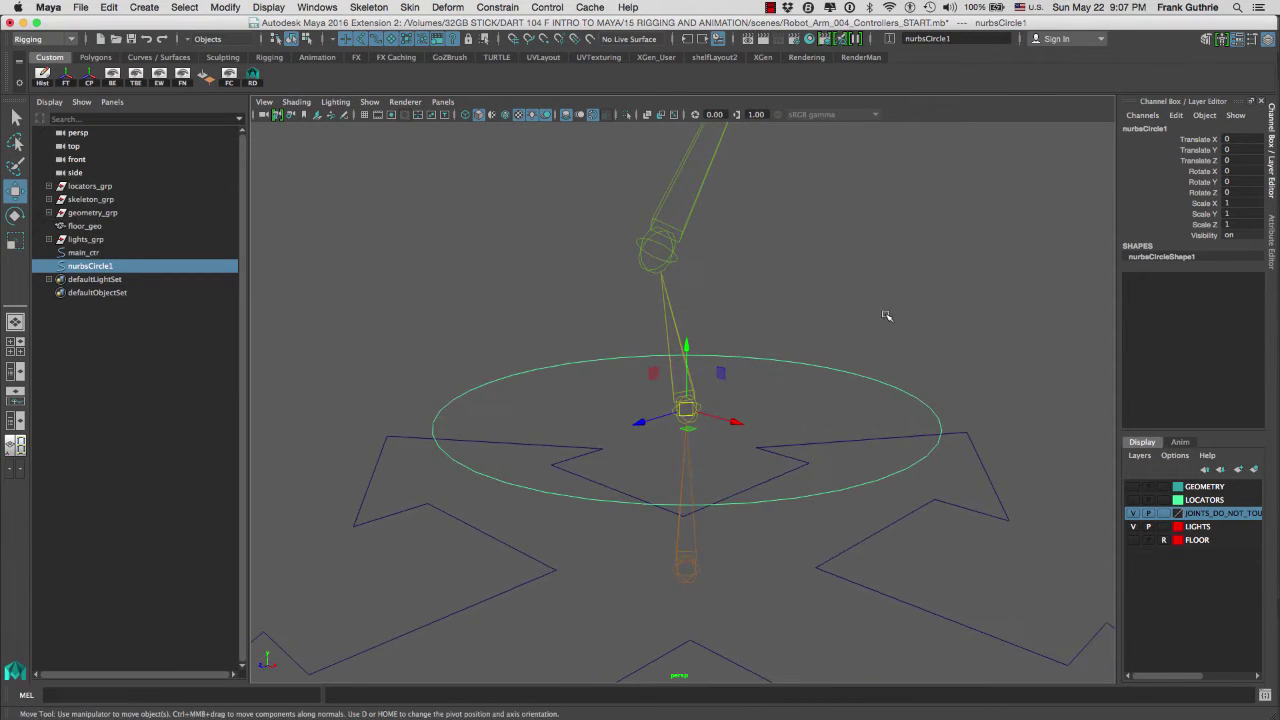
alt+drag(886, 316, 880, 309)
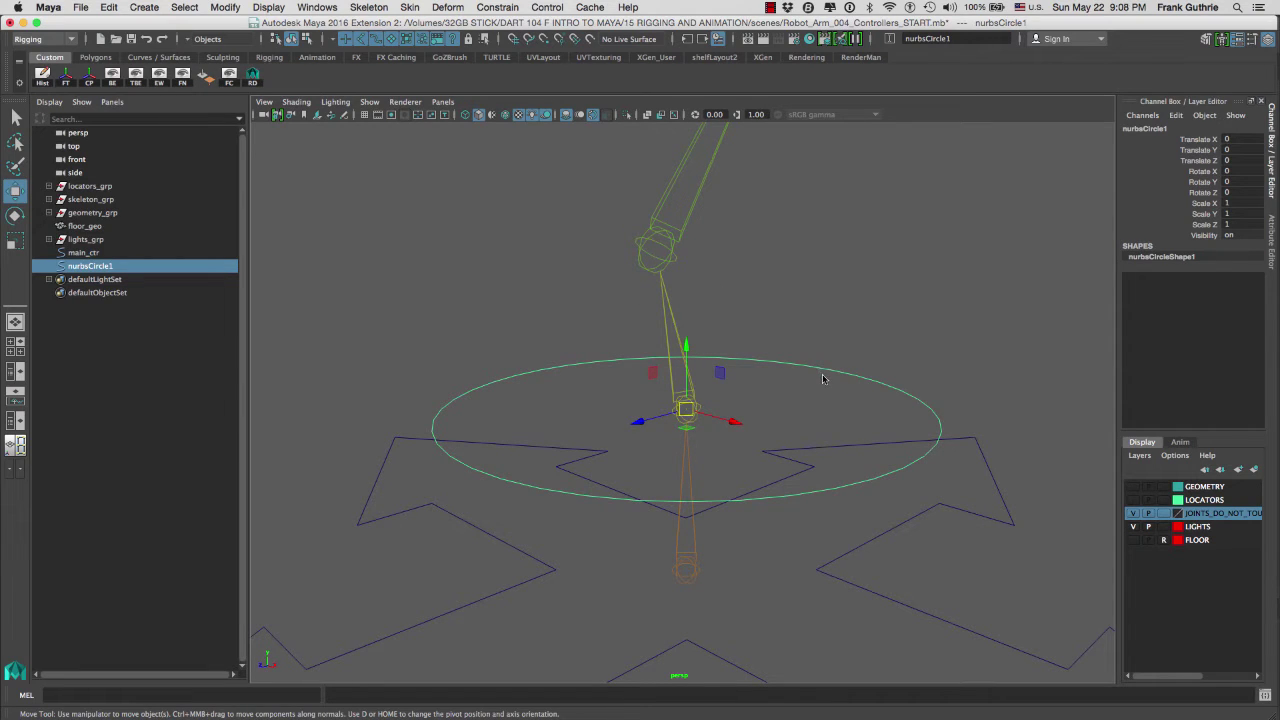
key(e)
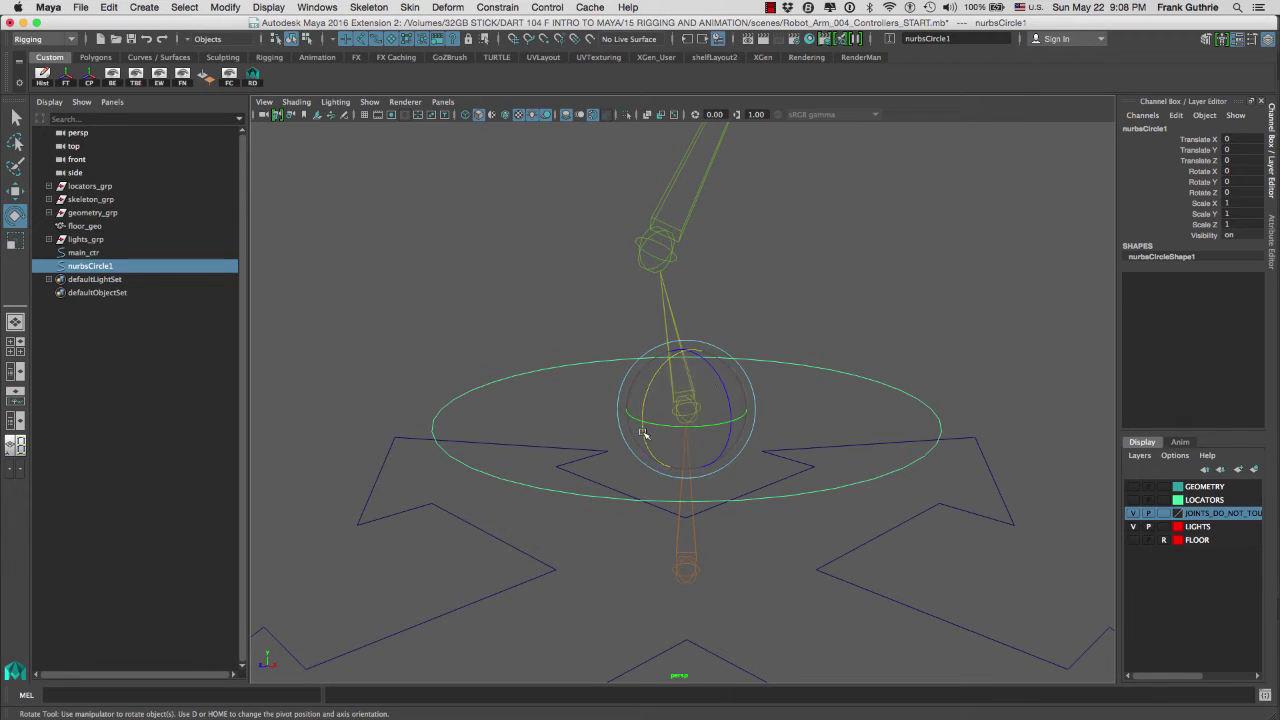
drag(690, 395, 682, 223)
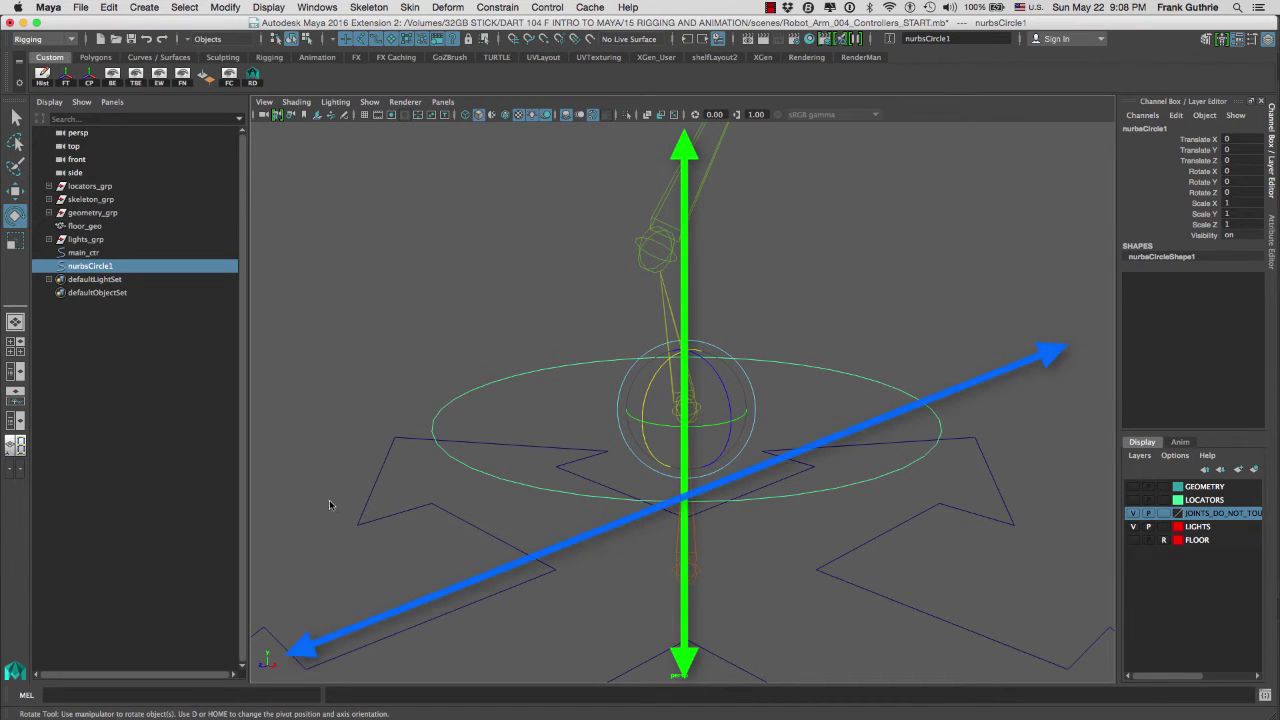
click(738, 381)
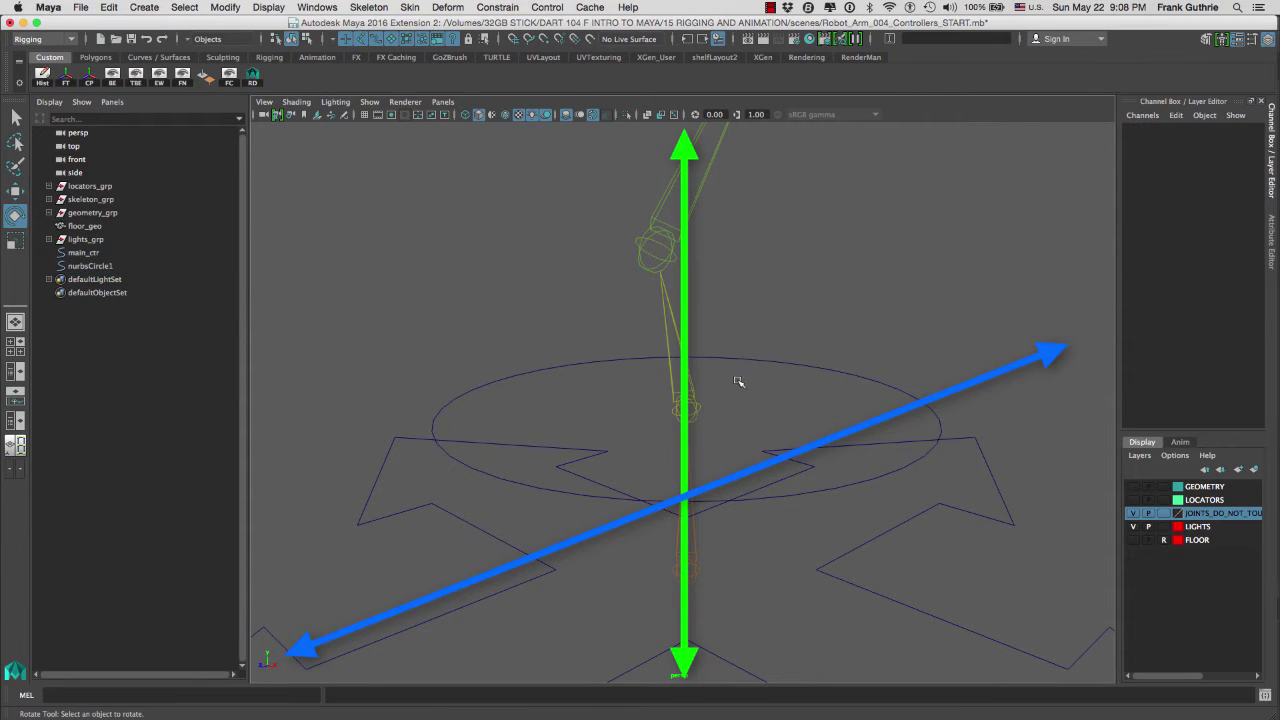
click(732, 357)
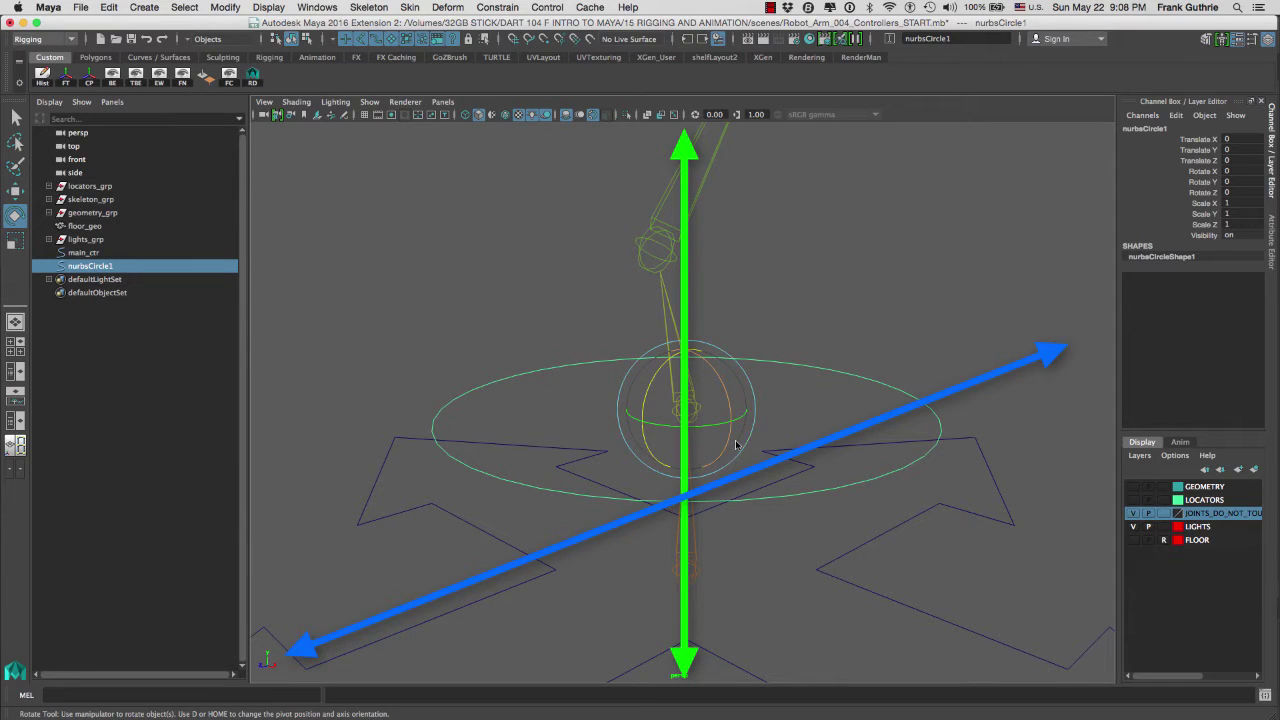
click(814, 308)
click(648, 392)
mouse_move(648, 392)
mouse_down()
mouse_move(651, 380)
mouse_move(646, 400)
mouse_move(649, 384)
mouse_move(660, 392)
mouse_up()
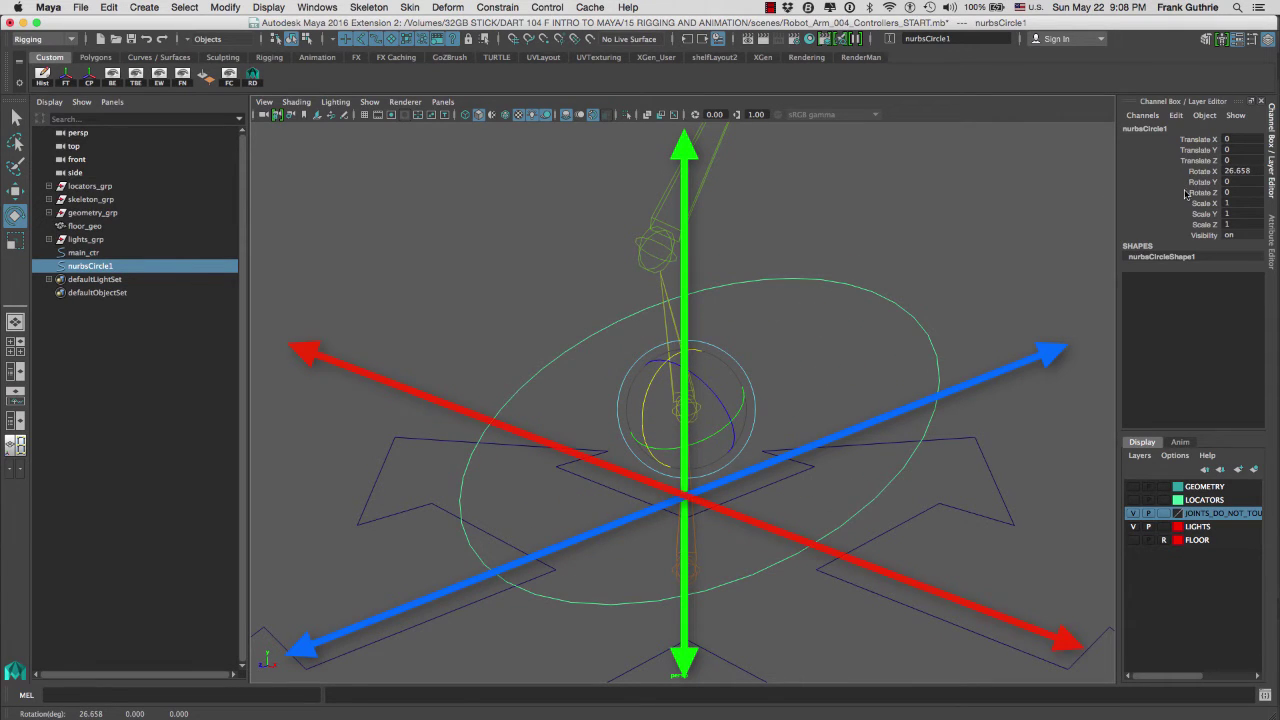
key(ctrl+z)
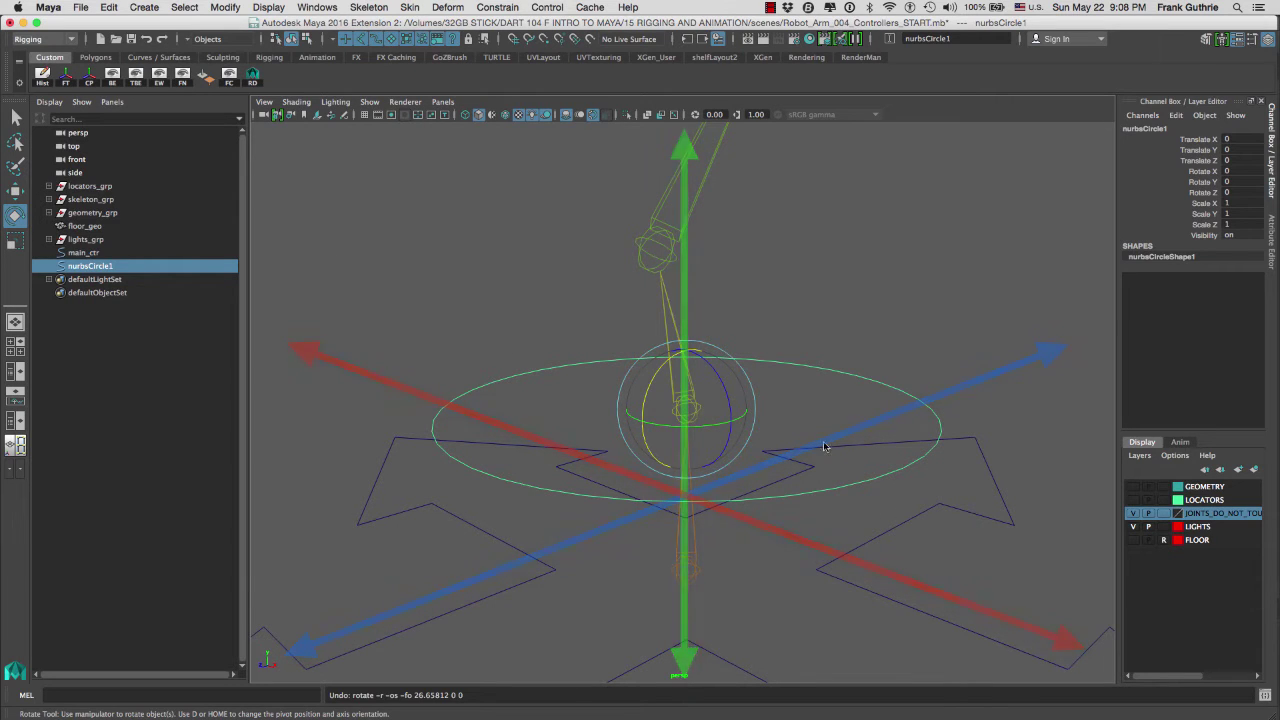
alt+drag(499, 301, 494, 331)
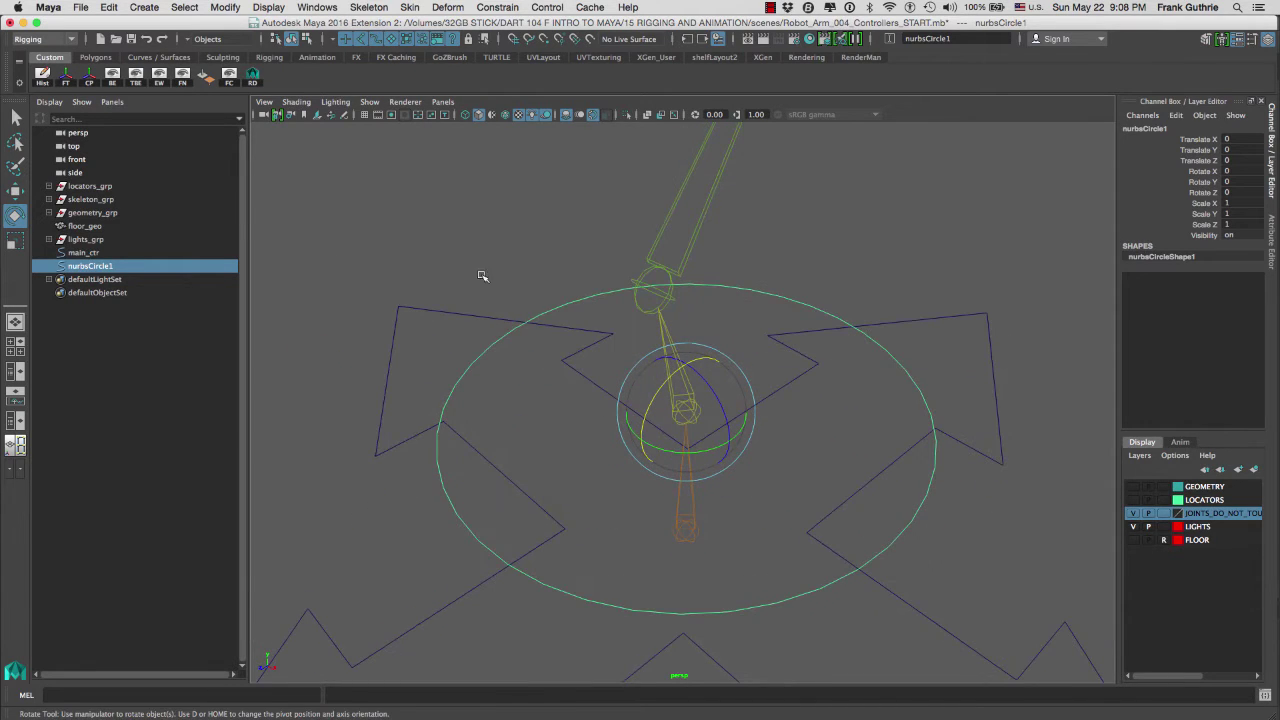
click(813, 243)
alt+drag(813, 243, 789, 291)
alt+right_drag(789, 291, 871, 255)
mouse_move(871, 255)
alt+mouse_down()
mouse_move(734, 297)
mouse_move(772, 323)
alt+mouse_up()
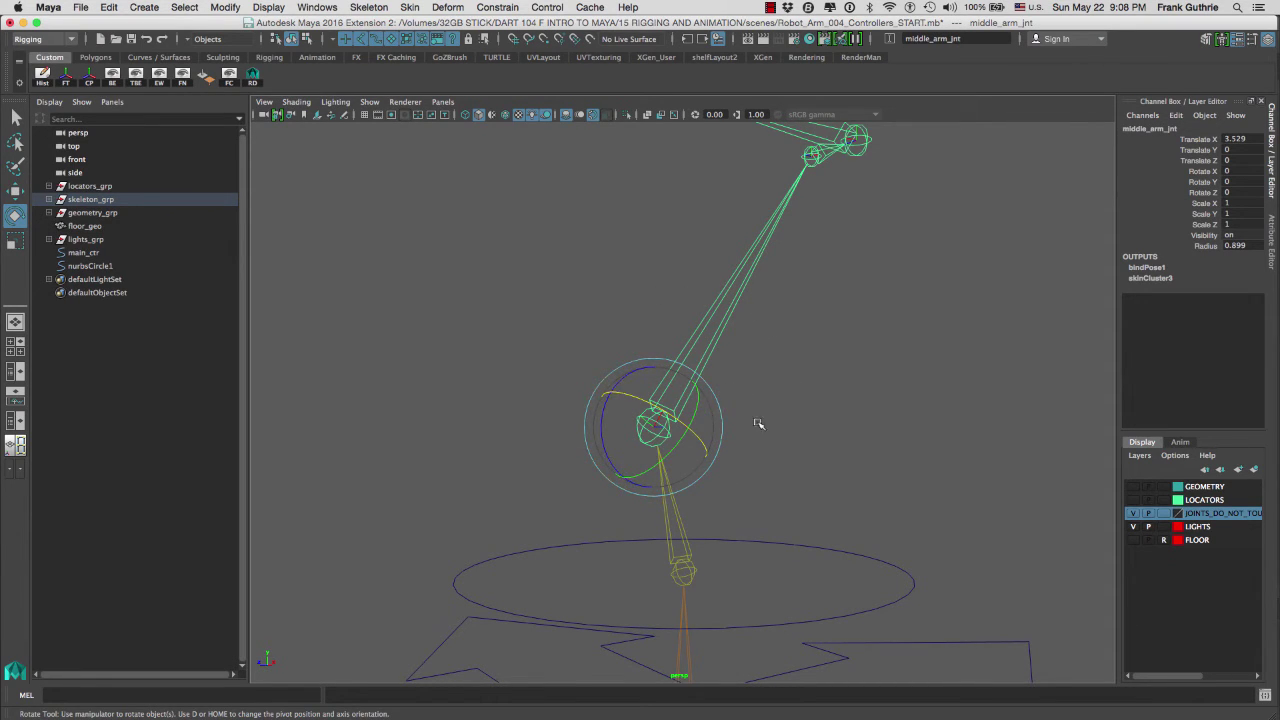
key(equal)
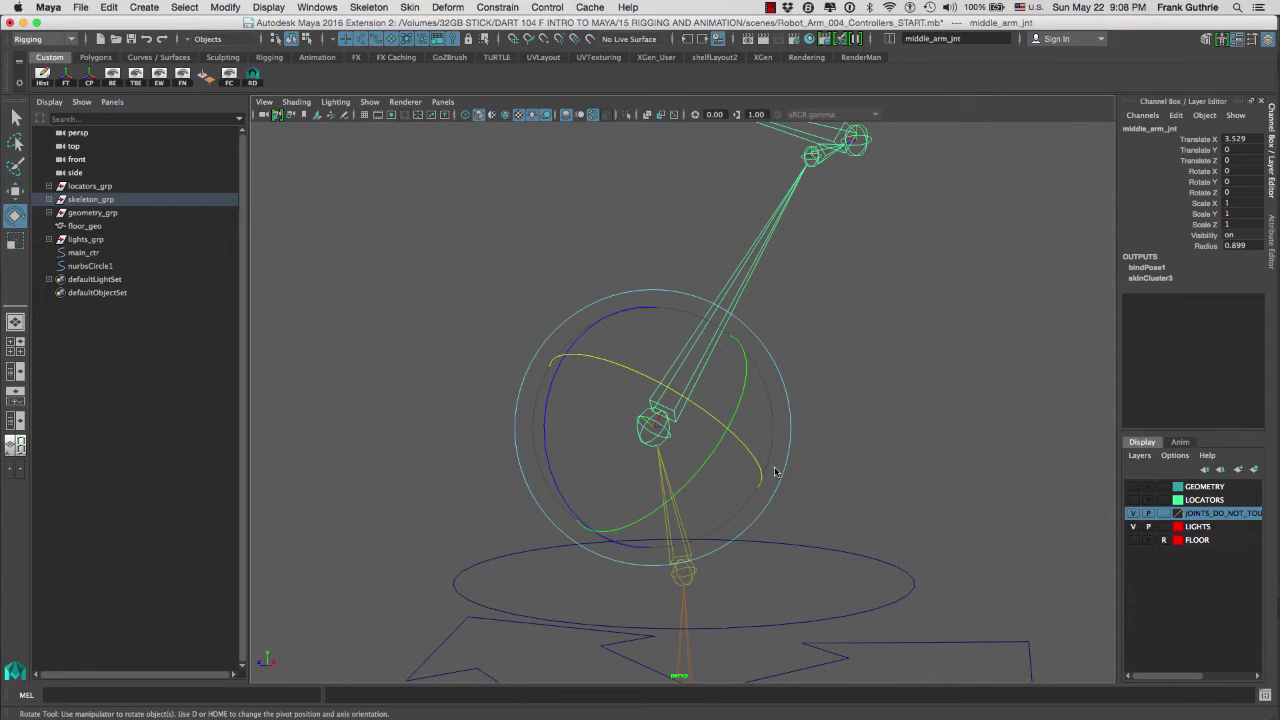
mouse_move(838, 370)
alt+mouse_down()
mouse_move(669, 363)
mouse_move(811, 323)
mouse_move(751, 337)
alt+mouse_up()
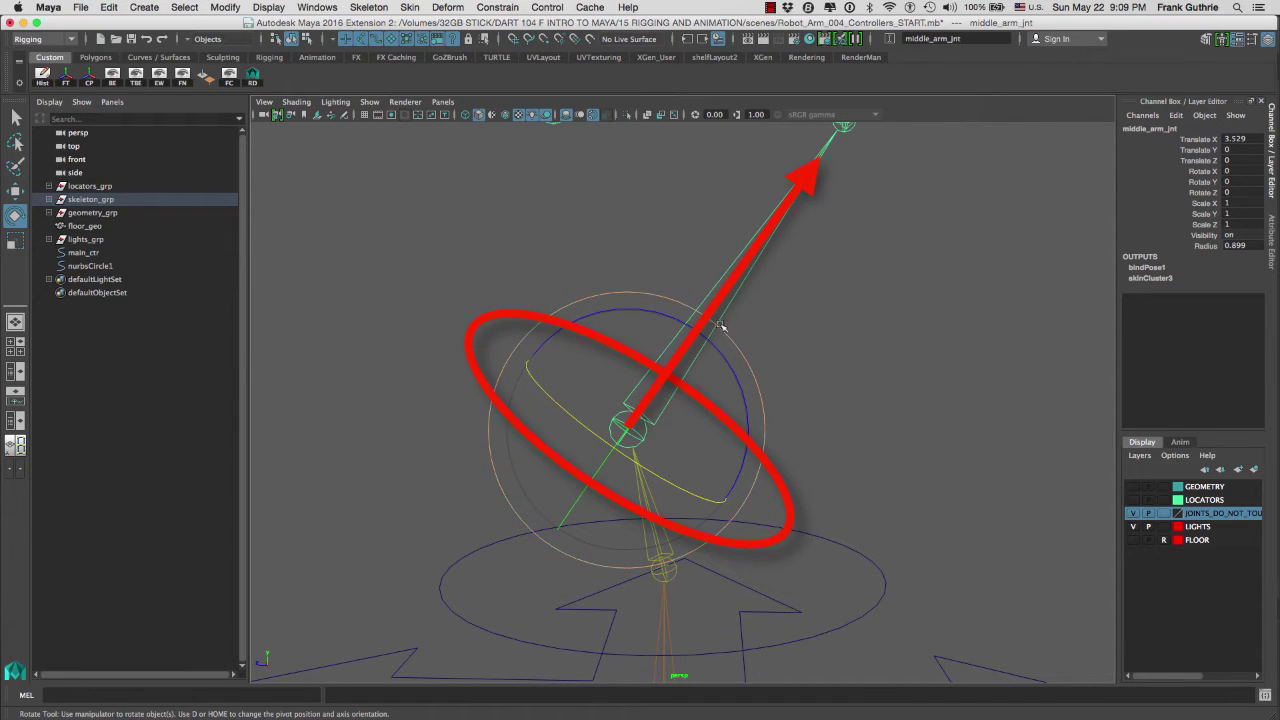
mouse_move(723, 329)
alt+mouse_down()
mouse_move(981, 349)
mouse_move(849, 317)
mouse_move(922, 333)
mouse_move(911, 331)
alt+mouse_up()
key(q)
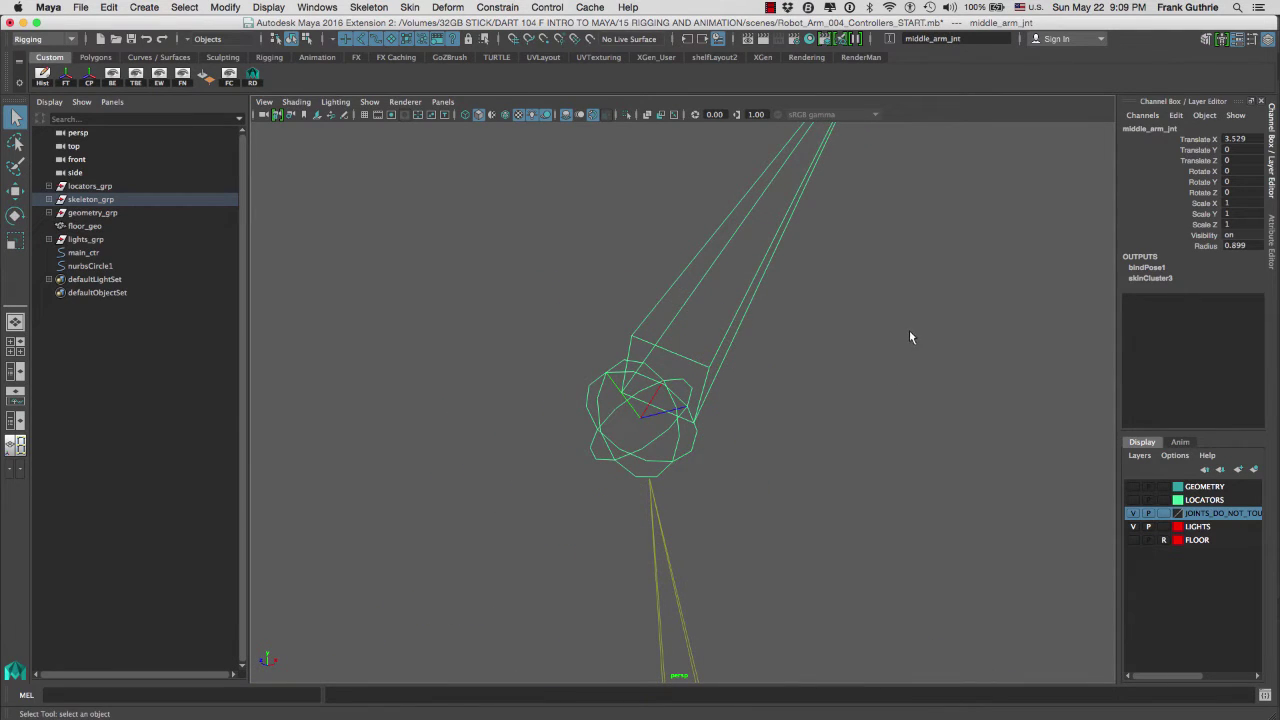
scroll(737, 385, up, 3)
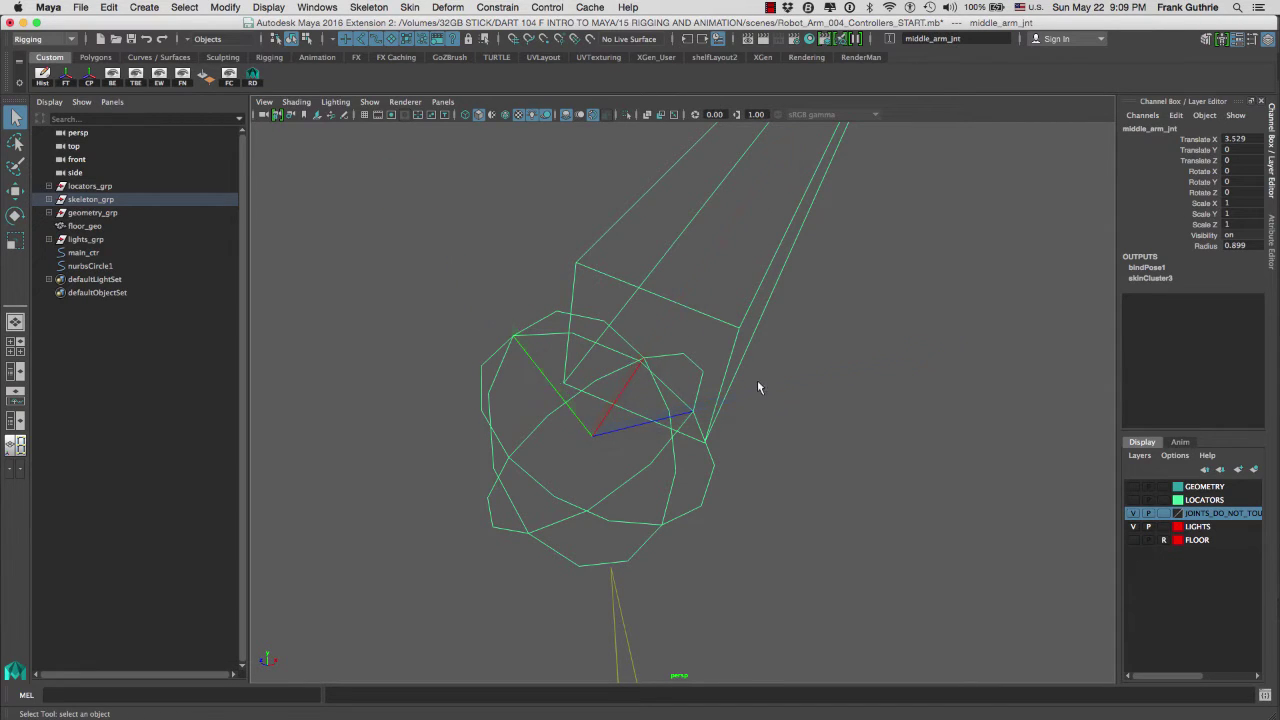
alt+drag(757, 383, 720, 453)
alt+drag(687, 373, 749, 426)
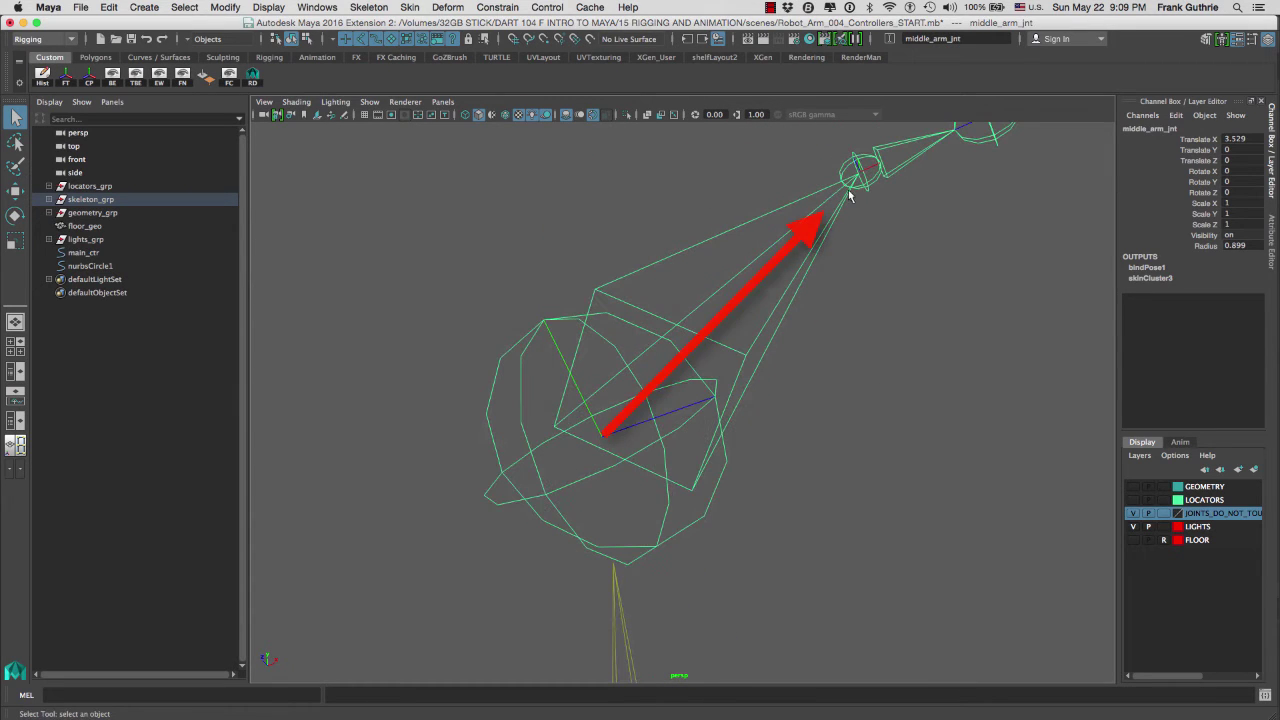
alt+drag(729, 343, 557, 449)
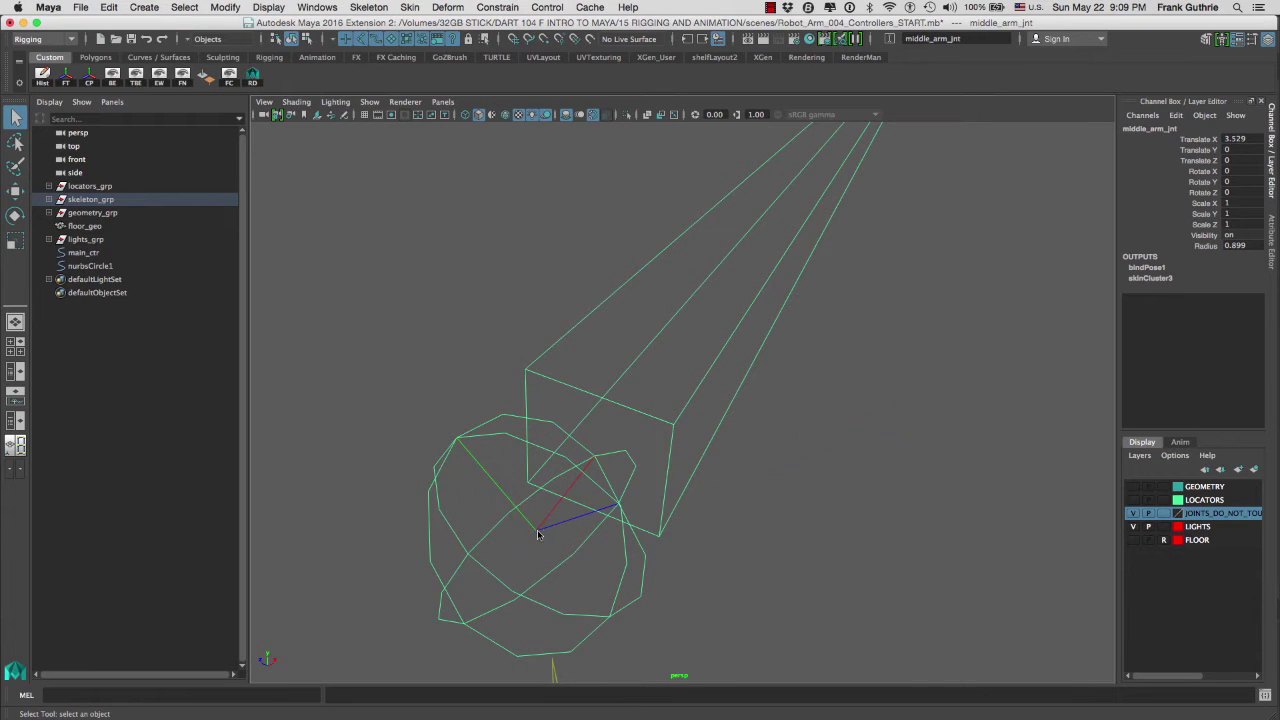
alt+drag(897, 403, 1019, 342)
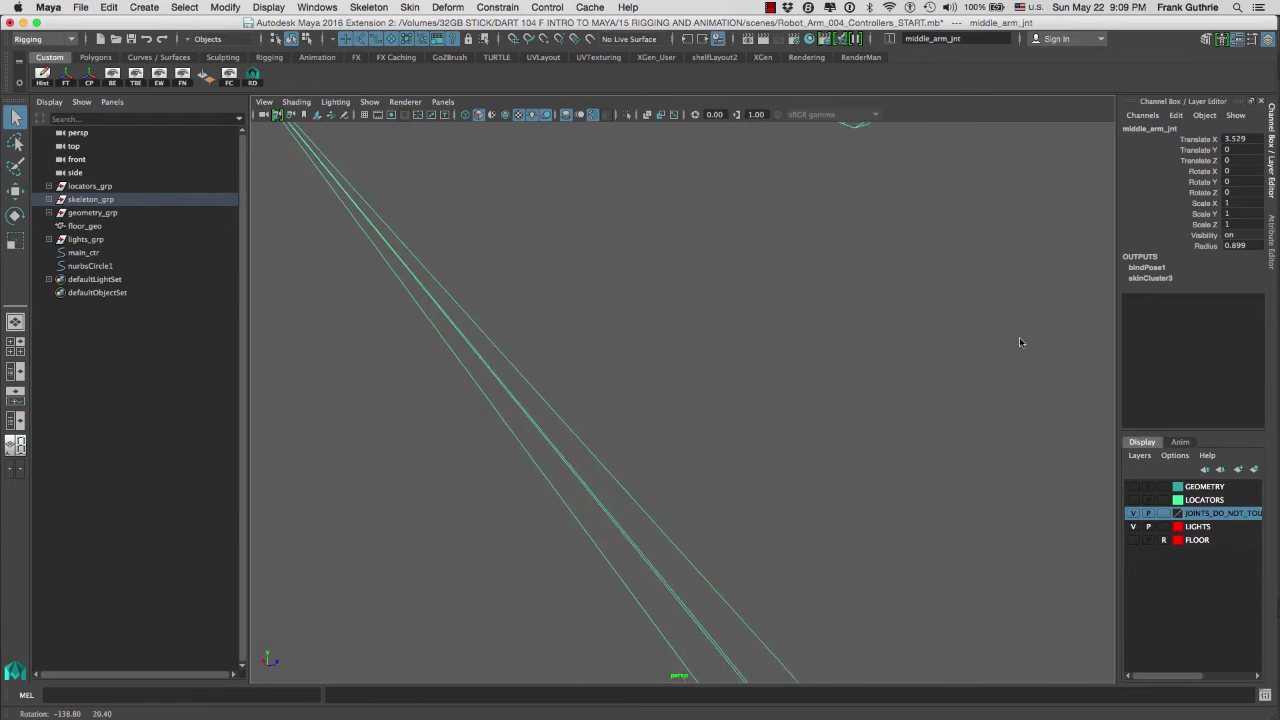
alt+right_drag(1019, 342, 577, 294)
click(634, 339)
alt+drag(634, 339, 447, 420)
alt+drag(688, 324, 520, 377)
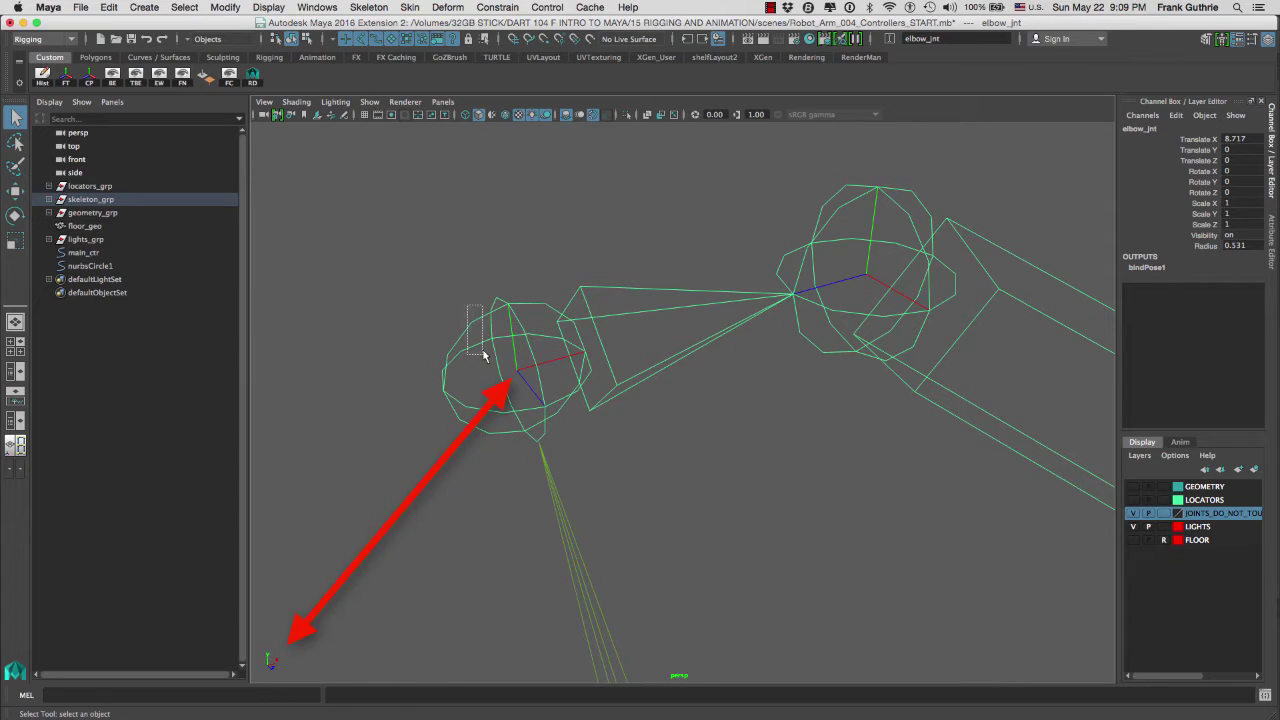
drag(483, 354, 485, 353)
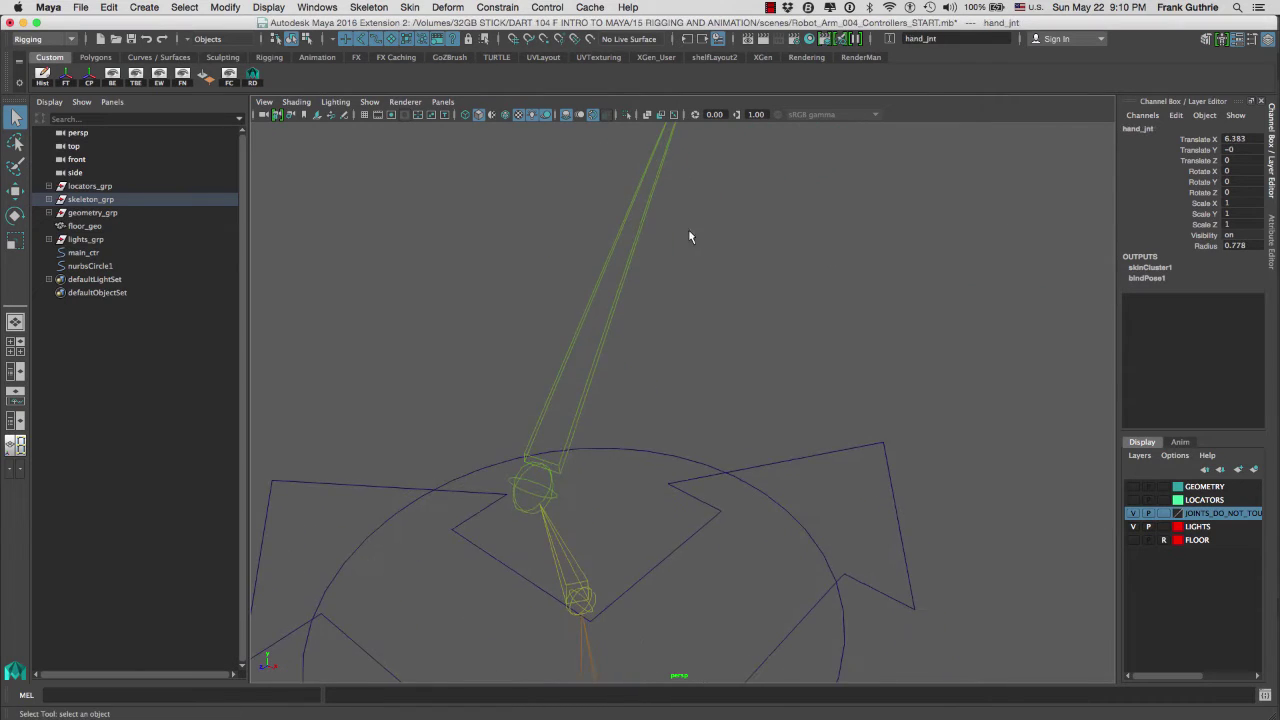
mouse_move(688, 237)
alt+mouse_down()
mouse_move(463, 334)
mouse_move(677, 340)
mouse_move(700, 244)
alt+mouse_up()
alt+middle_drag(622, 319, 630, 321)
scroll(771, 349, up, 10)
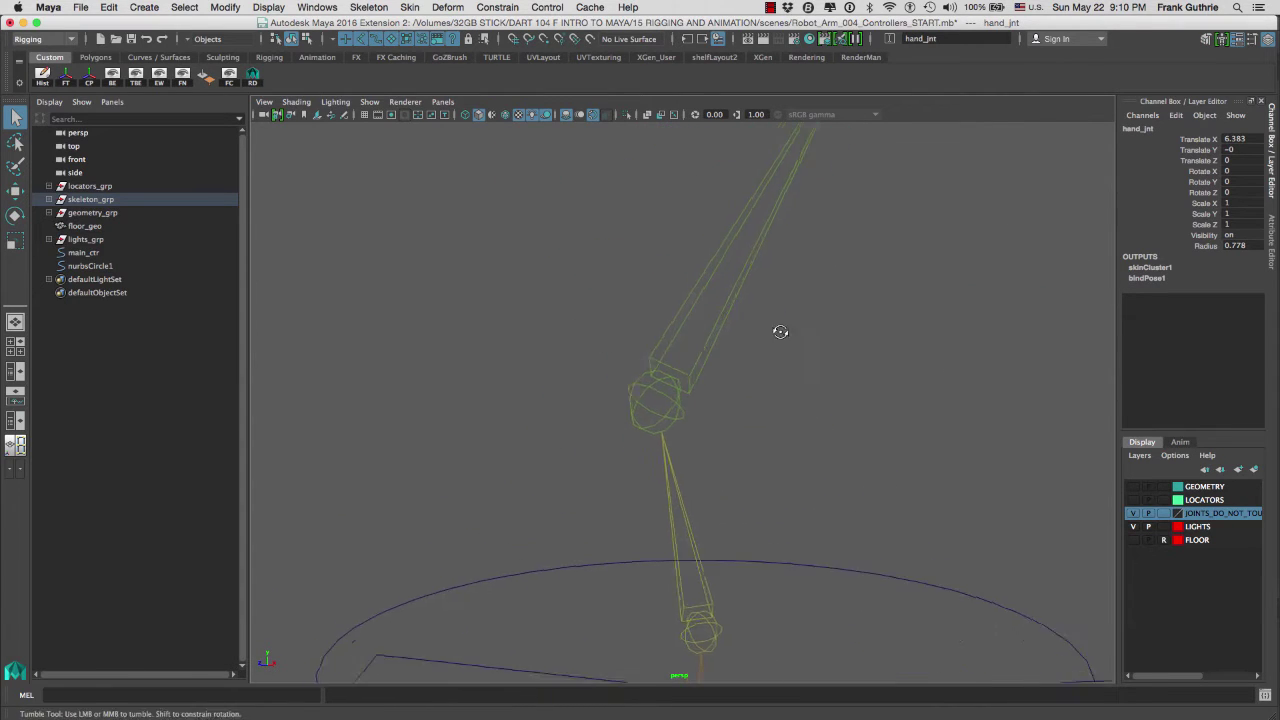
drag(668, 286, 772, 440)
- Duplicate the circle controller and snap the copy onto the elbow joint
click(705, 510)
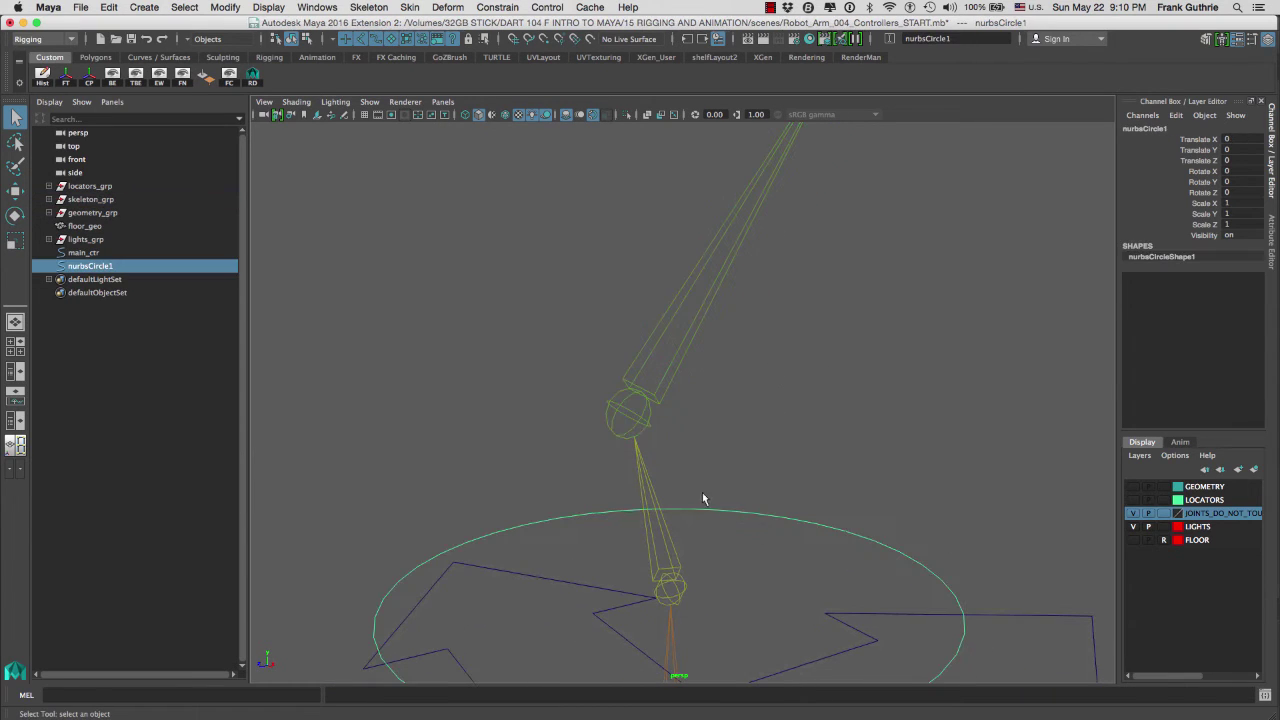
key(ctrl+d)
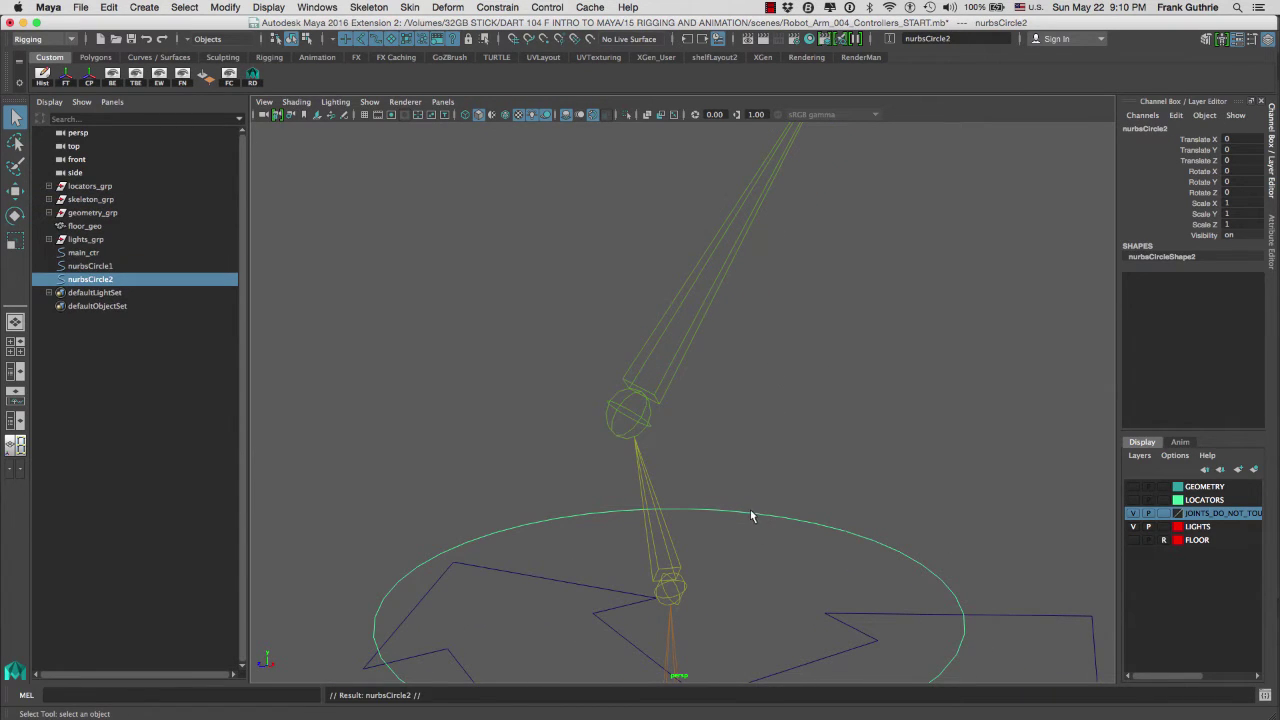
key(w)
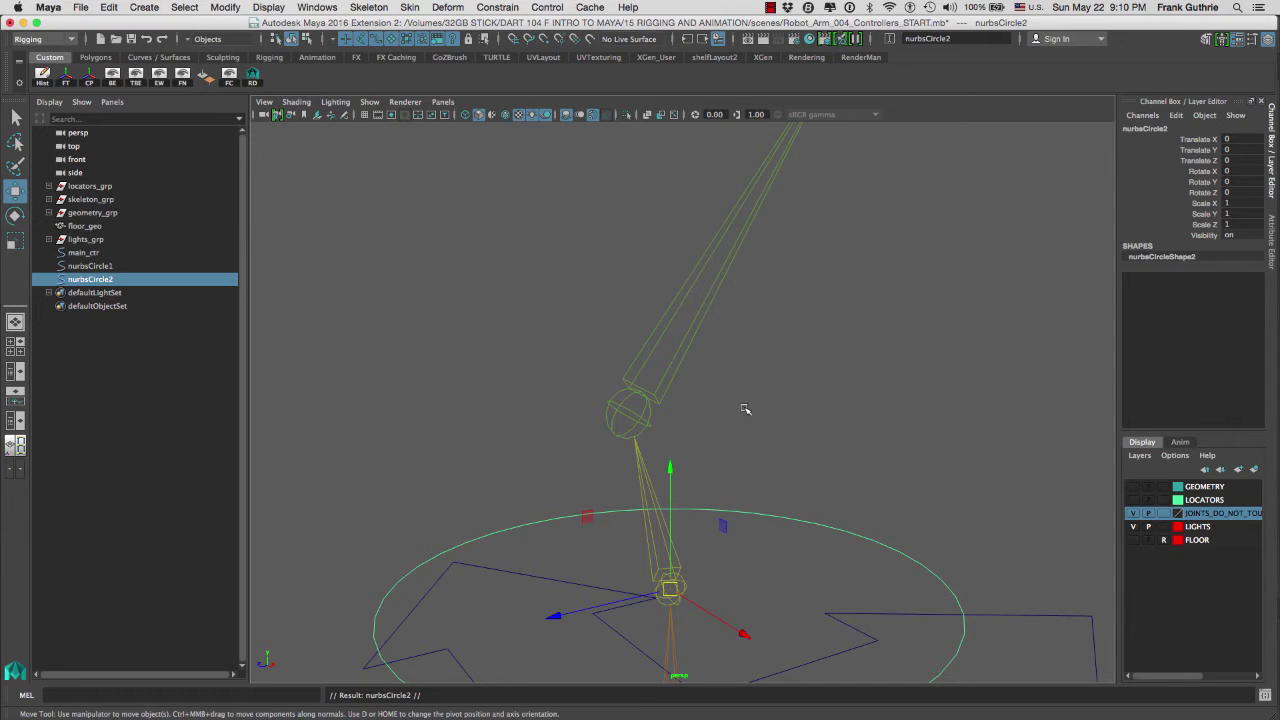
mouse_move(743, 418)
middle_down()
mouse_move(766, 423)
mouse_move(749, 431)
mouse_move(725, 415)
middle_up()
key(v)
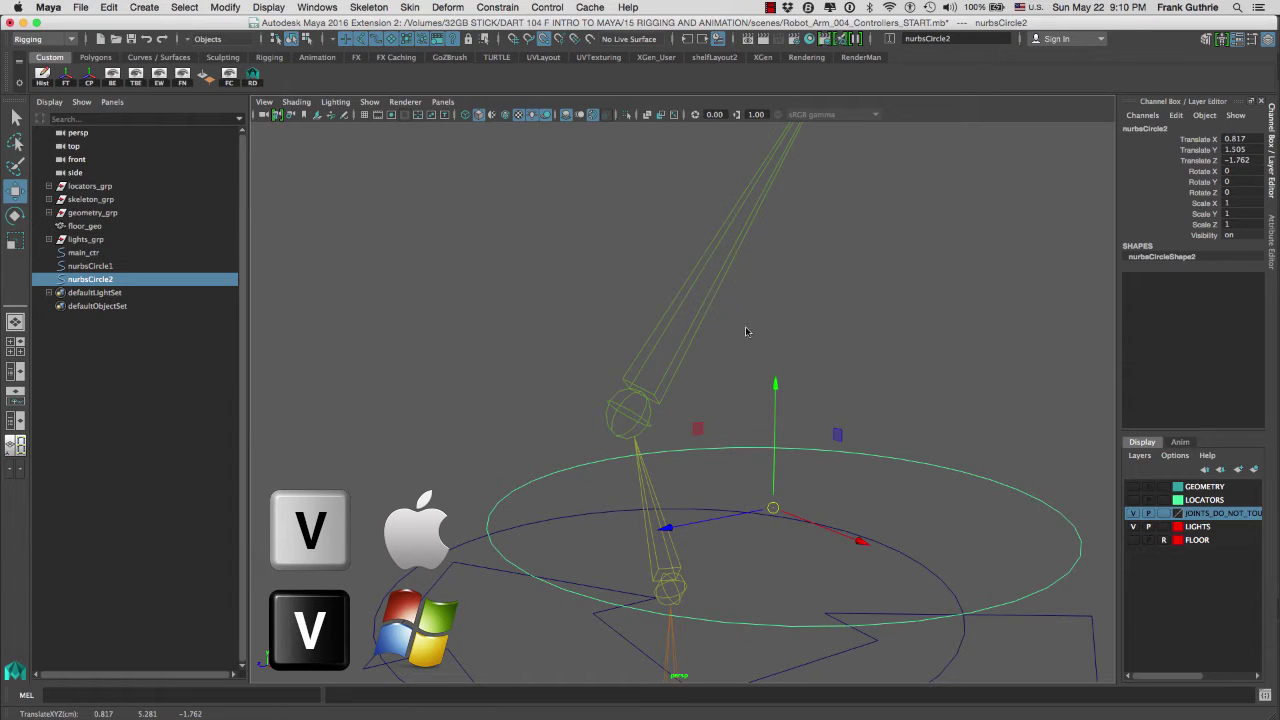
middle_drag(745, 331, 597, 418)
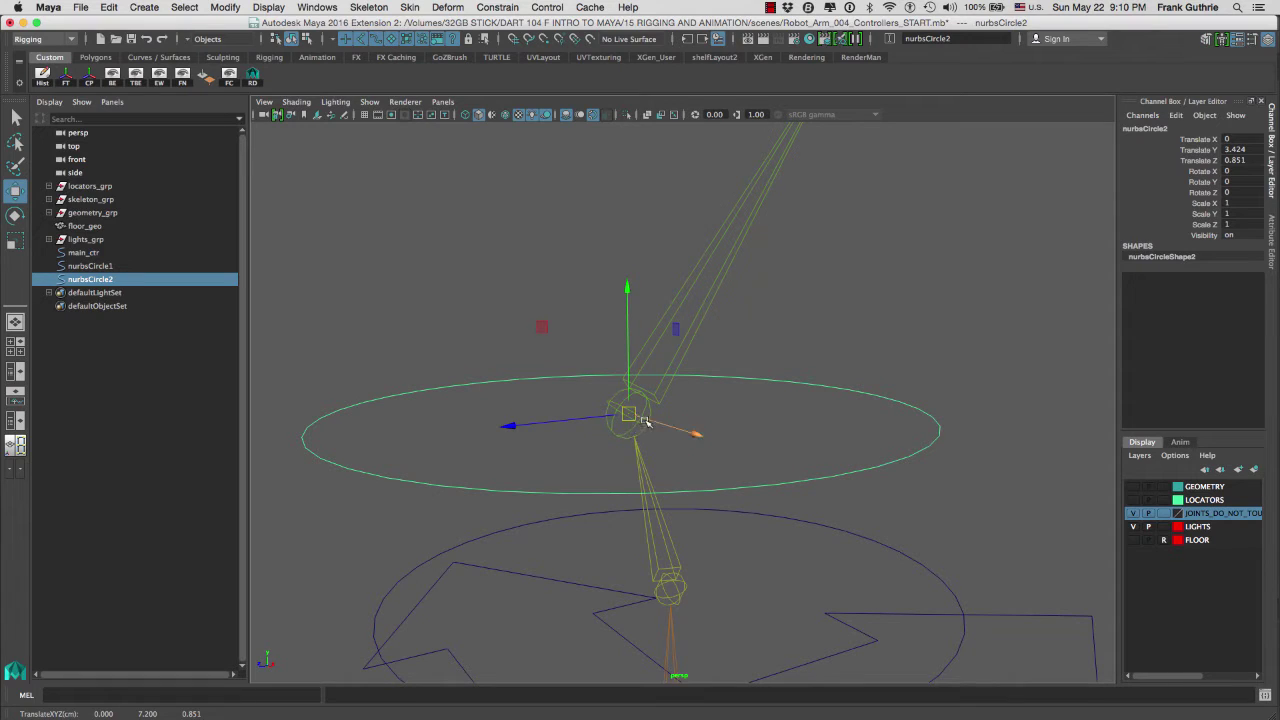
alt+drag(750, 321, 766, 313)
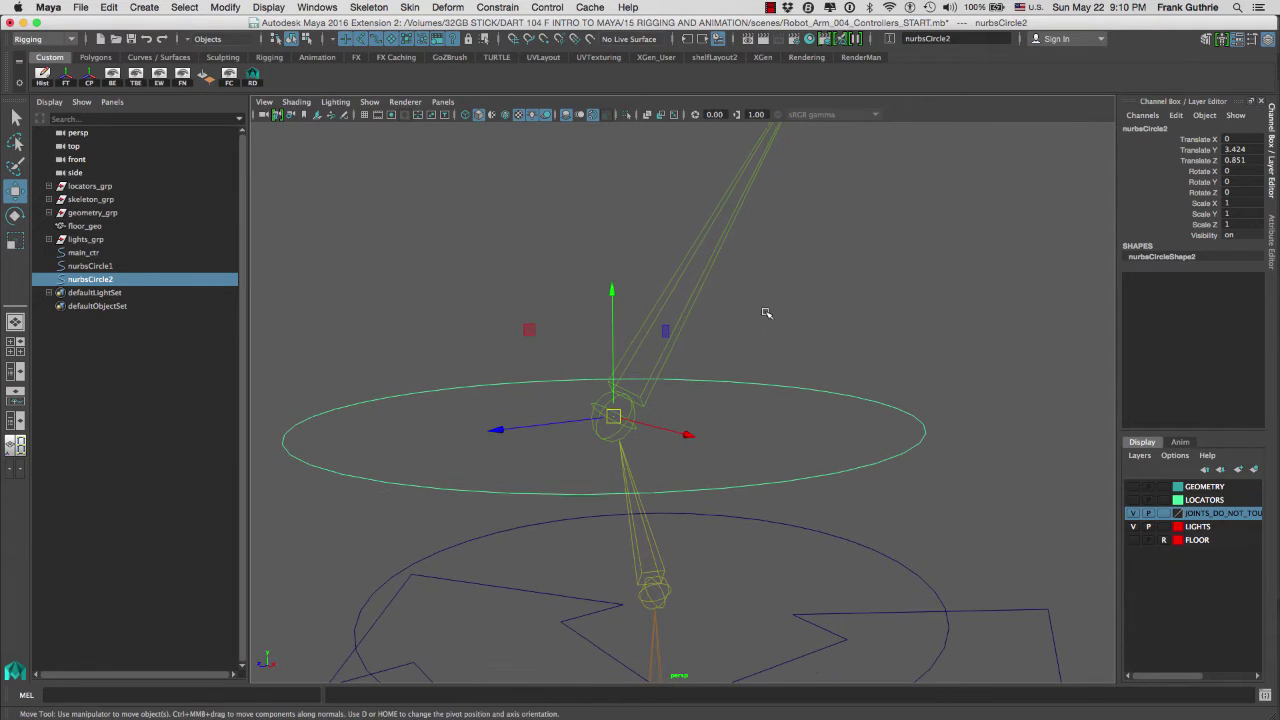
- Rotate the elbow circle to 90 in Z and shrink it to about 0.606
key(e)
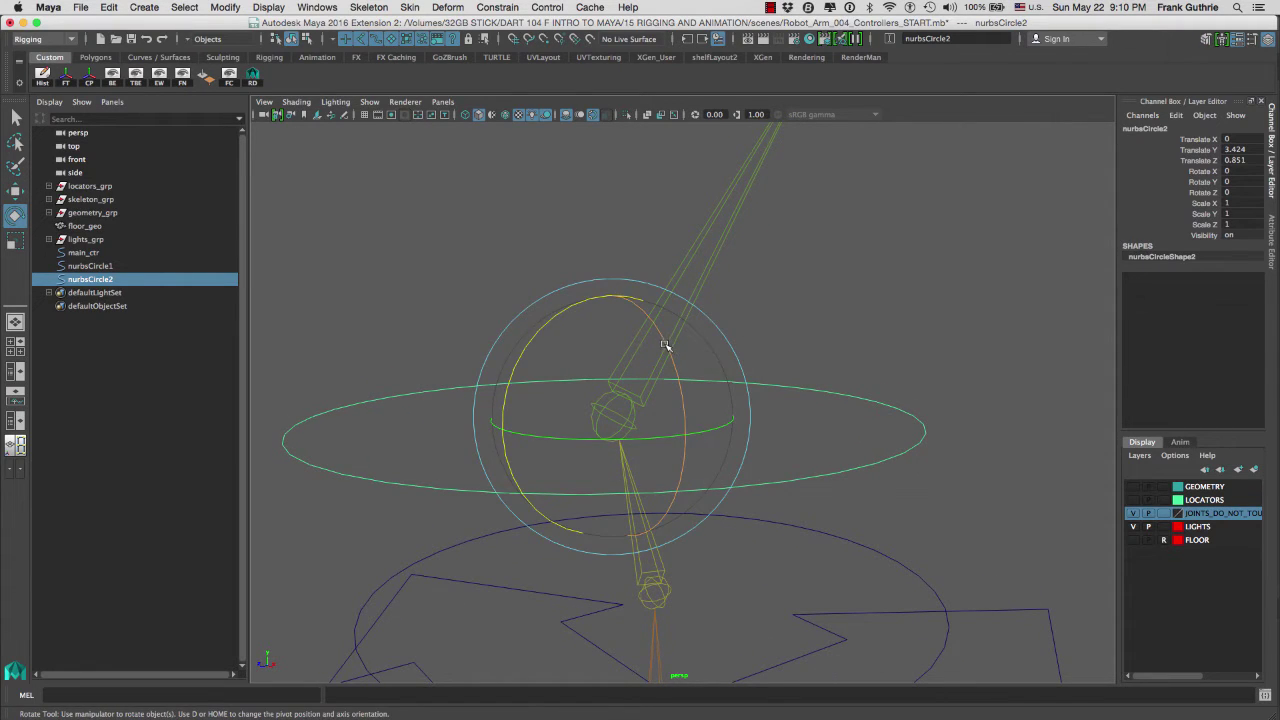
drag(665, 345, 688, 410)
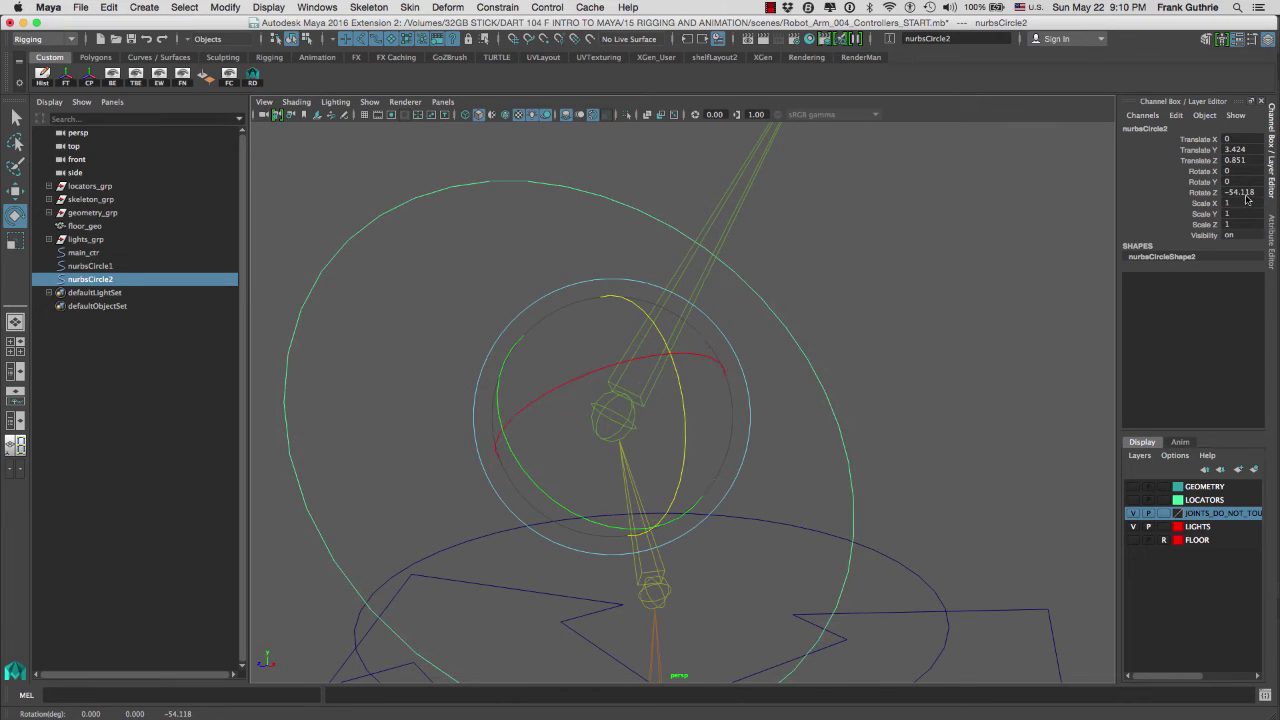
double_click(1246, 198)
text(90)
key(Return)
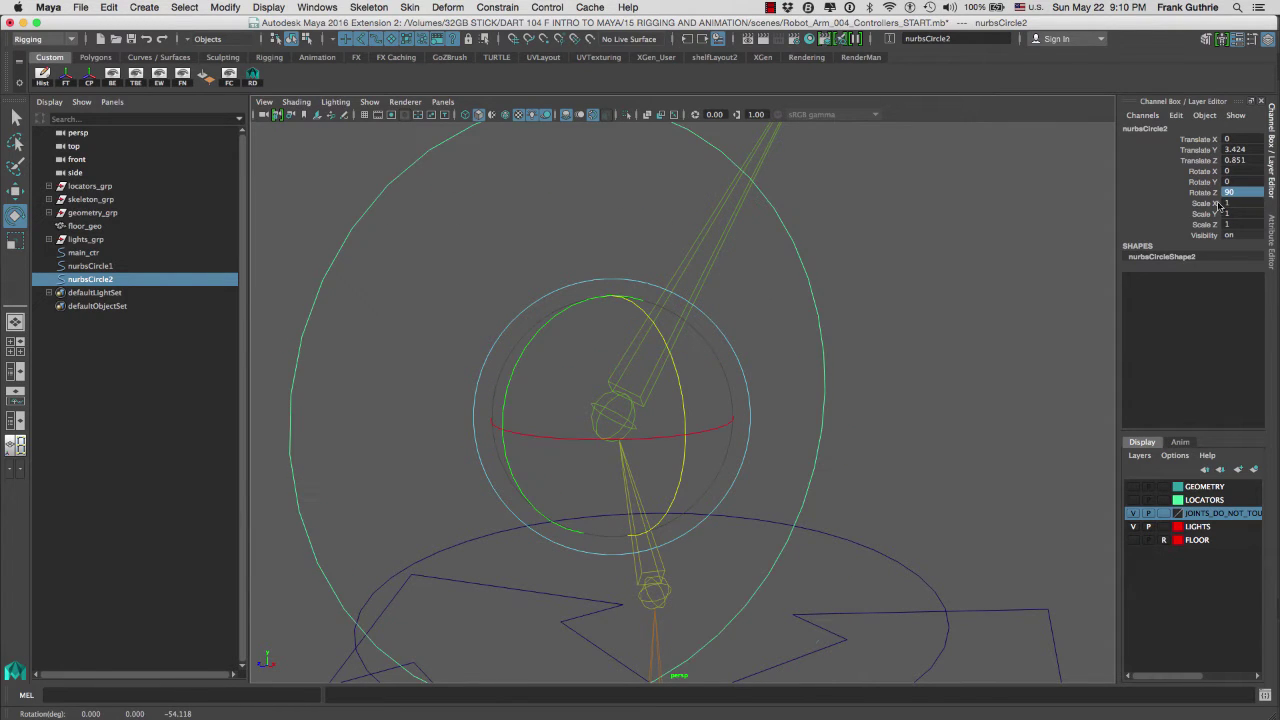
alt+drag(930, 303, 923, 300)
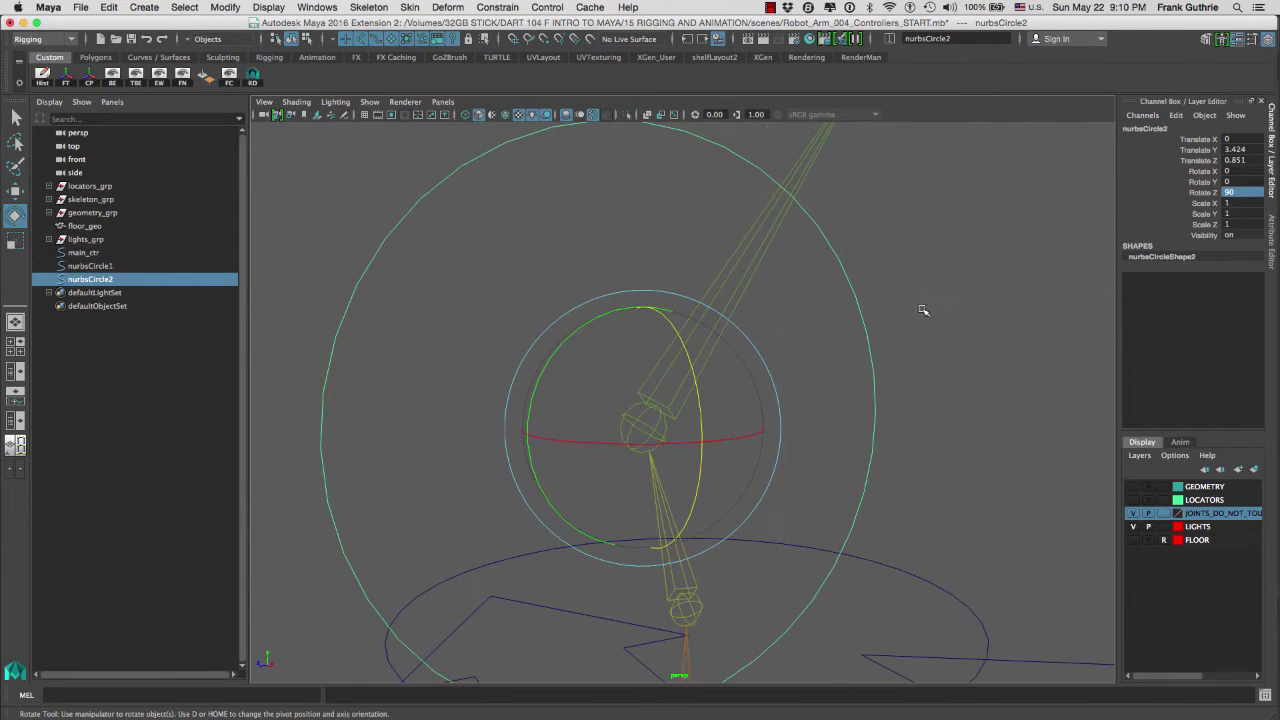
key(r)
drag(644, 428, 480, 446)
alt+drag(896, 344, 755, 433)
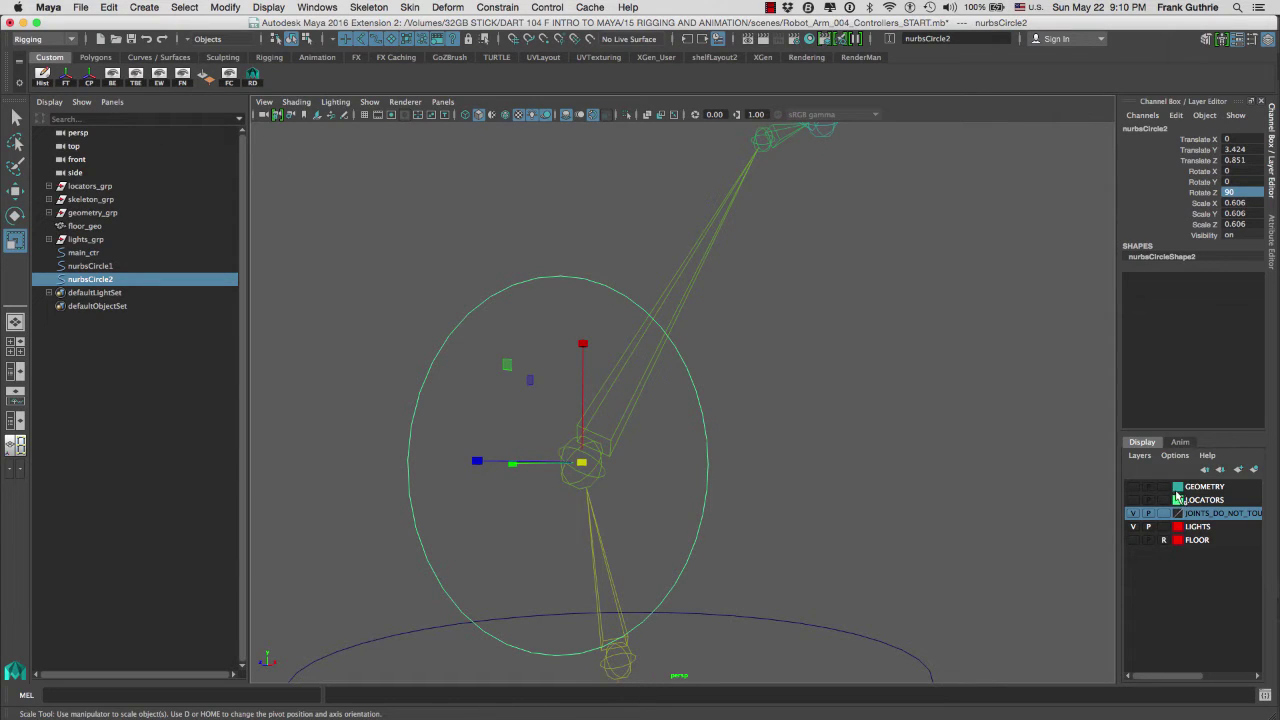
- Check the 0.606 elbow circle against the GEOMETRY layer mesh, then hide the mesh again
click(1133, 487)
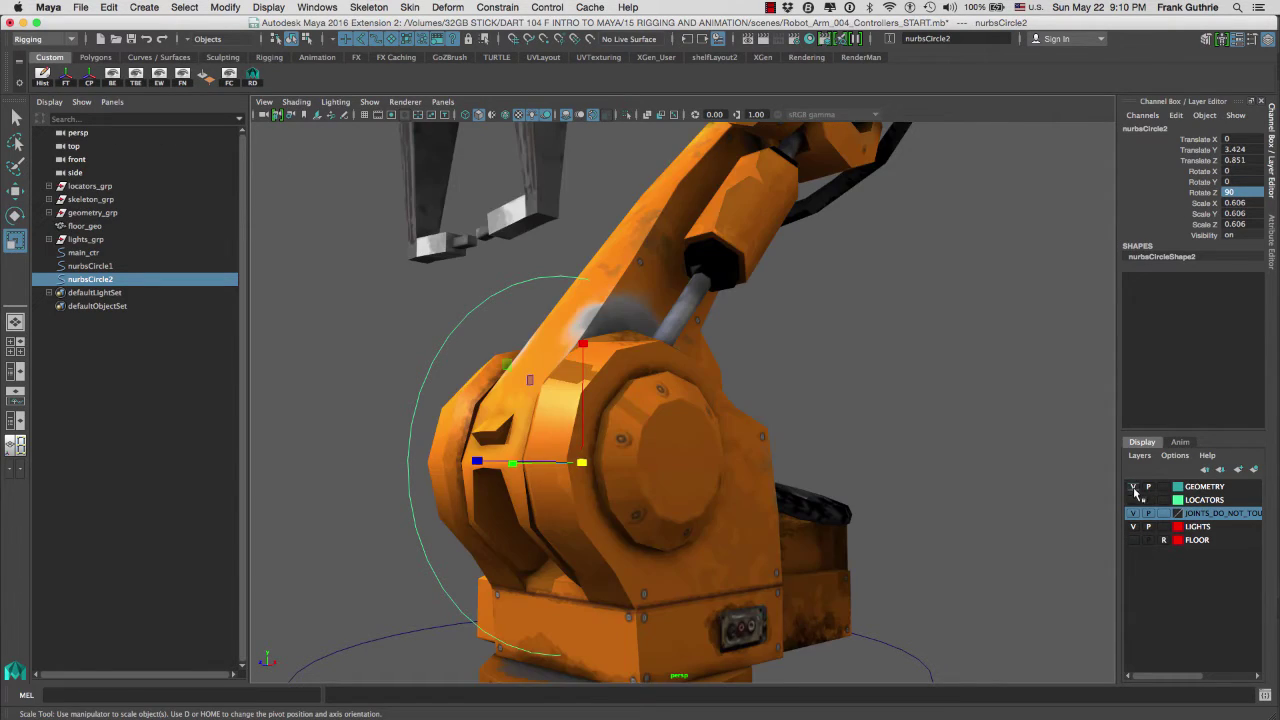
alt+drag(1020, 426, 923, 380)
scroll(743, 377, up, 3)
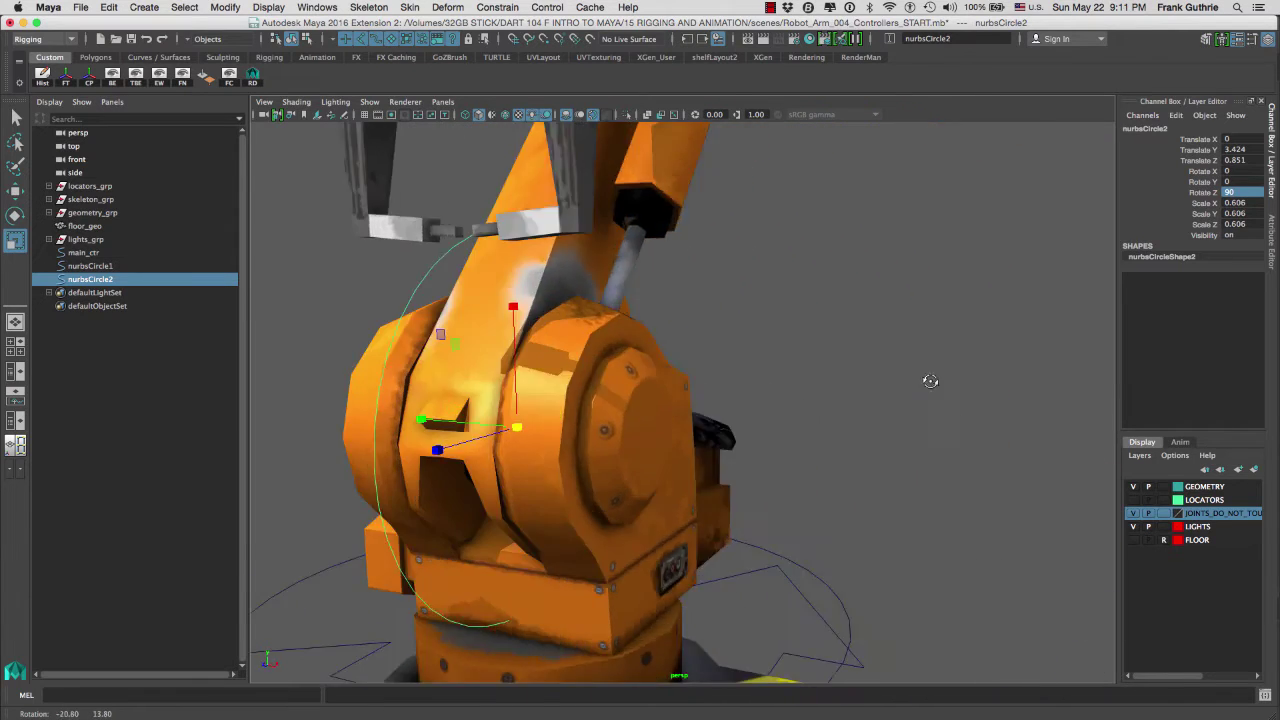
alt+right_drag(923, 380, 826, 374)
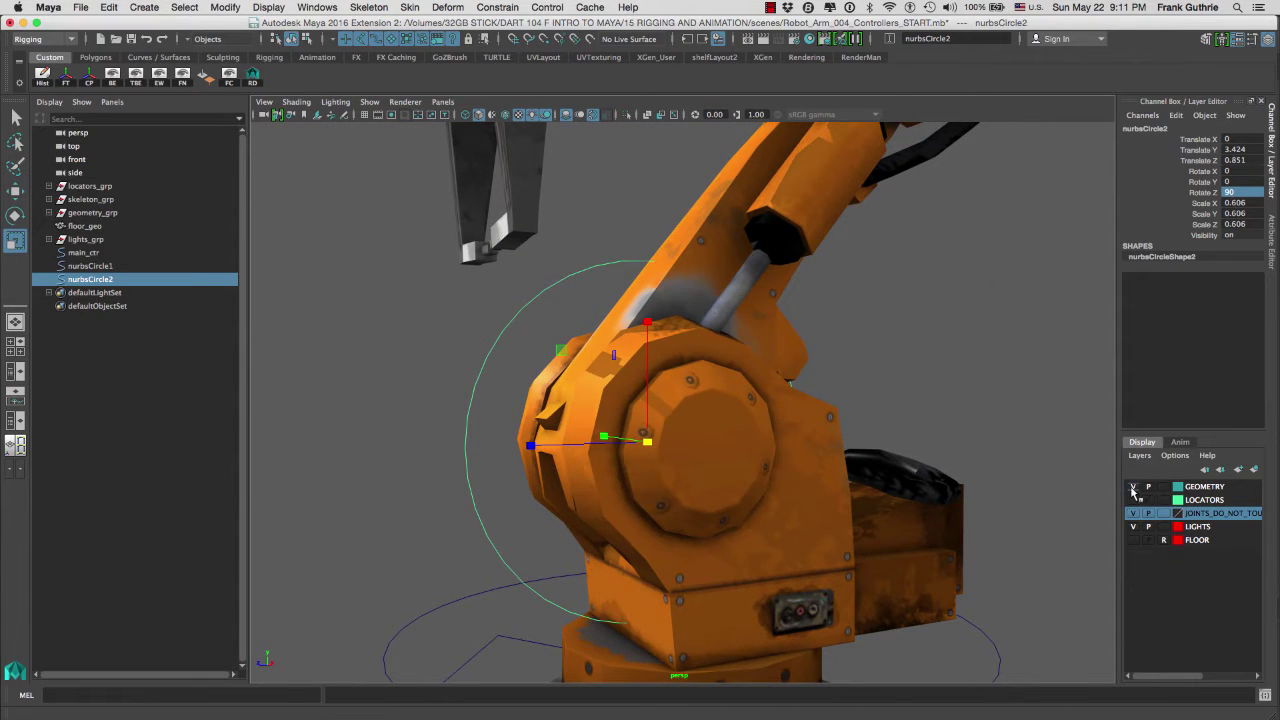
click(1133, 487)
alt+drag(1109, 457, 815, 350)
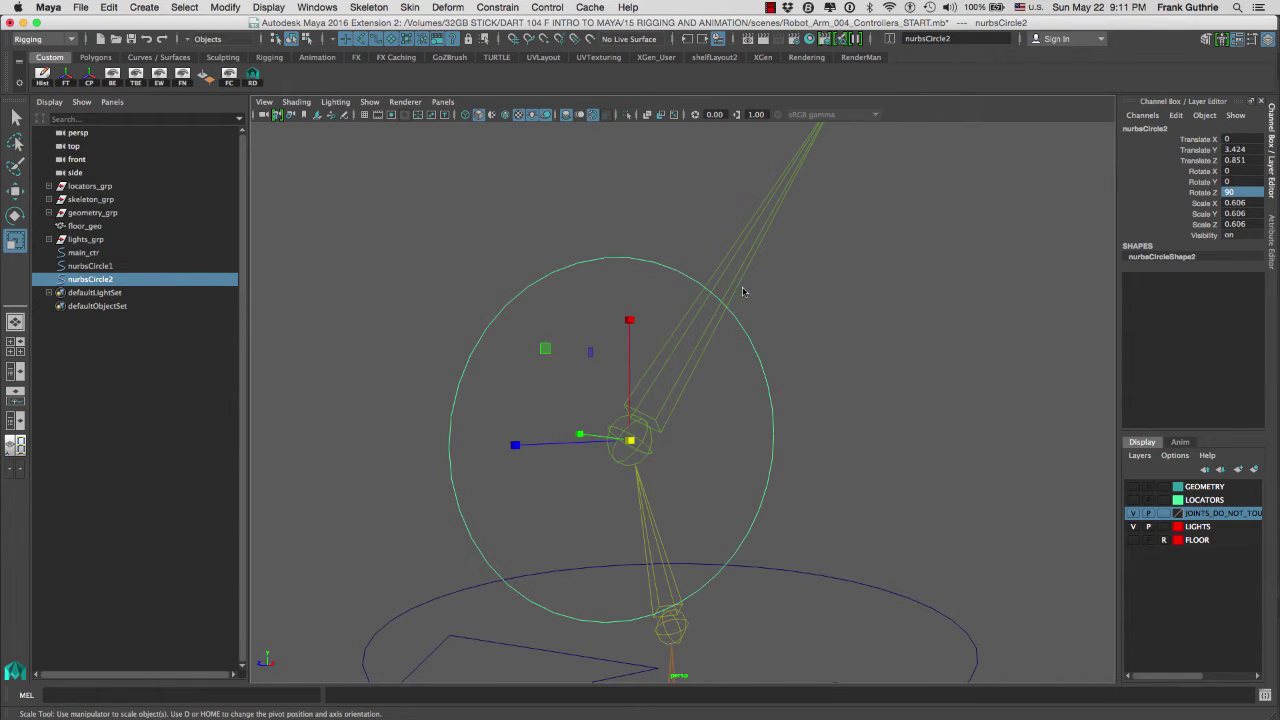
alt+drag(596, 251, 597, 329)
key(e)
mouse_move(512, 385)
mouse_down()
mouse_move(466, 471)
mouse_move(523, 380)
mouse_up()
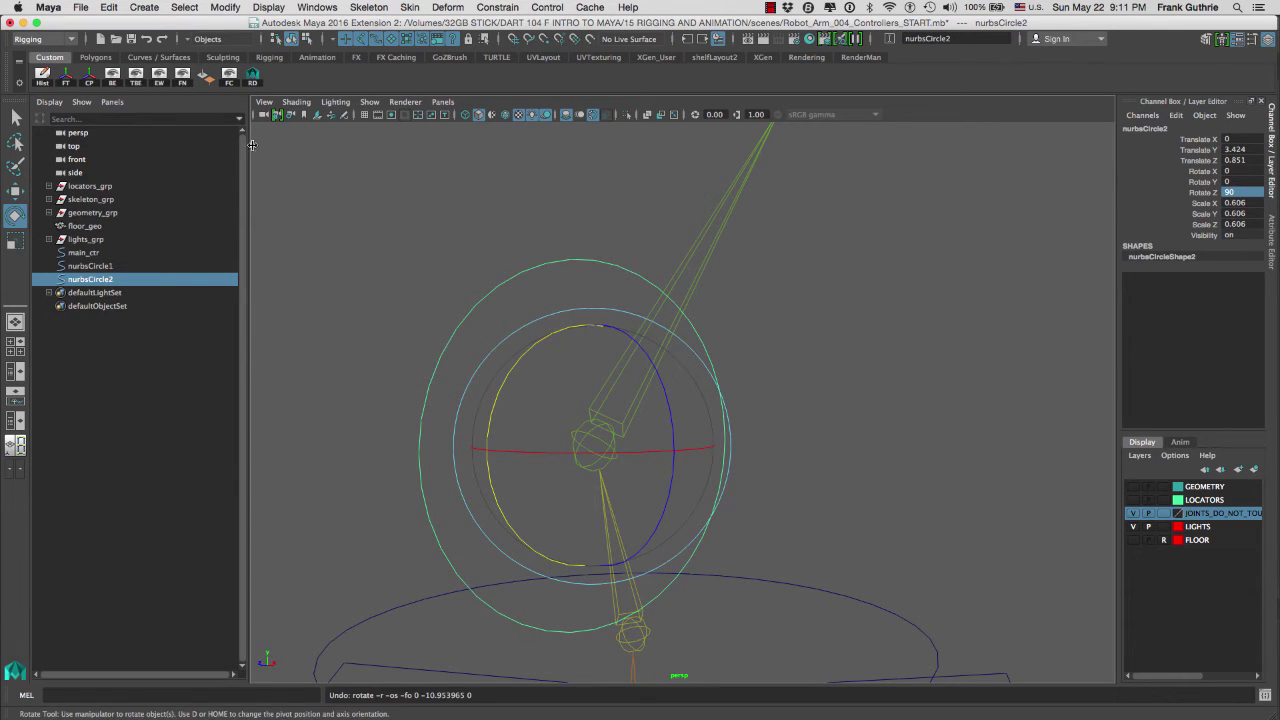
- Freeze nurbsCircle2's transforms to zero translate/rotate and scale 1, then test-rotate it
click(66, 76)
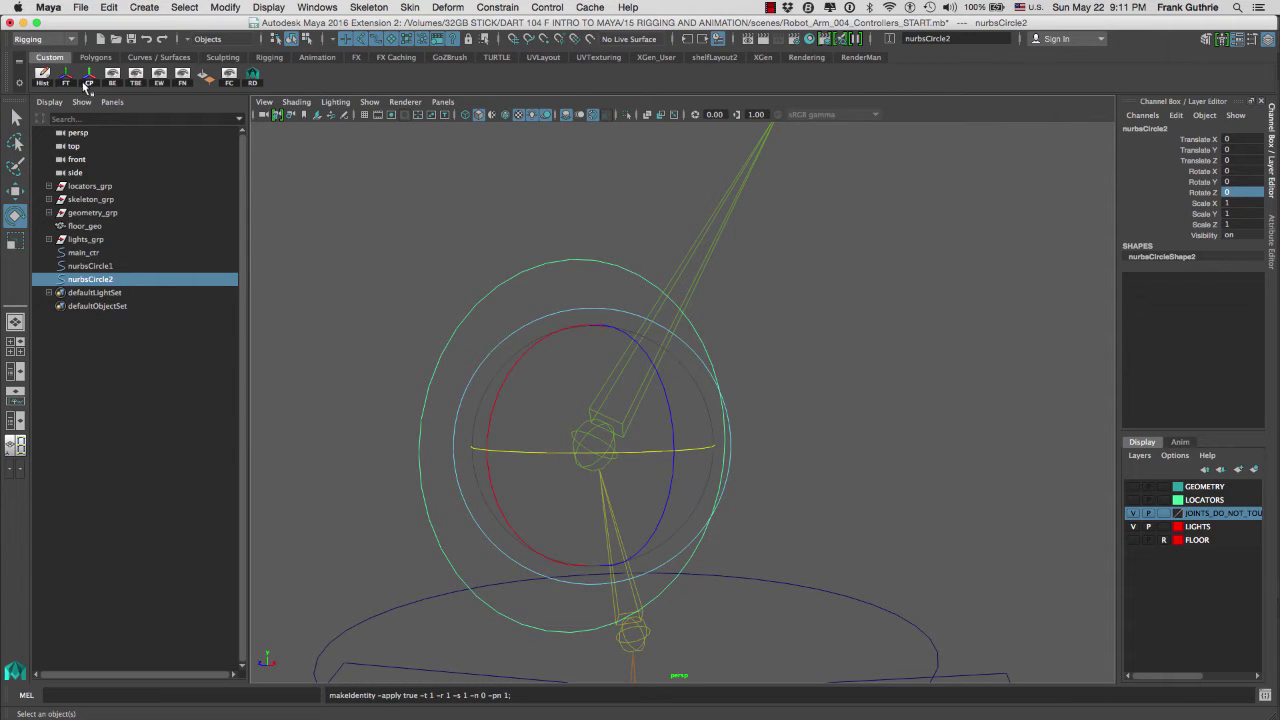
drag(522, 365, 1240, 173)
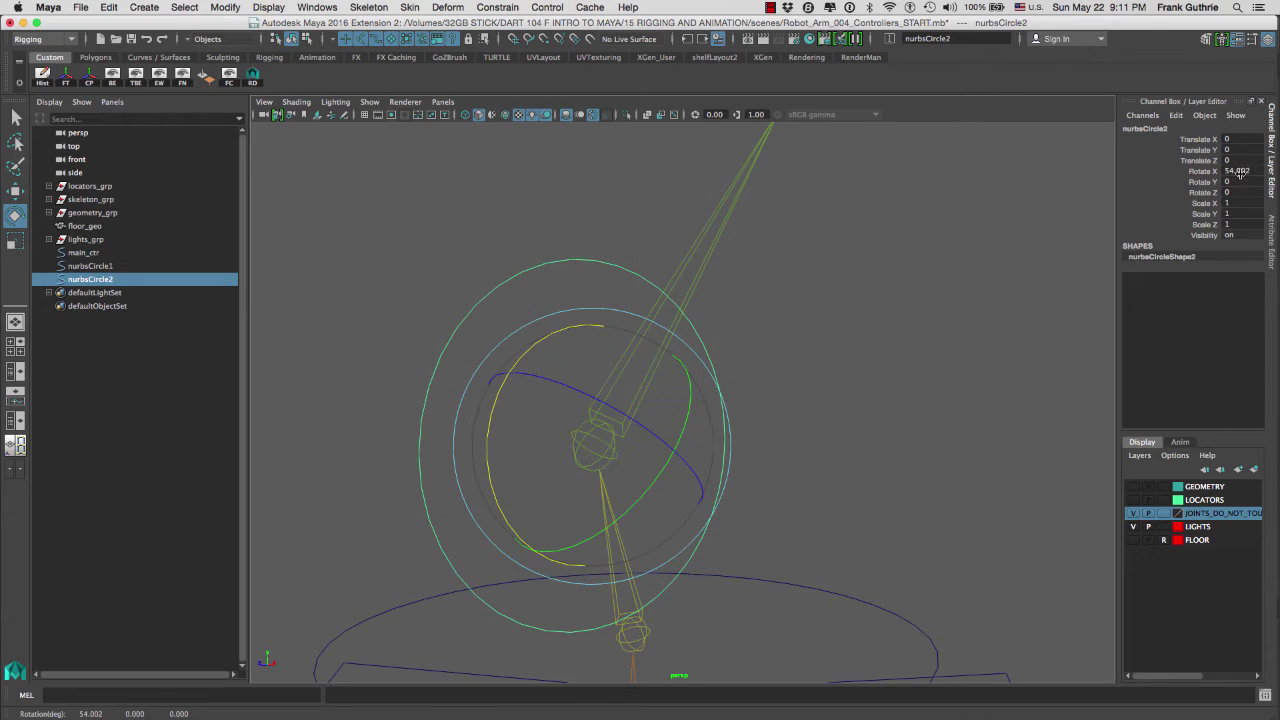
click(1250, 173)
- Select middle_arm_jnt for comparison, then reselect the outer elbow control circle
click(891, 280)
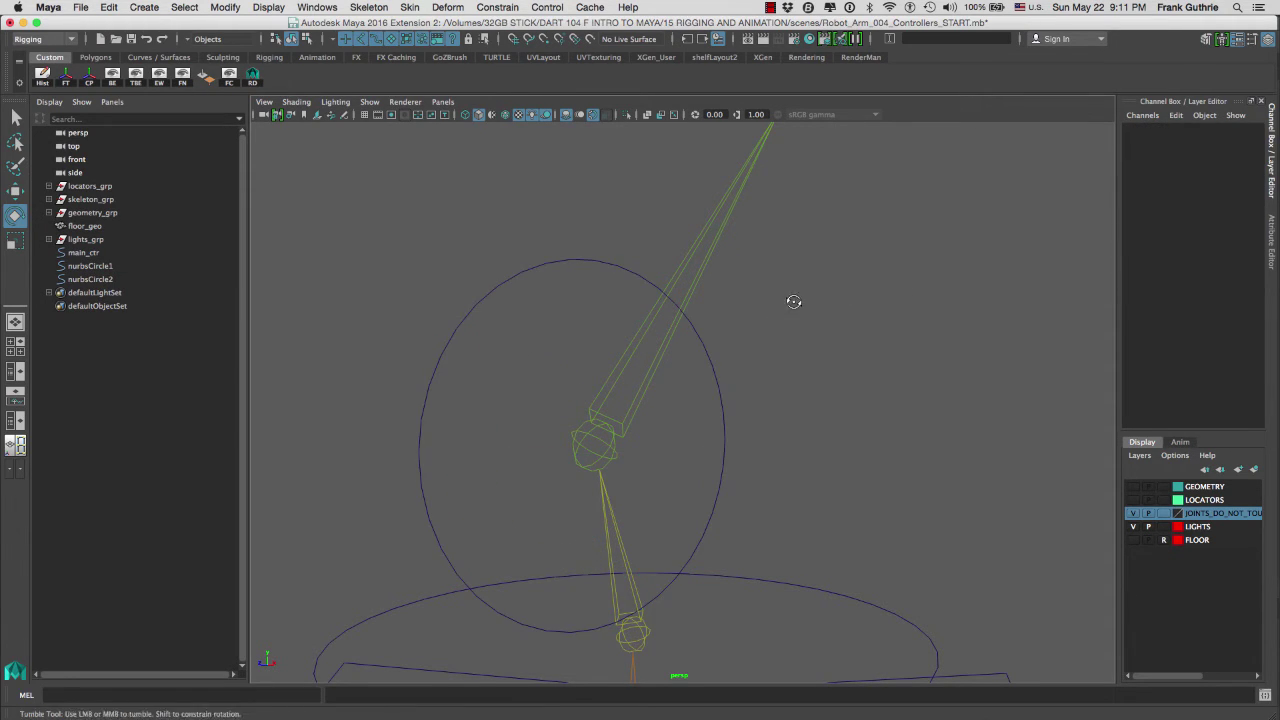
alt+drag(791, 300, 782, 298)
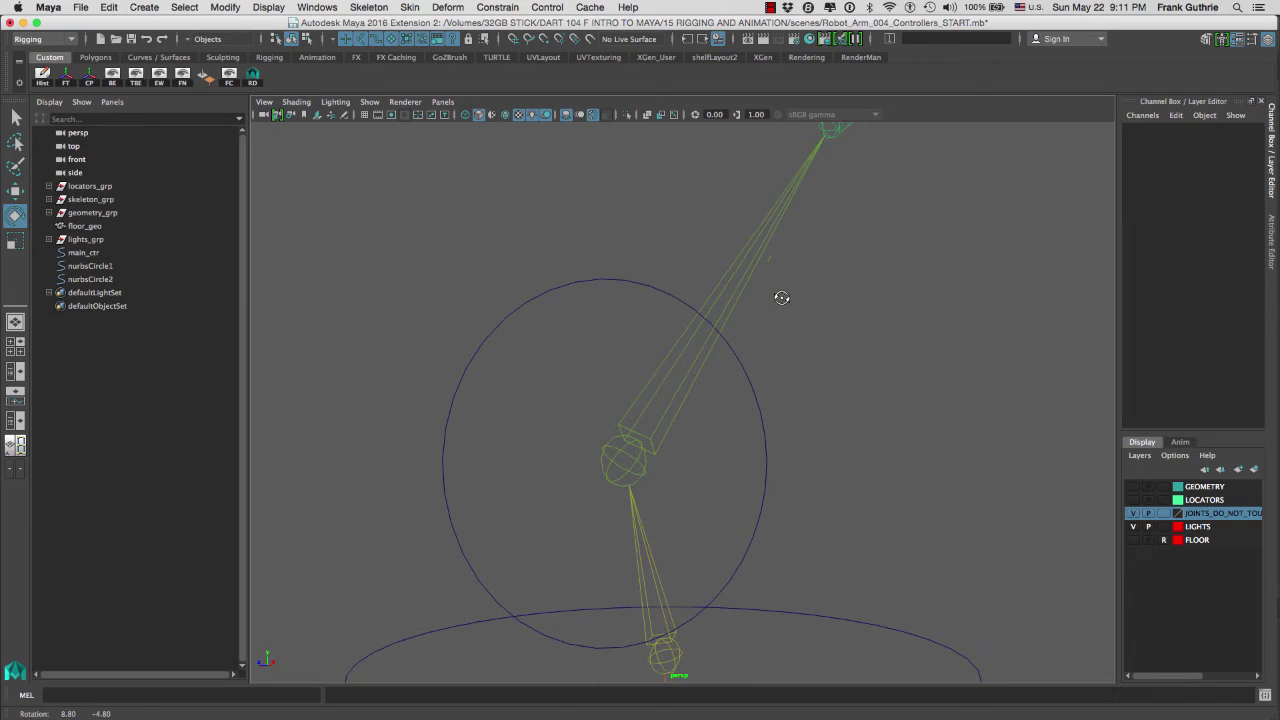
click(729, 271)
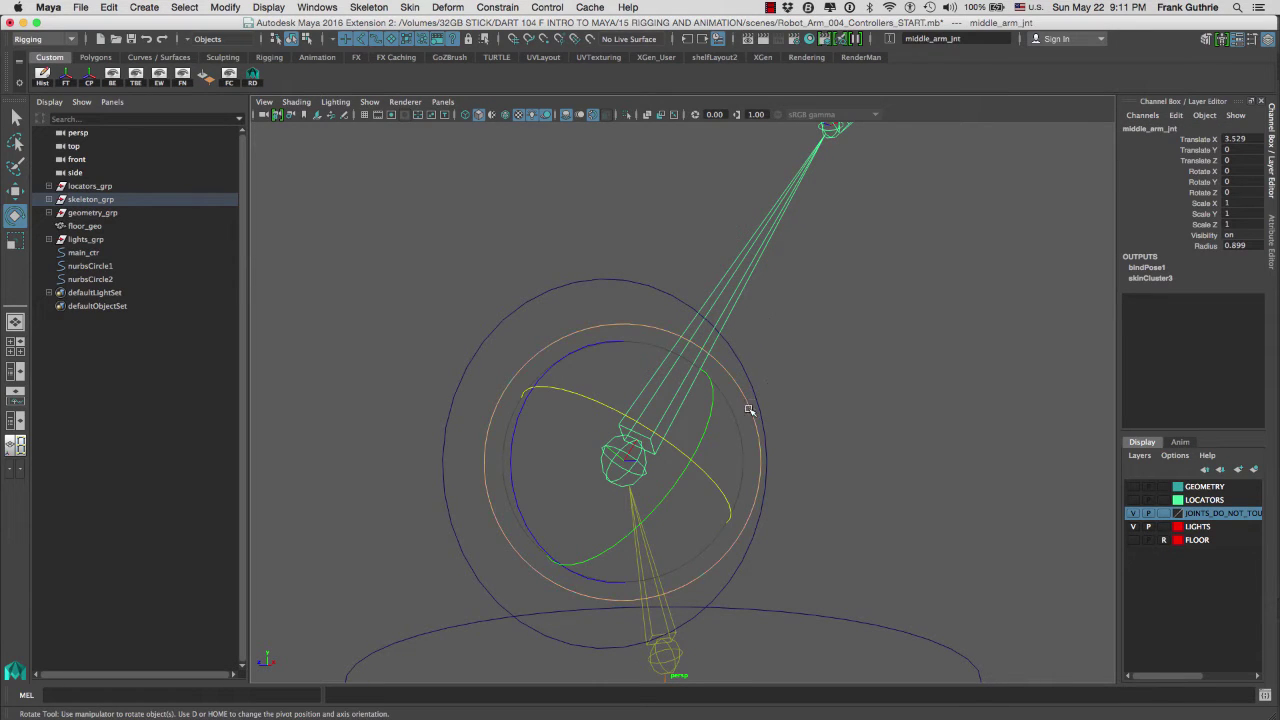
alt+drag(760, 343, 711, 449)
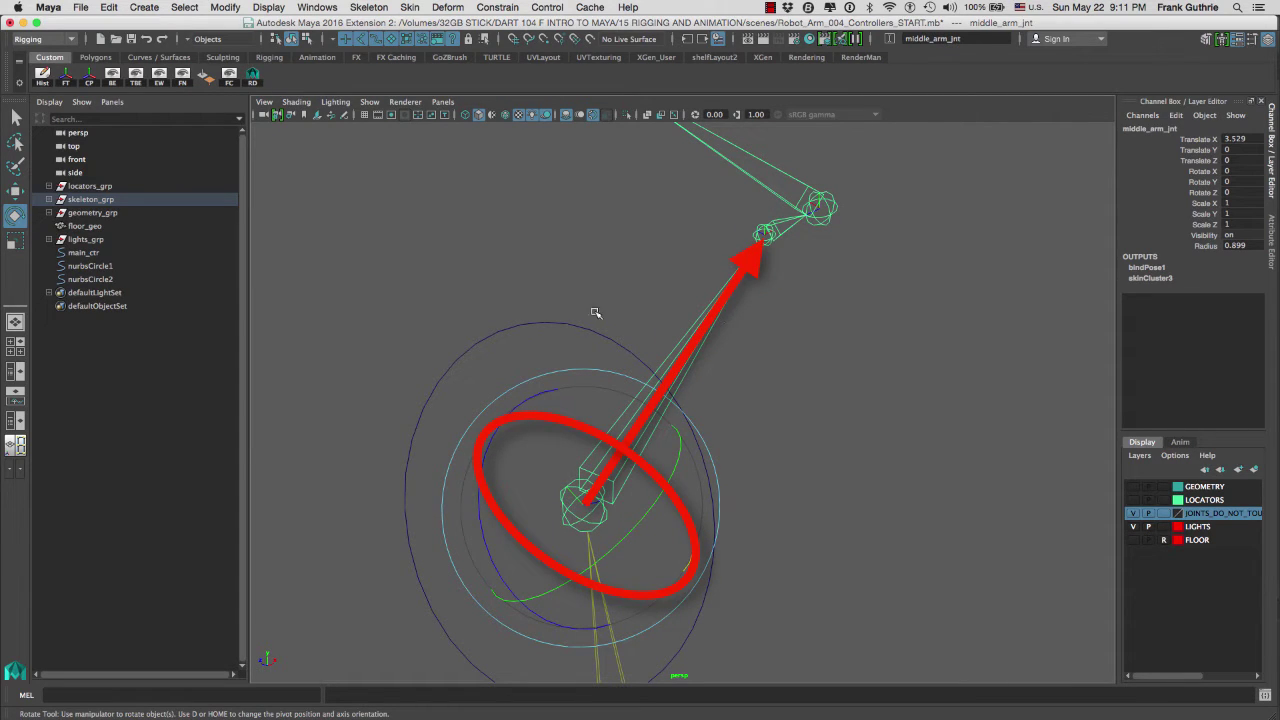
click(556, 321)
alt+drag(782, 325, 757, 343)
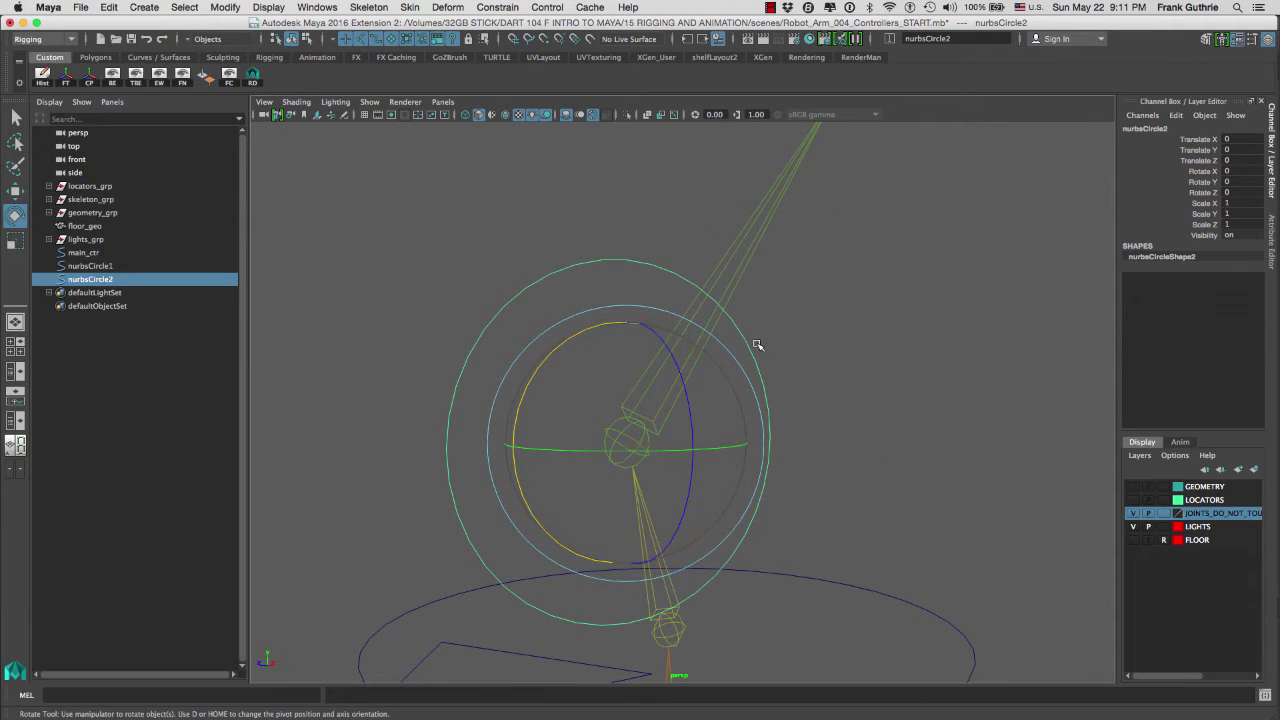
- Select middle_arm_jnt to read its translate X 3.529 and zero rotation
mouse_move(745, 330)
alt+mouse_down()
mouse_move(737, 380)
mouse_move(766, 377)
mouse_move(741, 308)
alt+mouse_up()
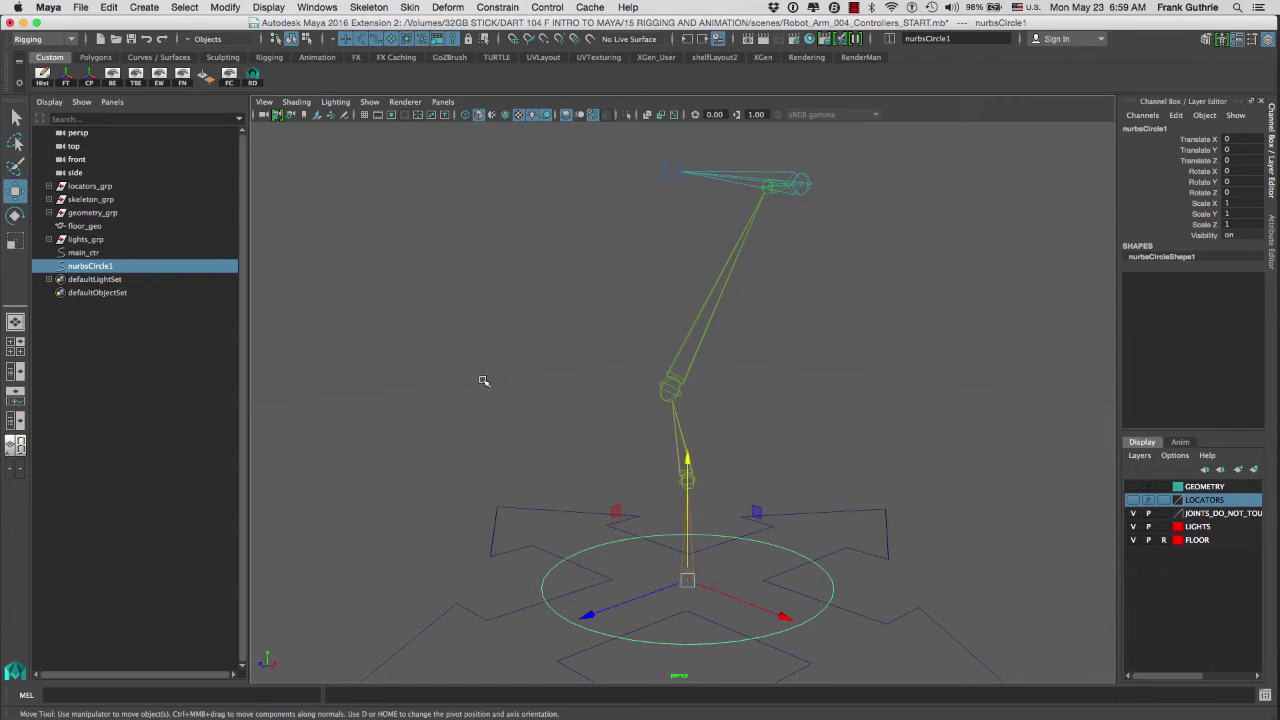
click(720, 286)
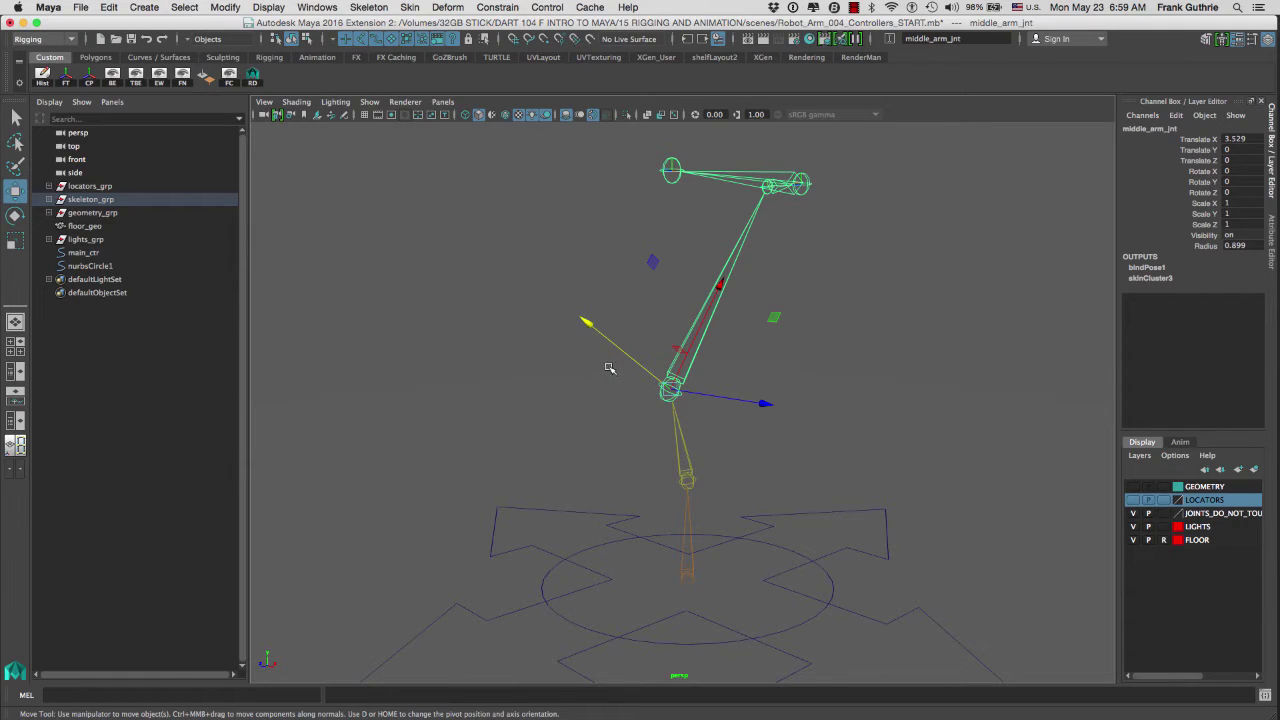
click(603, 546)
click(684, 538)
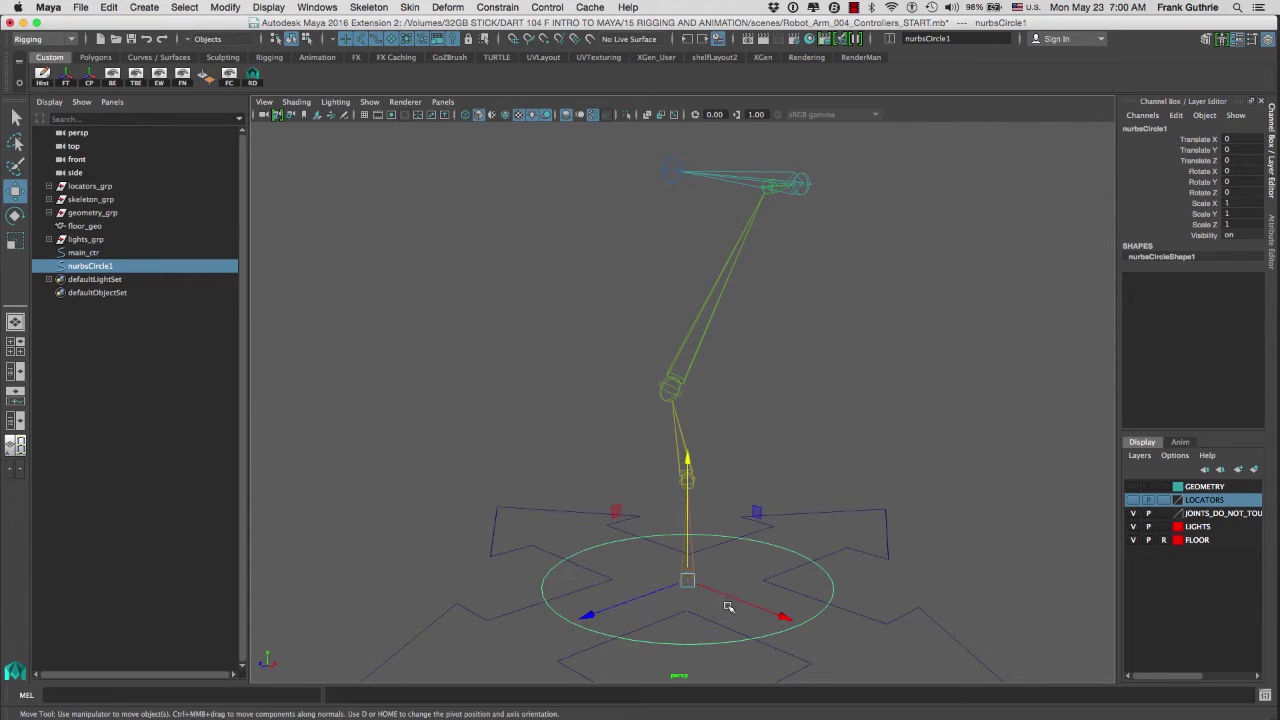
drag(1240, 139, 1238, 188)
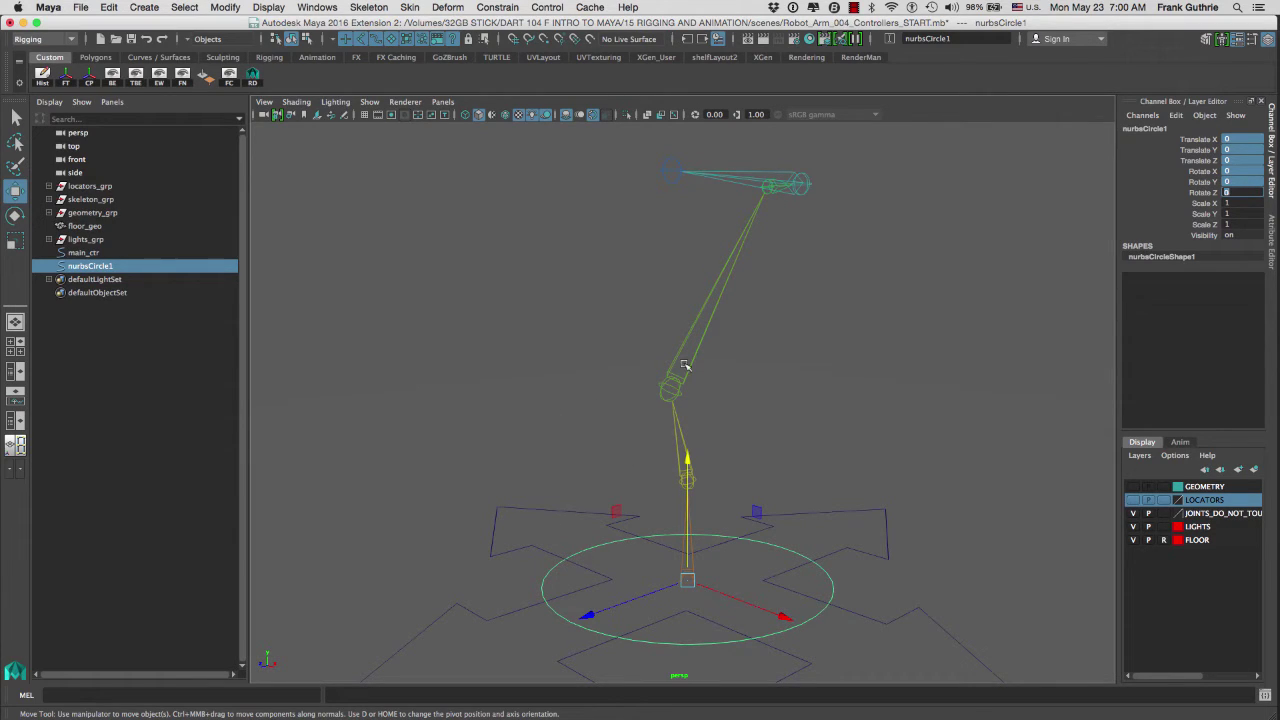
click(676, 328)
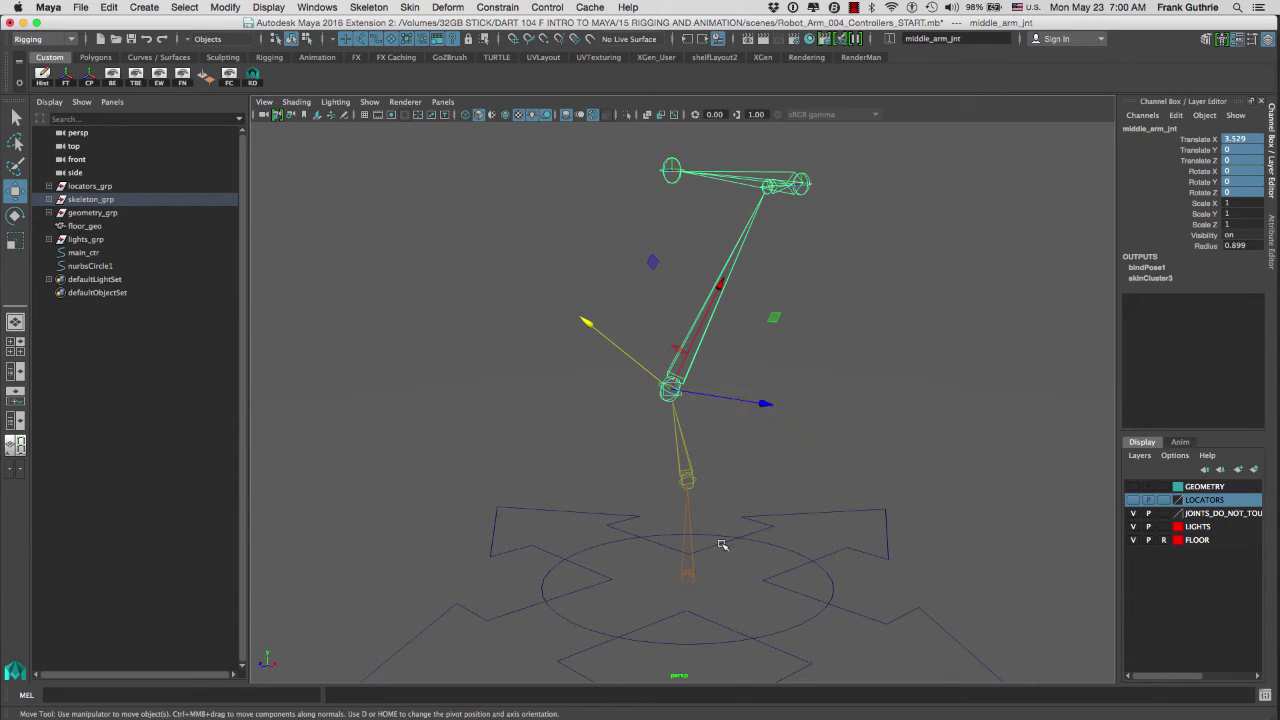
click(615, 543)
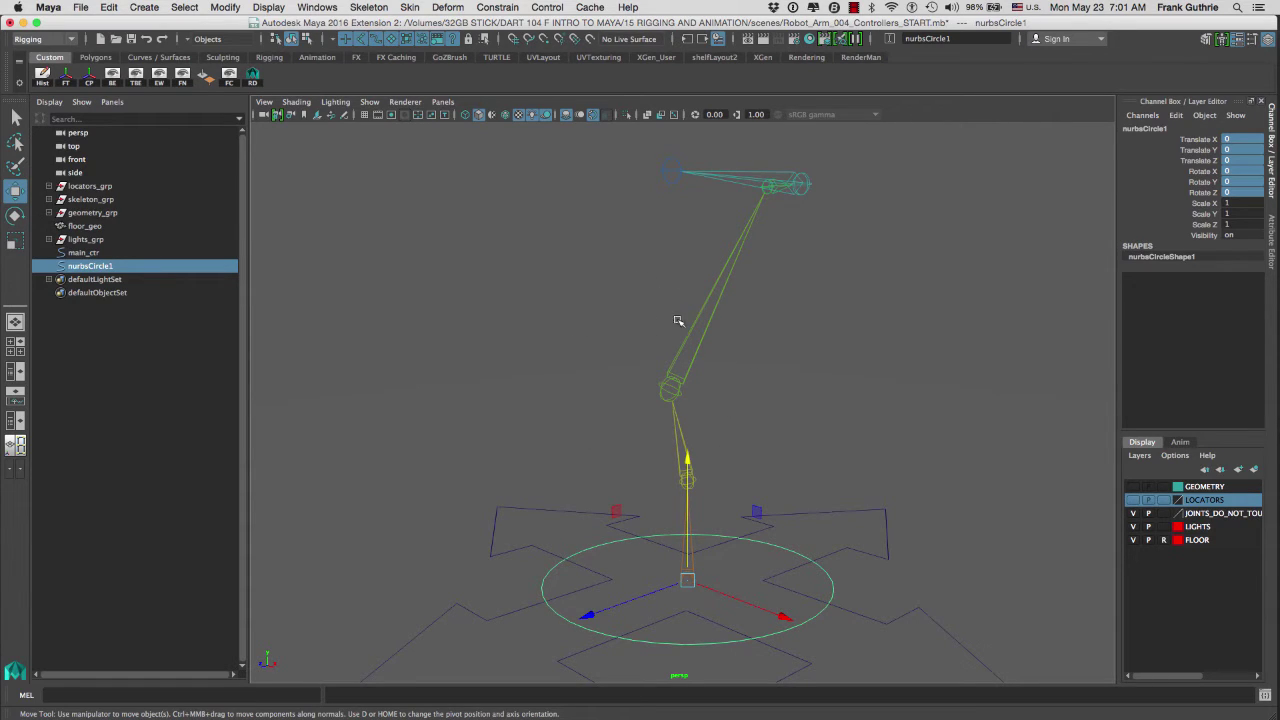
click(718, 292)
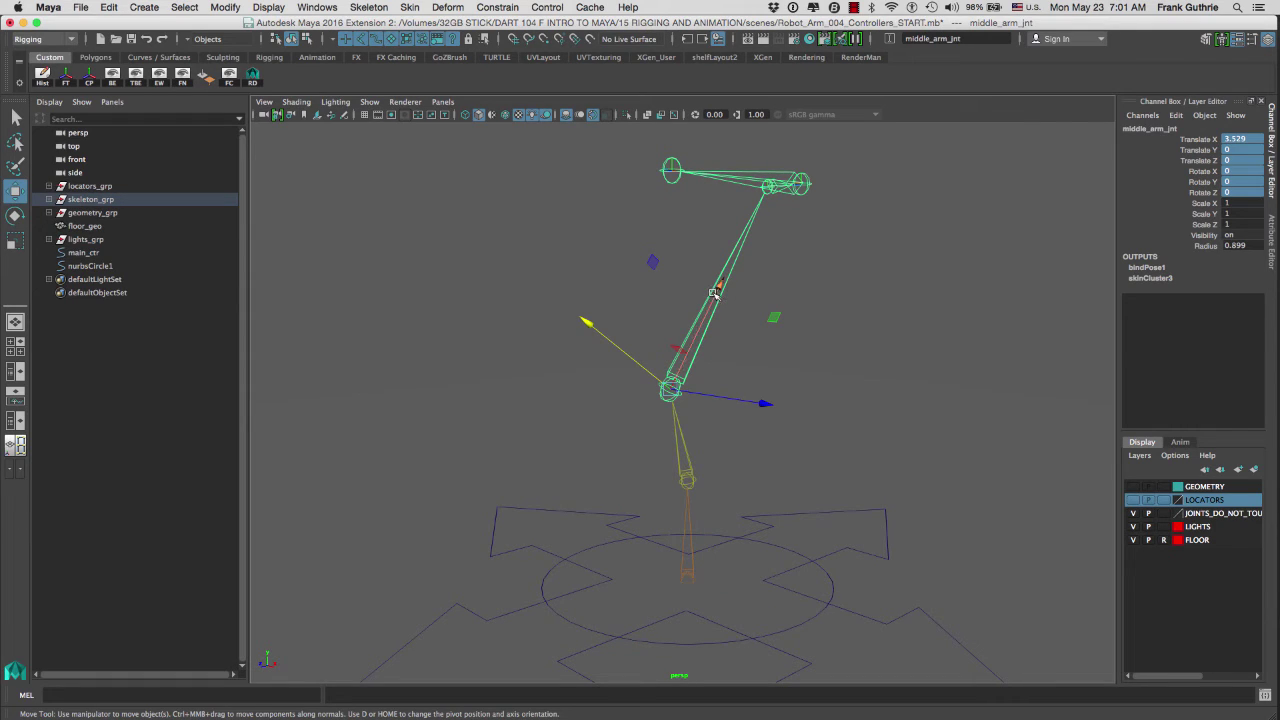
click(606, 544)
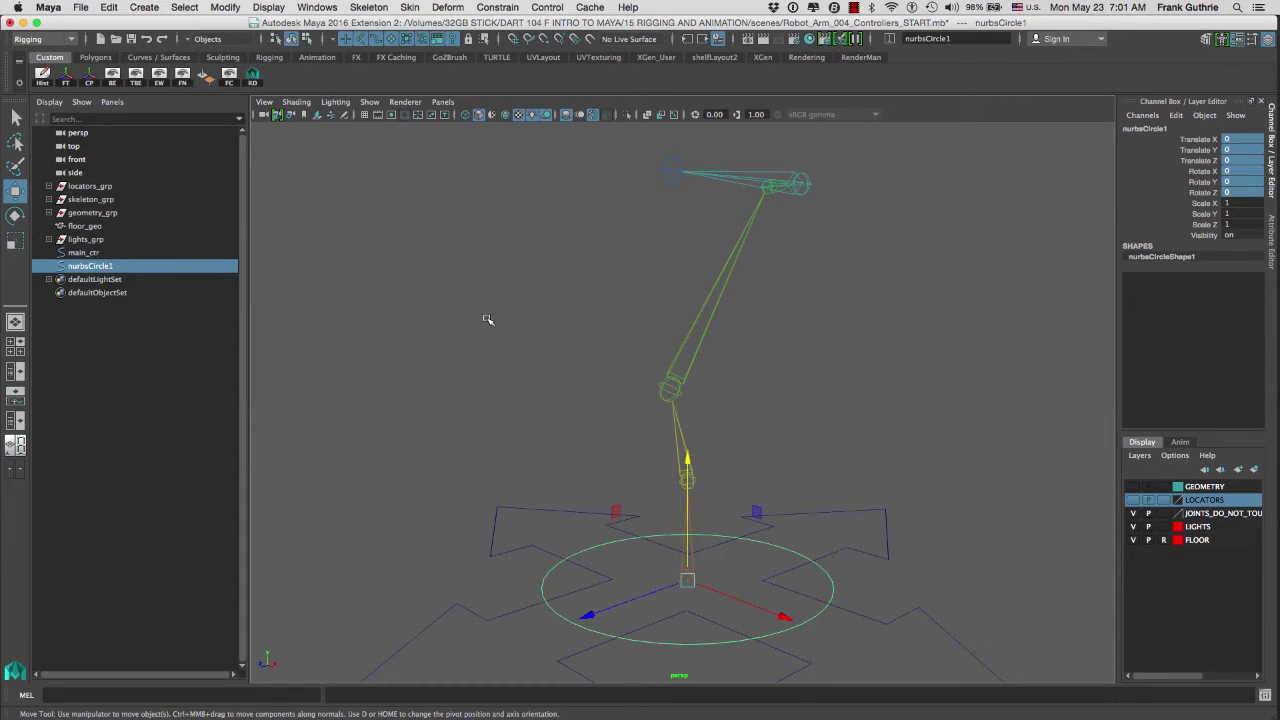
click(96, 352)
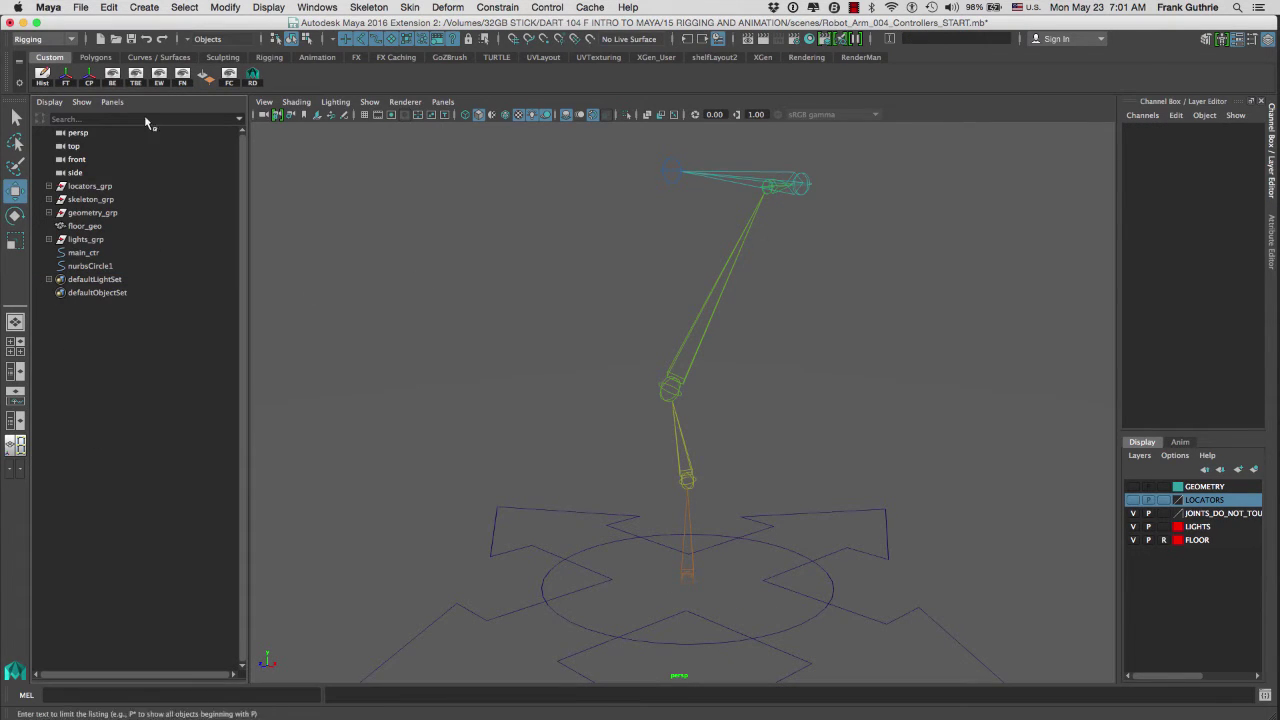
- Create an empty null1 offset group and pick out the base circle controller
click(109, 7)
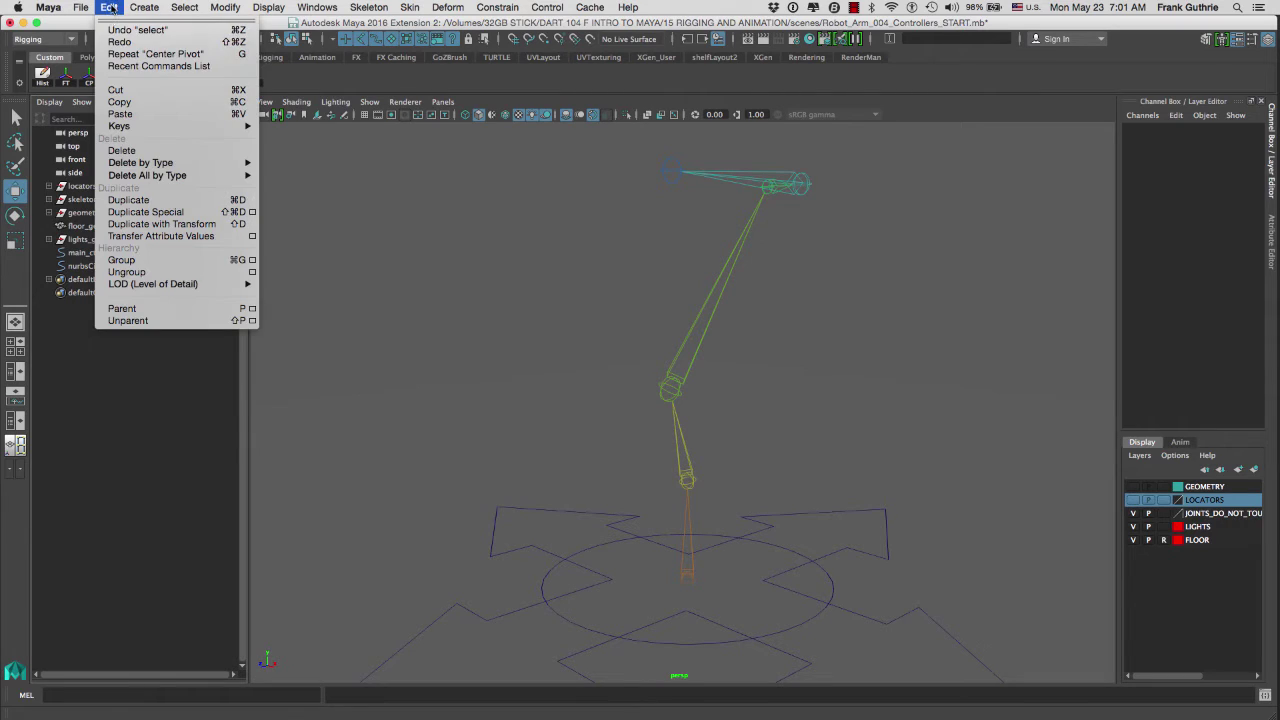
click(137, 262)
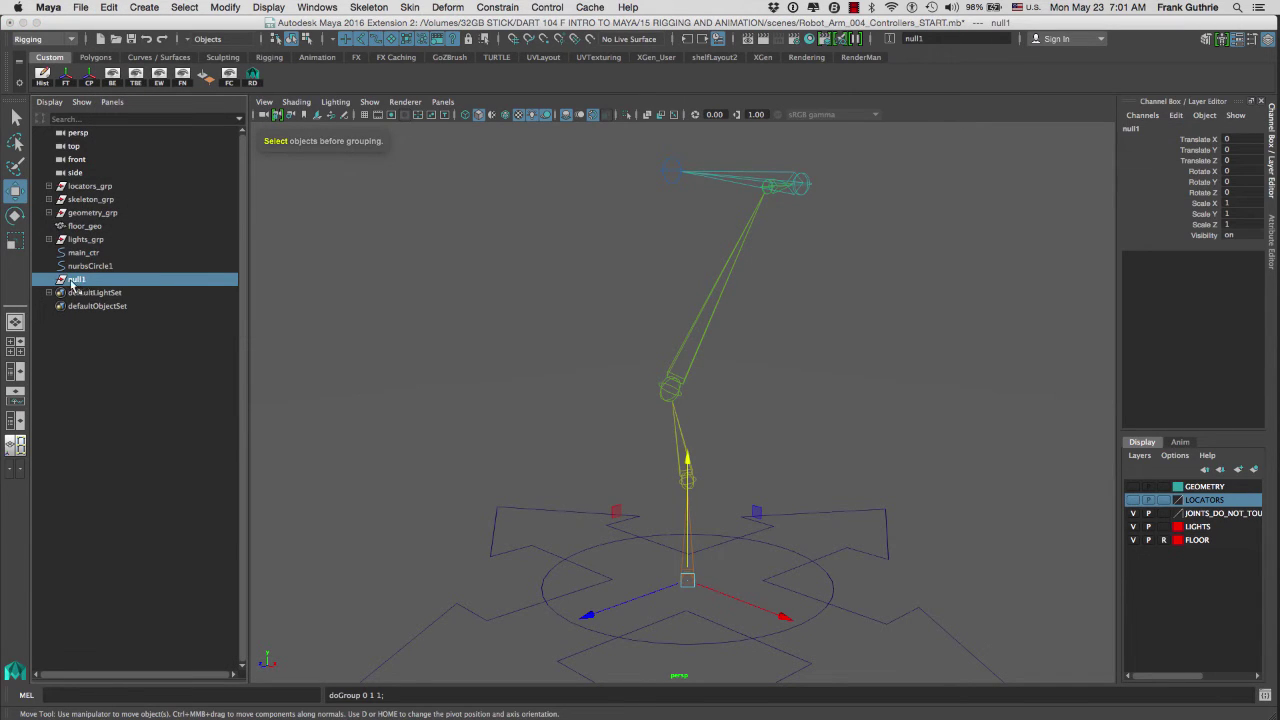
double_click(83, 281)
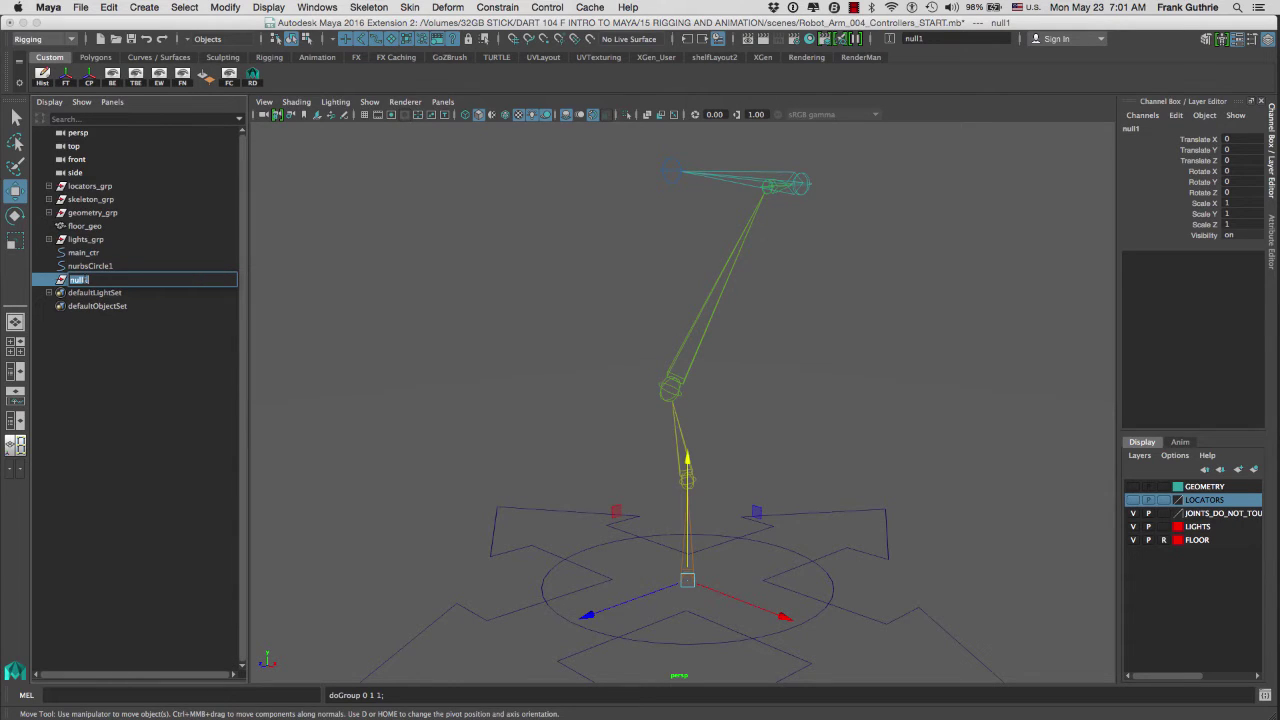
key(Return)
click(692, 432)
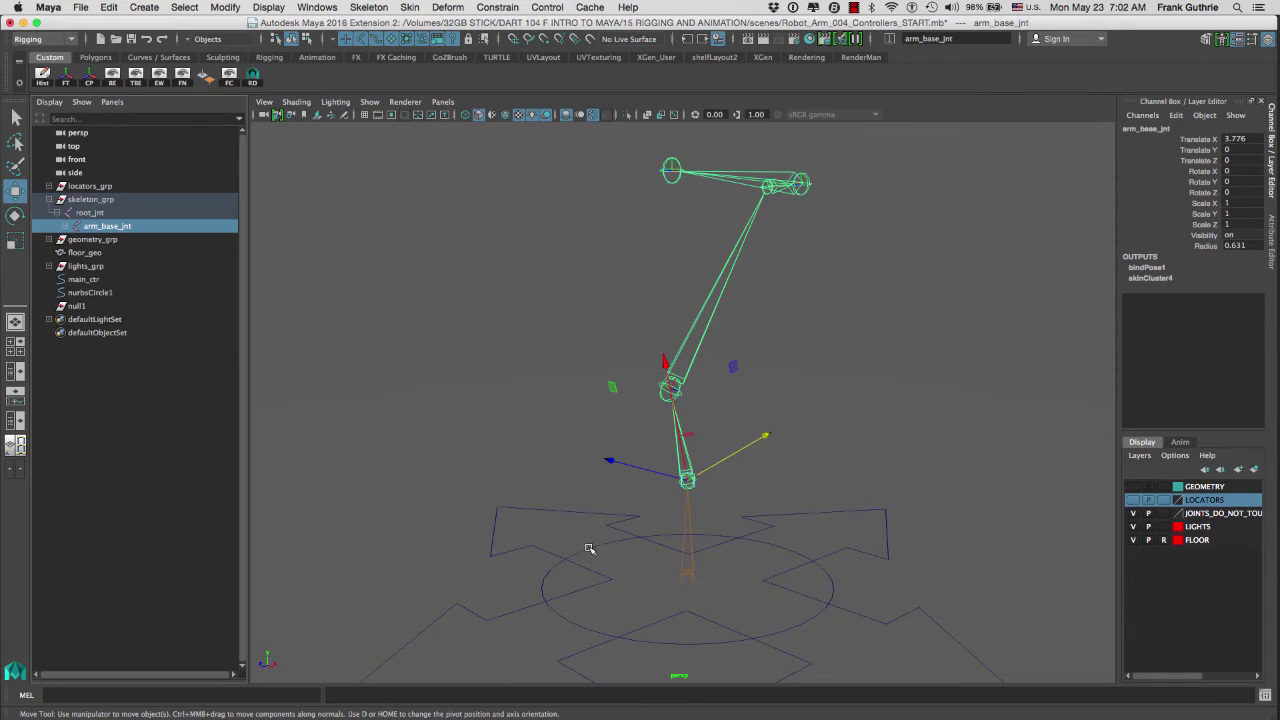
click(594, 551)
ctrl+click(107, 296)
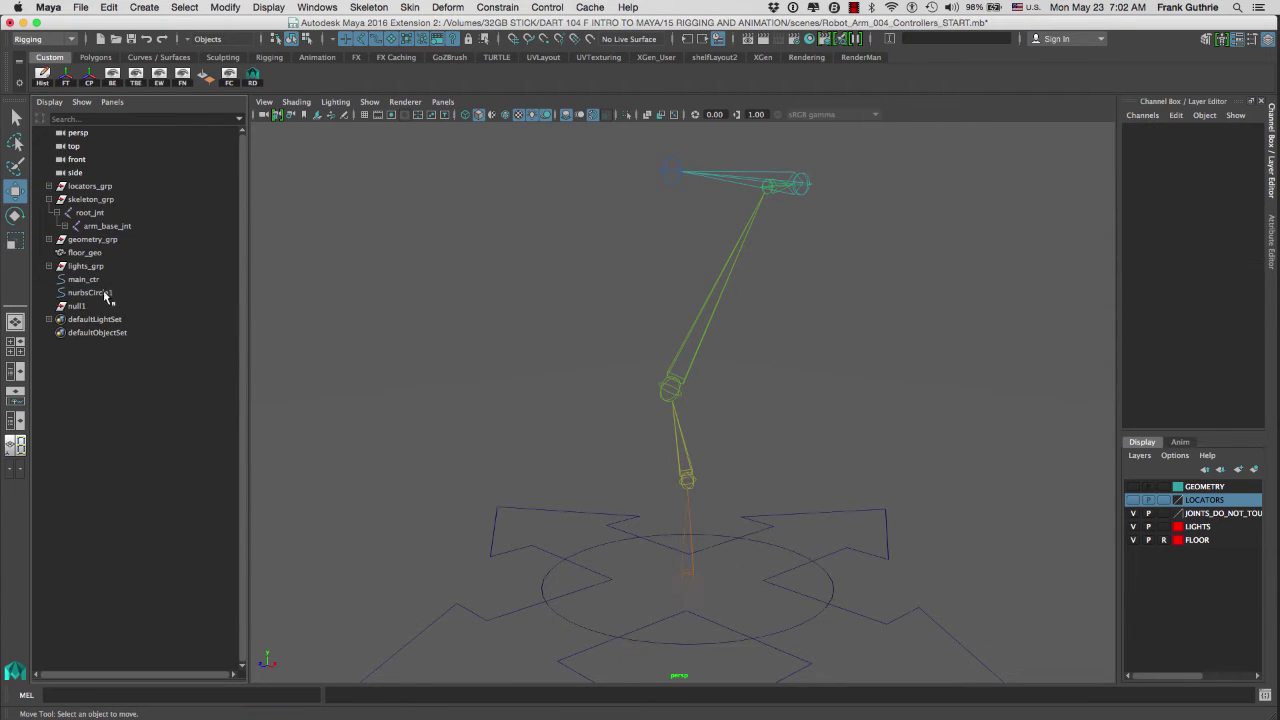
- Rename nurbsCircle1 to arm_base_ctr and null1 to arm_base_ctr_offset
double_click(95, 293)
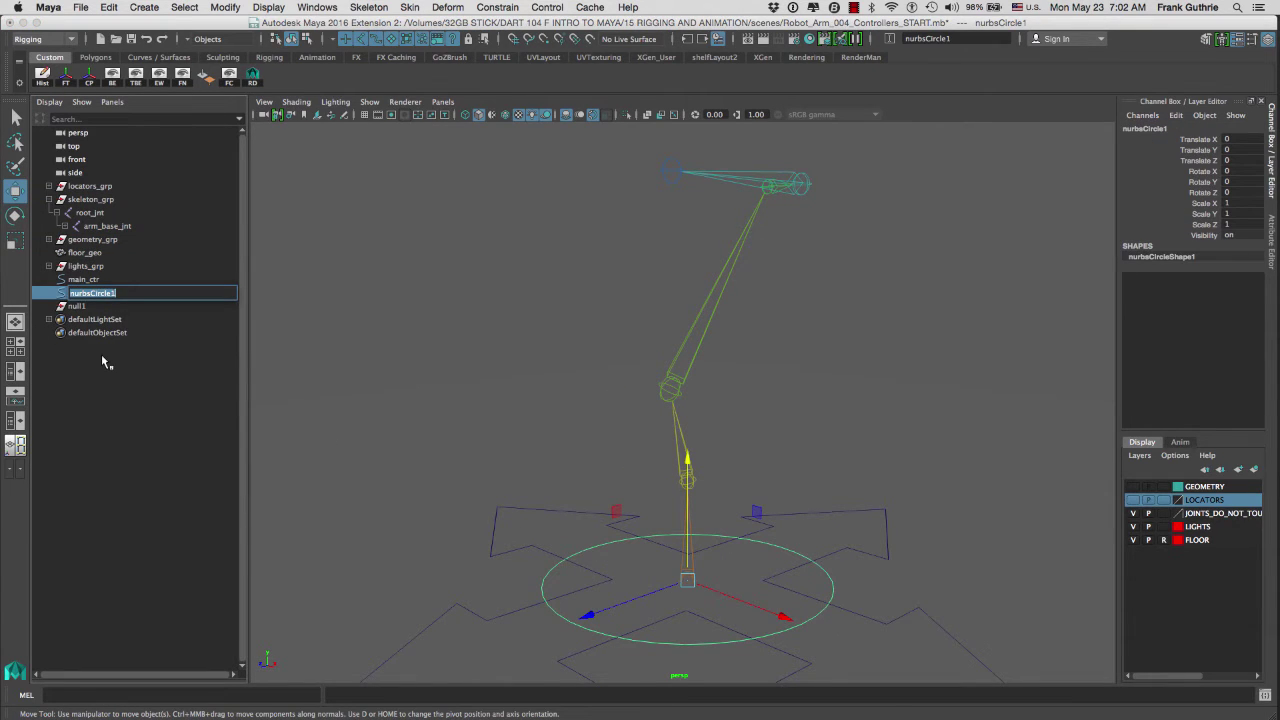
text(arm_base_ctr)
key(Return)
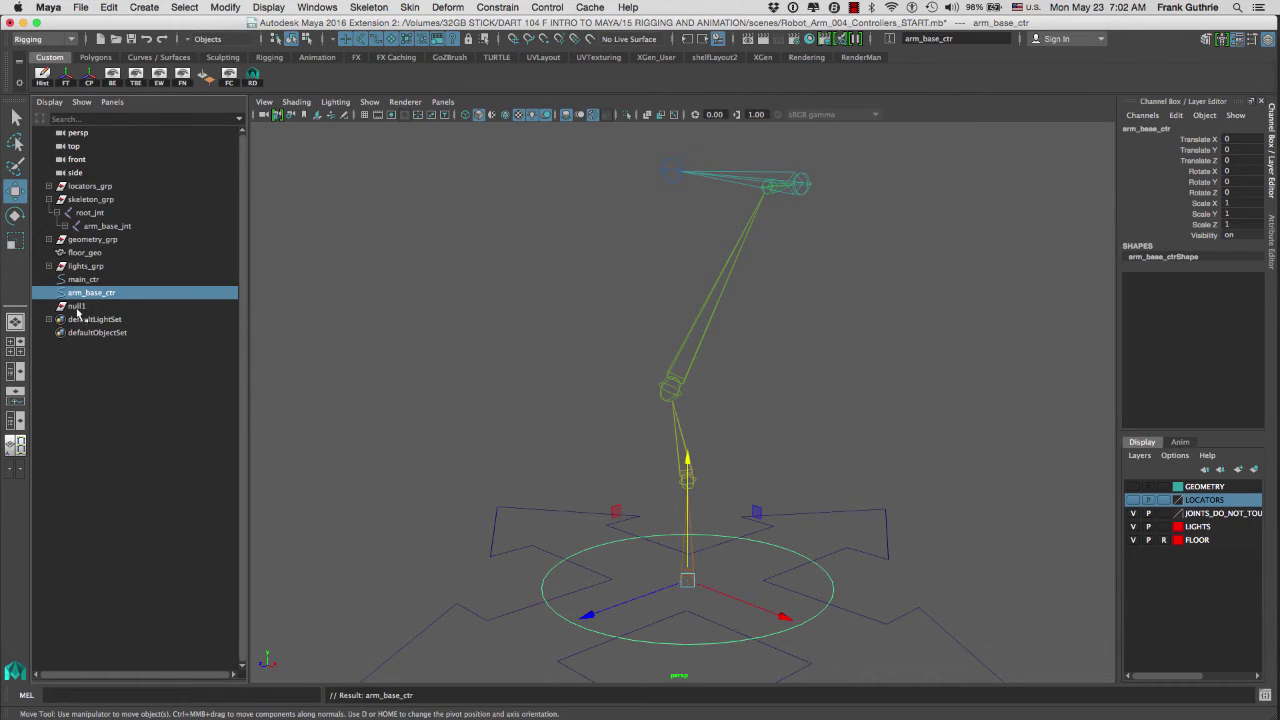
double_click(77, 307)
drag(99, 307, 13, 309)
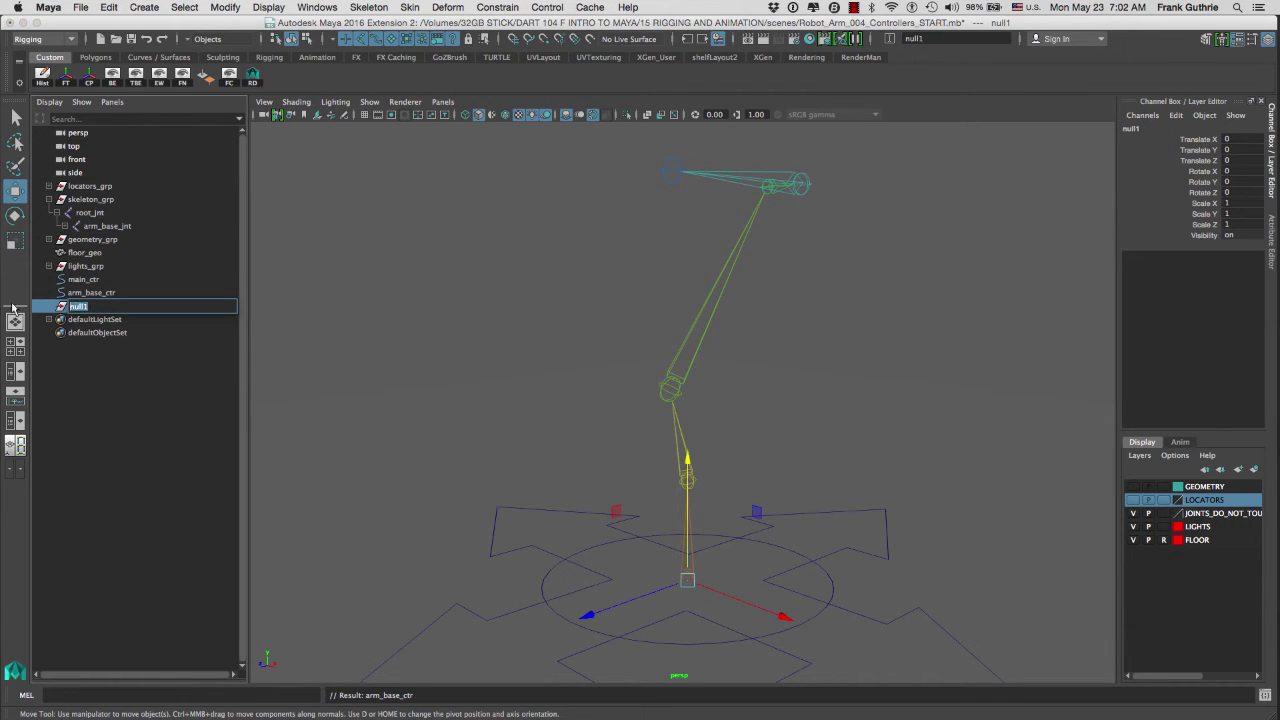
text(arm_base_ctr_offset)
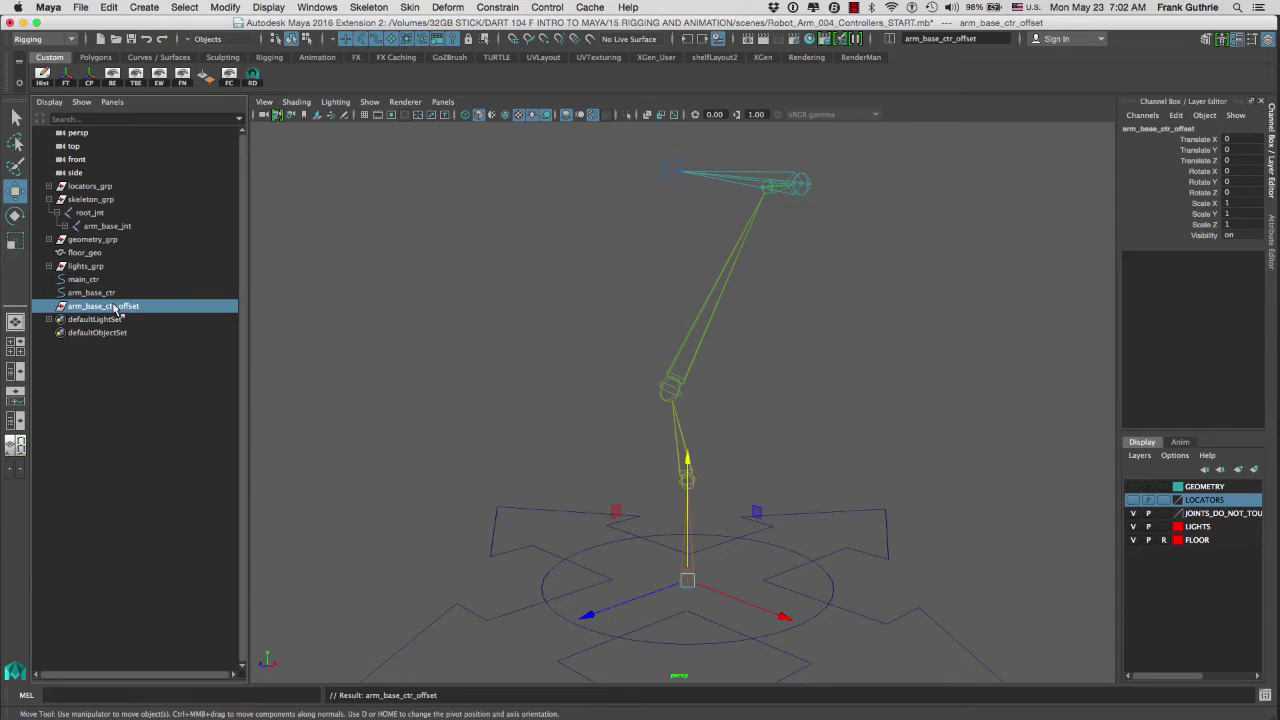
key(Return)
- Parent arm_base_ctr under the arm_base_ctr_offset group
click(695, 296)
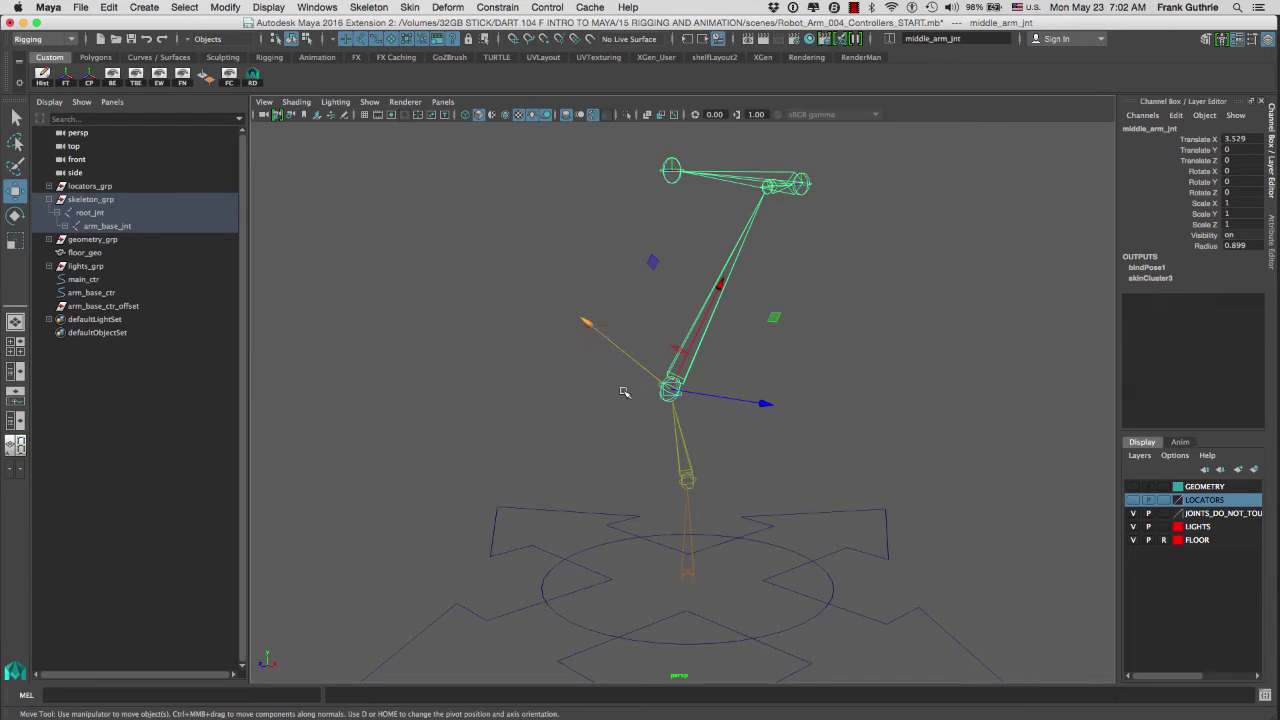
click(89, 293)
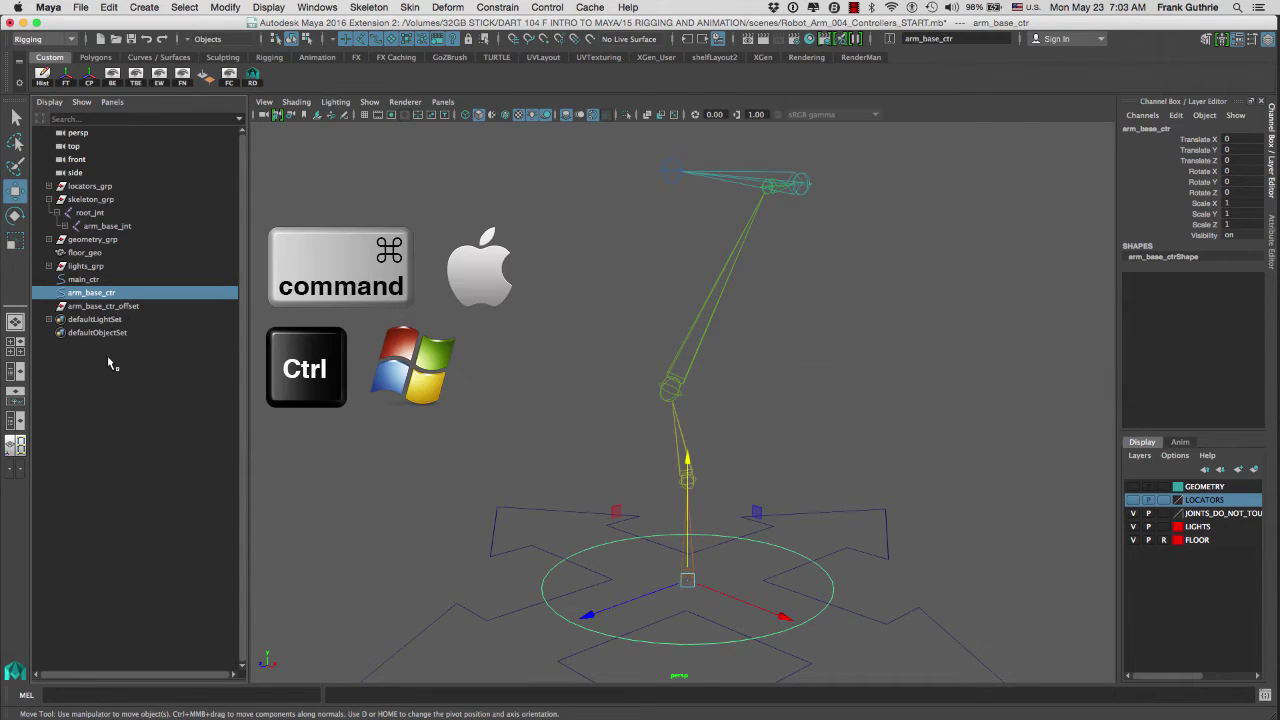
super+click(125, 307)
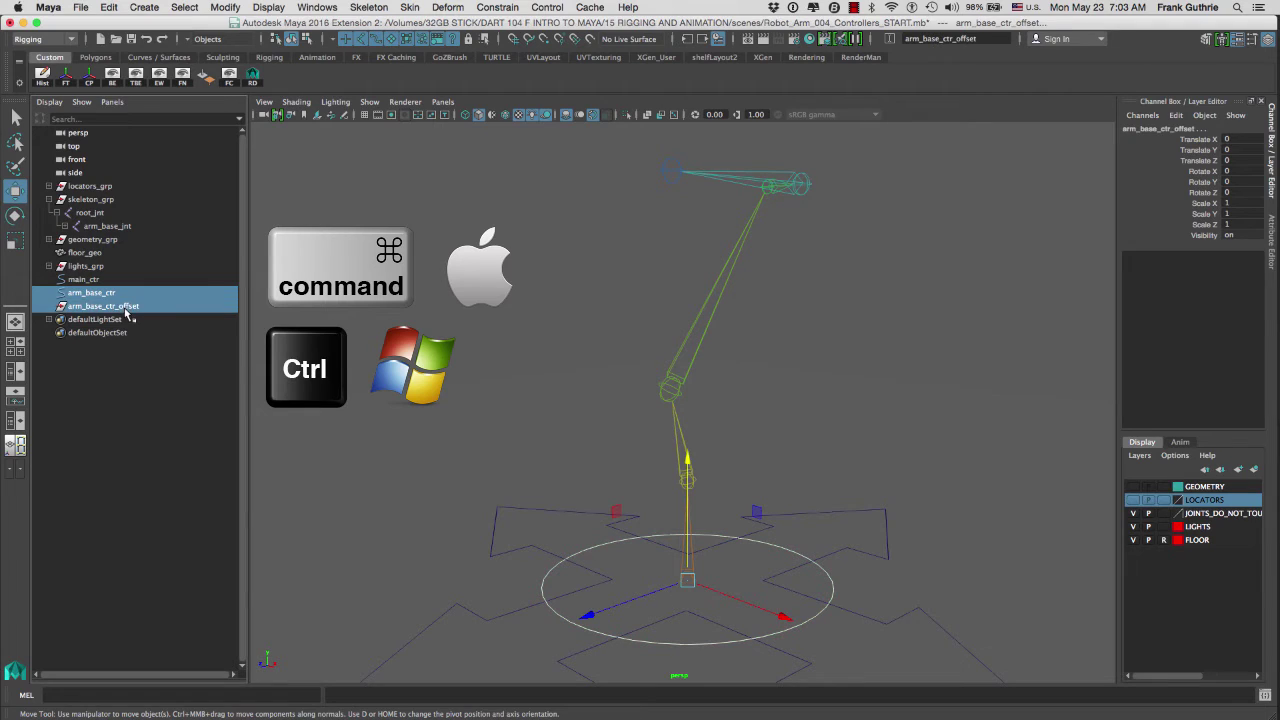
key(p)
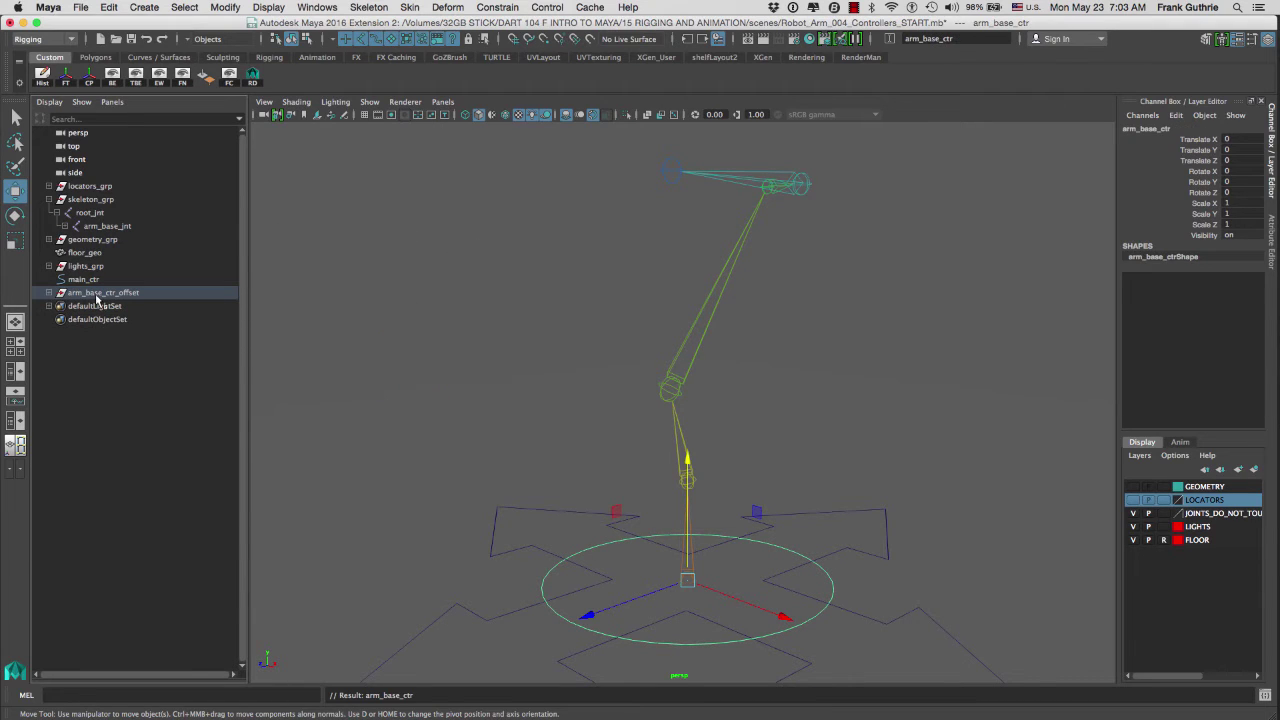
click(48, 292)
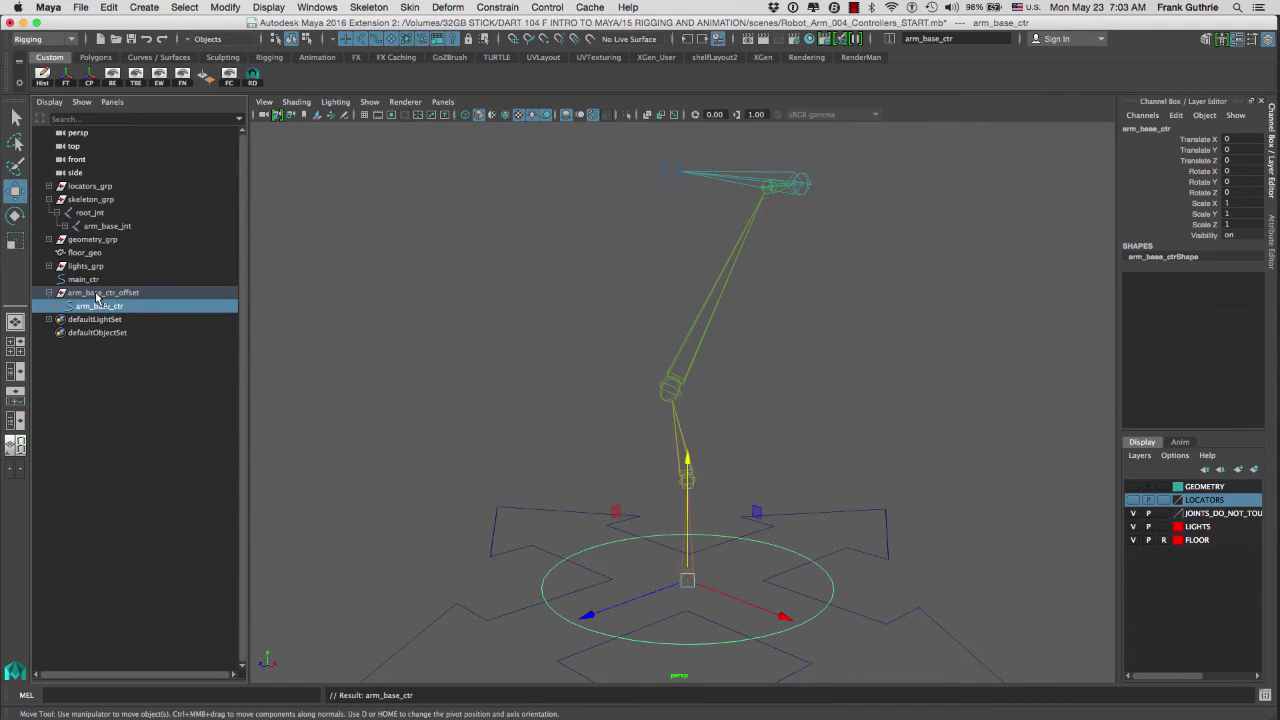
- Test-move arm_base_ctr_offset upward with its controller, then undo the move
click(104, 295)
click(92, 306)
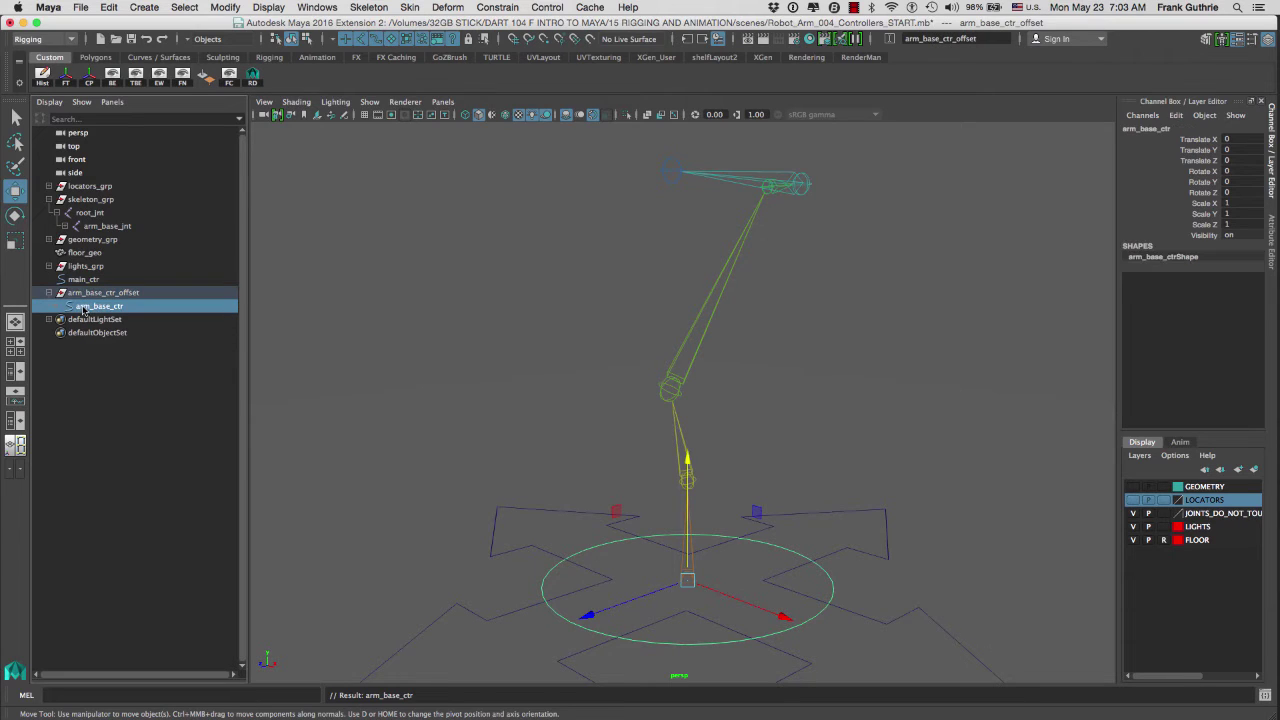
click(98, 294)
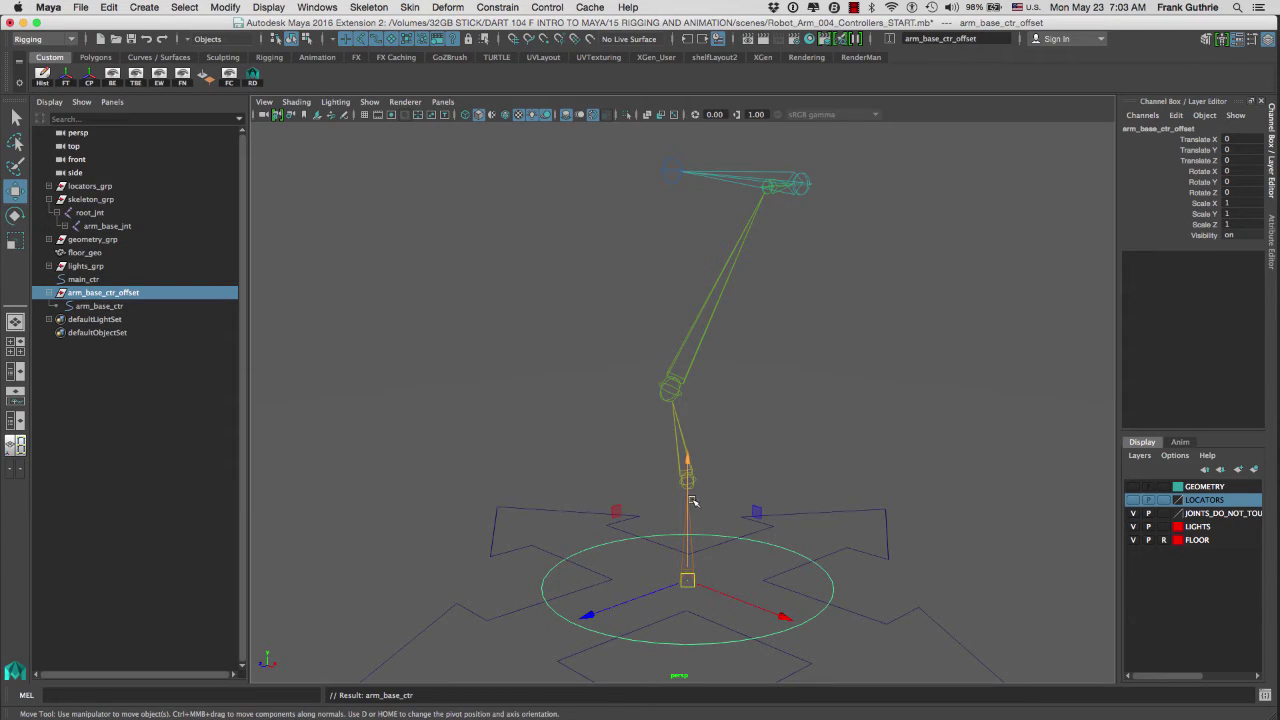
drag(688, 470, 690, 372)
key(ctrl+z)
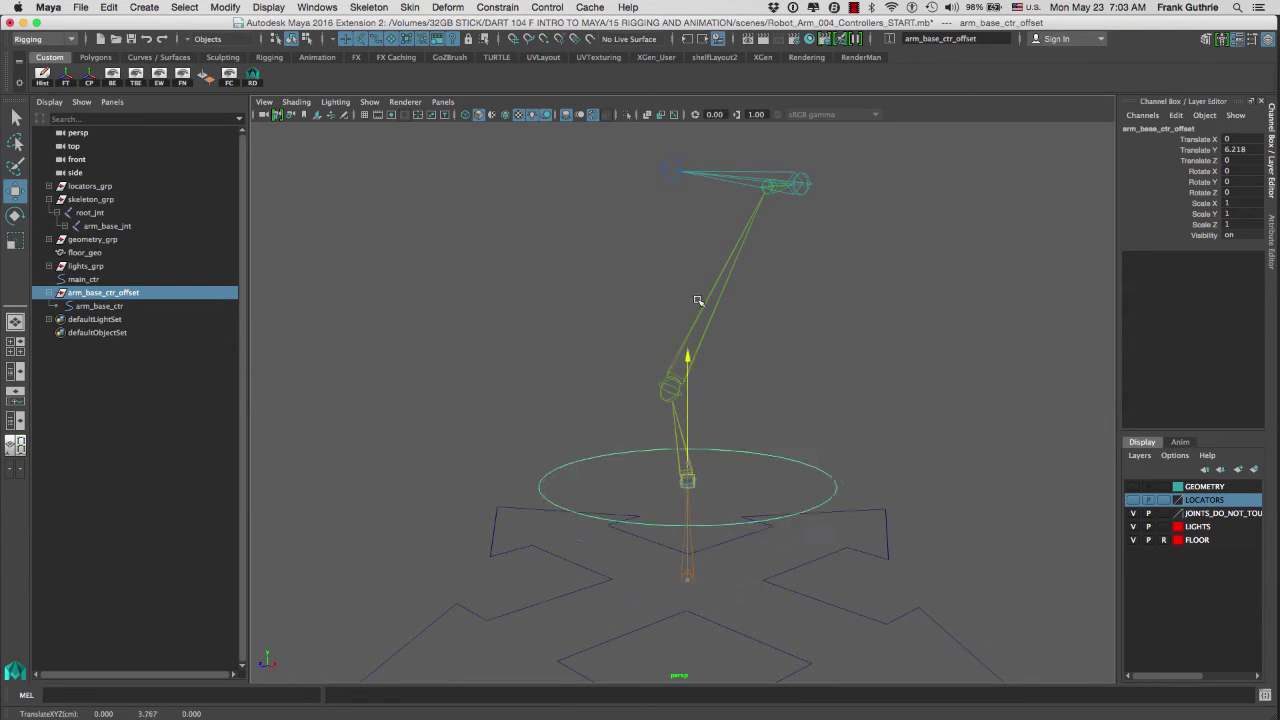
key(ctrl+z)
click(365, 364)
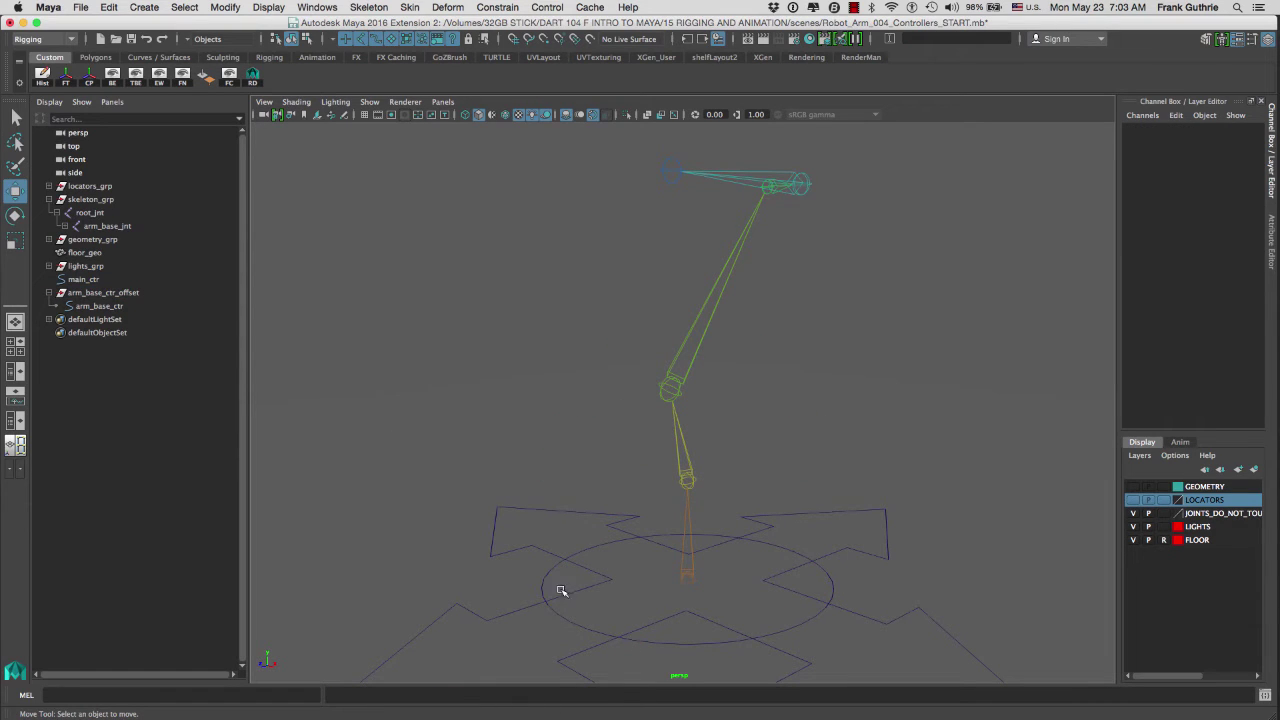
click(202, 292)
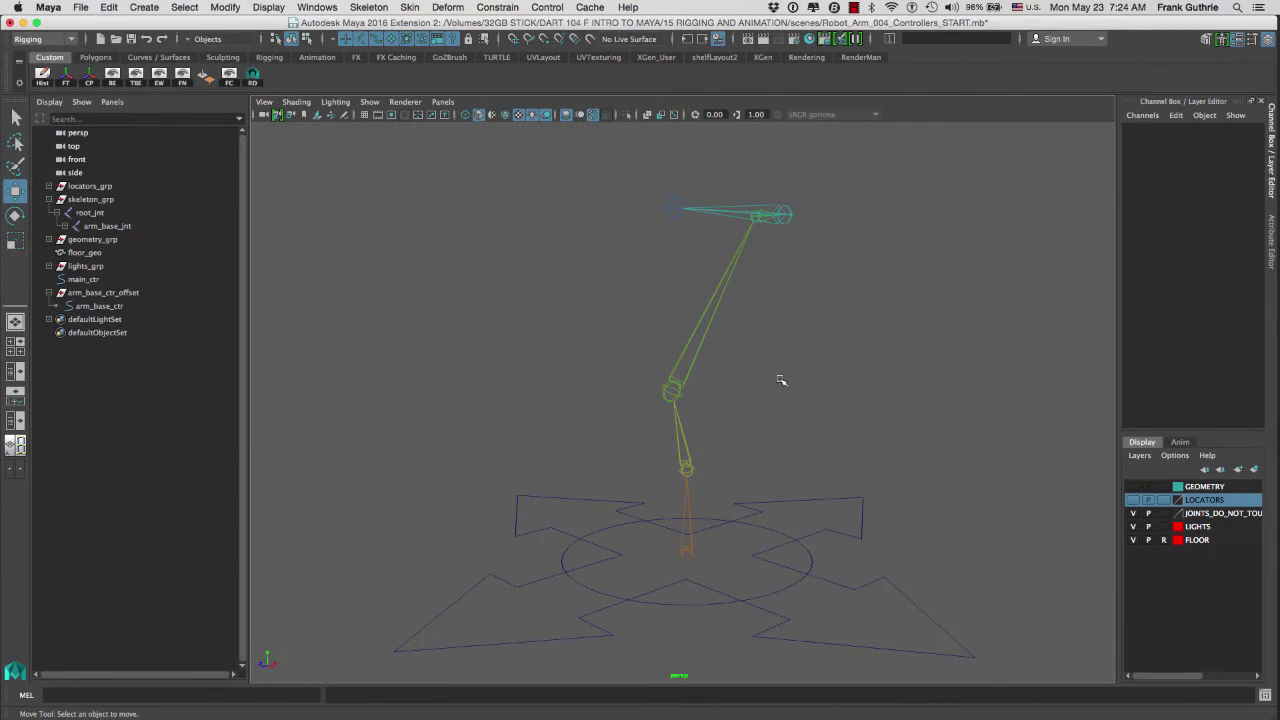
click(700, 320)
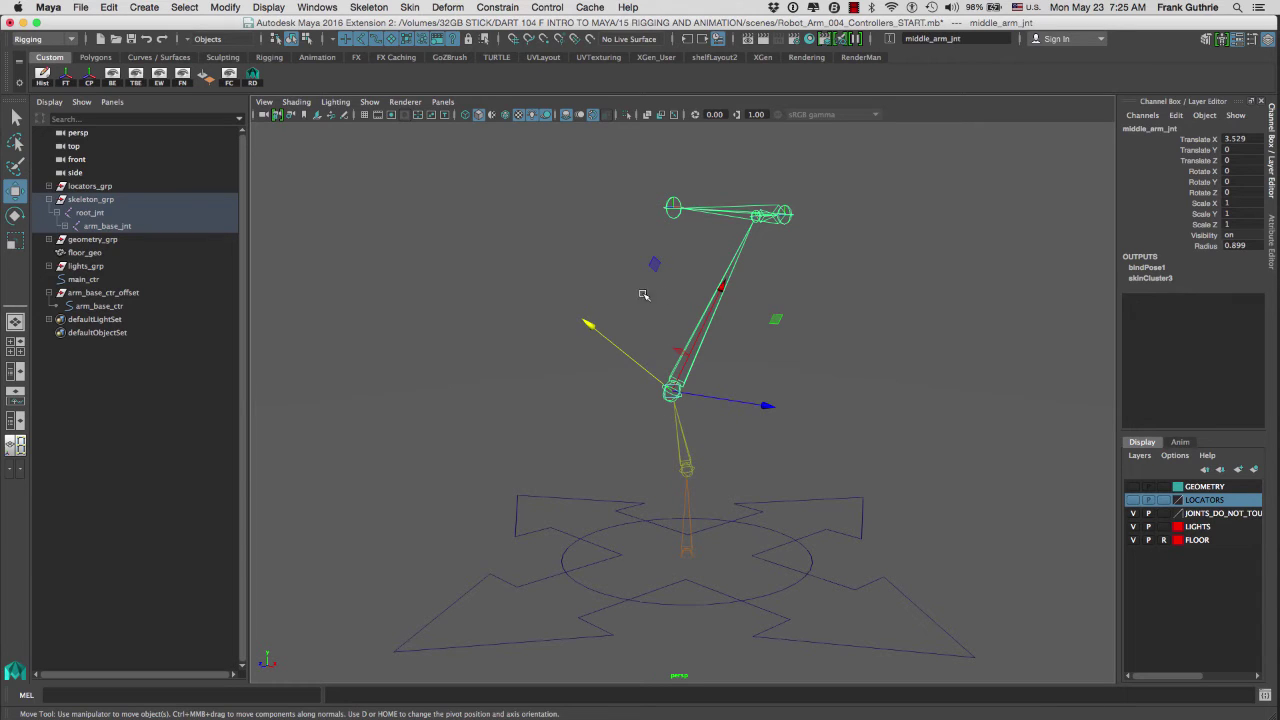
- With middle_arm_jnt and arm_base_ctr_offset selected, tear off Constrain and reset the Orient Constraint options to defaults
click(117, 293)
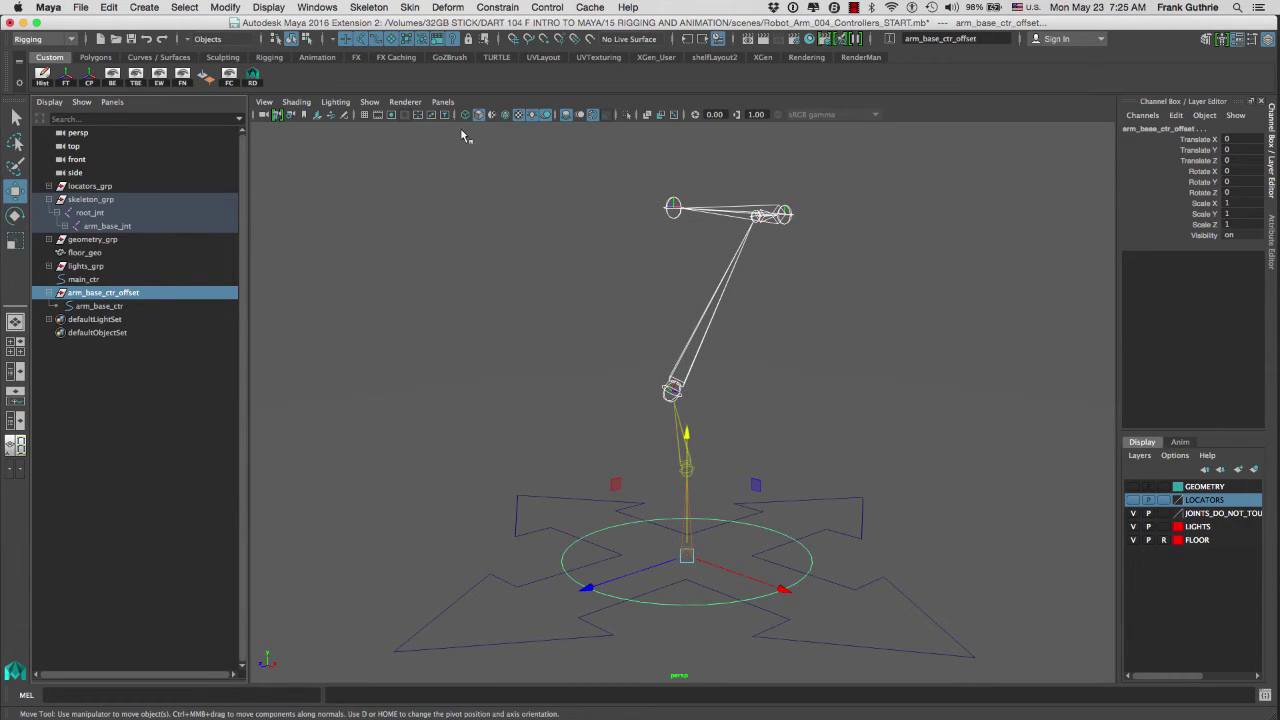
click(500, 8)
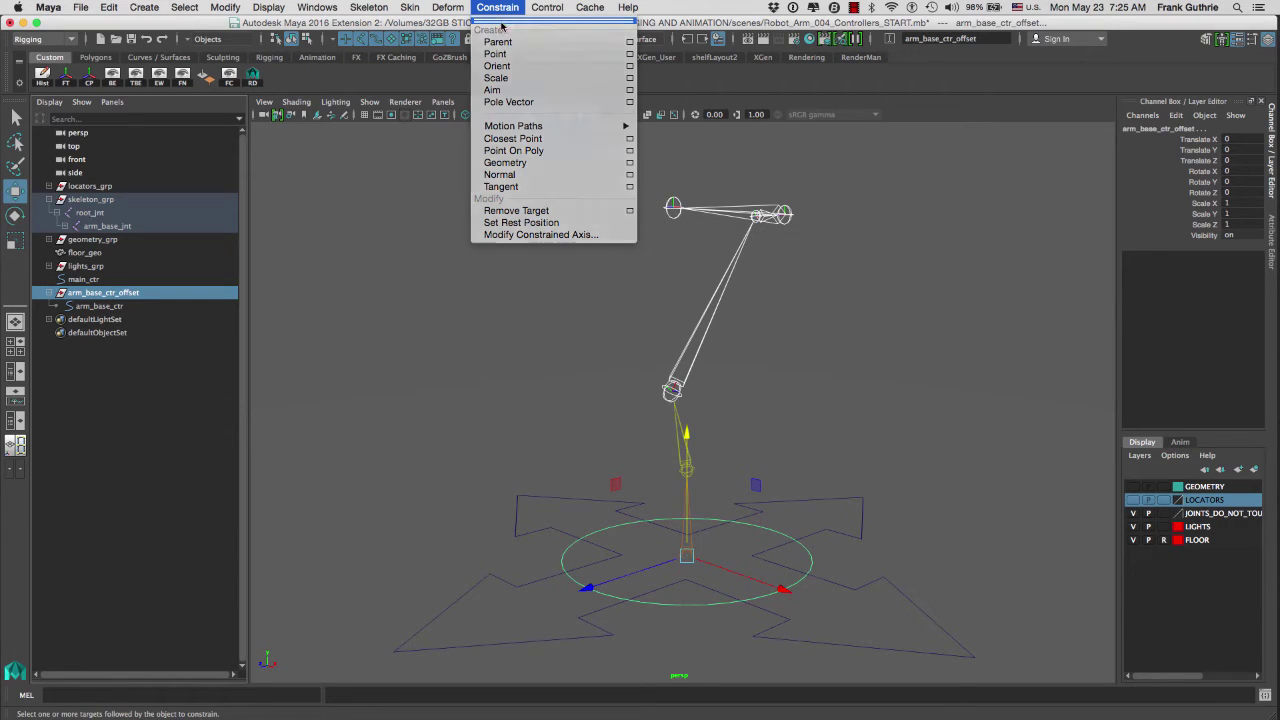
click(503, 21)
drag(549, 40, 328, 143)
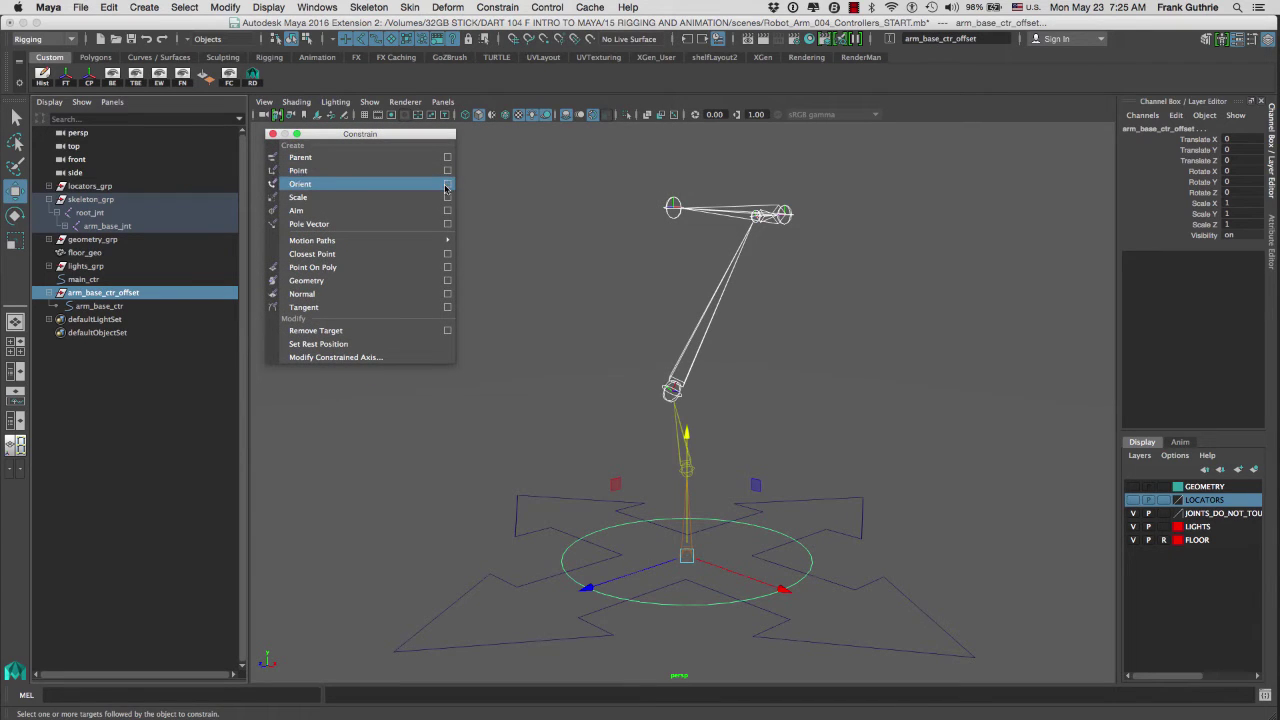
click(447, 184)
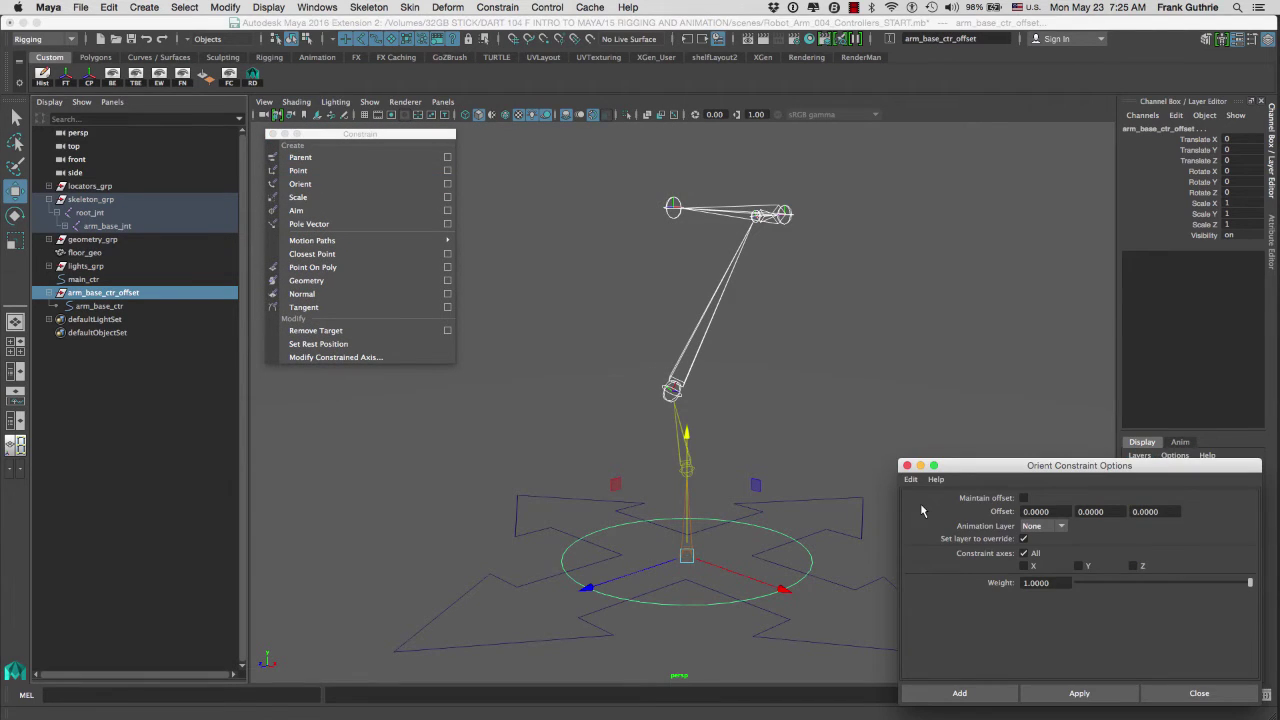
click(910, 480)
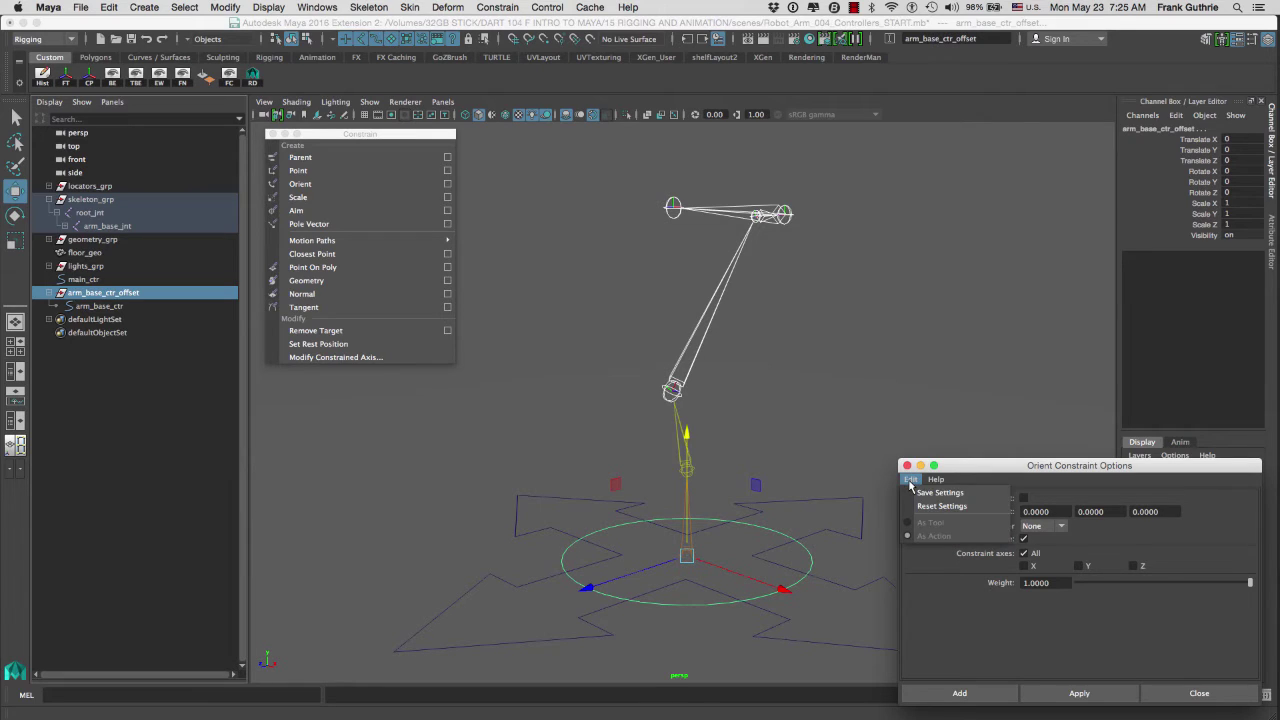
click(921, 507)
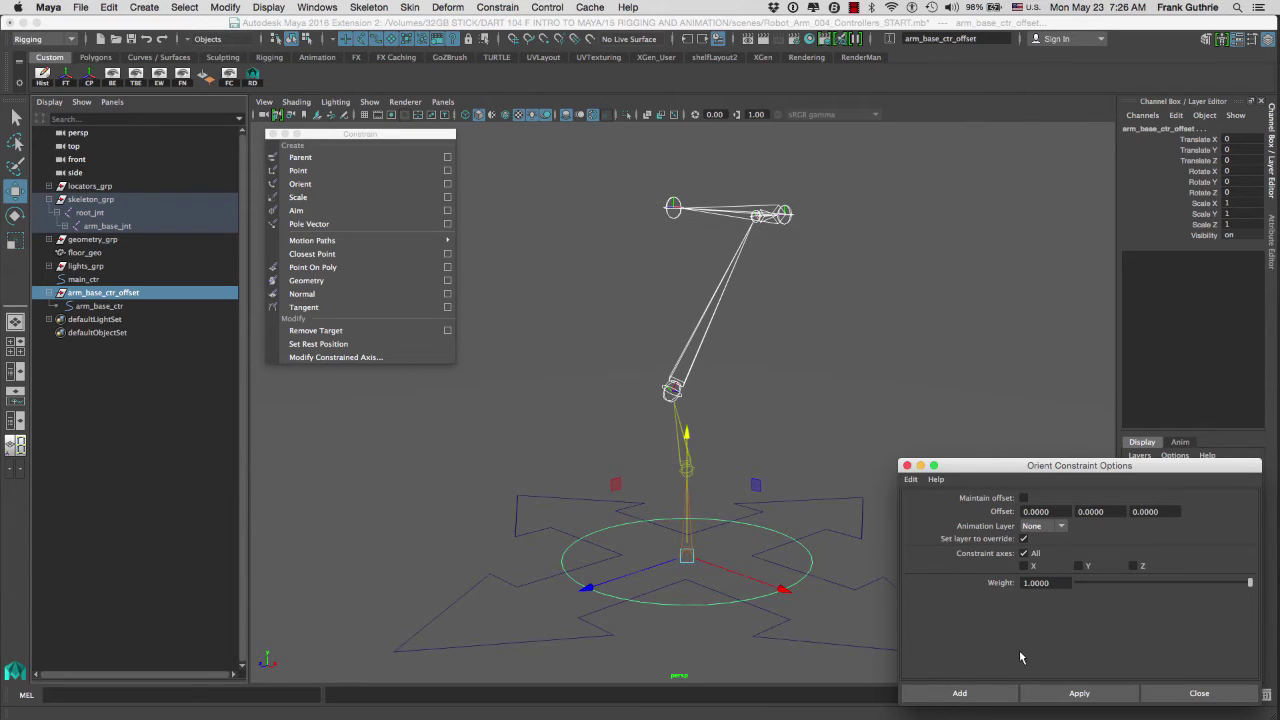
- Apply the orient constraint to arm_base_ctr_offset, then reselect middle_arm_jnt and the offset group
click(1066, 694)
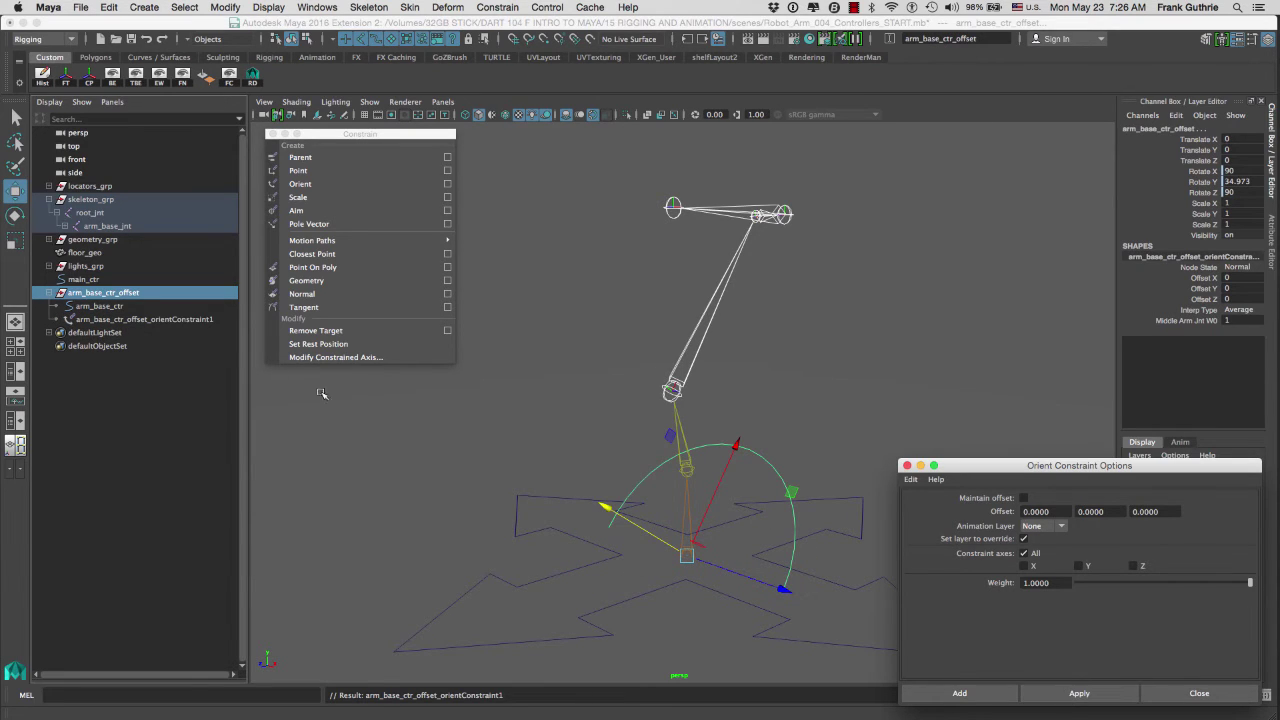
click(124, 293)
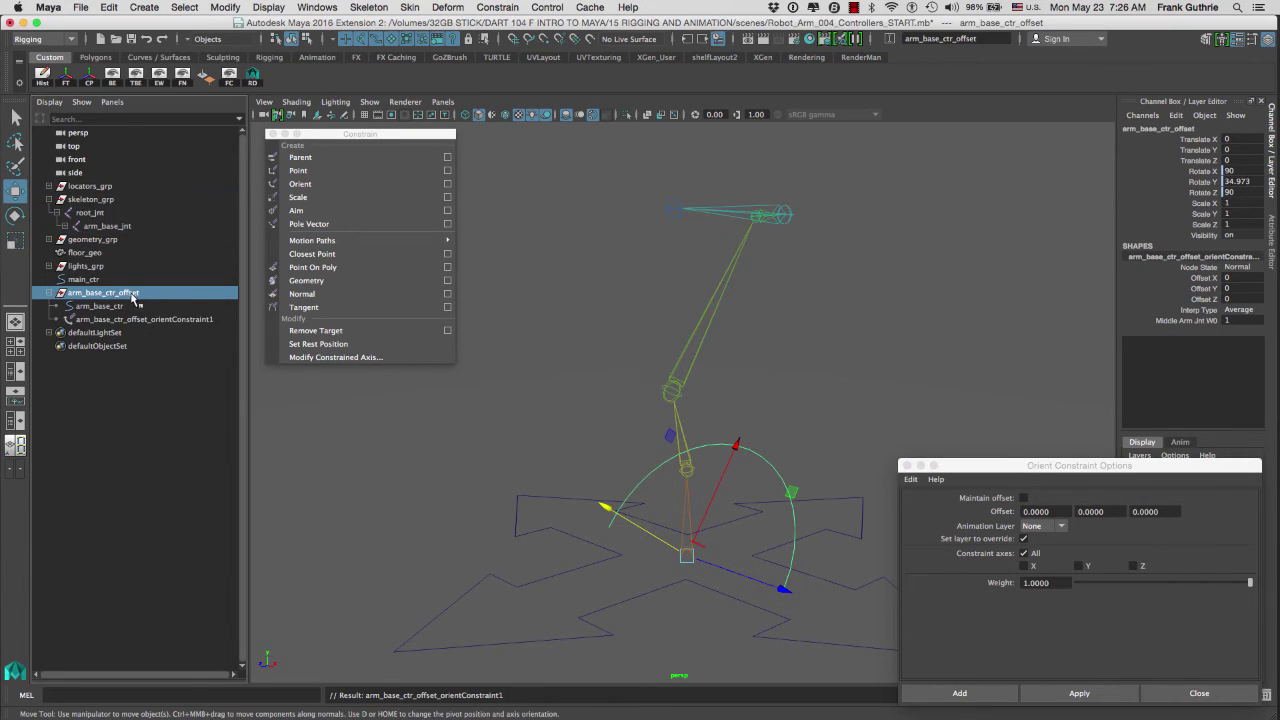
click(706, 320)
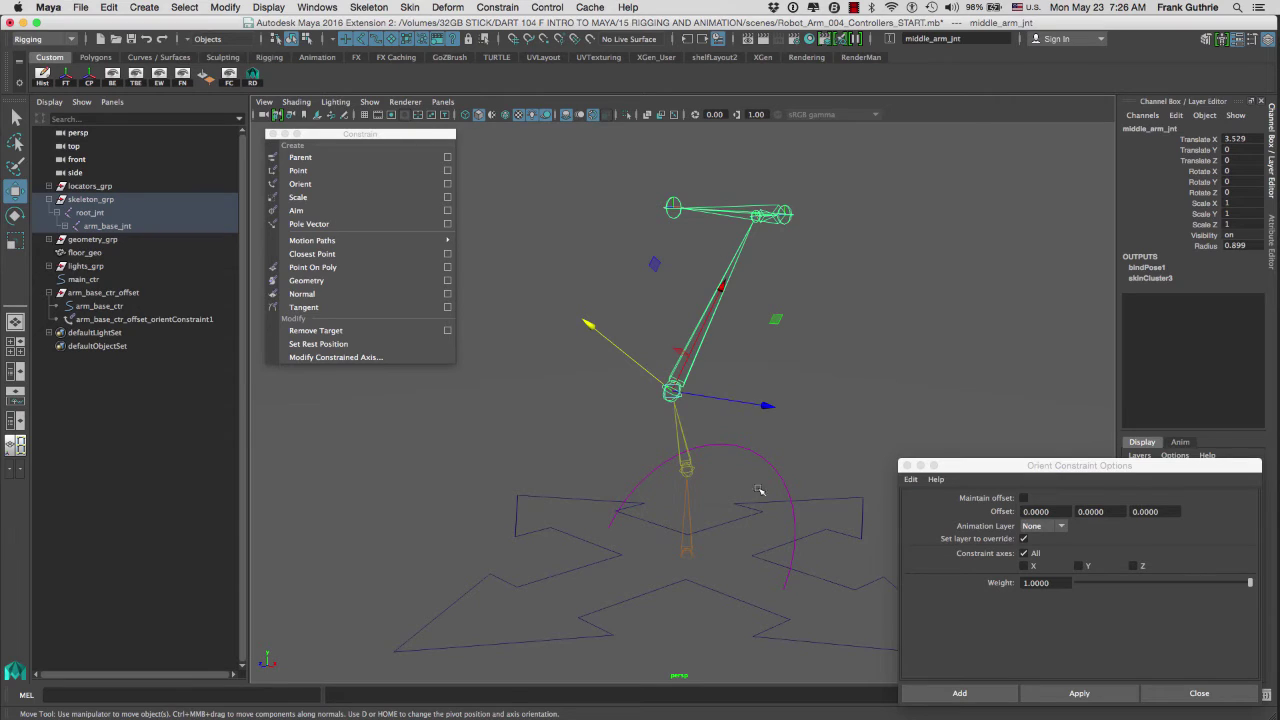
click(113, 296)
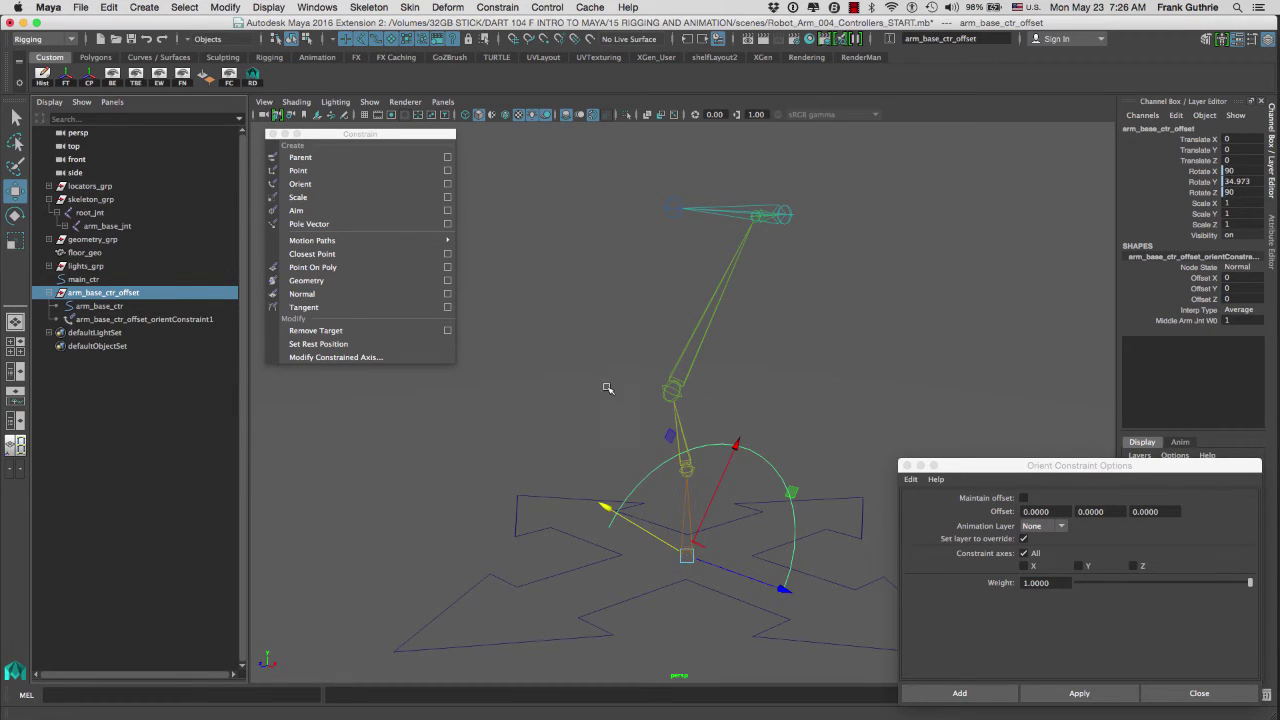
click(672, 358)
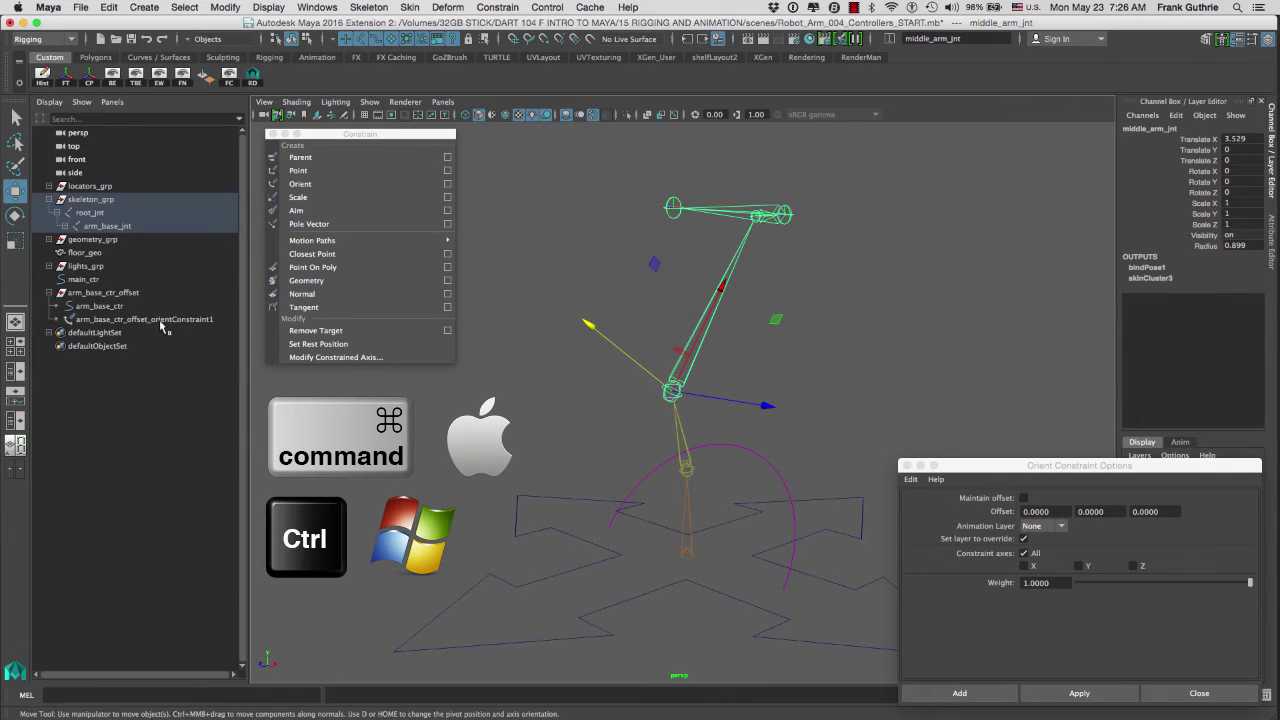
super+click(103, 293)
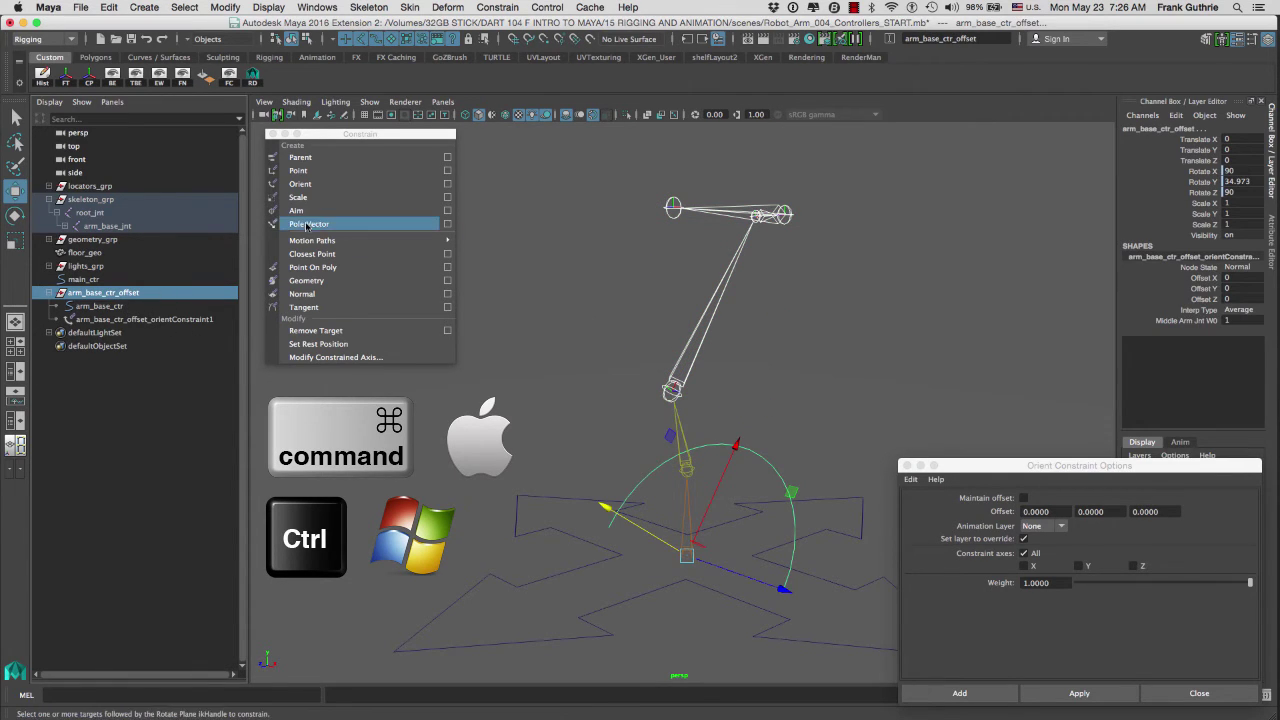
- Point-constrain arm_base_ctr_offset to the arm joint using default Point Constraint settings
click(447, 172)
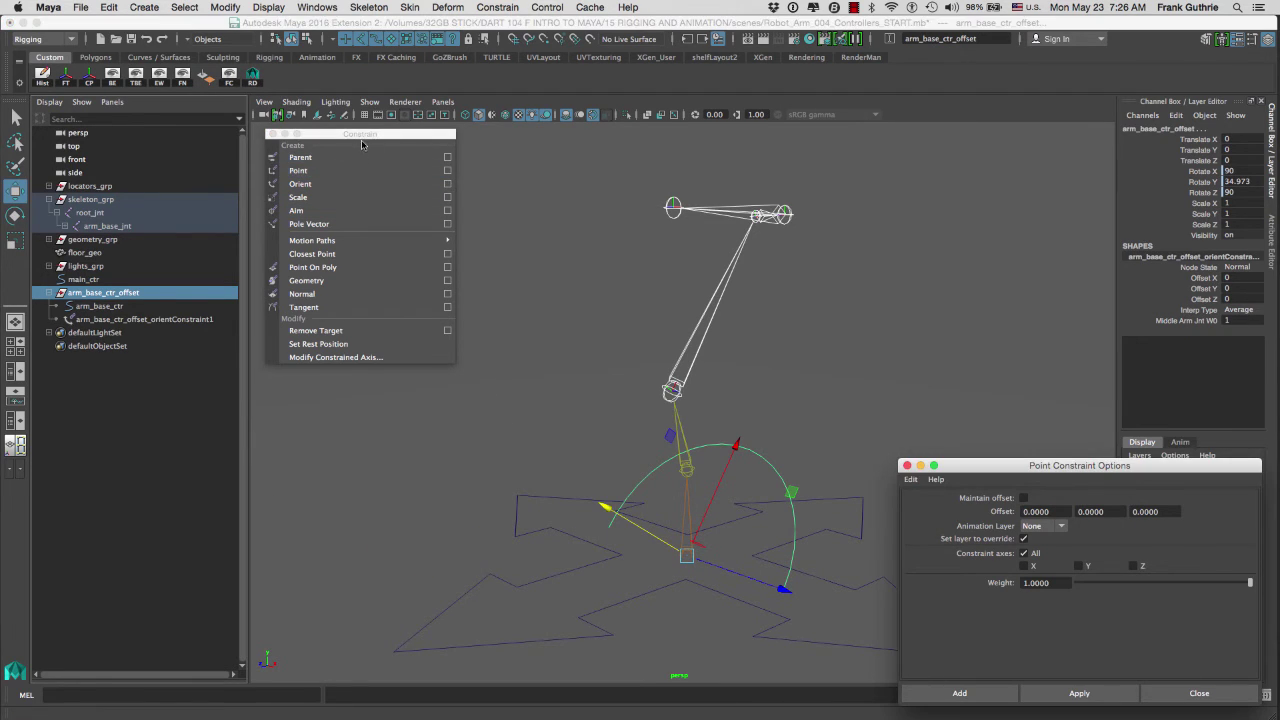
click(910, 479)
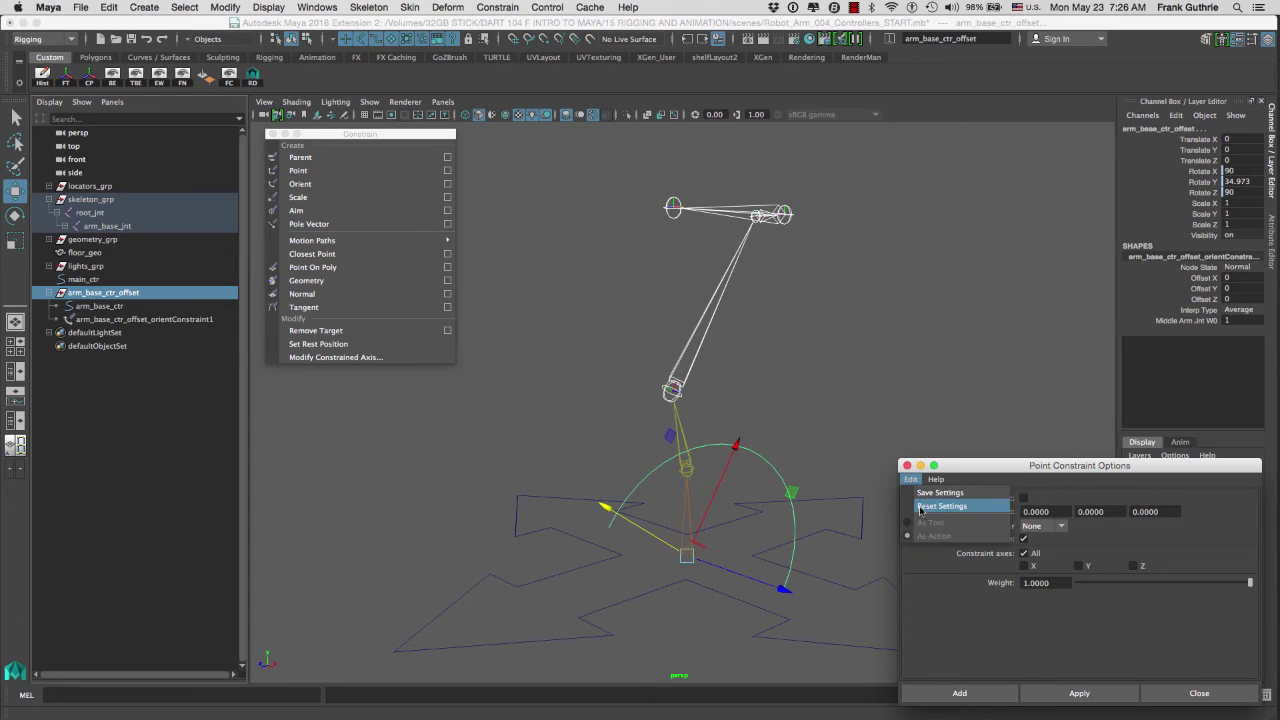
click(935, 509)
click(1067, 696)
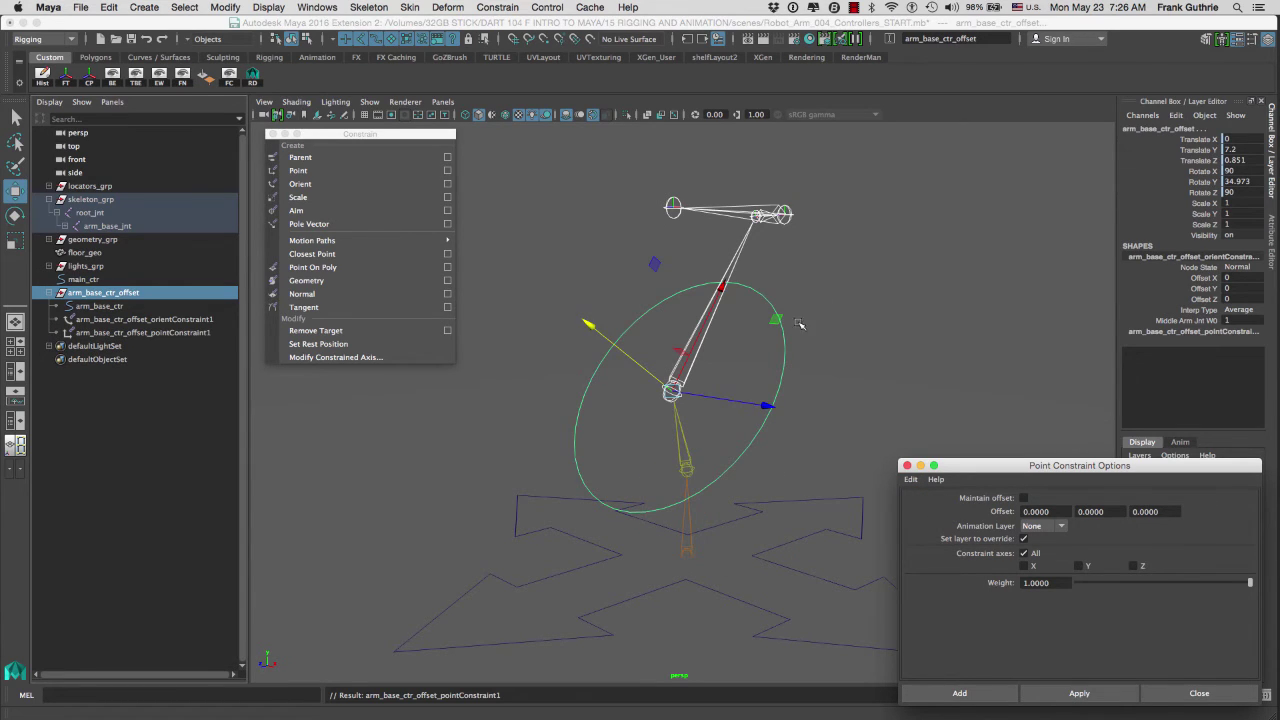
- Delete the offset group's orient and point constraint nodes from the Outliner
click(133, 297)
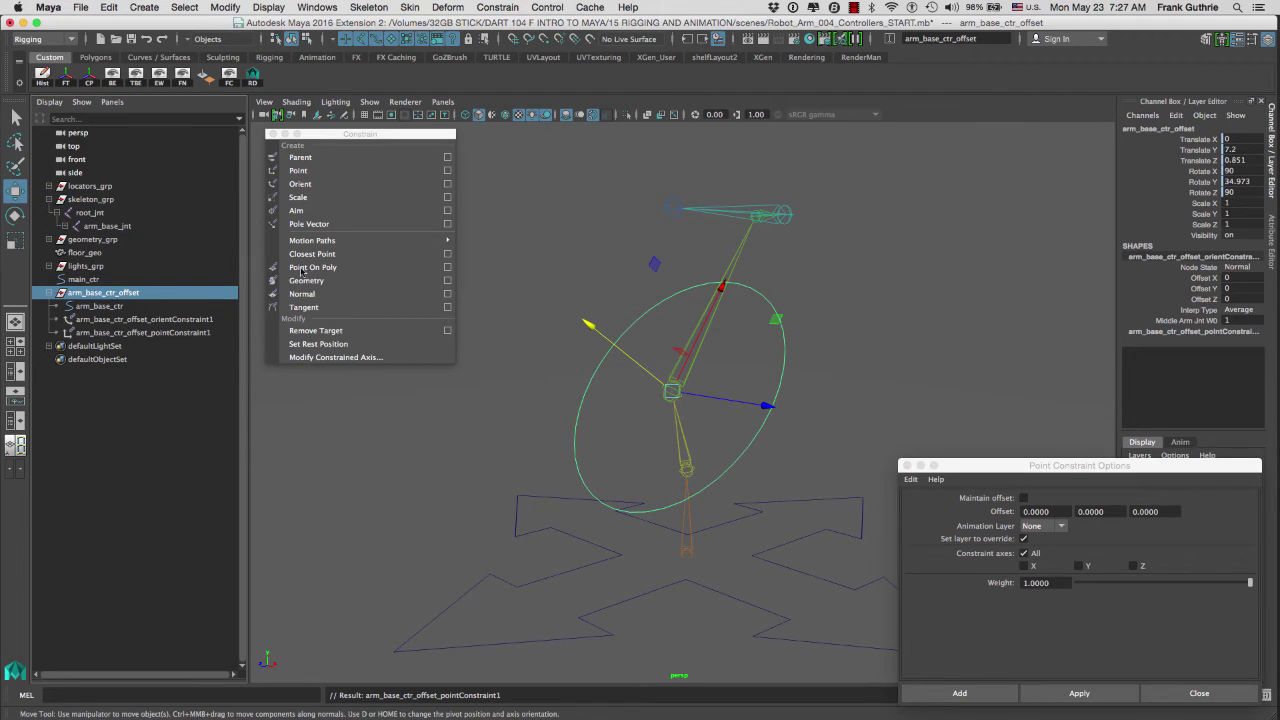
click(85, 320)
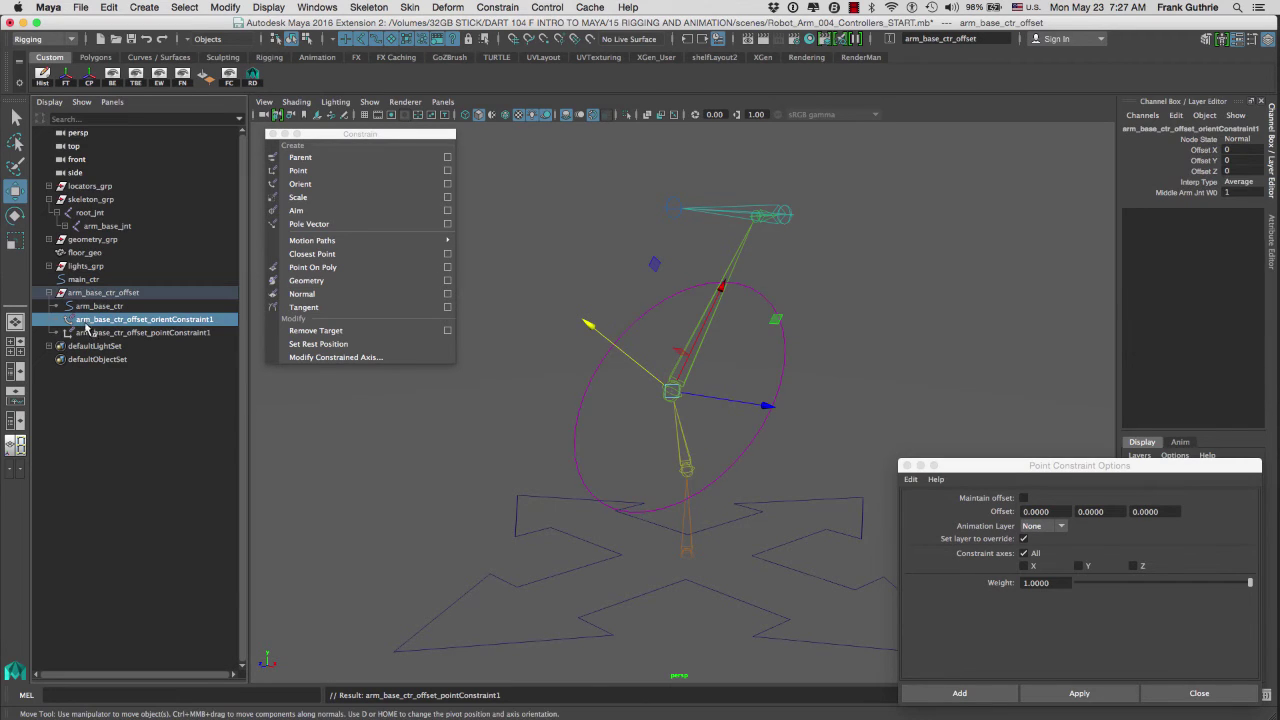
click(86, 333)
click(88, 319)
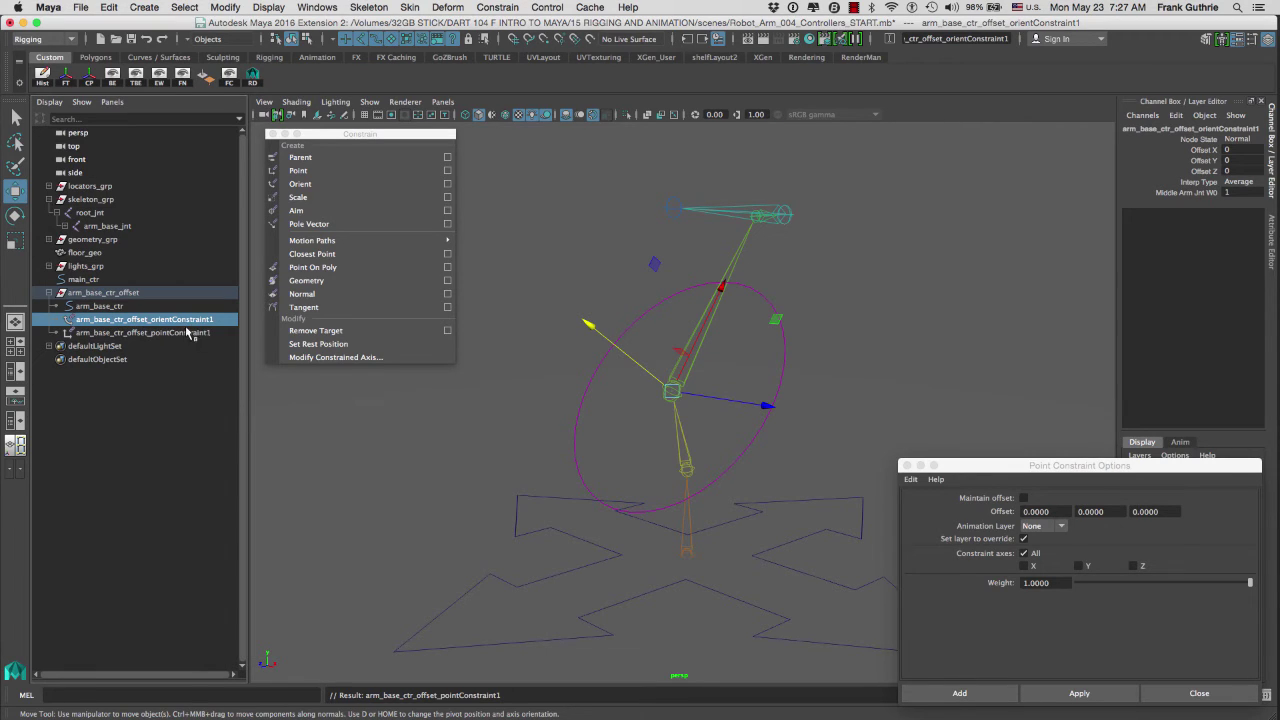
click(153, 333)
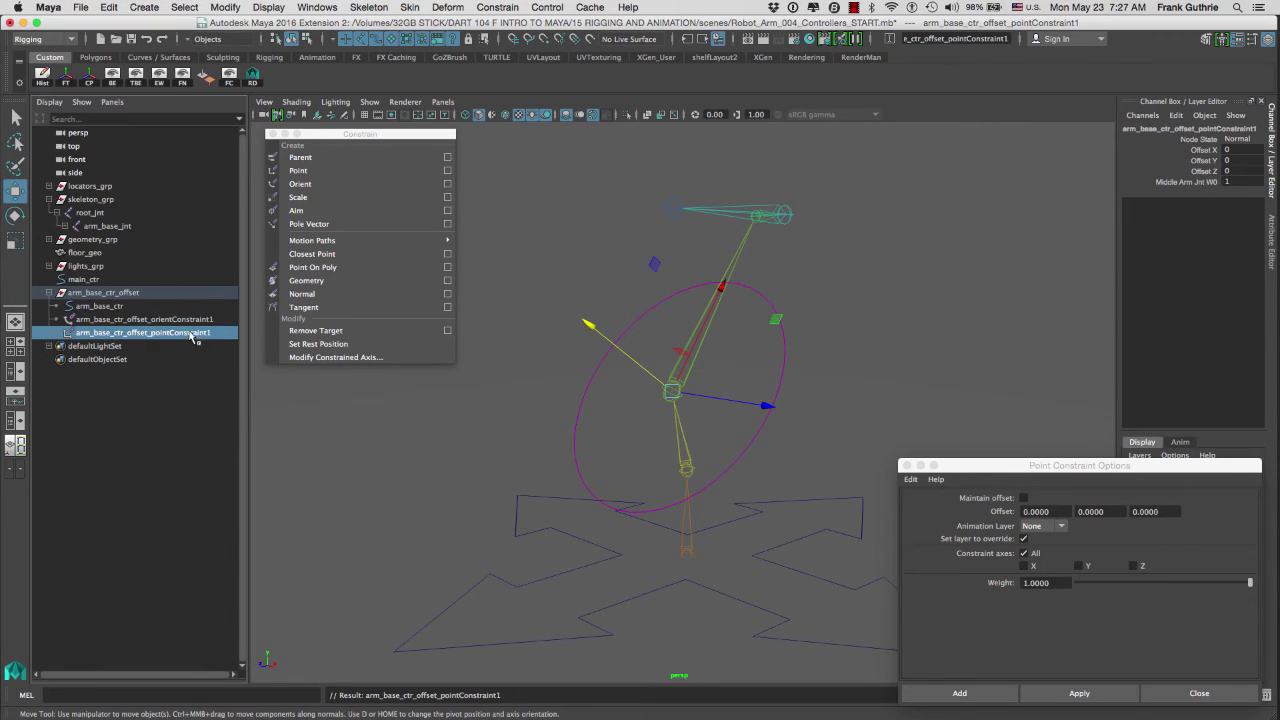
ctrl+click(180, 322)
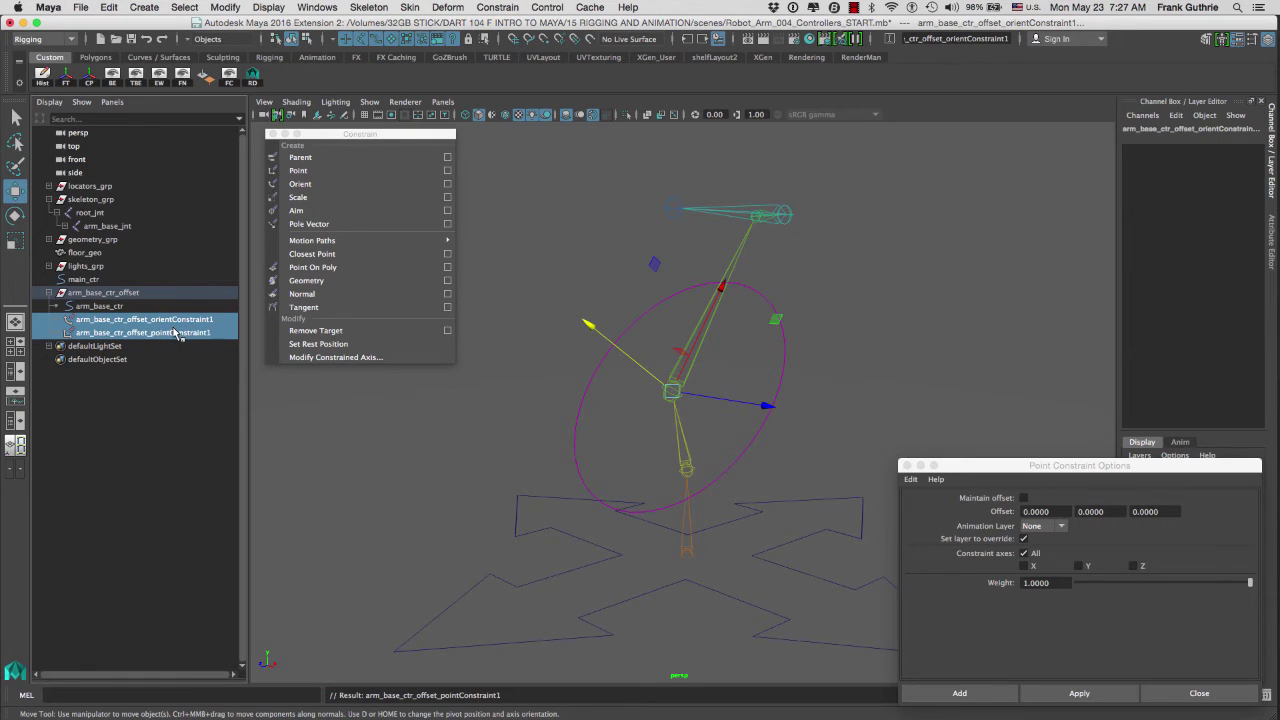
key(Delete)
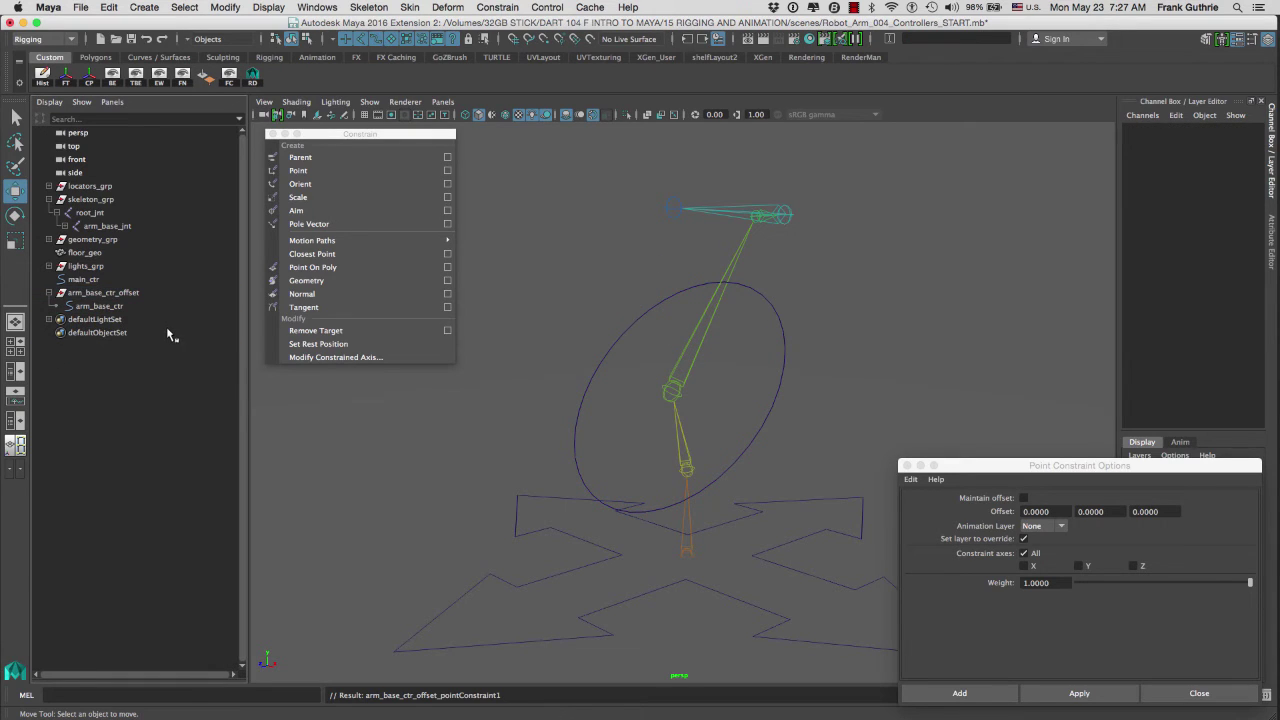
click(115, 293)
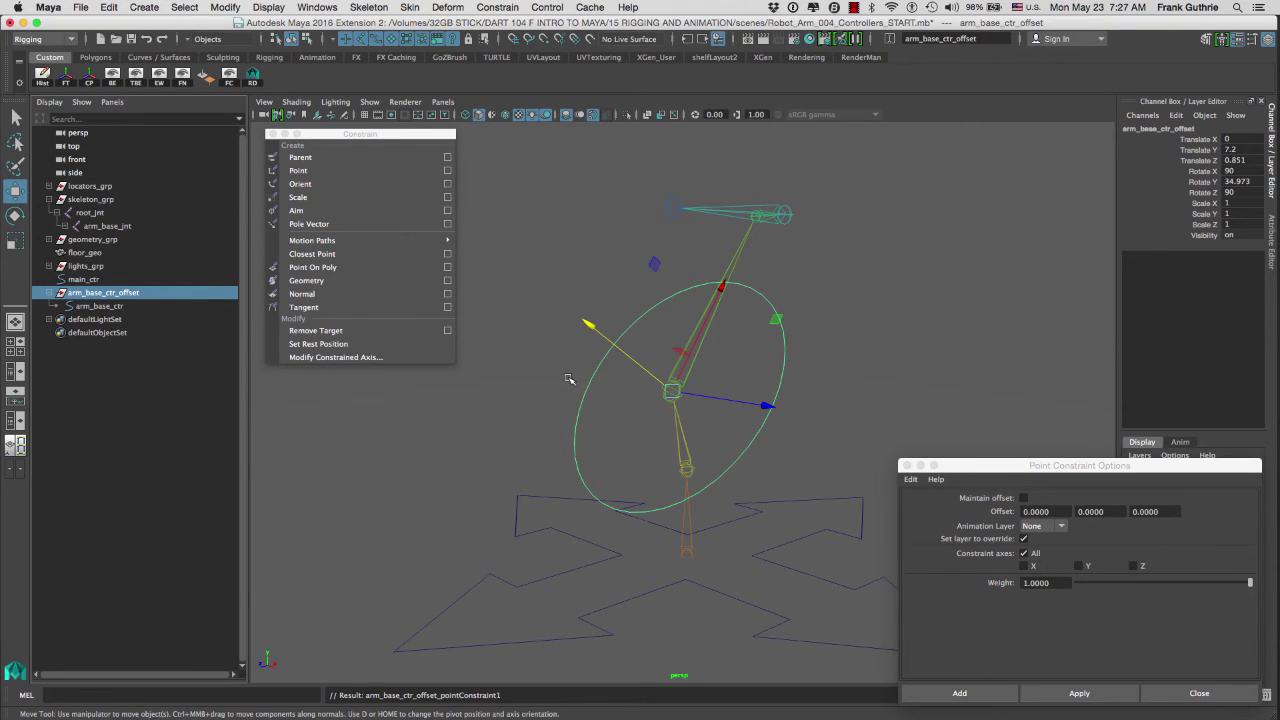
key(Down)
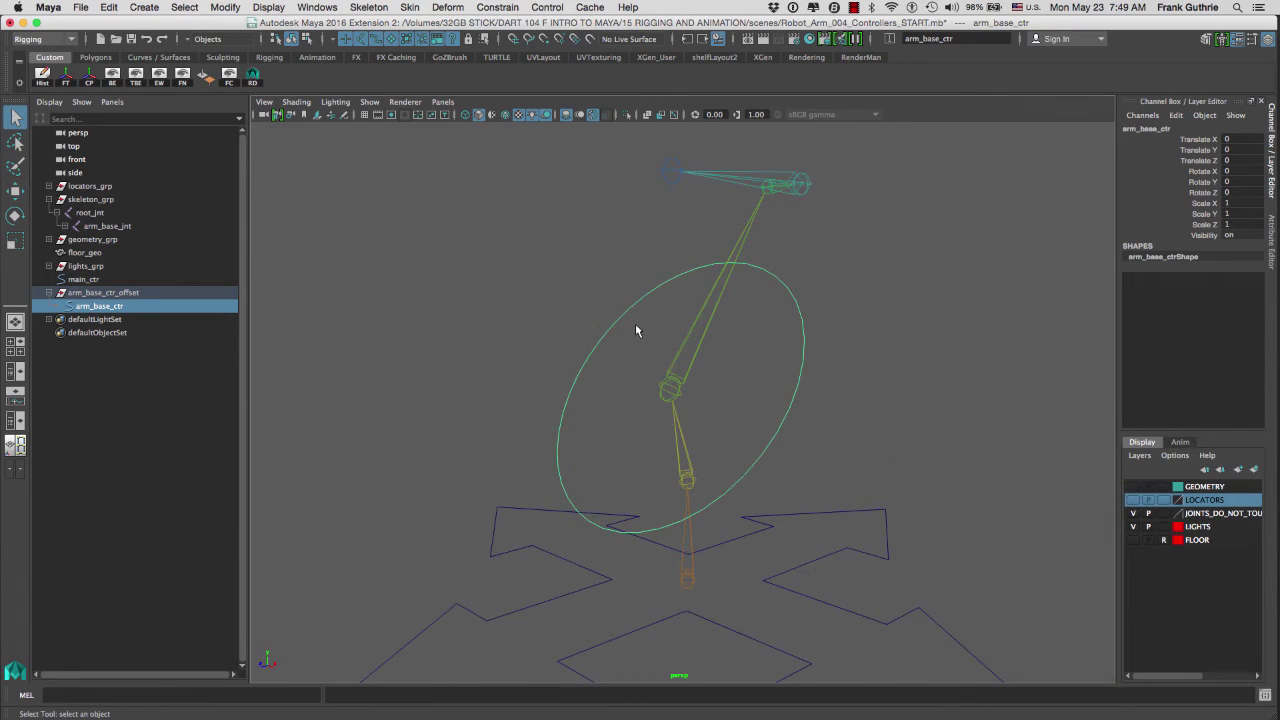
alt+drag(637, 322, 810, 451)
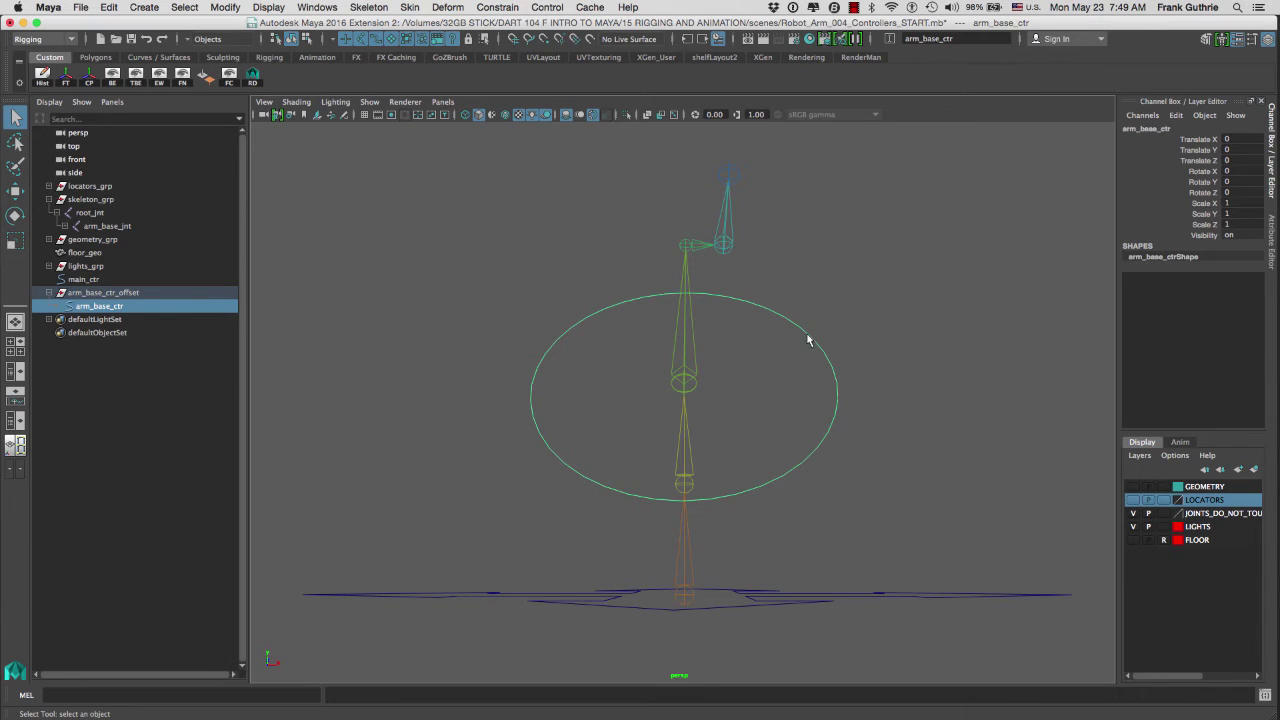
- Test-rotate middle_arm_jnt about Z, then undo the rotation
alt+drag(808, 340, 688, 343)
click(703, 345)
key(e)
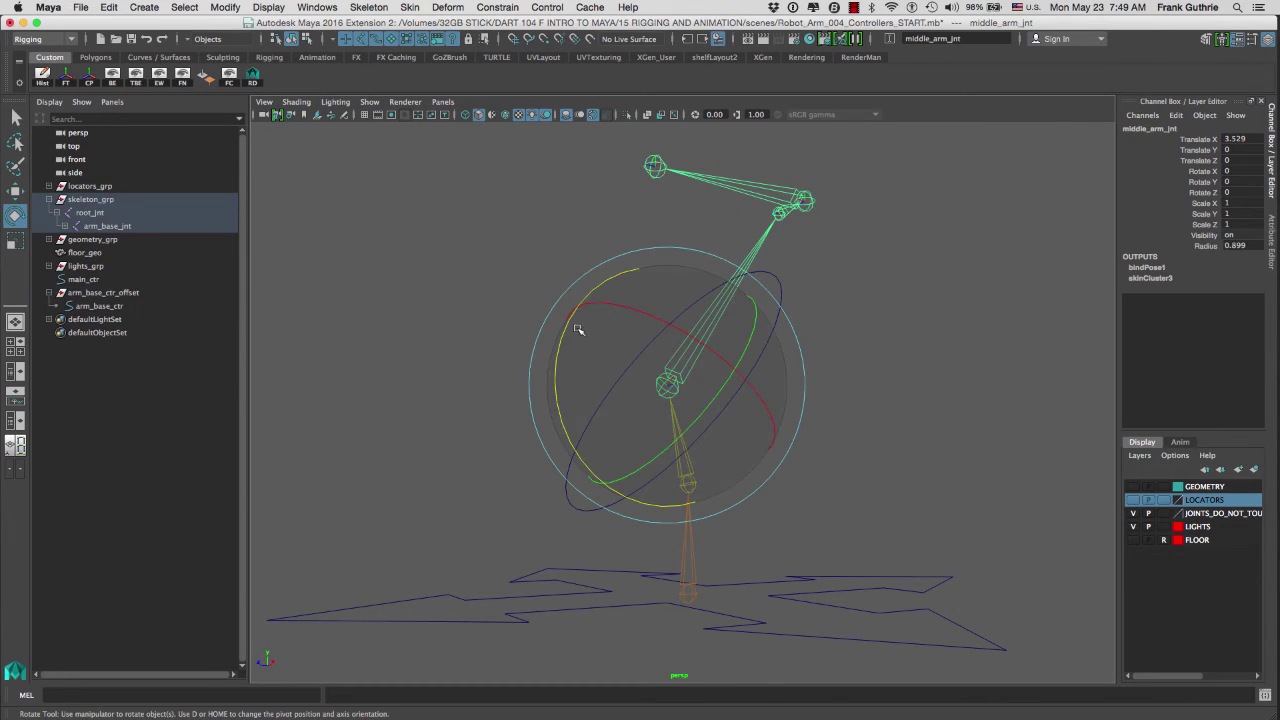
drag(566, 323, 563, 403)
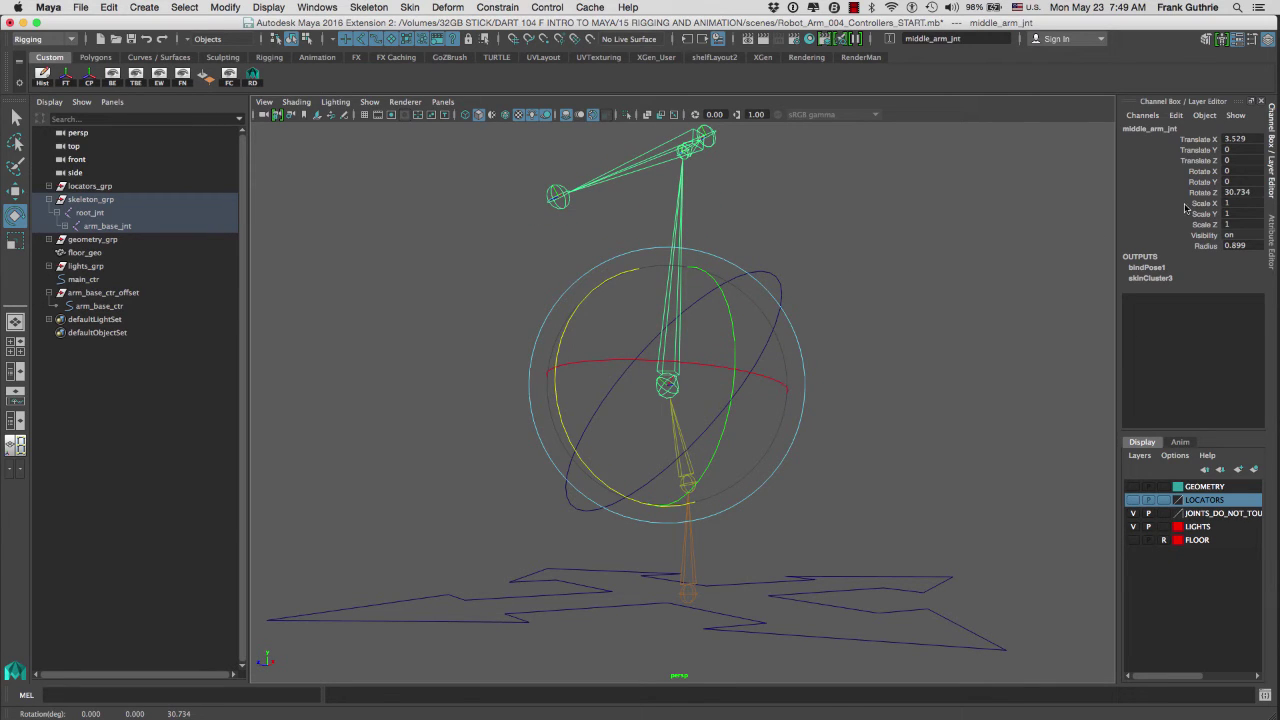
key(ctrl+z)
key(ctrl+z)
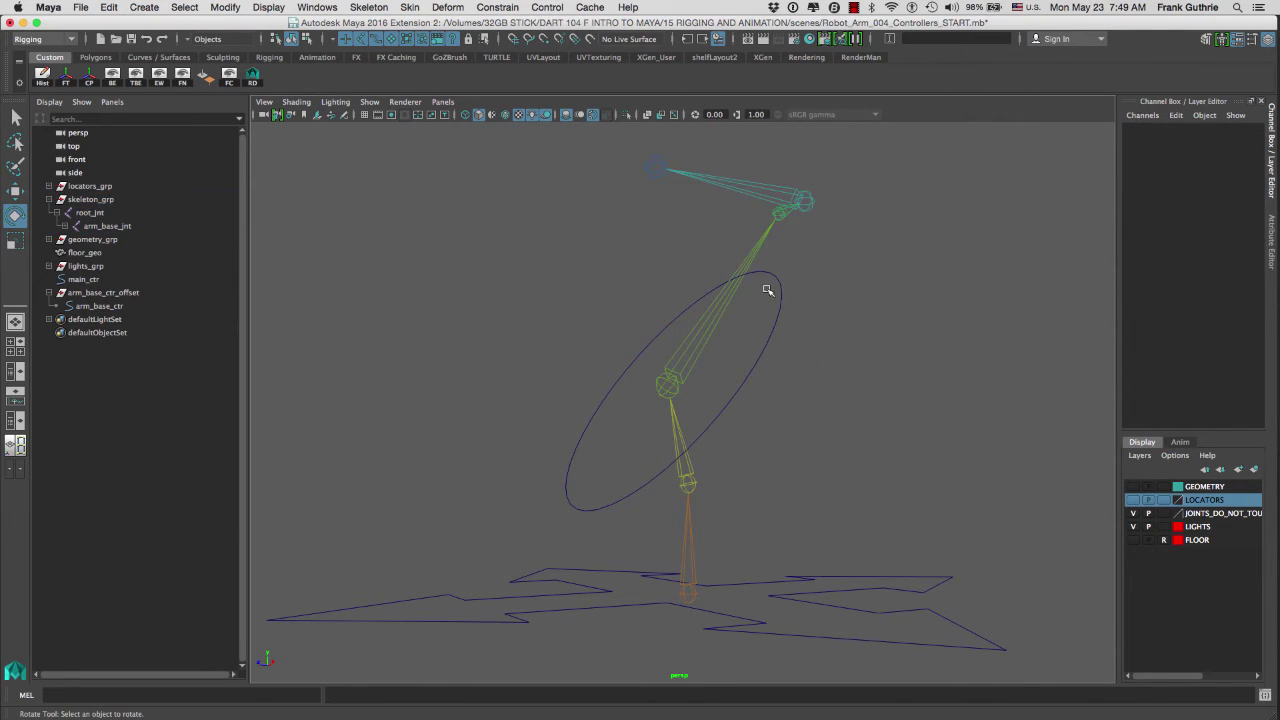
key(ctrl+z)
- Rotate the arm_base_ctr circle 90 degrees about X
click(797, 303)
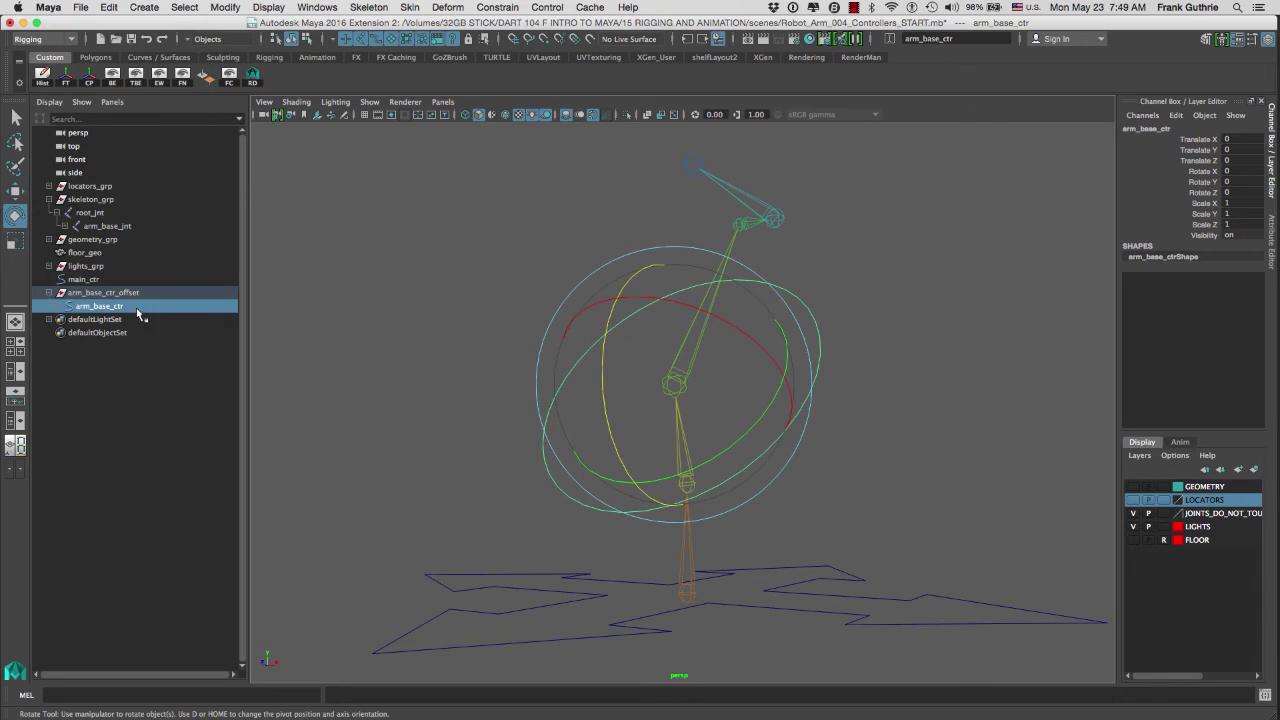
click(110, 294)
key(q)
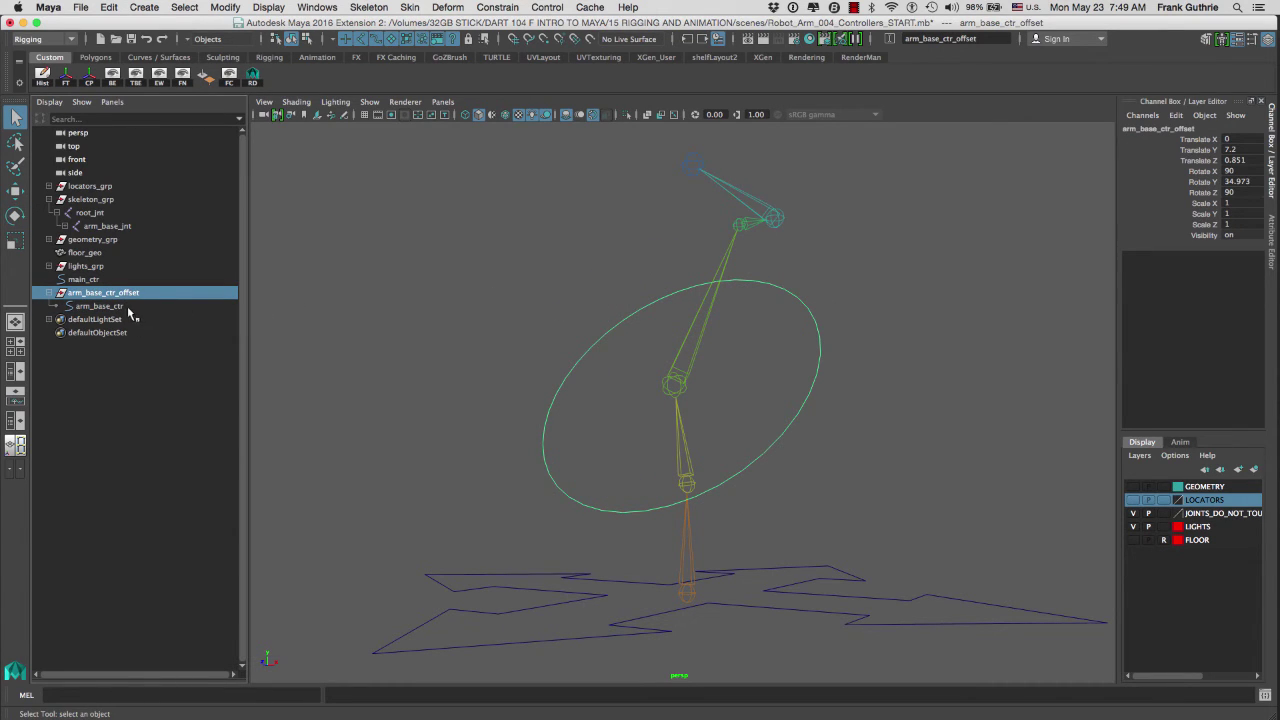
click(116, 306)
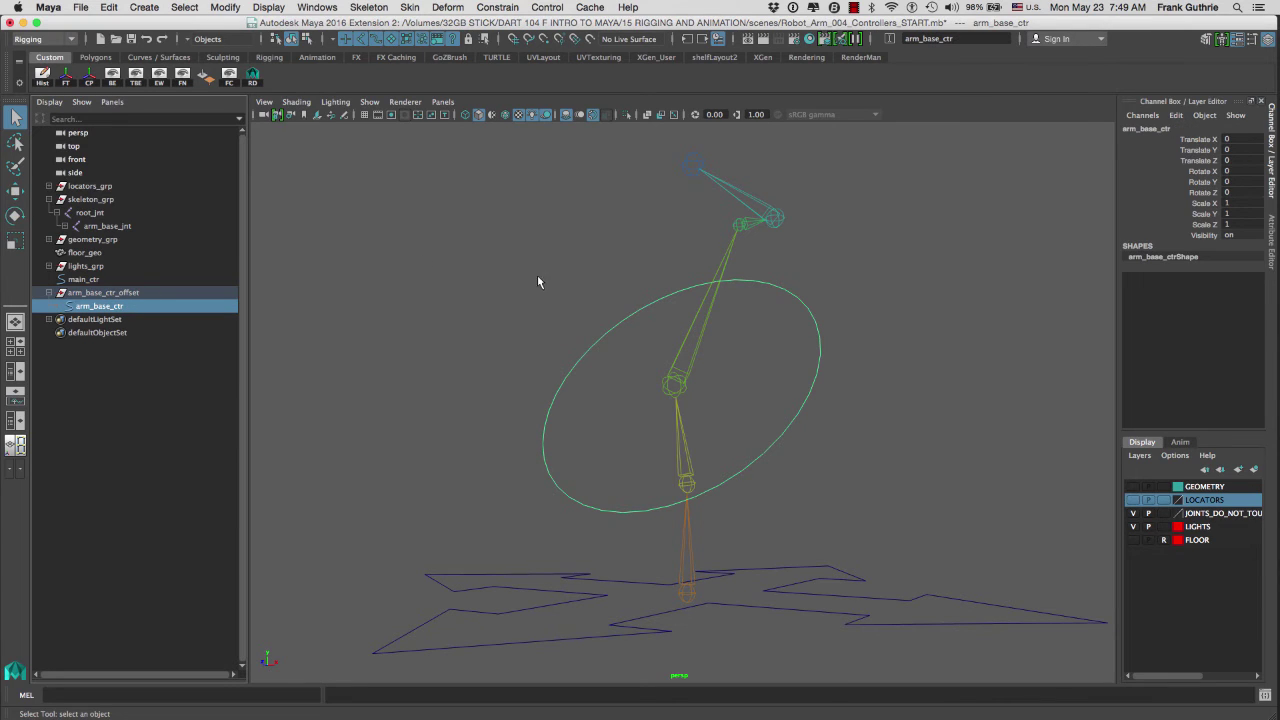
key(e)
drag(646, 297, 1222, 192)
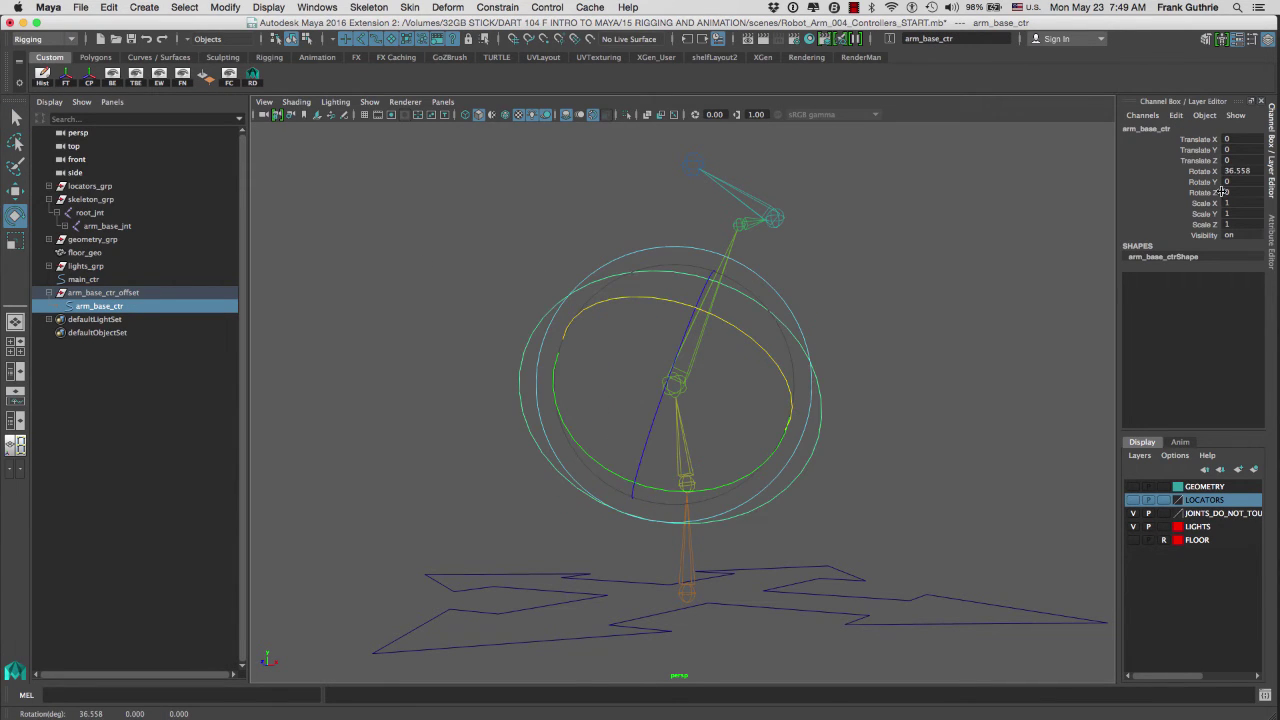
click(871, 257)
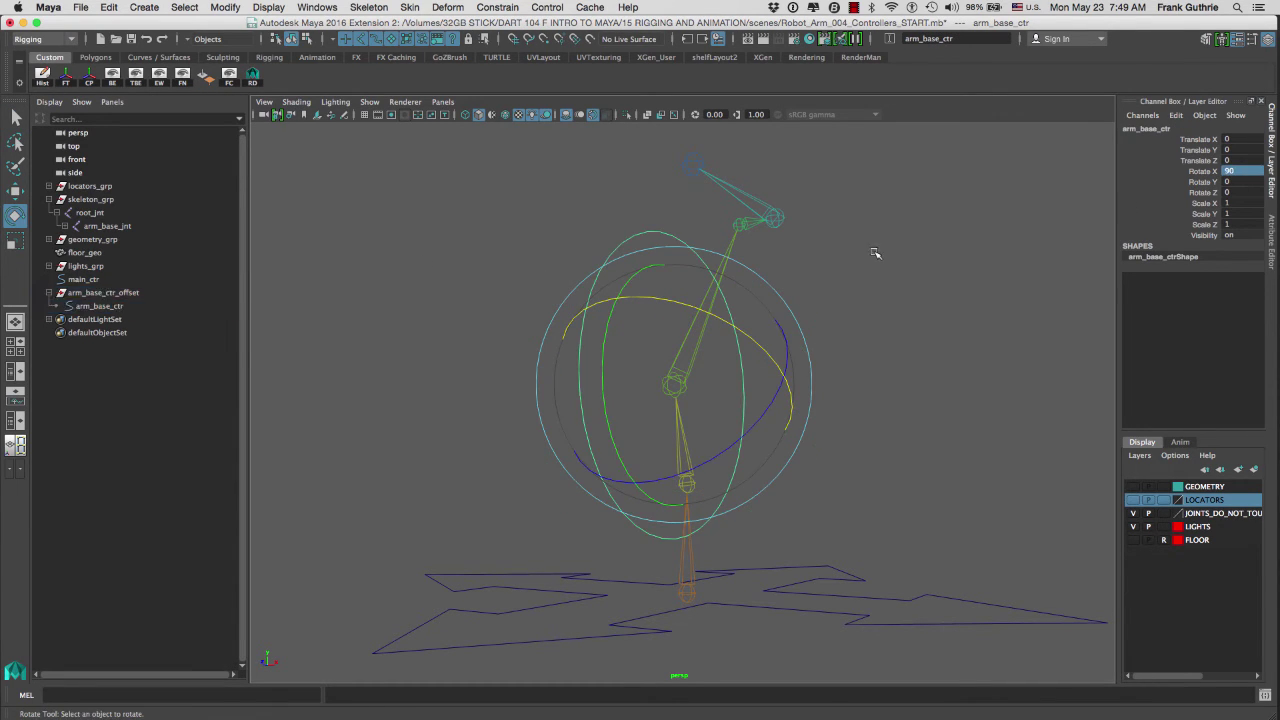
alt+drag(777, 323, 541, 294)
click(541, 294)
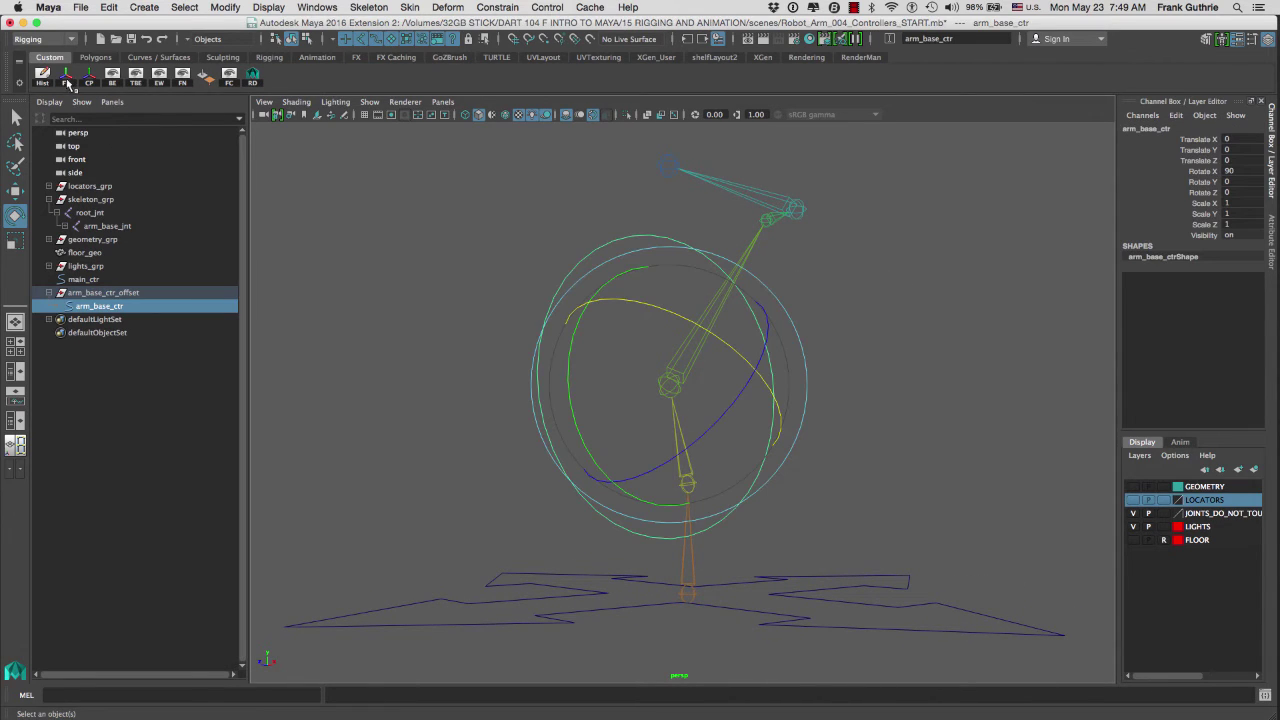
click(745, 258)
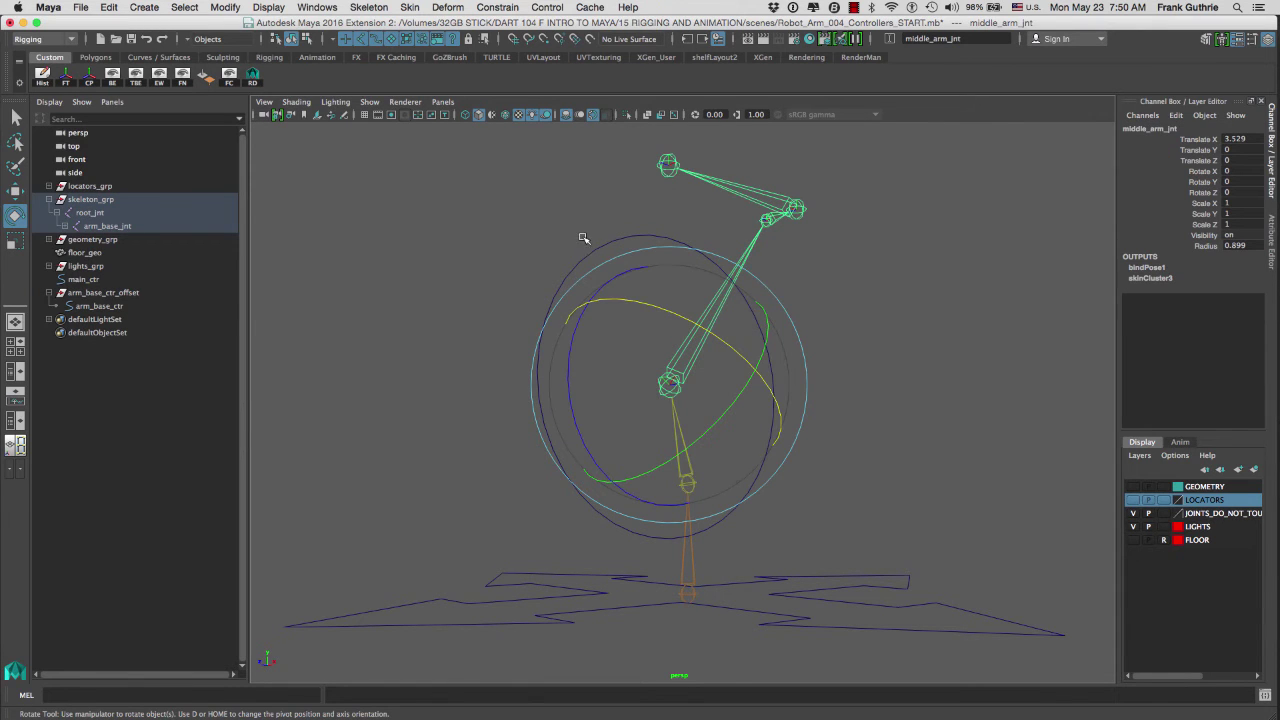
- Check the arm_base_ctr circle, middle_arm_jnt and arm_base_ctr_offset by selecting each in turn
click(767, 261)
alt+drag(803, 266, 738, 274)
click(757, 243)
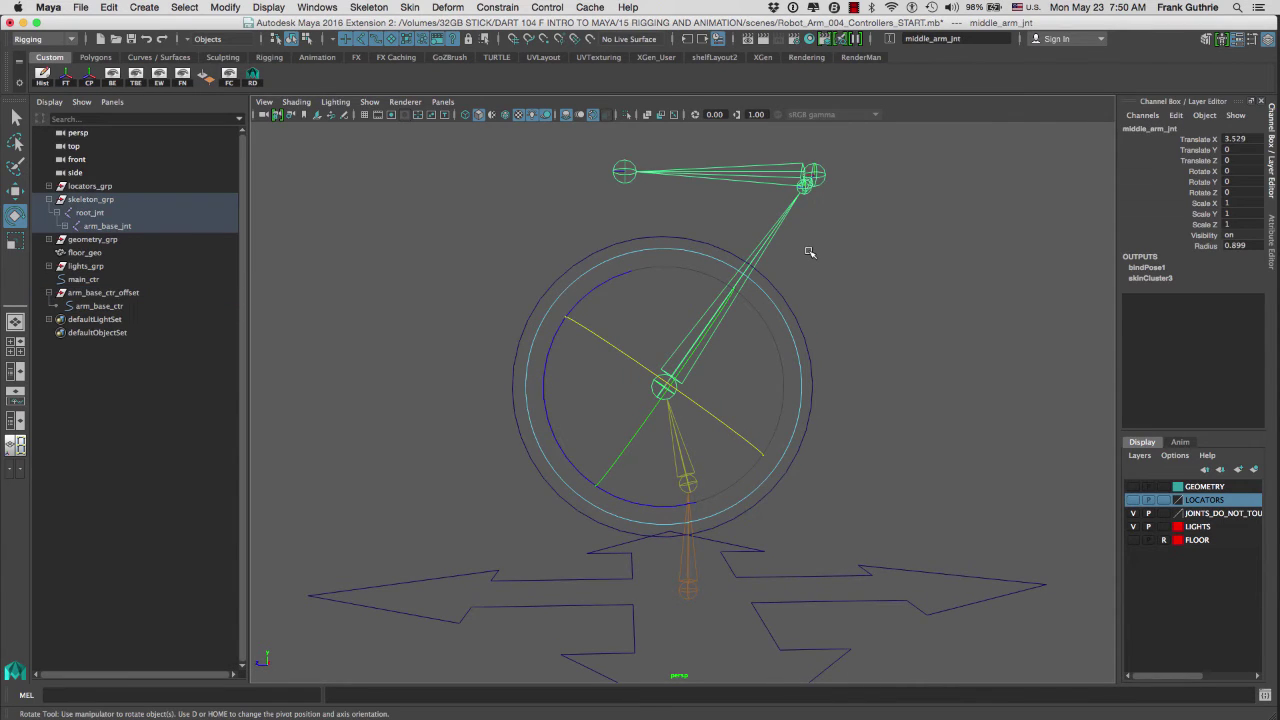
click(580, 271)
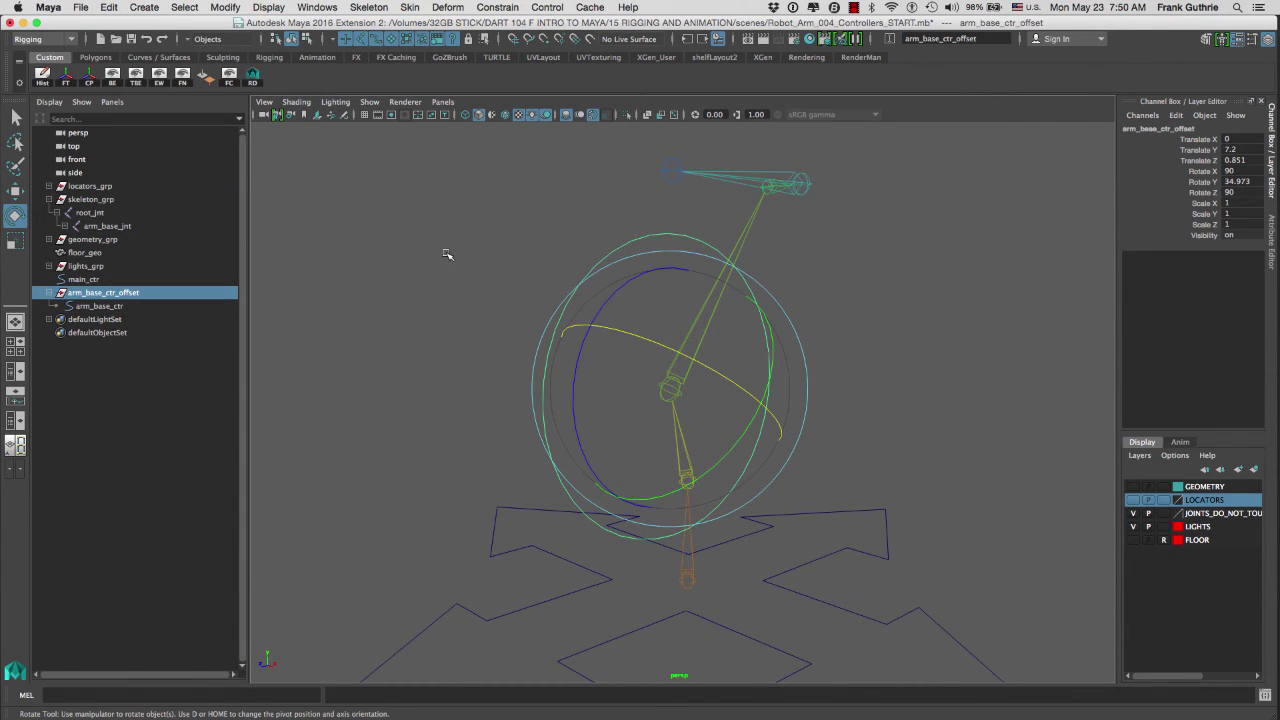
click(832, 238)
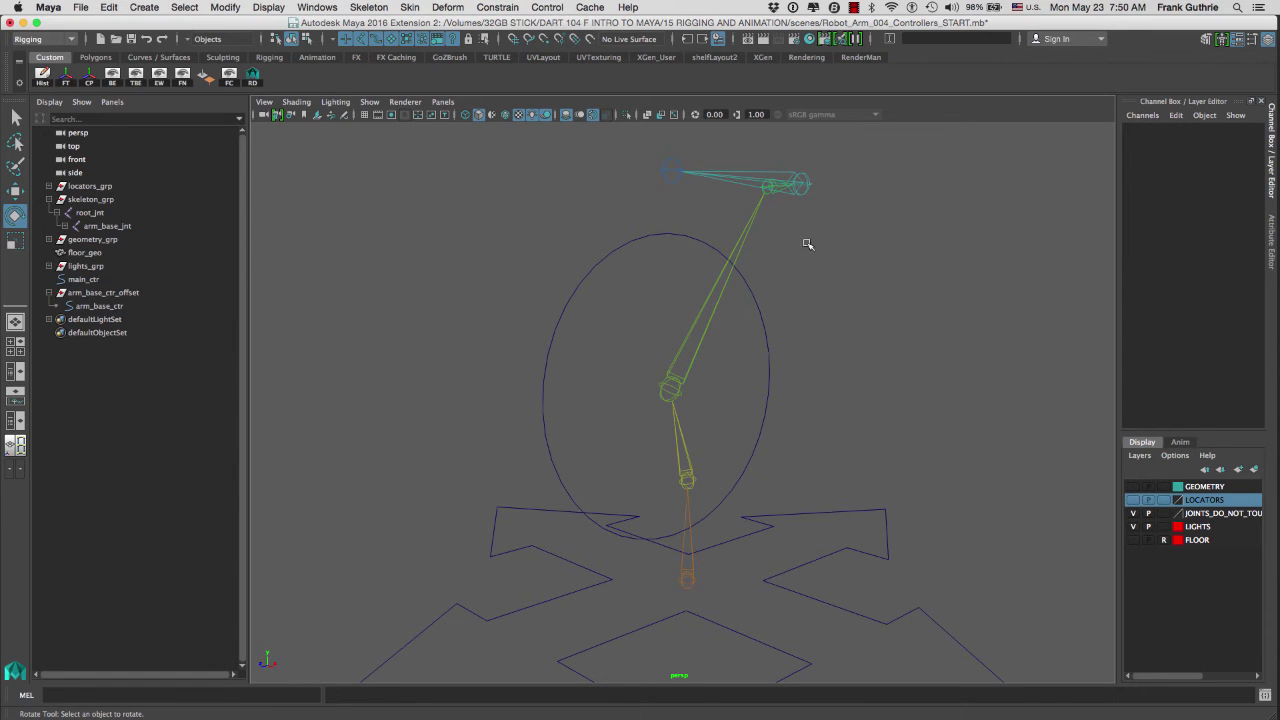
- Orbit the rig and inspect the elbow_jnt and hand_jnt joints
alt+drag(640, 251, 755, 216)
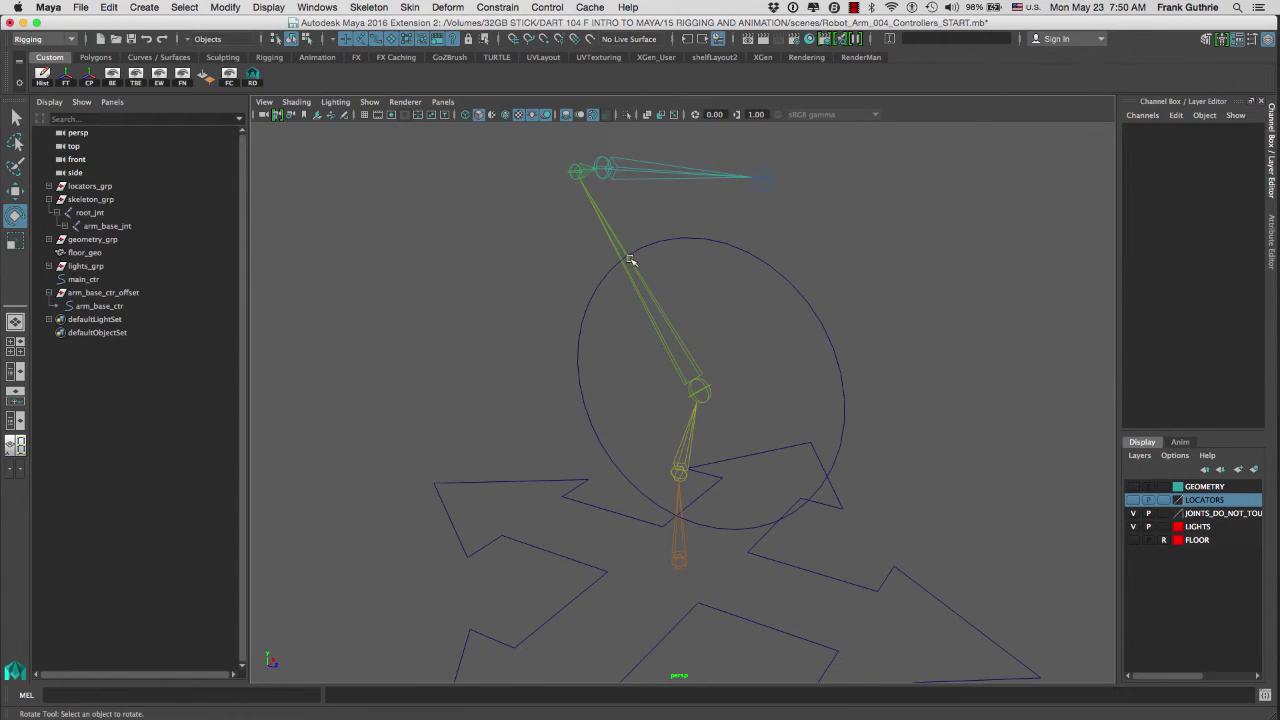
alt+drag(630, 260, 551, 309)
click(556, 311)
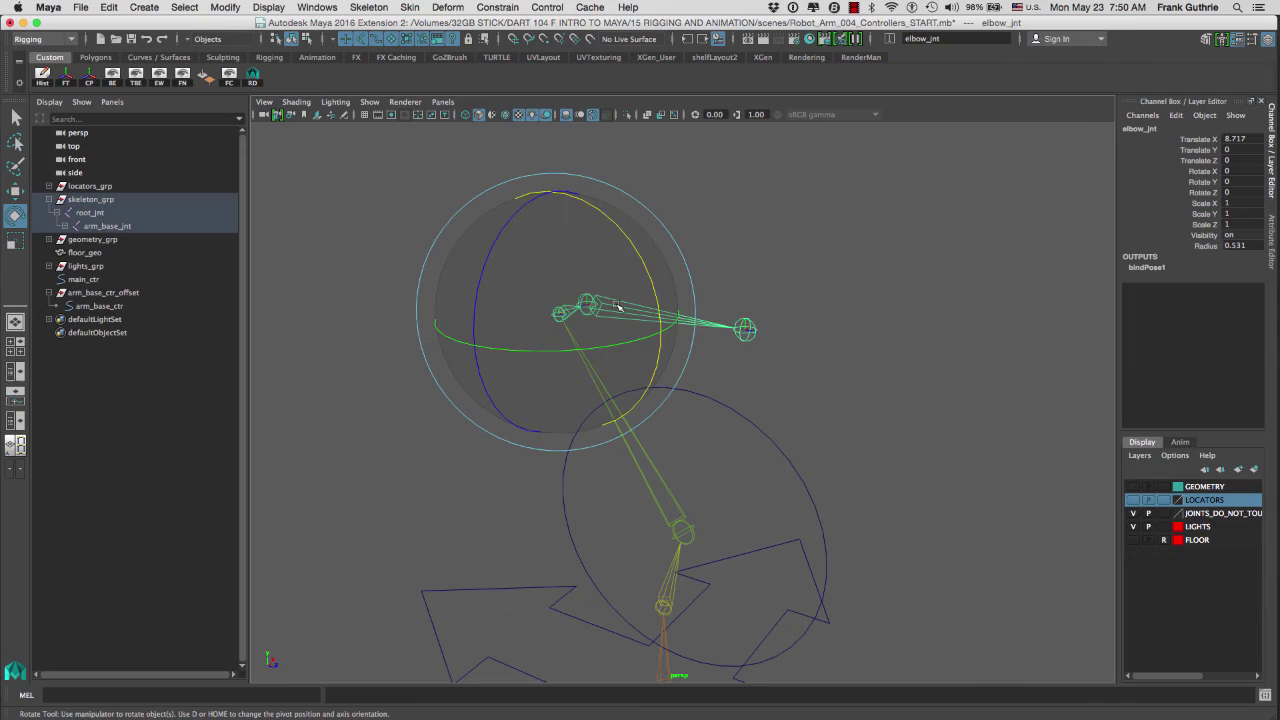
click(745, 328)
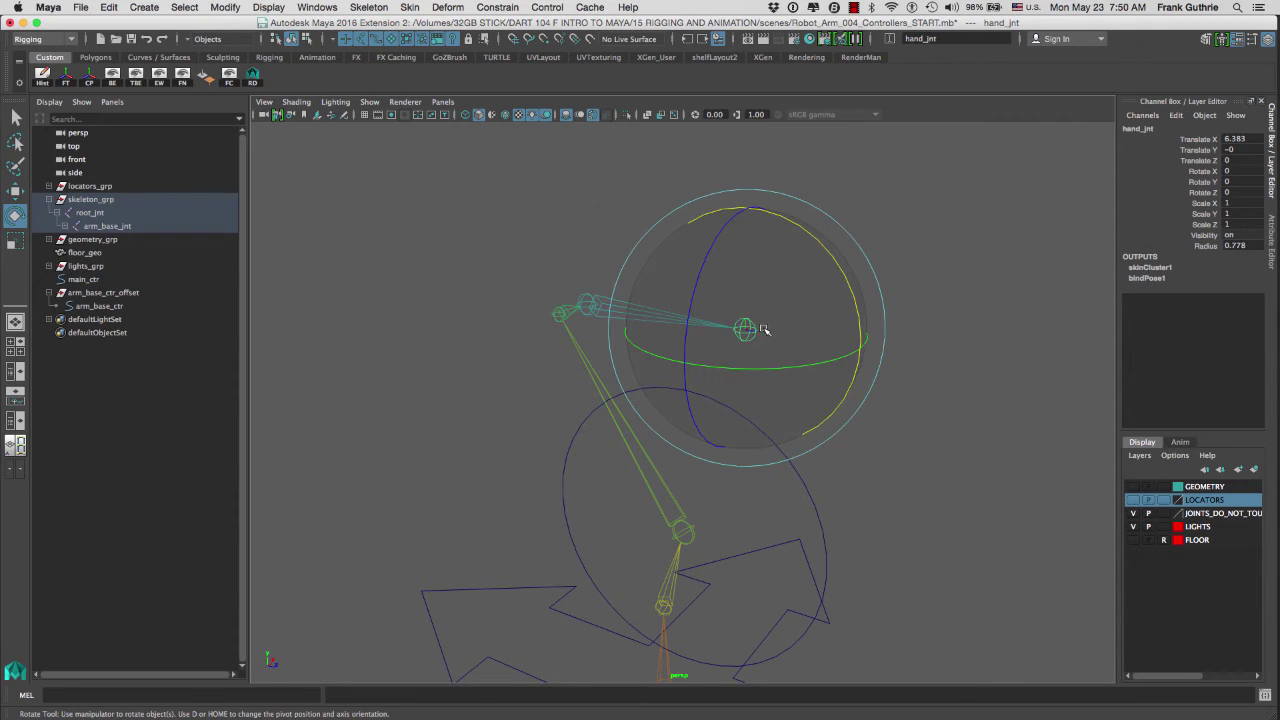
click(495, 347)
alt+drag(534, 303, 471, 277)
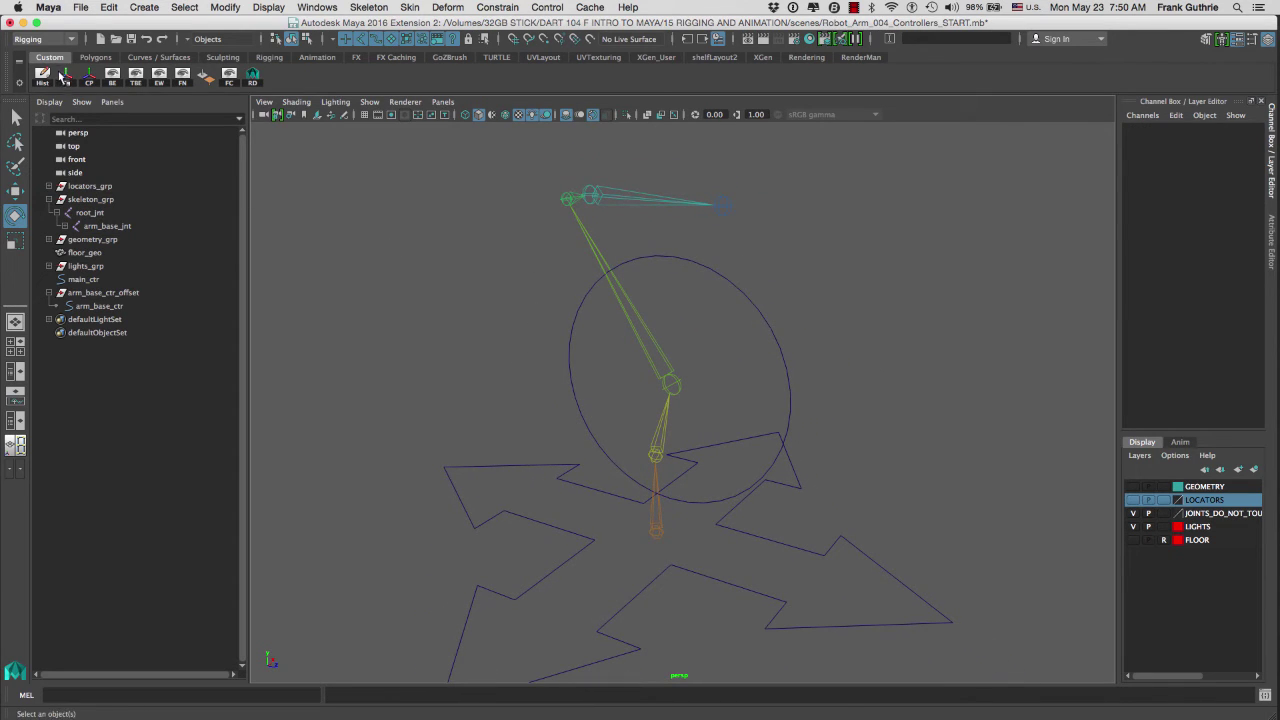
click(159, 57)
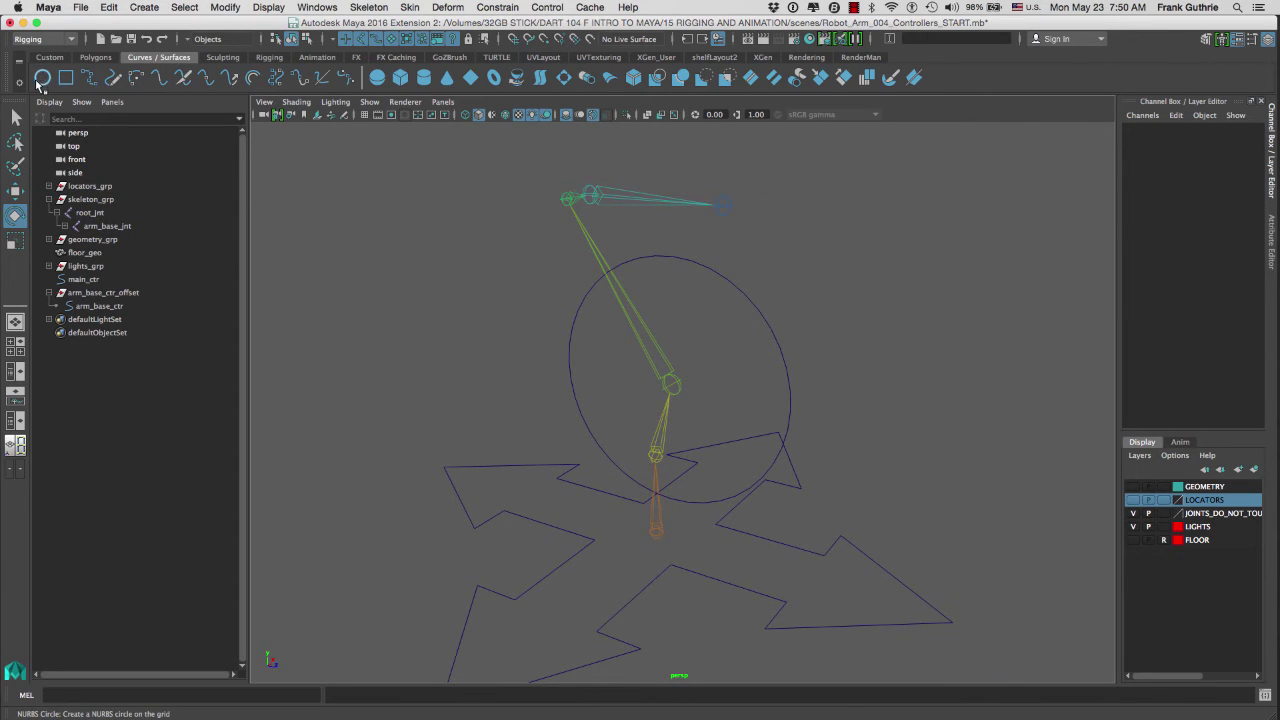
- Create a NURBS circle and scale it to surround the robot's base
click(42, 78)
key(r)
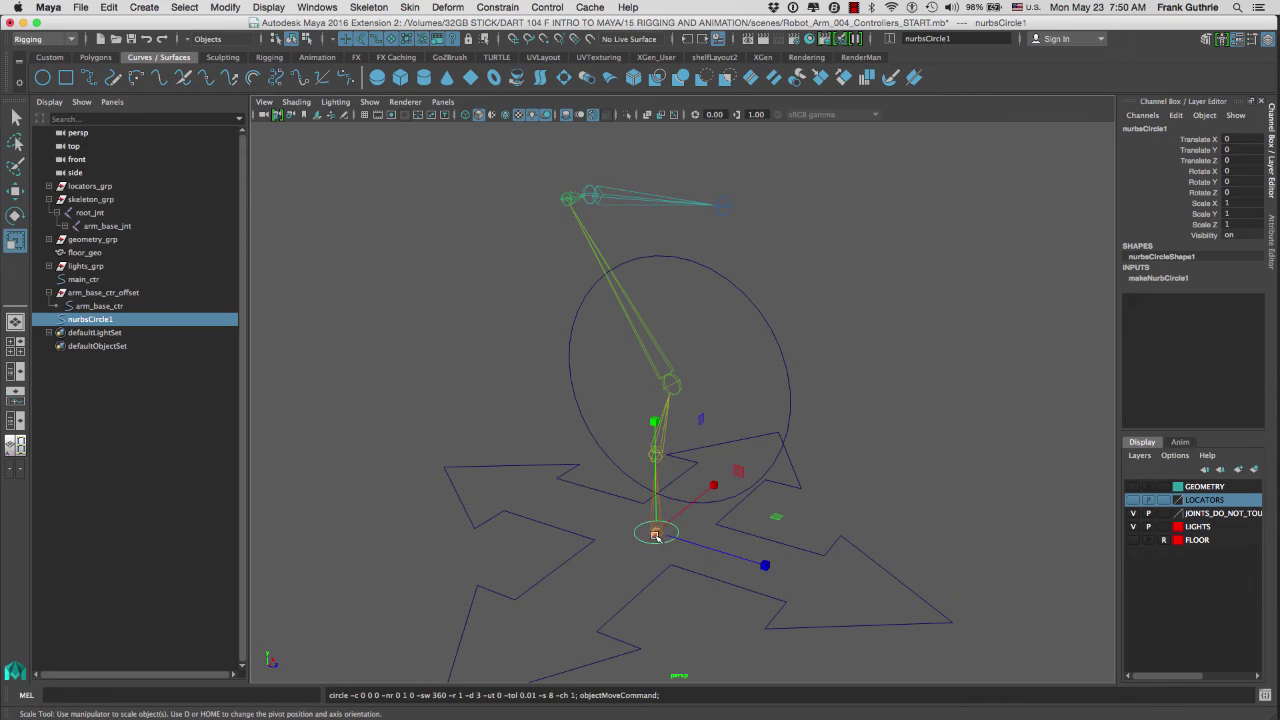
drag(655, 532, 816, 513)
click(1133, 486)
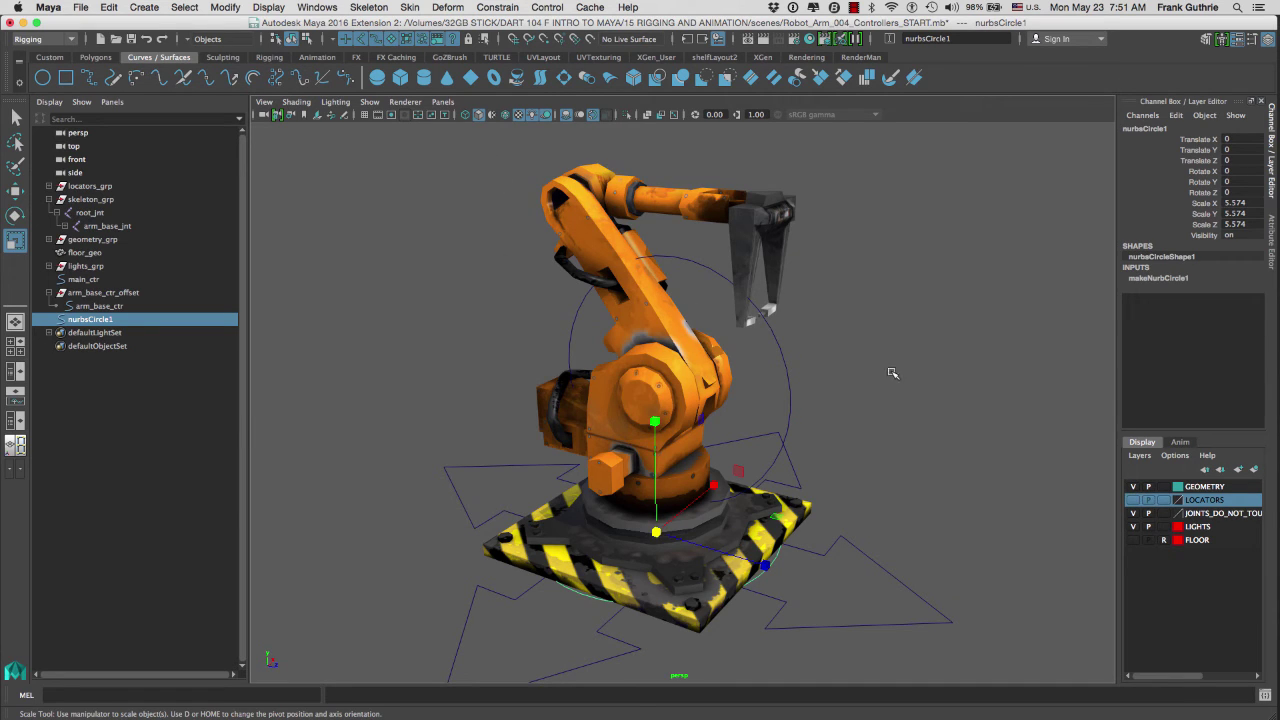
click(1133, 486)
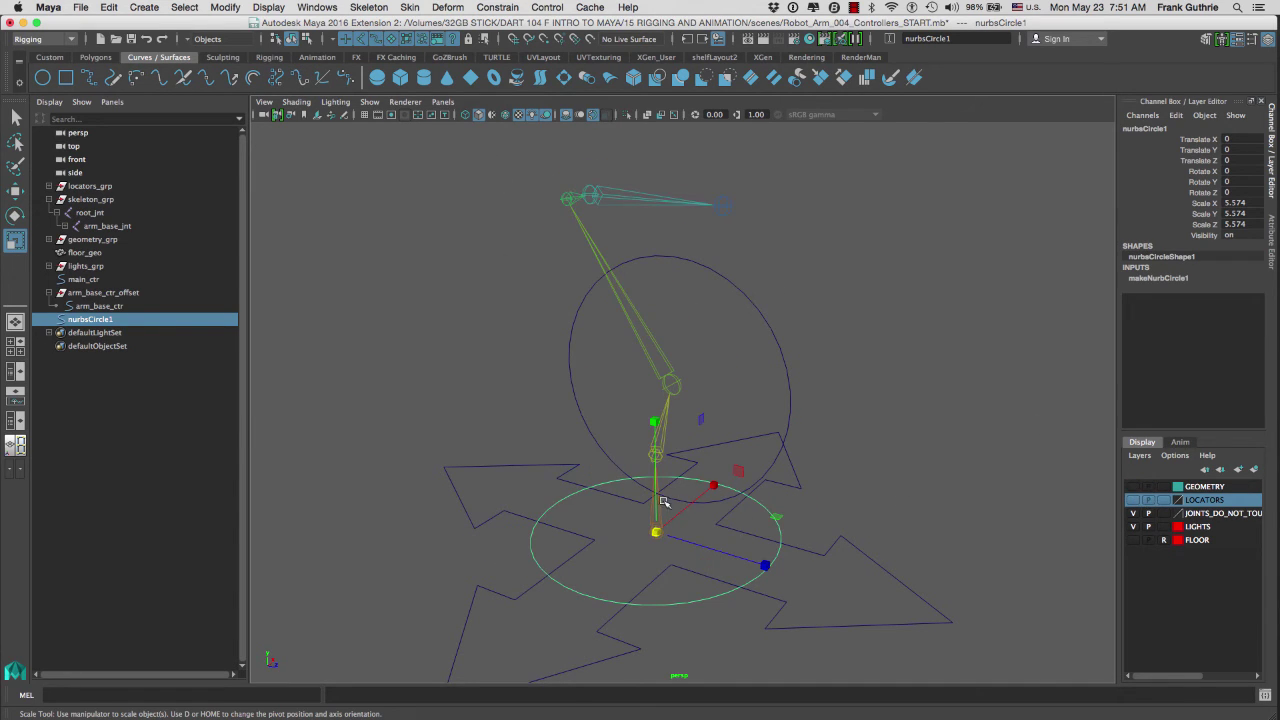
drag(659, 533, 615, 532)
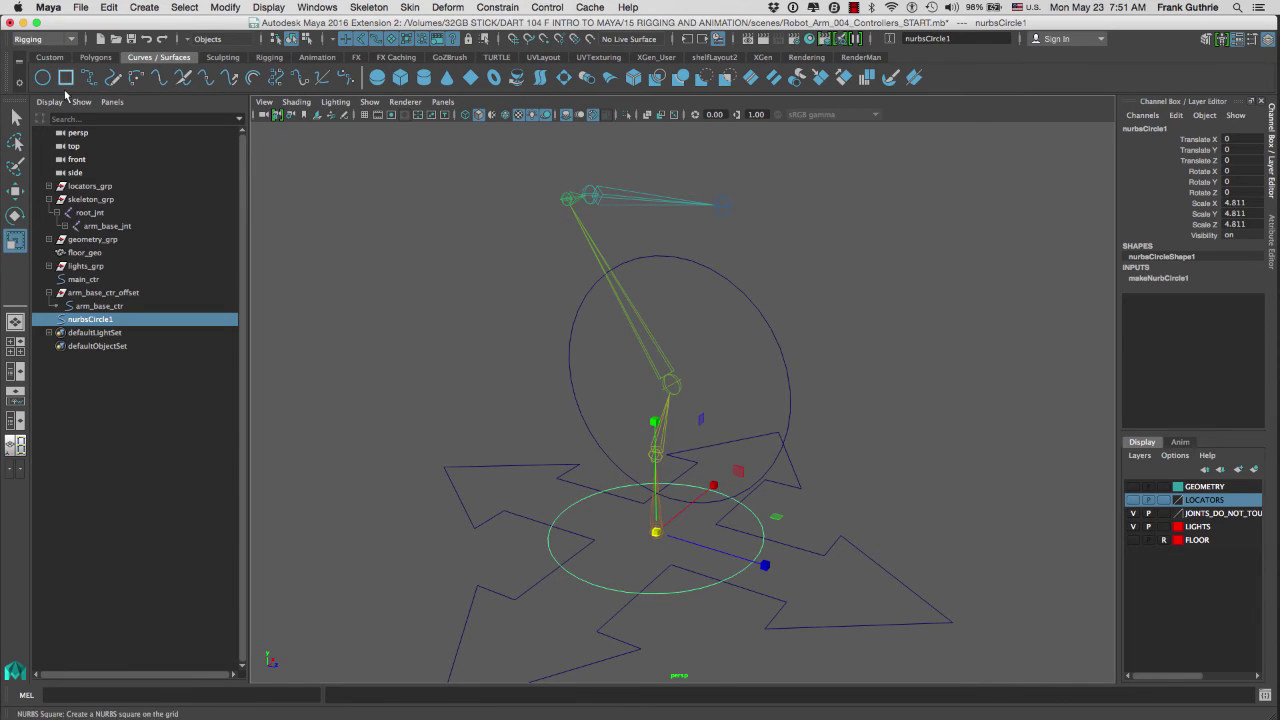
- Freeze the circle's transforms and delete its construction history
click(49, 57)
click(66, 76)
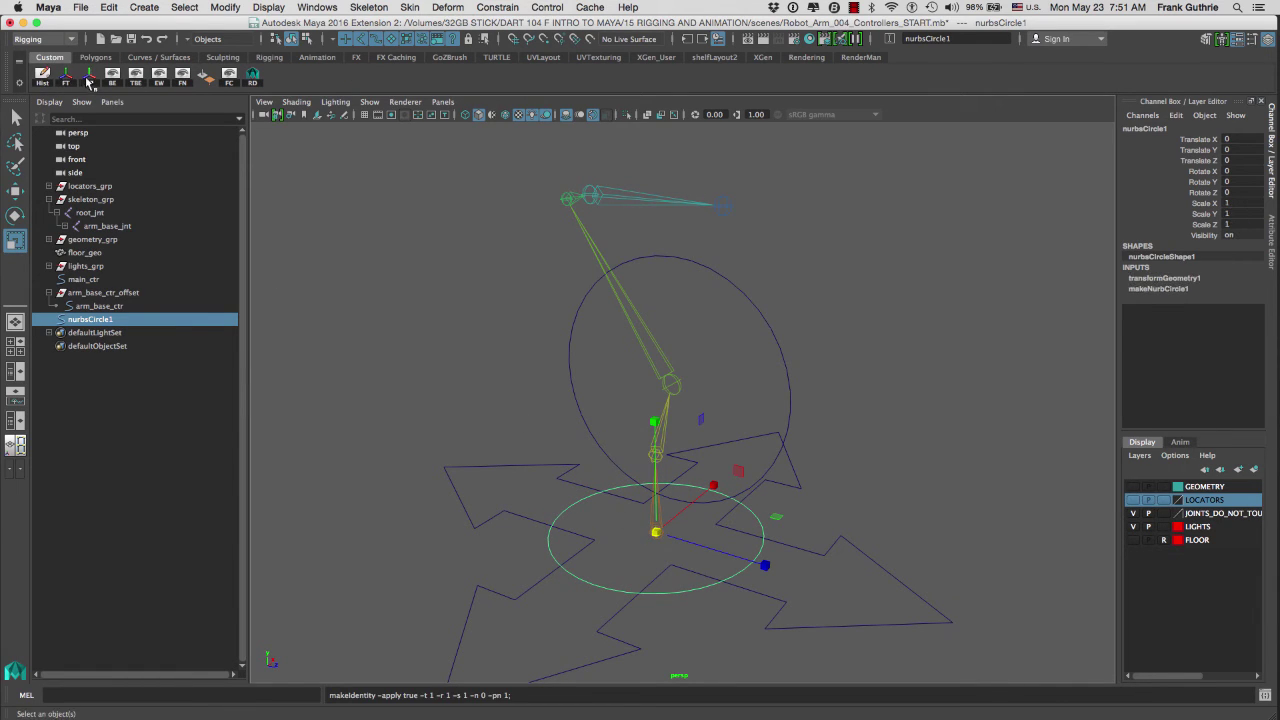
click(88, 78)
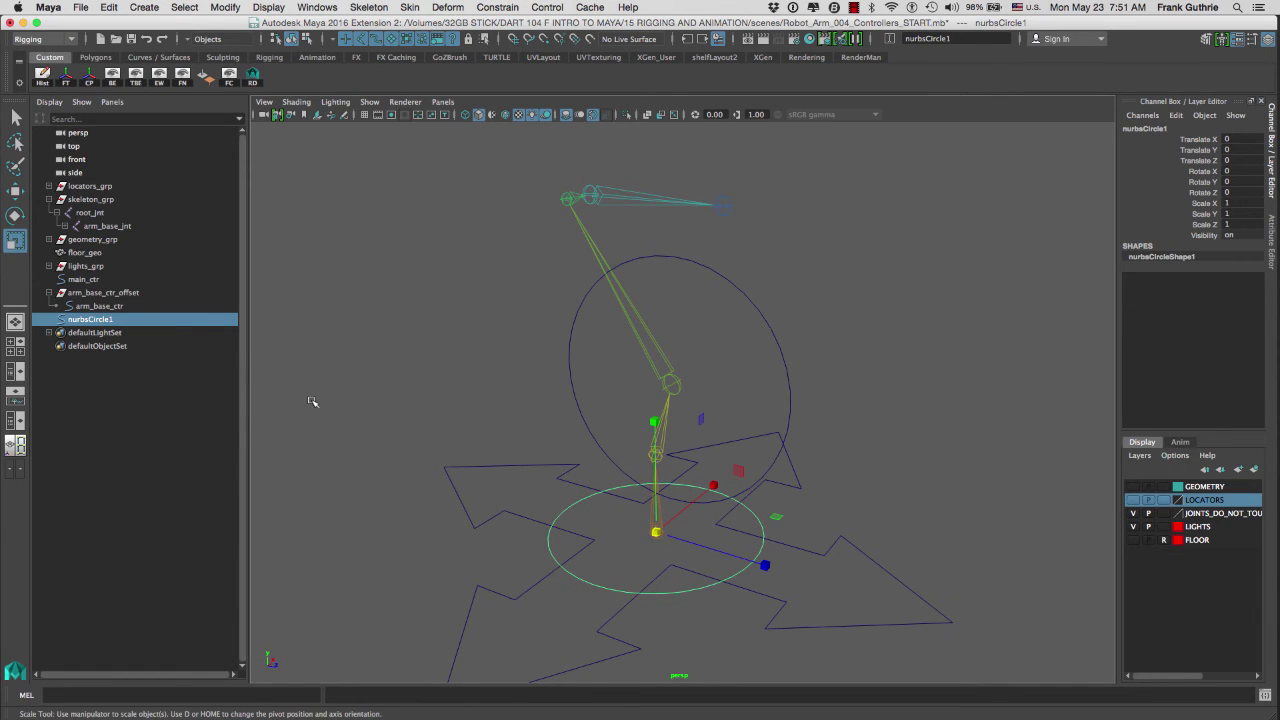
- Rename nurbsCircle1 to arm_ctr
double_click(92, 319)
text(arm_ct)
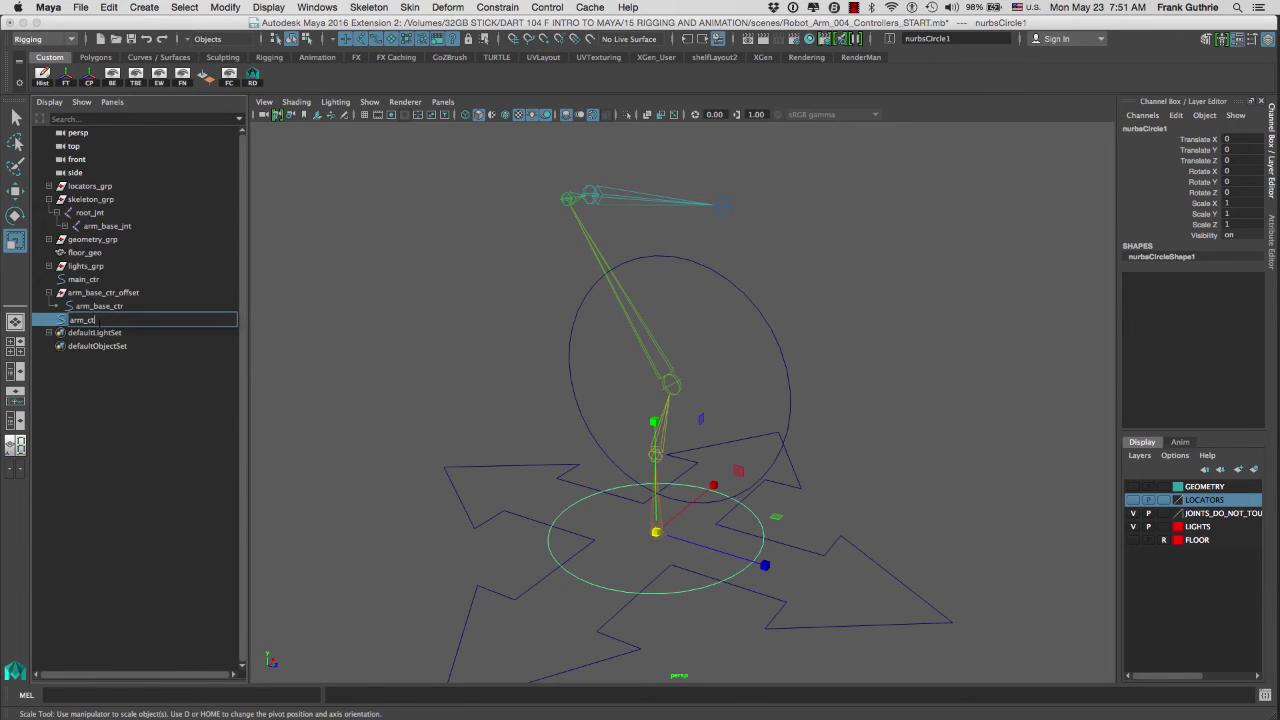
text(r)
key(Return)
- Create an empty group named arm_ctr_offset
click(108, 390)
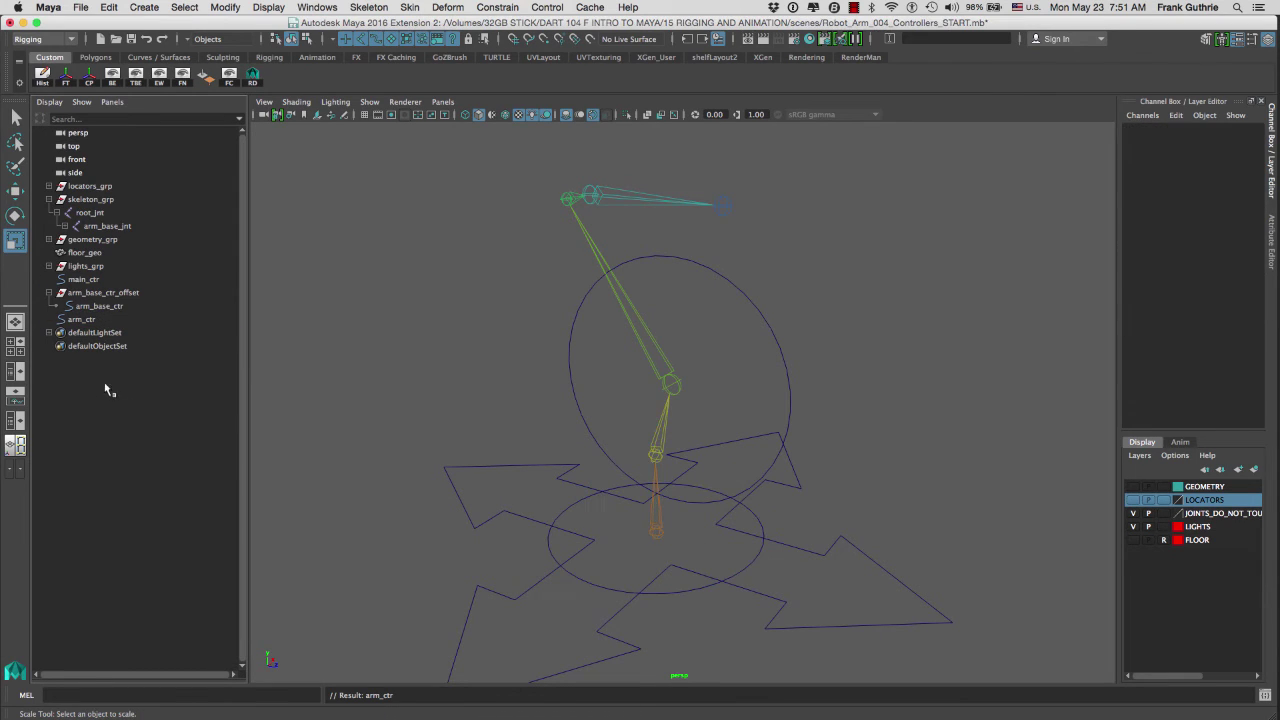
click(108, 8)
click(200, 257)
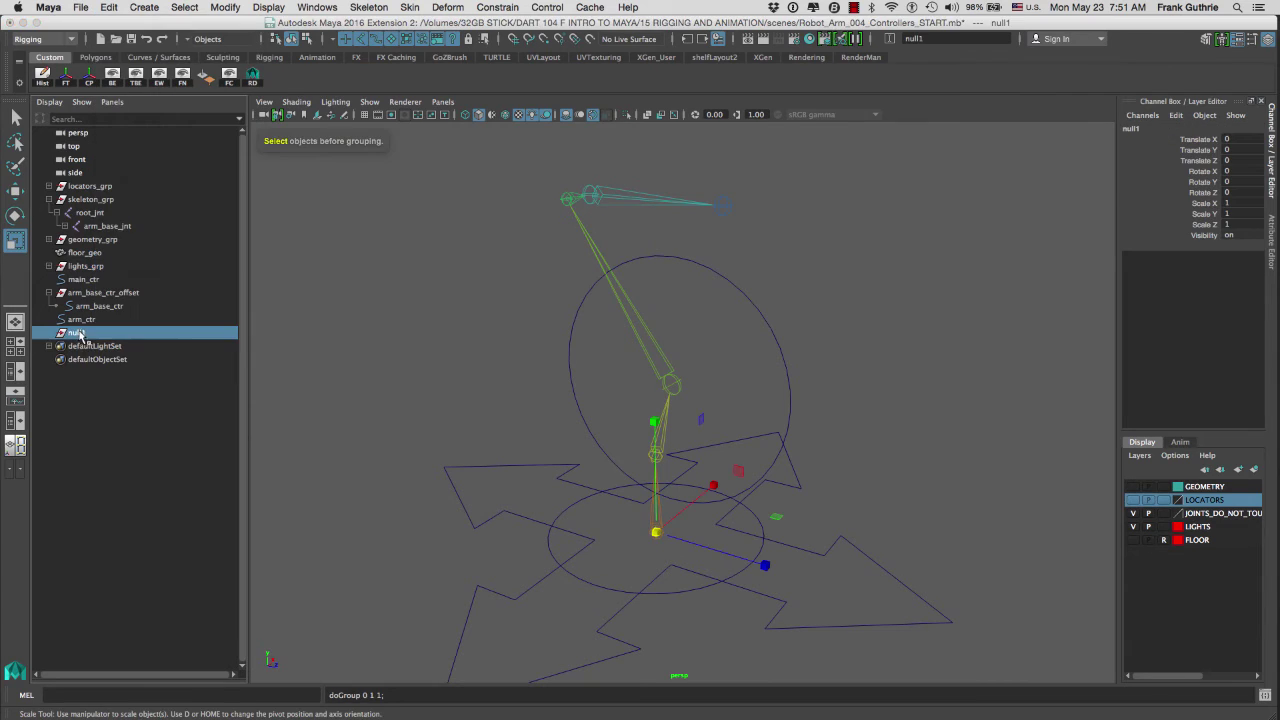
double_click(76, 333)
text(arm_c)
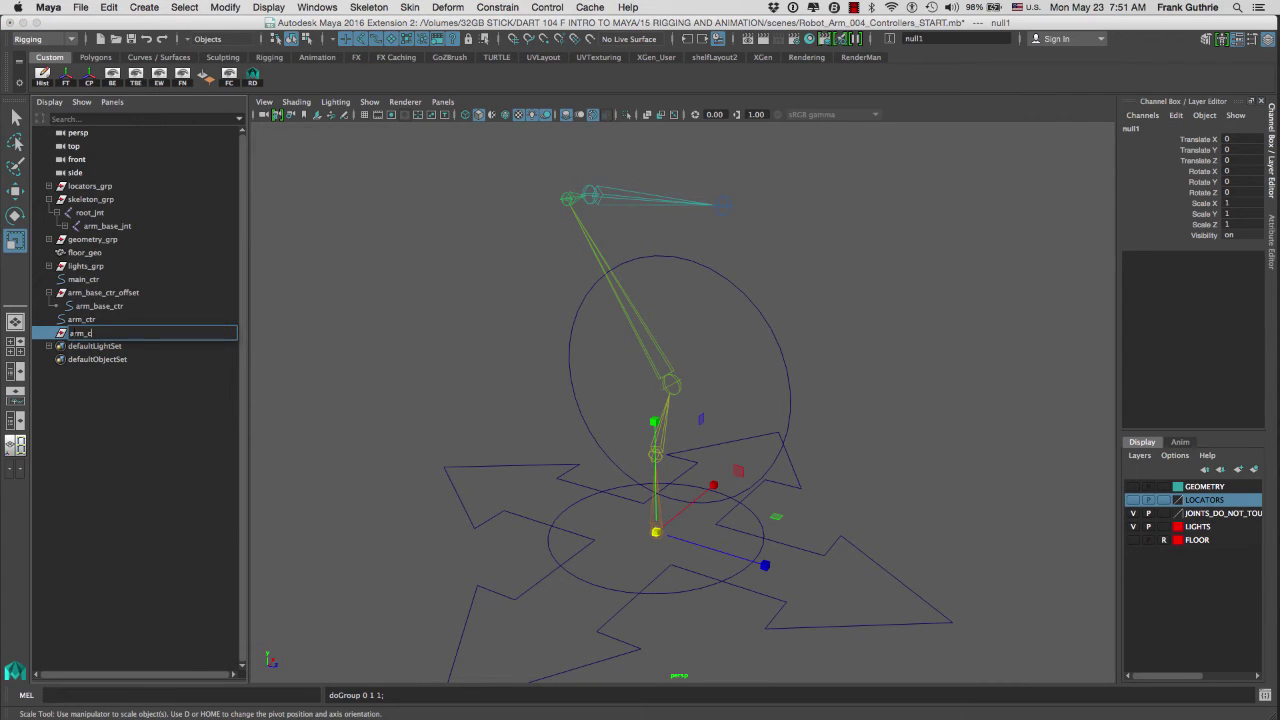
text(tr_offset)
key(Return)
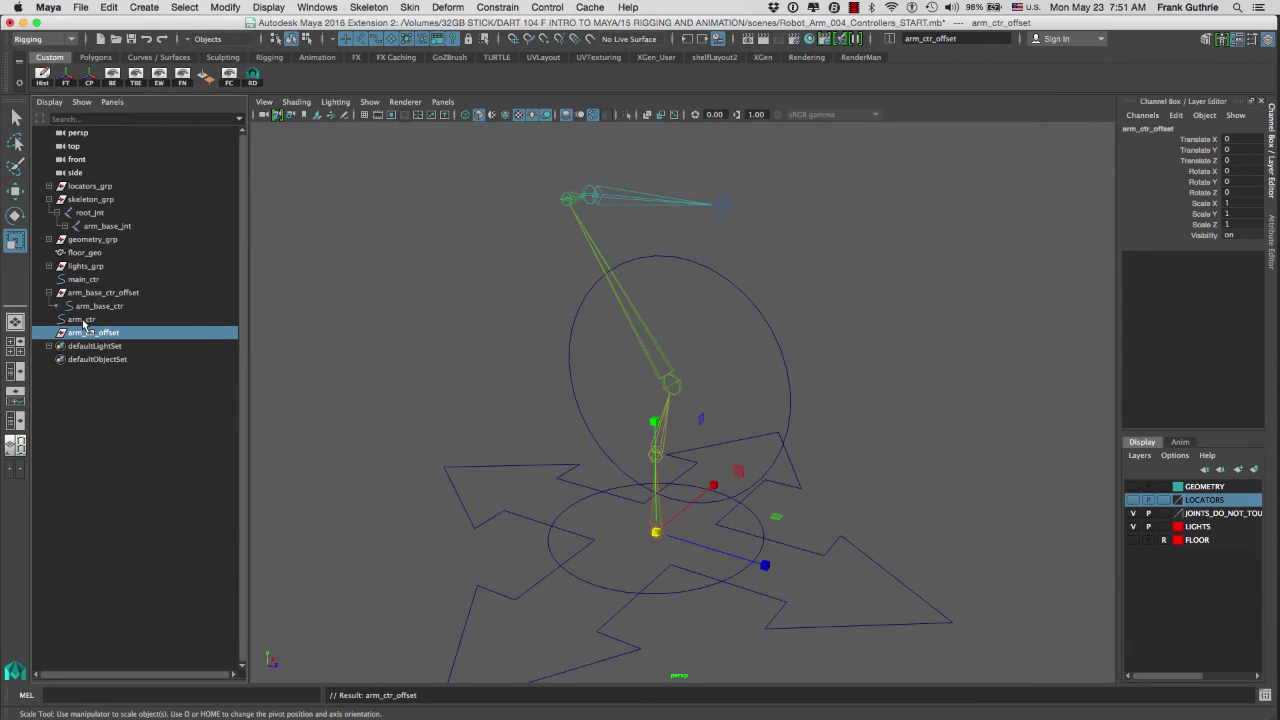
- Parent arm_ctr under arm_ctr_offset, then pick the elbow joint
click(81, 320)
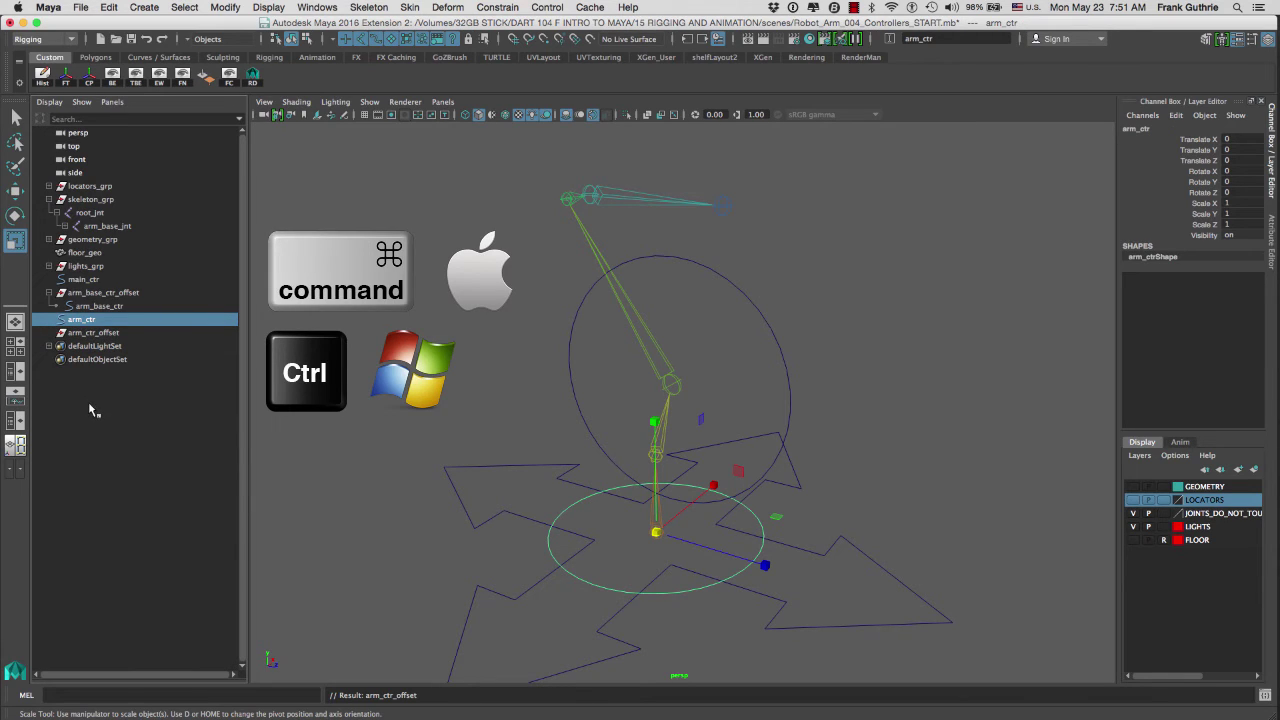
super+click(97, 334)
key(p)
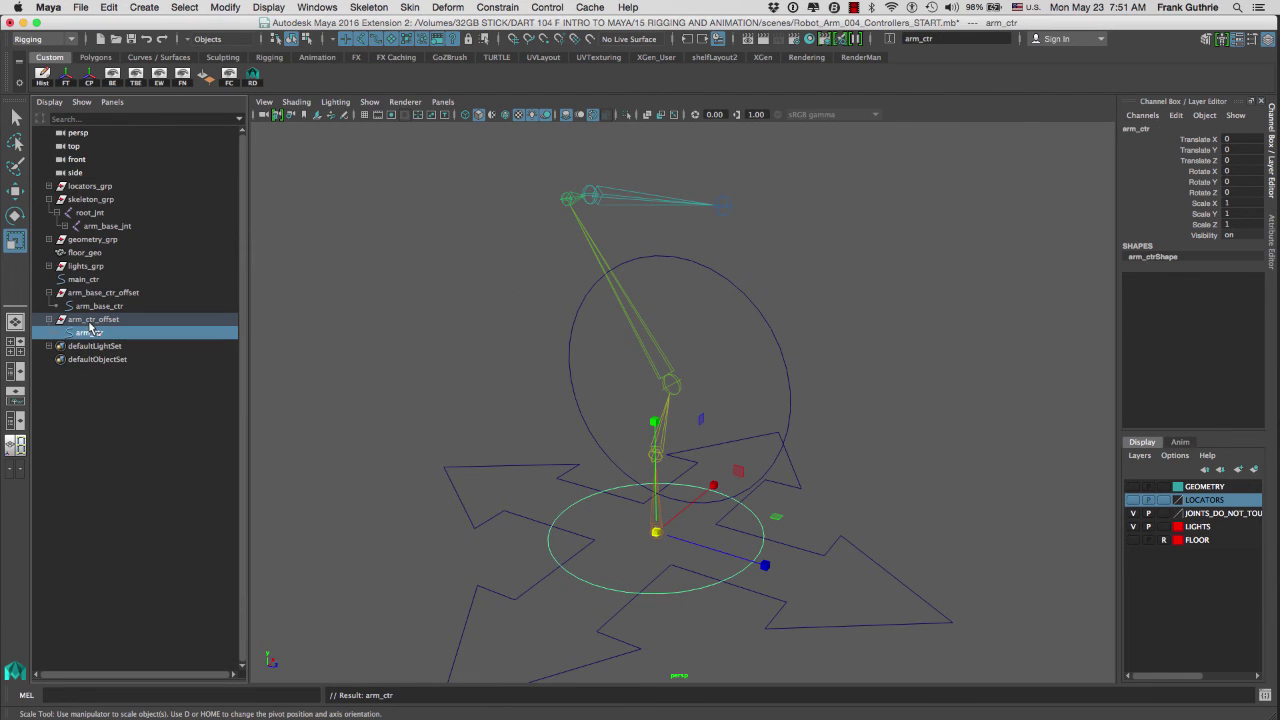
click(557, 212)
mouse_move(557, 212)
alt+mouse_down()
mouse_move(491, 246)
mouse_move(540, 195)
alt+mouse_up()
key(q)
click(538, 190)
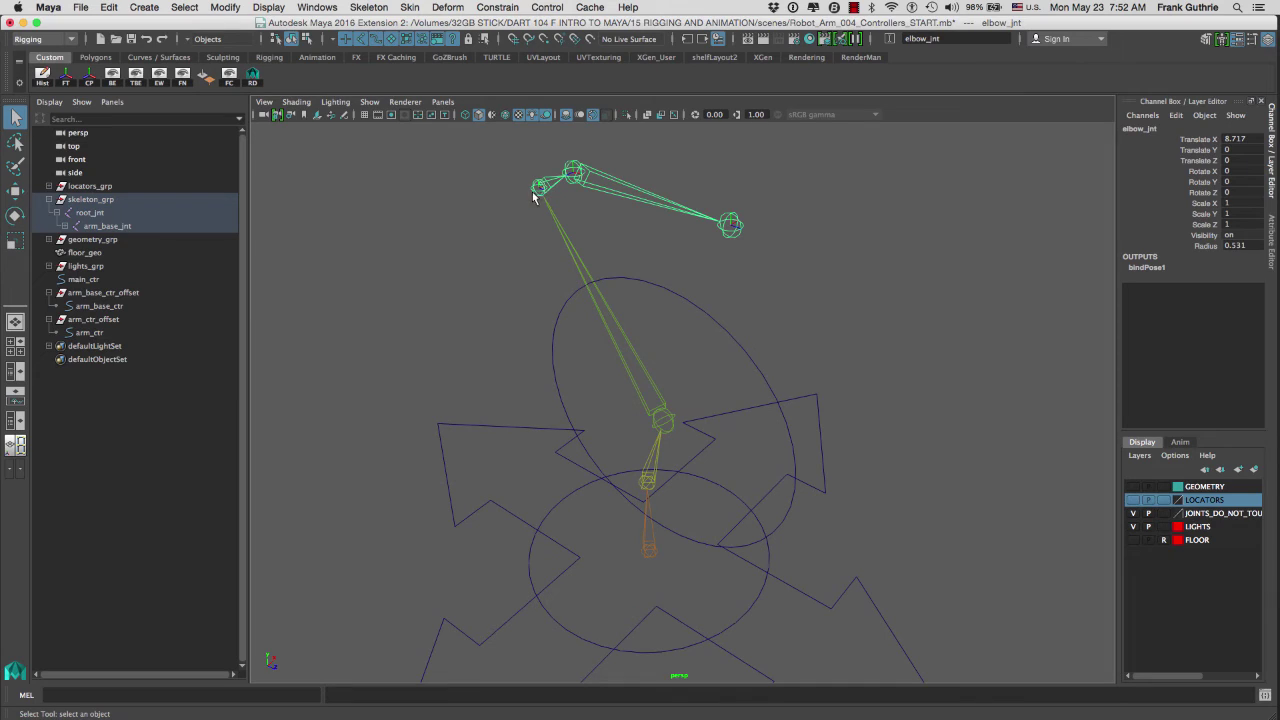
- Orient- and point-constrain arm_ctr_offset to elbow_jnt, moving arm_ctr to the elbow
key(f)
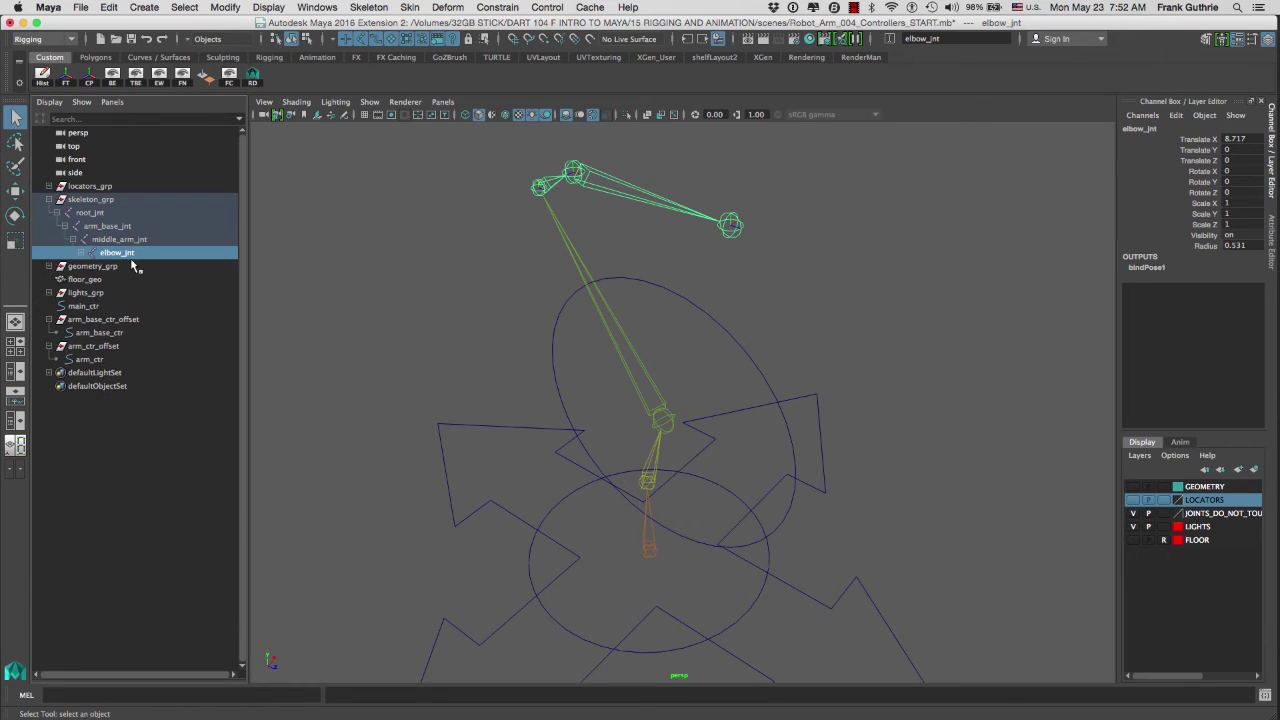
ctrl+click(104, 347)
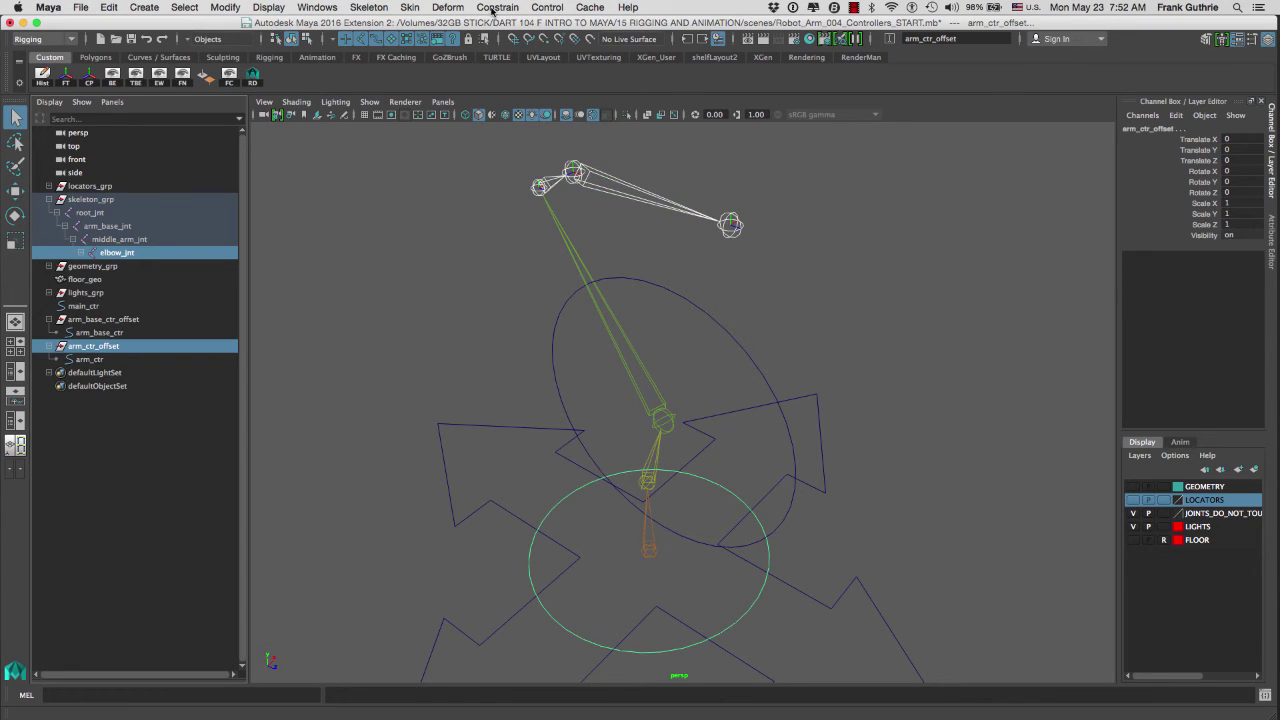
click(494, 8)
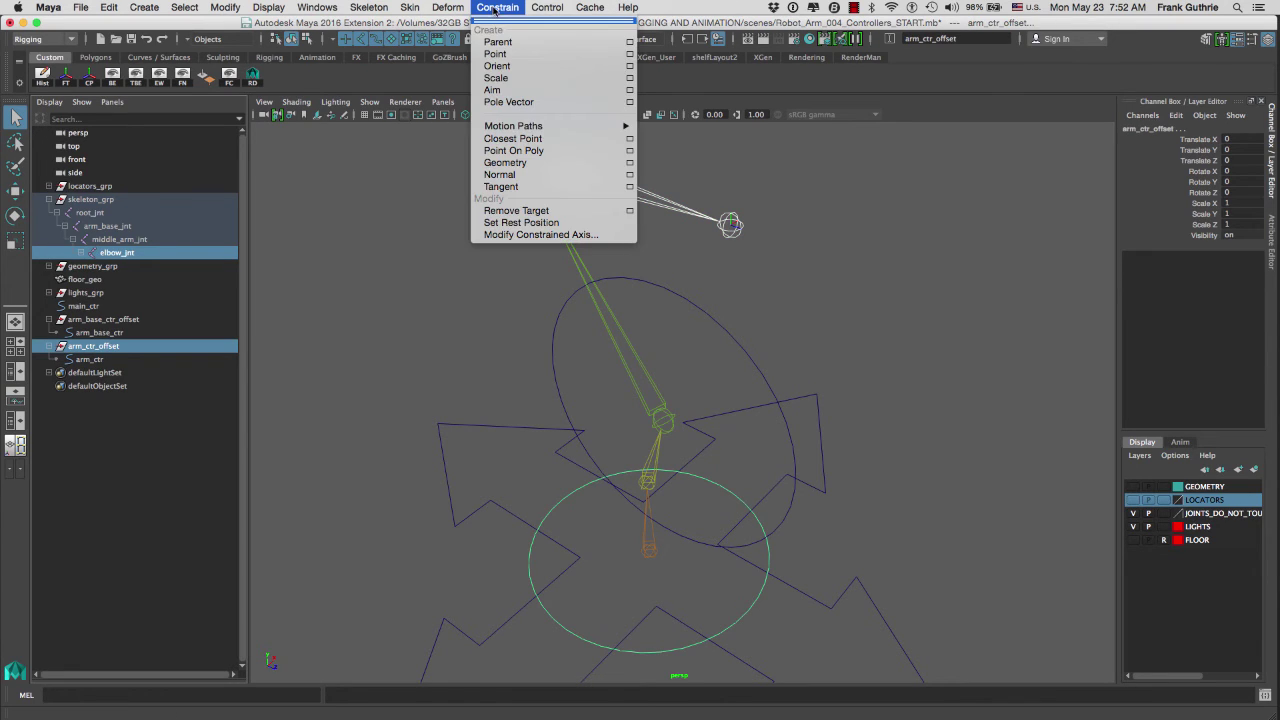
click(497, 66)
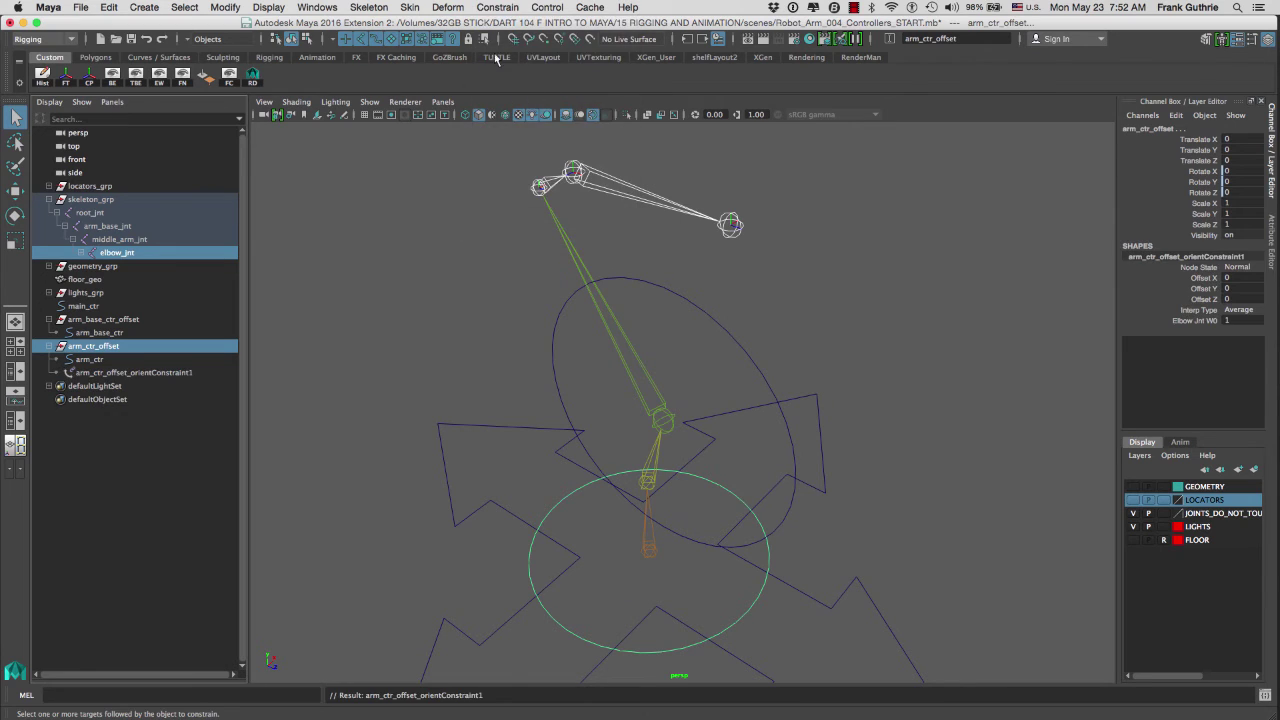
click(490, 8)
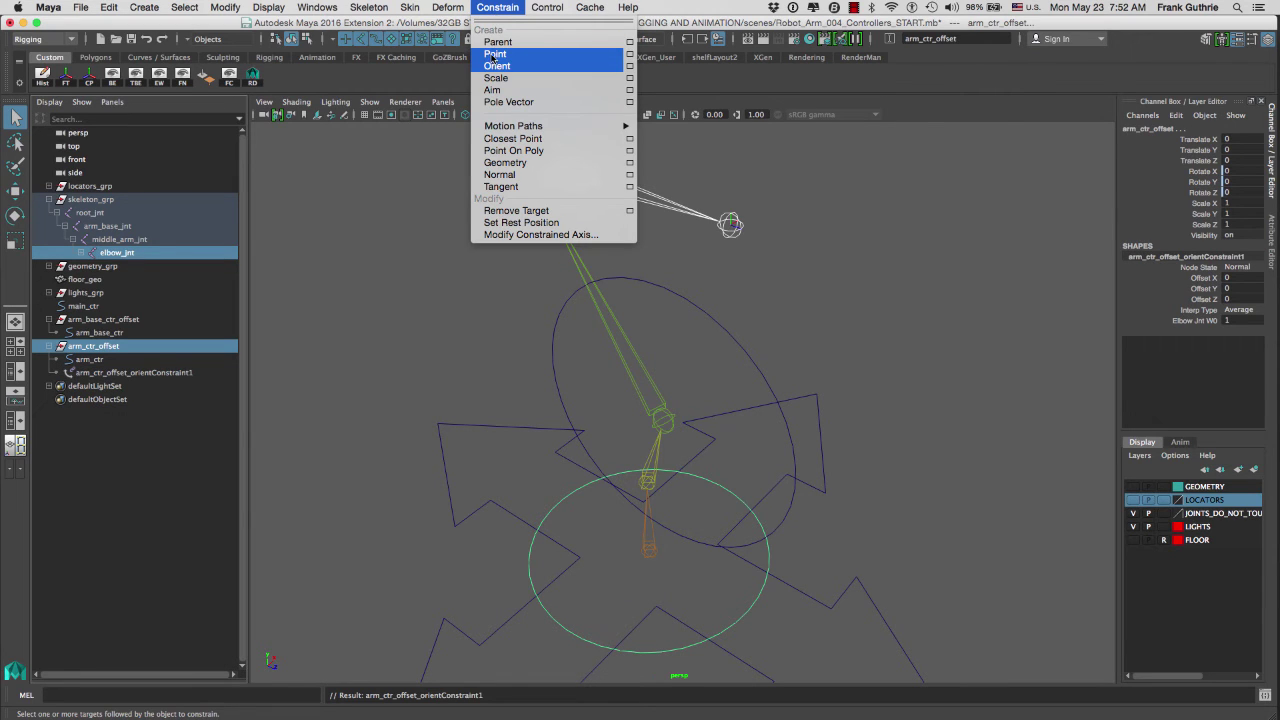
click(495, 55)
alt+drag(531, 243, 570, 252)
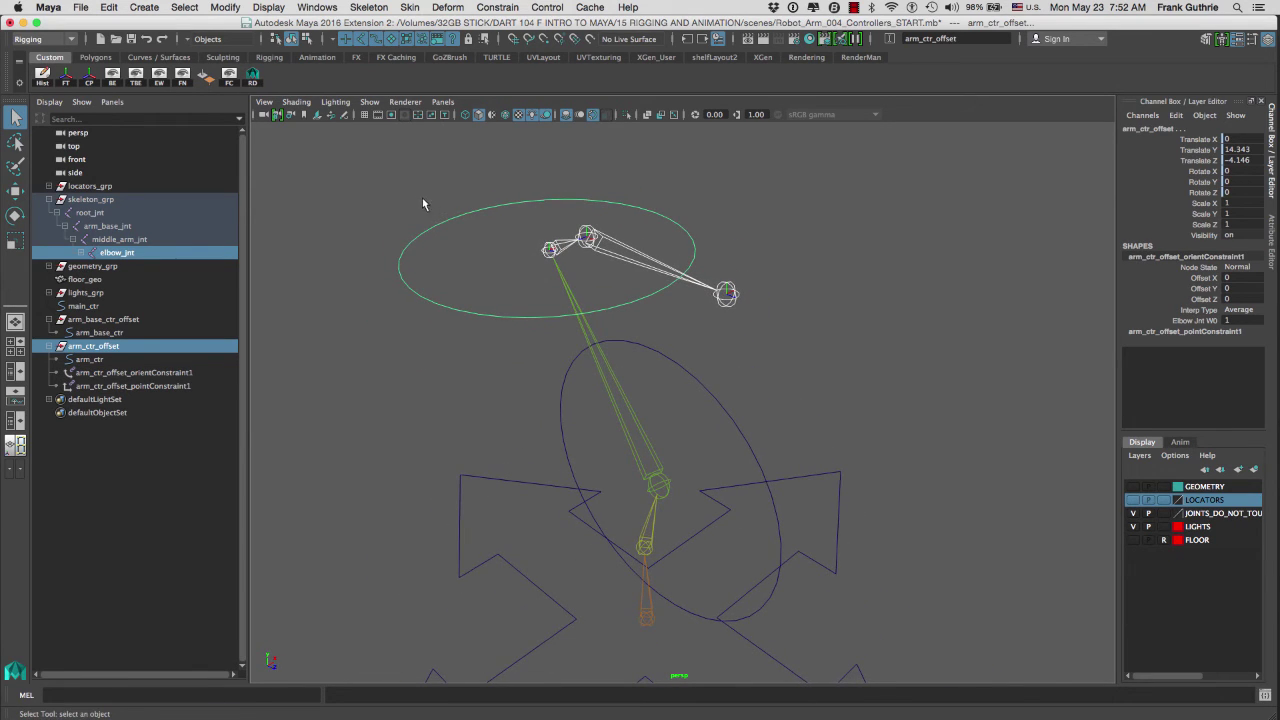
click(456, 247)
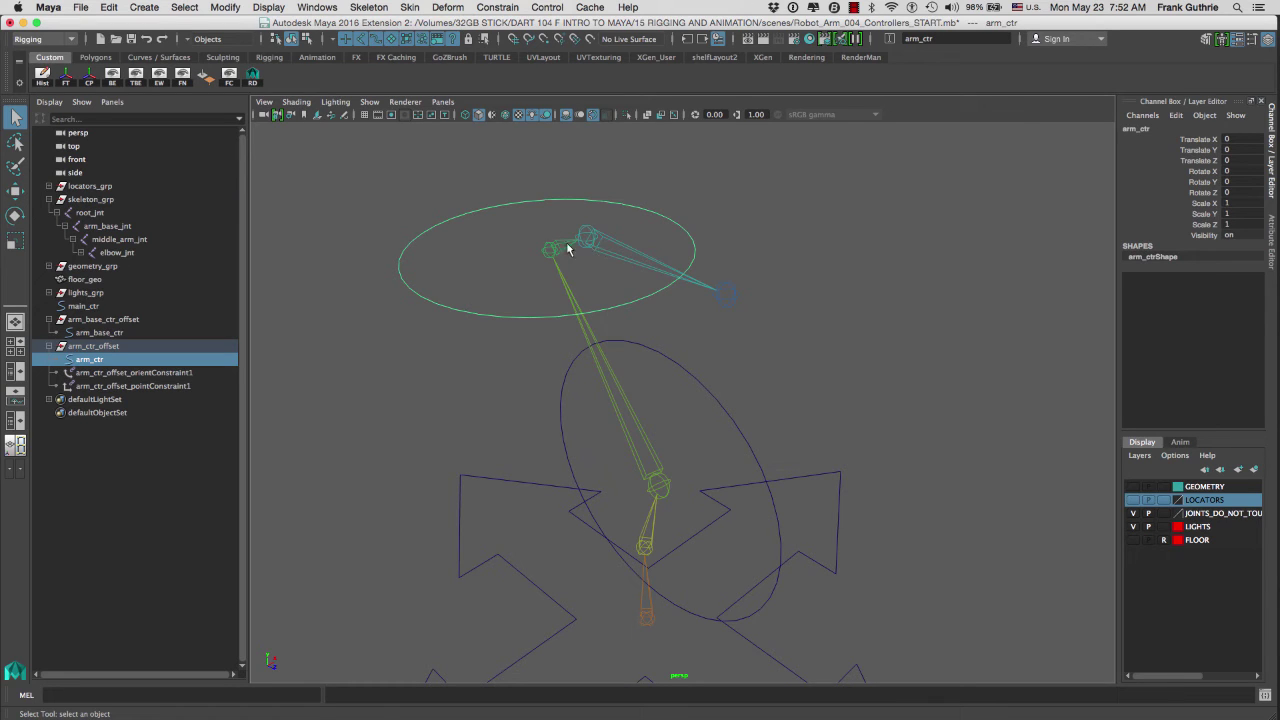
- Set arm_ctr's Rotate Z to 90 and show the robot geometry
key(e)
drag(567, 249, 520, 230)
click(1230, 192)
text(9)
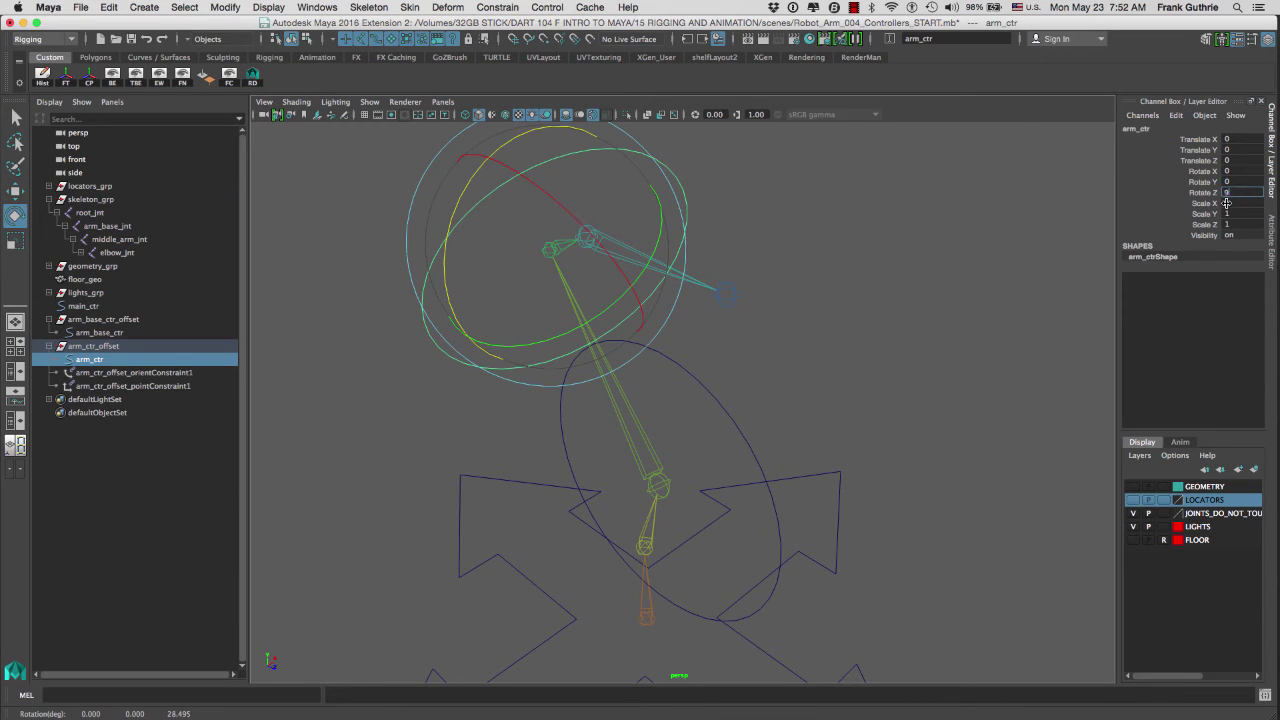
text(0)
key(Return)
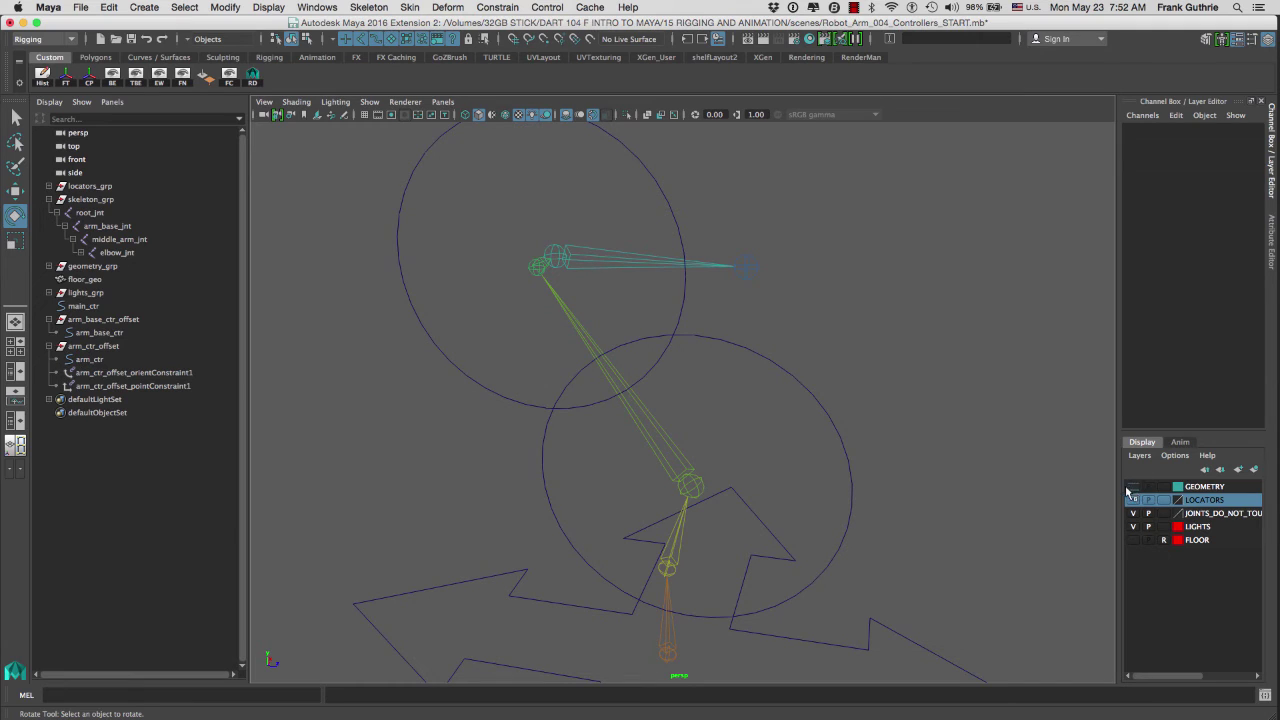
click(1133, 487)
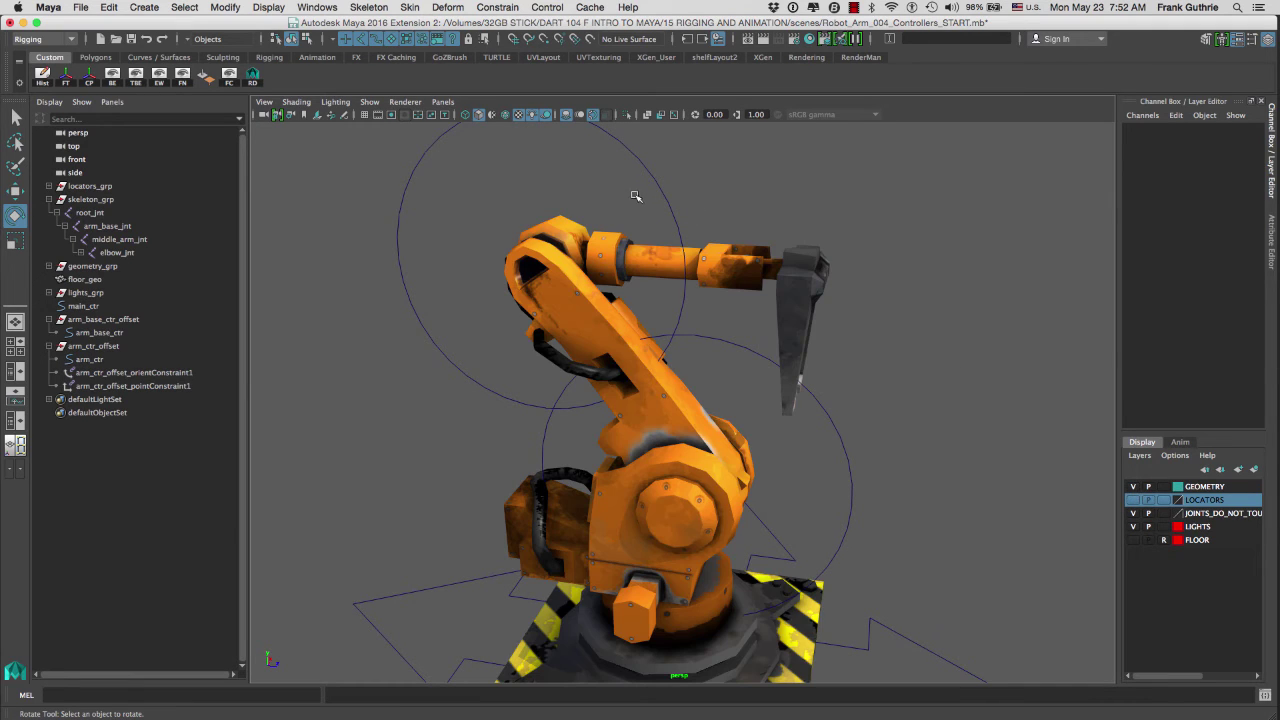
- Scale arm_ctr down to 0.5 around the elbow and freeze its transforms
click(640, 196)
key(r)
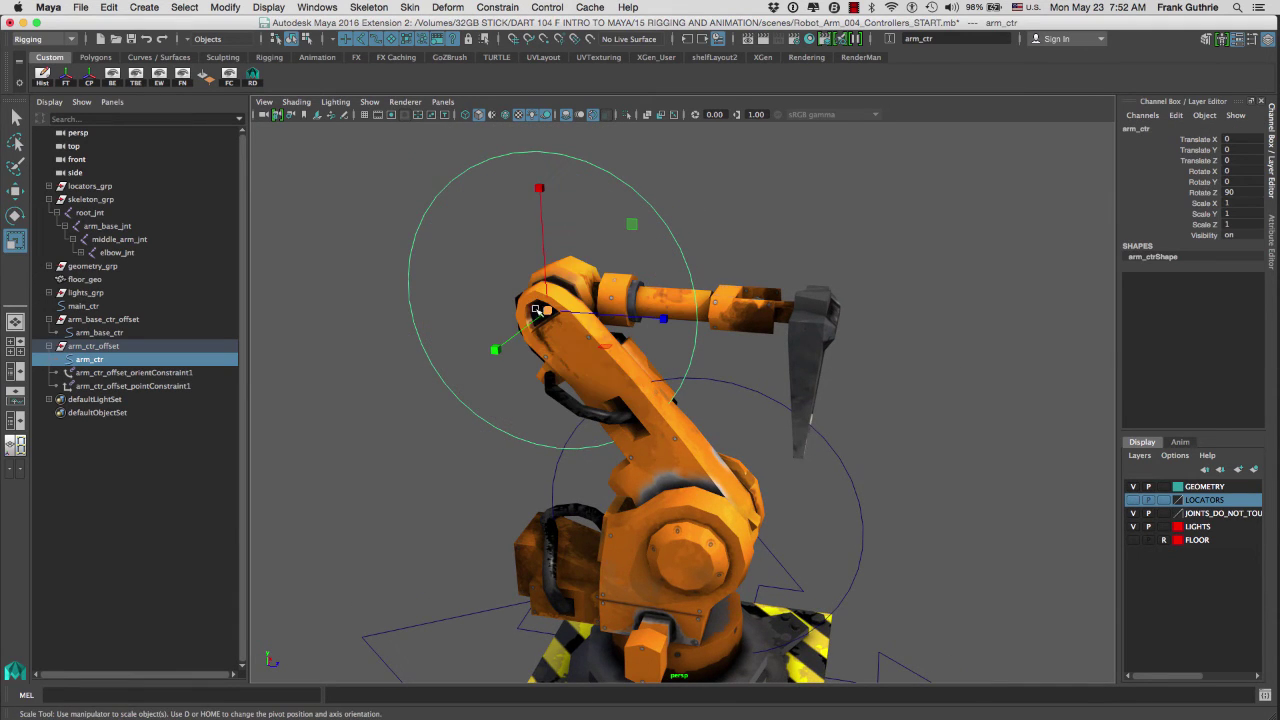
drag(548, 311, 430, 321)
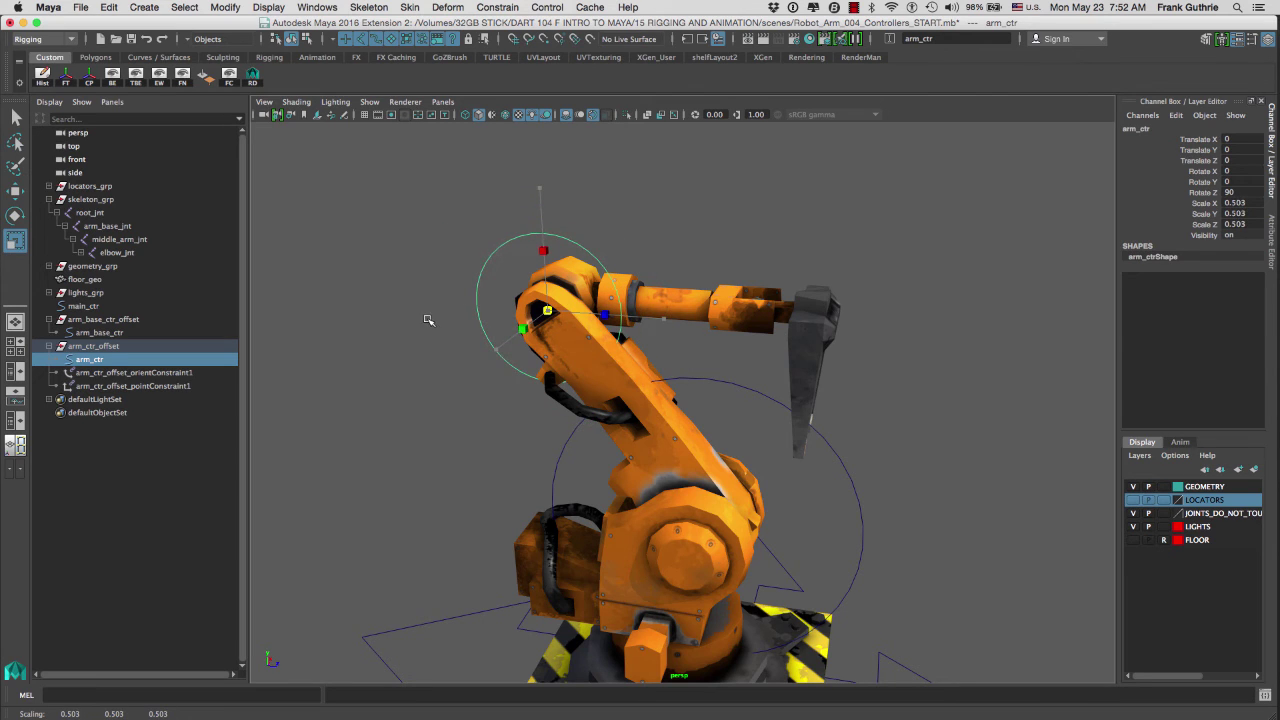
key(e)
alt+drag(749, 289, 705, 276)
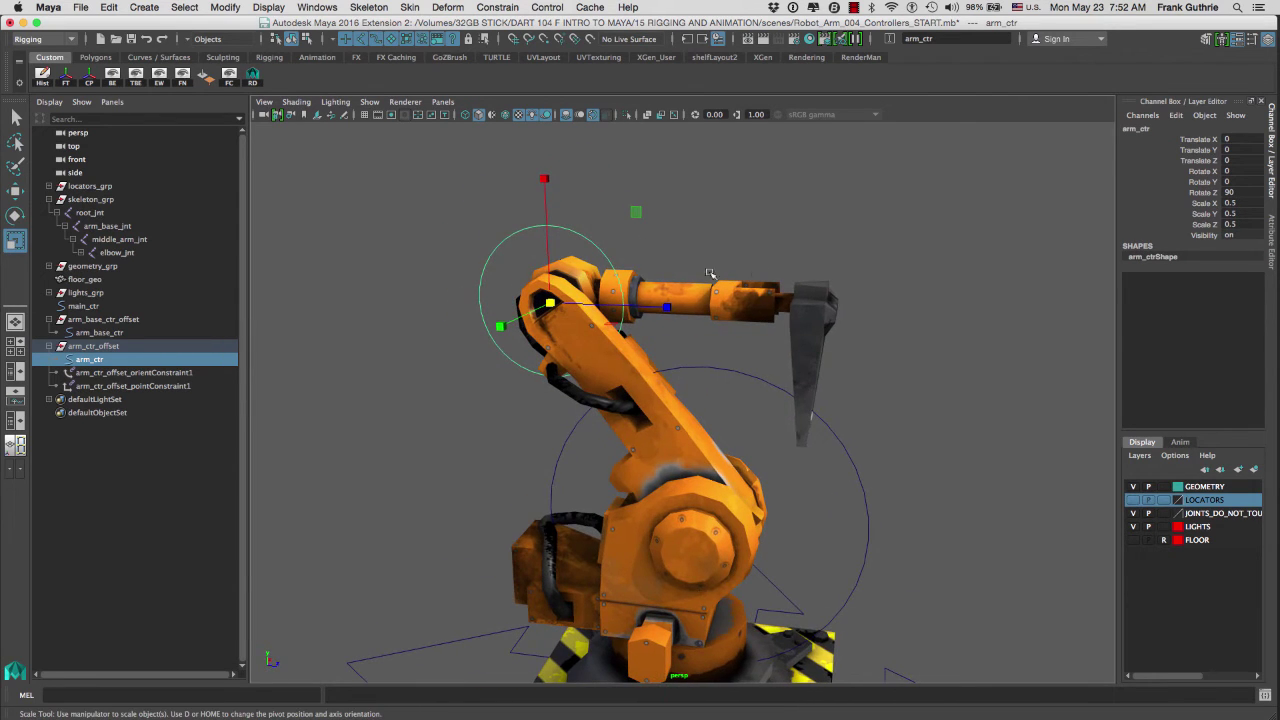
click(66, 78)
click(736, 214)
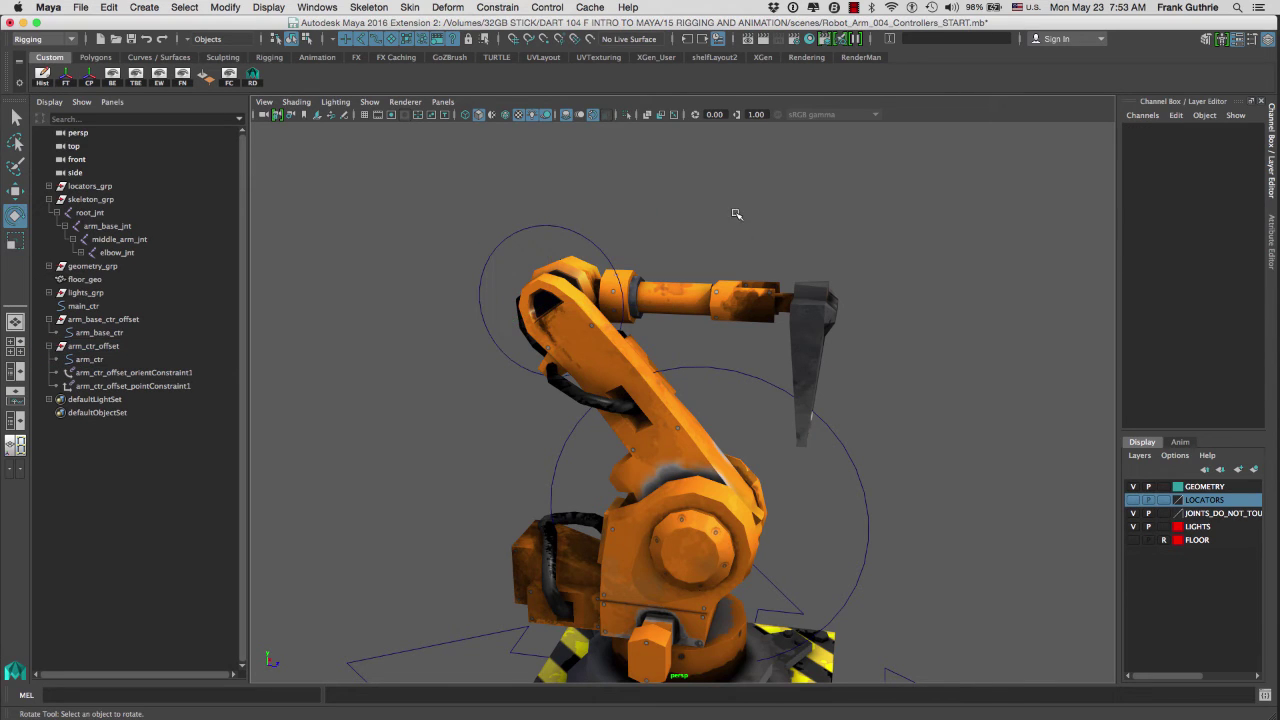
click(555, 236)
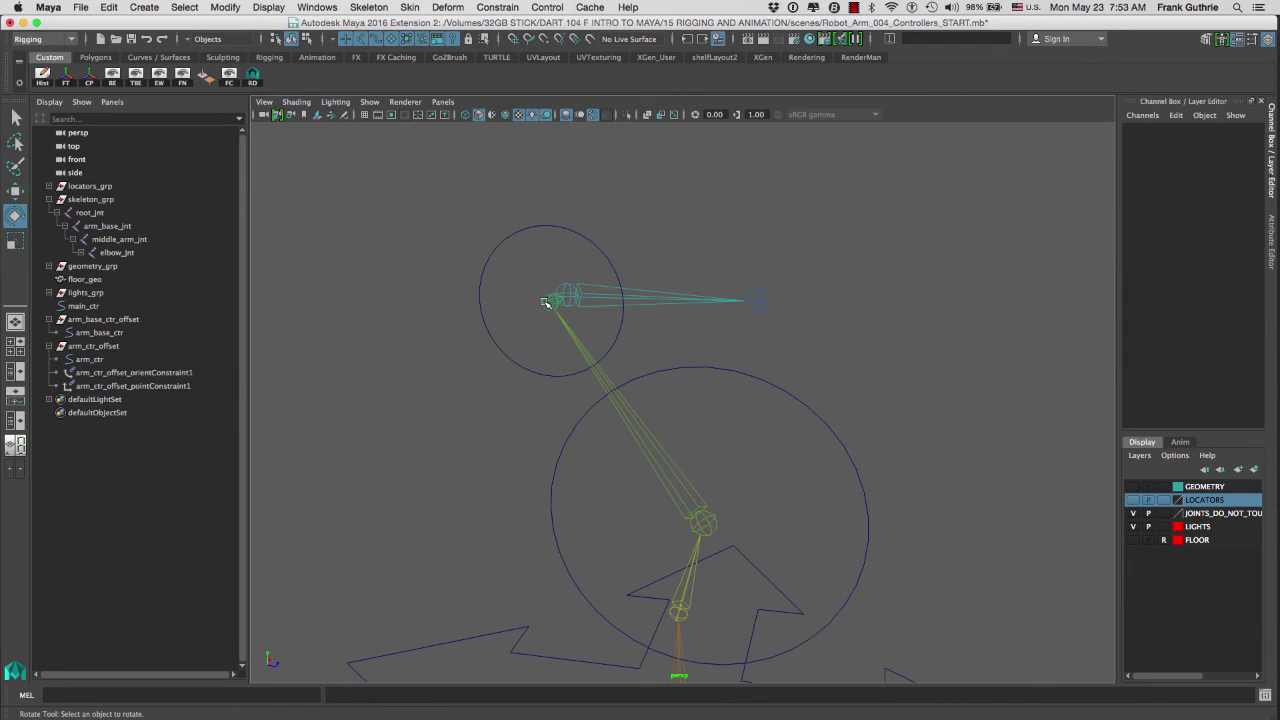
- Create a NURBS circle at the origin and scale it uniformly to about 2.956
click(545, 303)
mouse_move(766, 223)
alt+mouse_down()
mouse_move(723, 231)
mouse_move(754, 224)
alt+mouse_up()
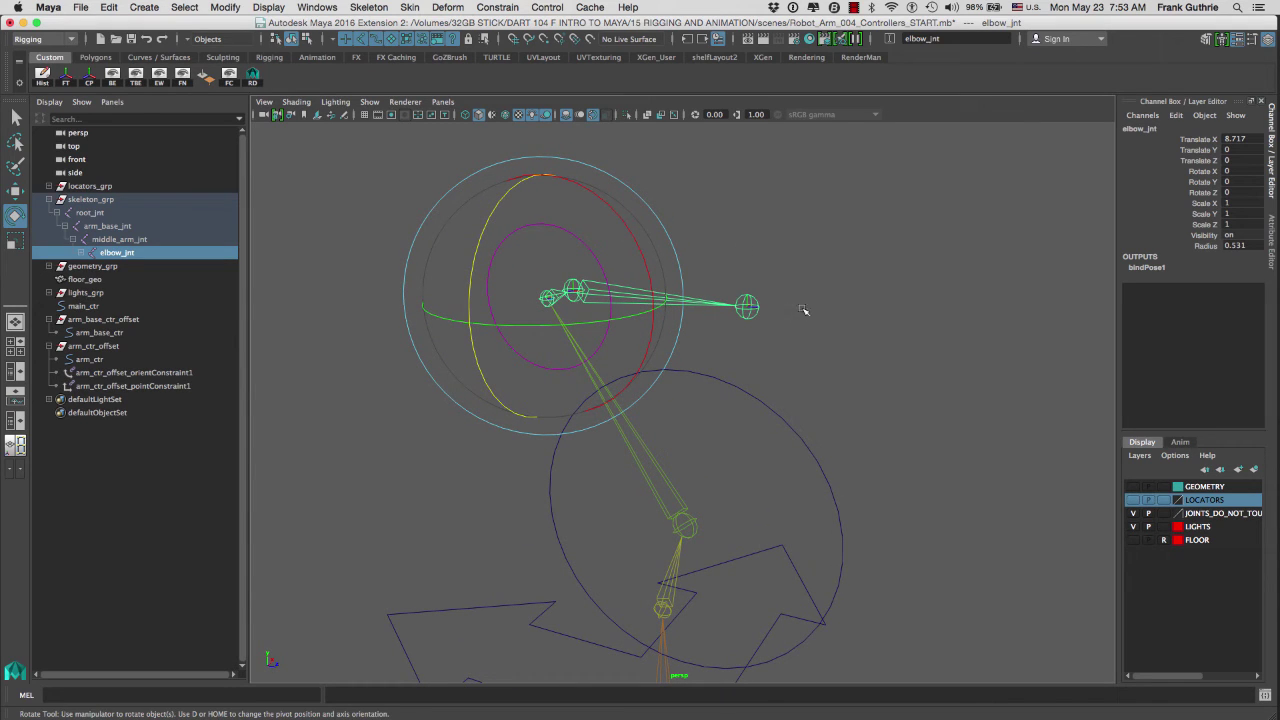
alt+middle_drag(804, 310, 766, 192)
key(q)
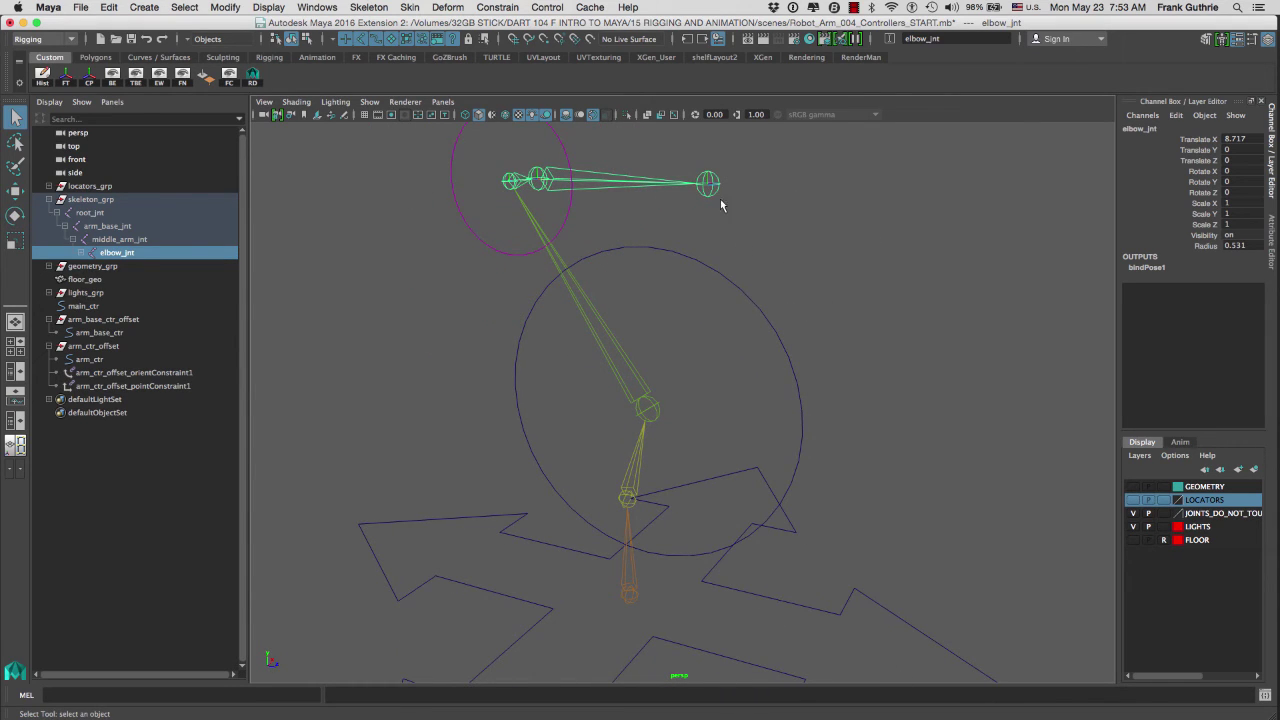
scroll(834, 313, down, 2)
click(140, 58)
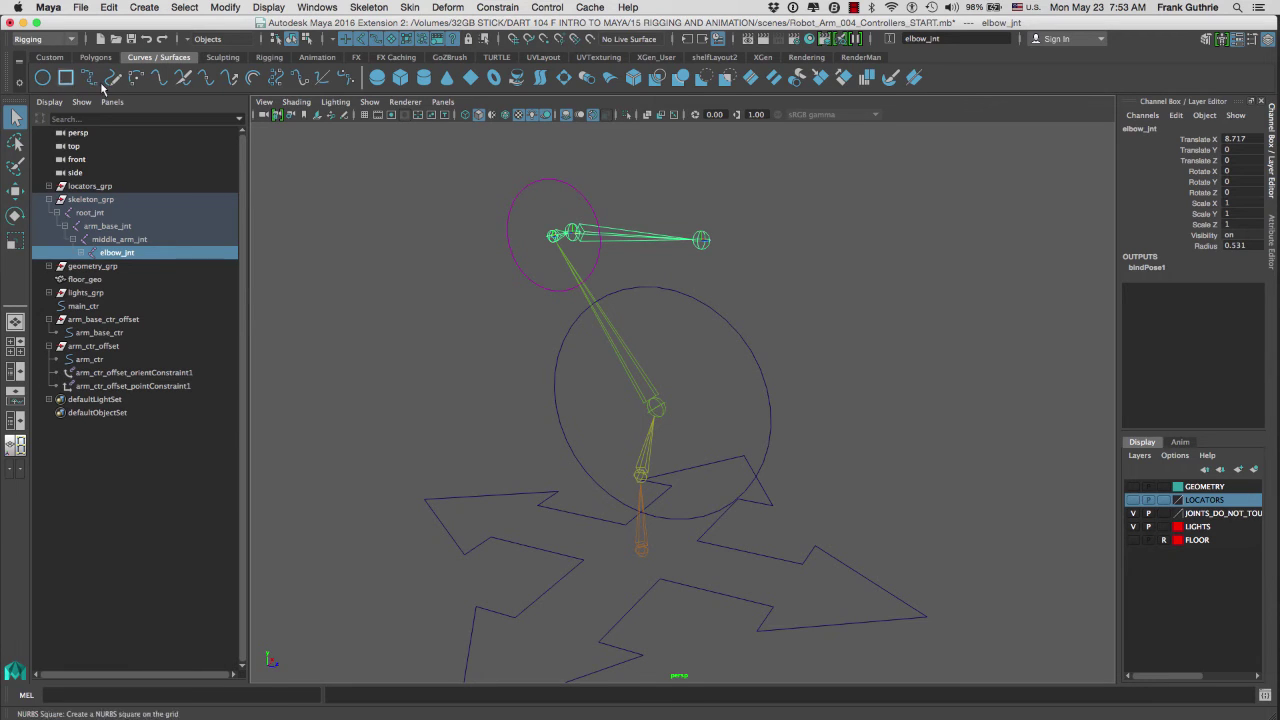
key(g)
key(r)
mouse_move(703, 523)
middle_down()
mouse_move(691, 540)
mouse_move(708, 540)
middle_up()
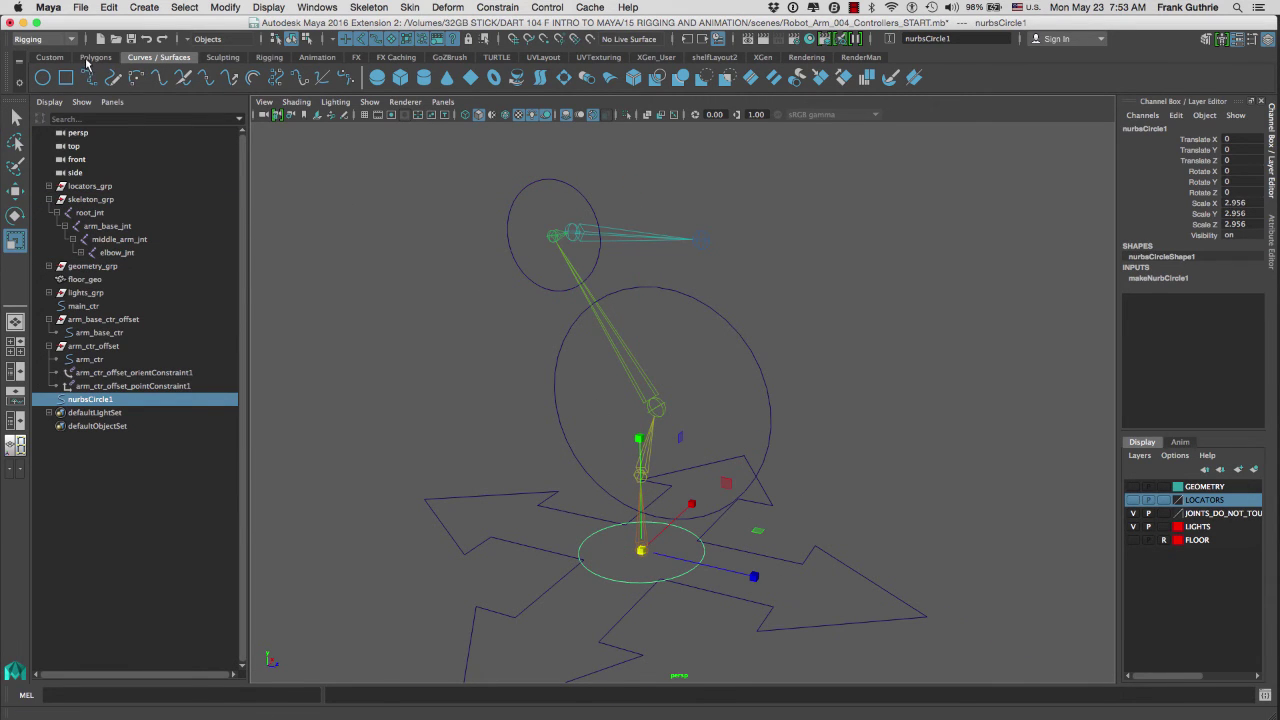
- Freeze nurbsCircle1's transforms so scale reads 1 and create an empty group null1
click(50, 58)
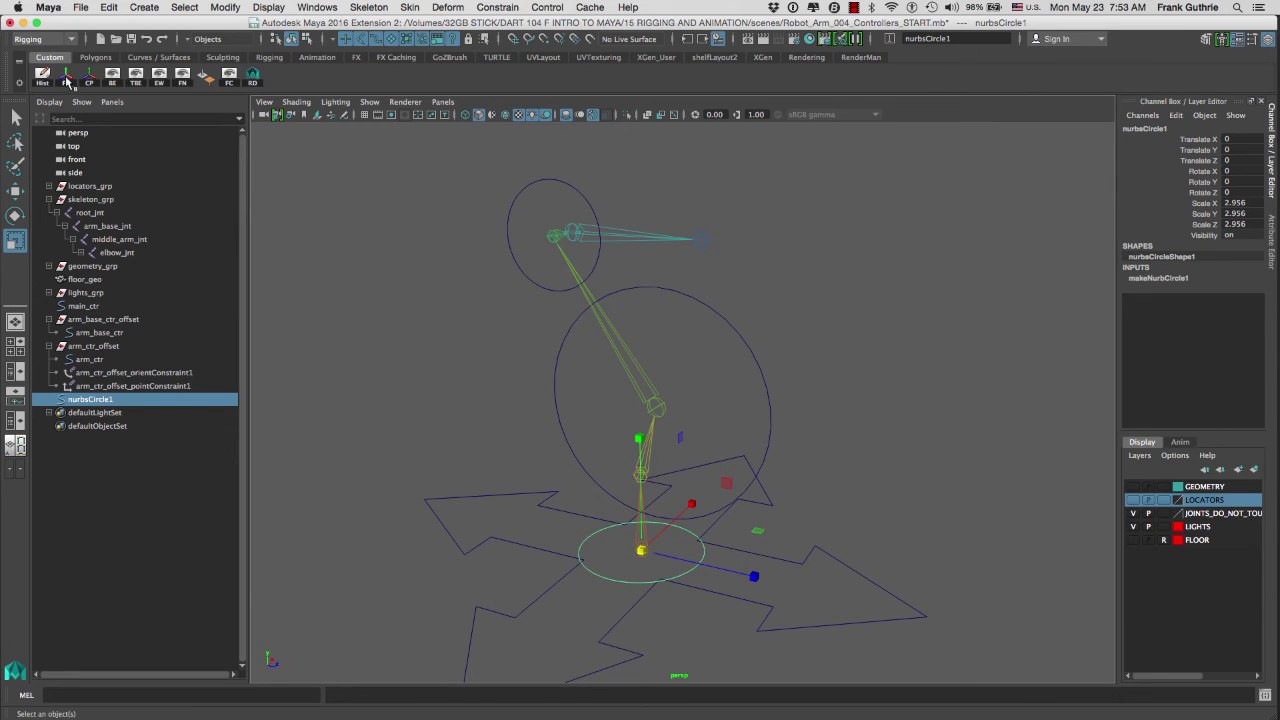
click(66, 77)
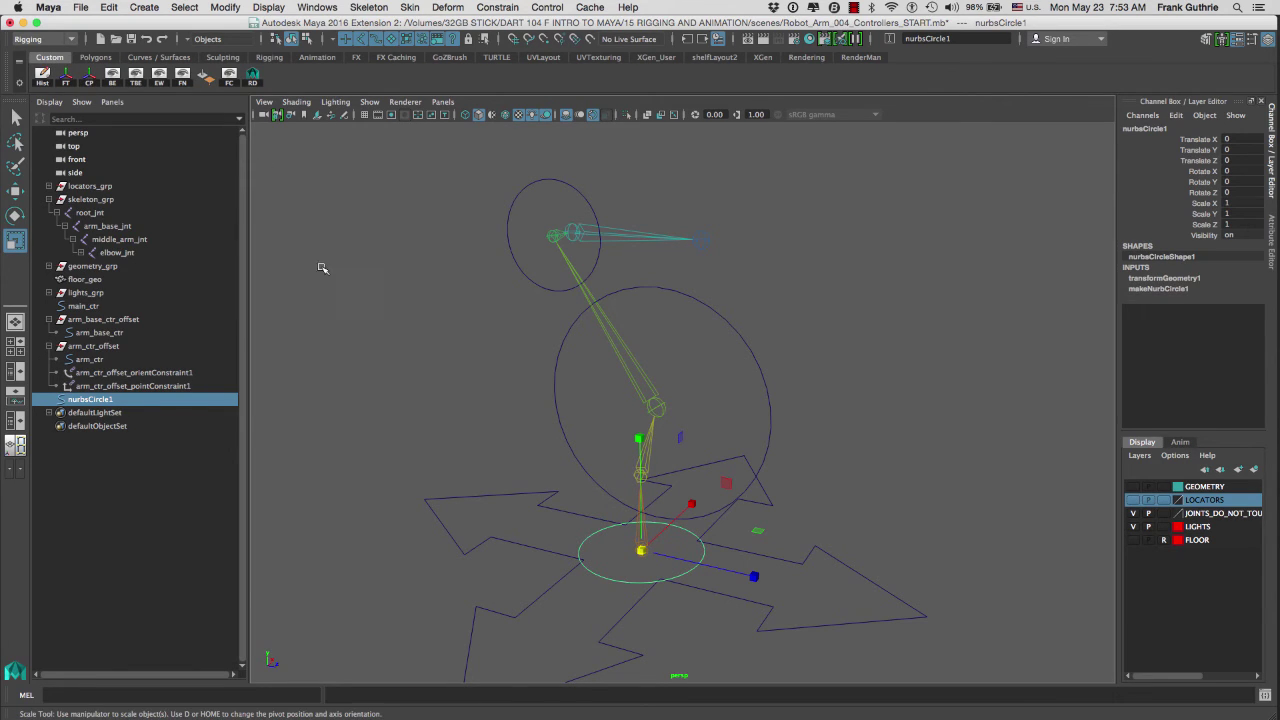
click(118, 437)
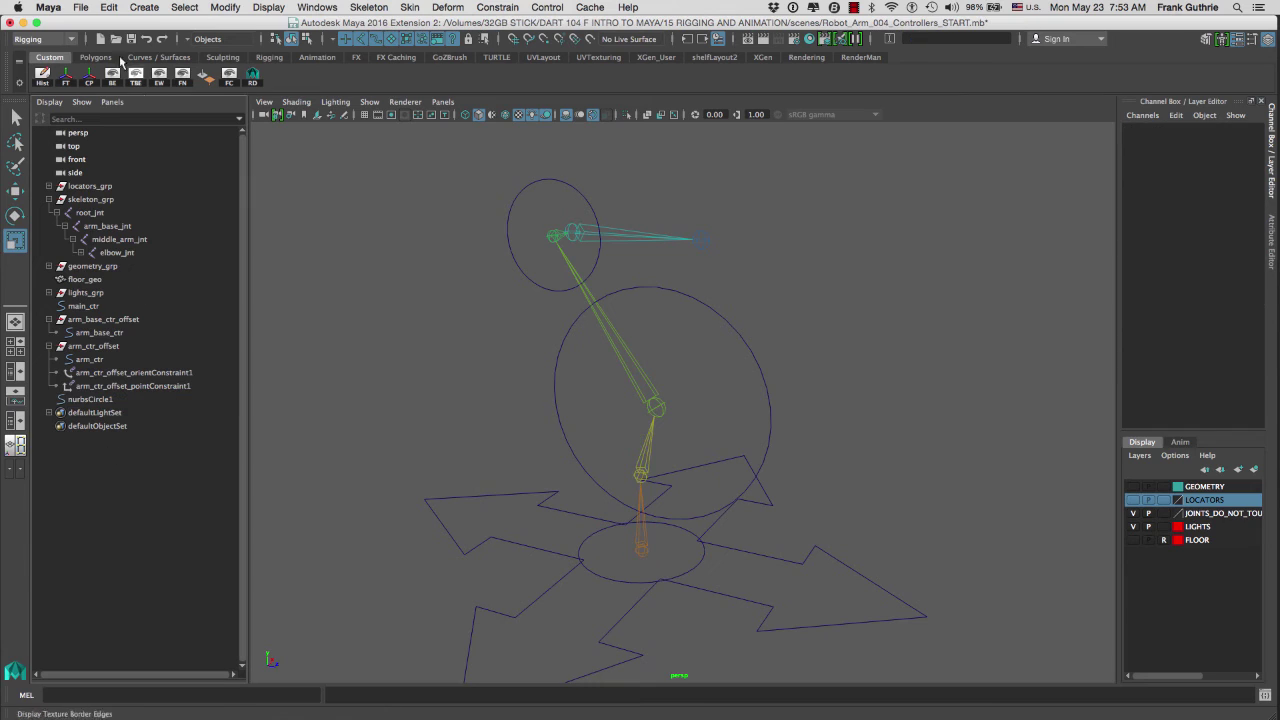
click(113, 8)
click(140, 265)
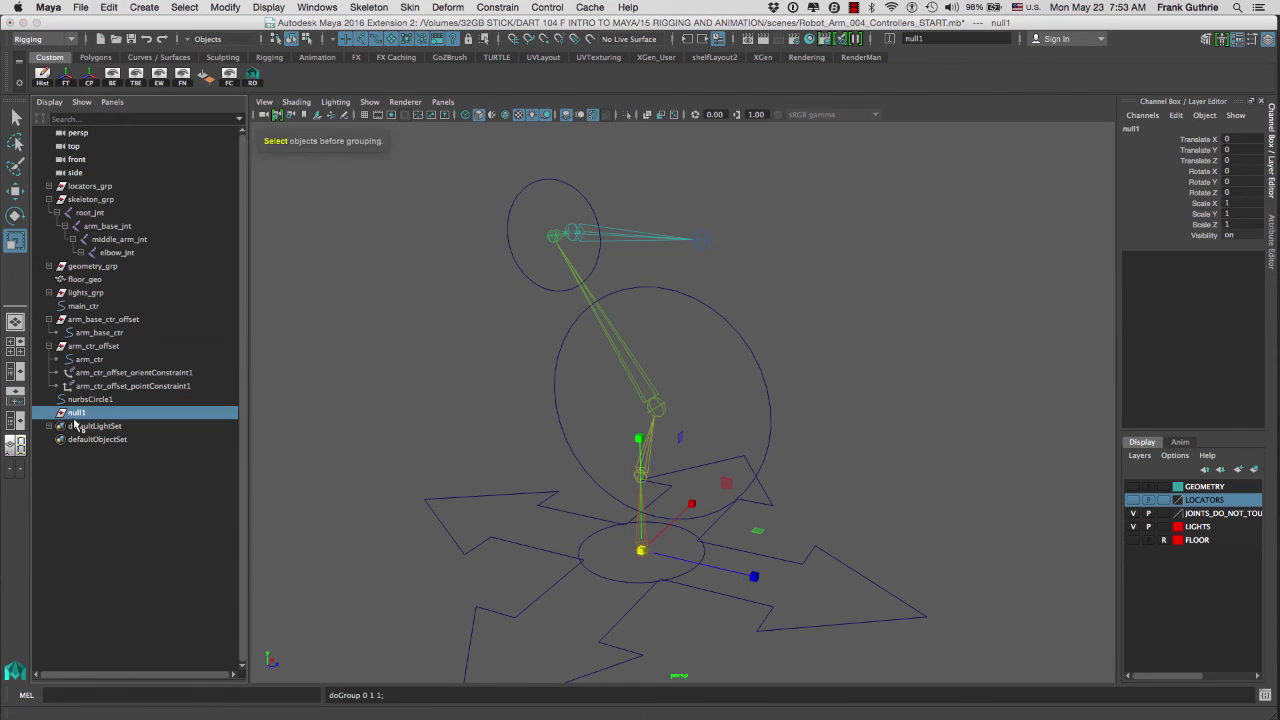
- Locate hand_jnt in the scene hierarchy, then select nurbsCircle1 on its own
click(704, 241)
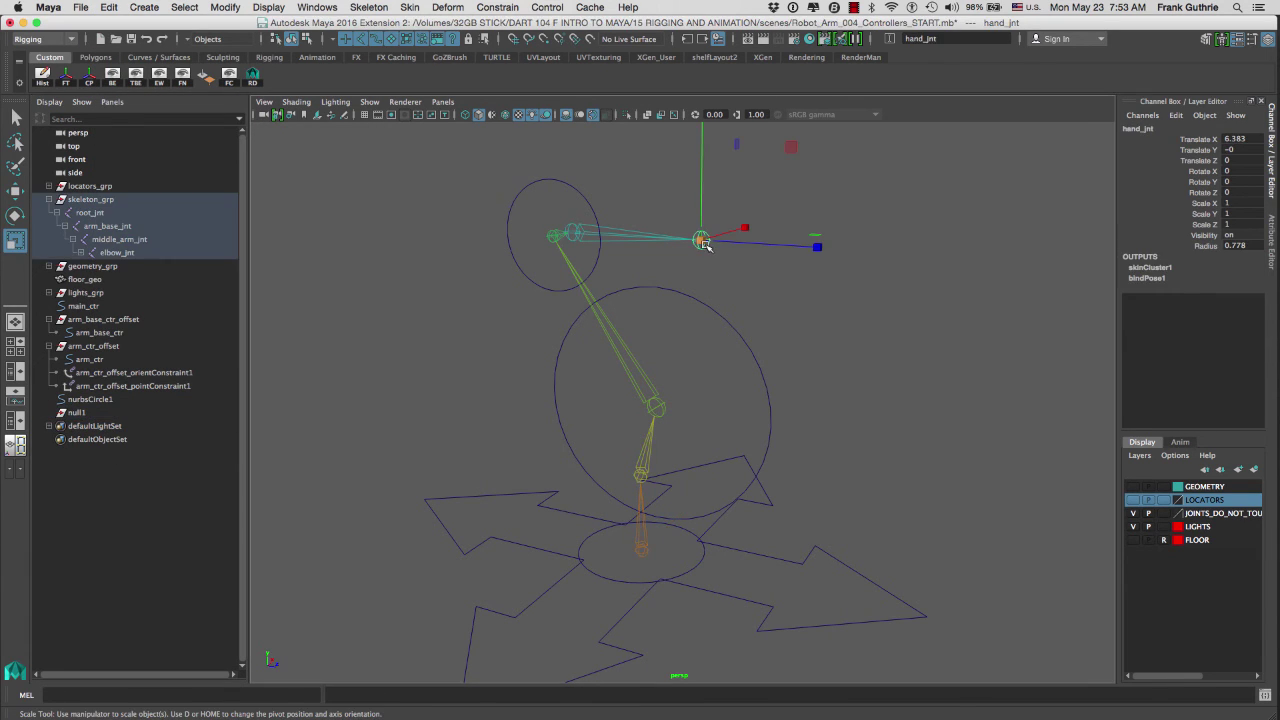
click(711, 560)
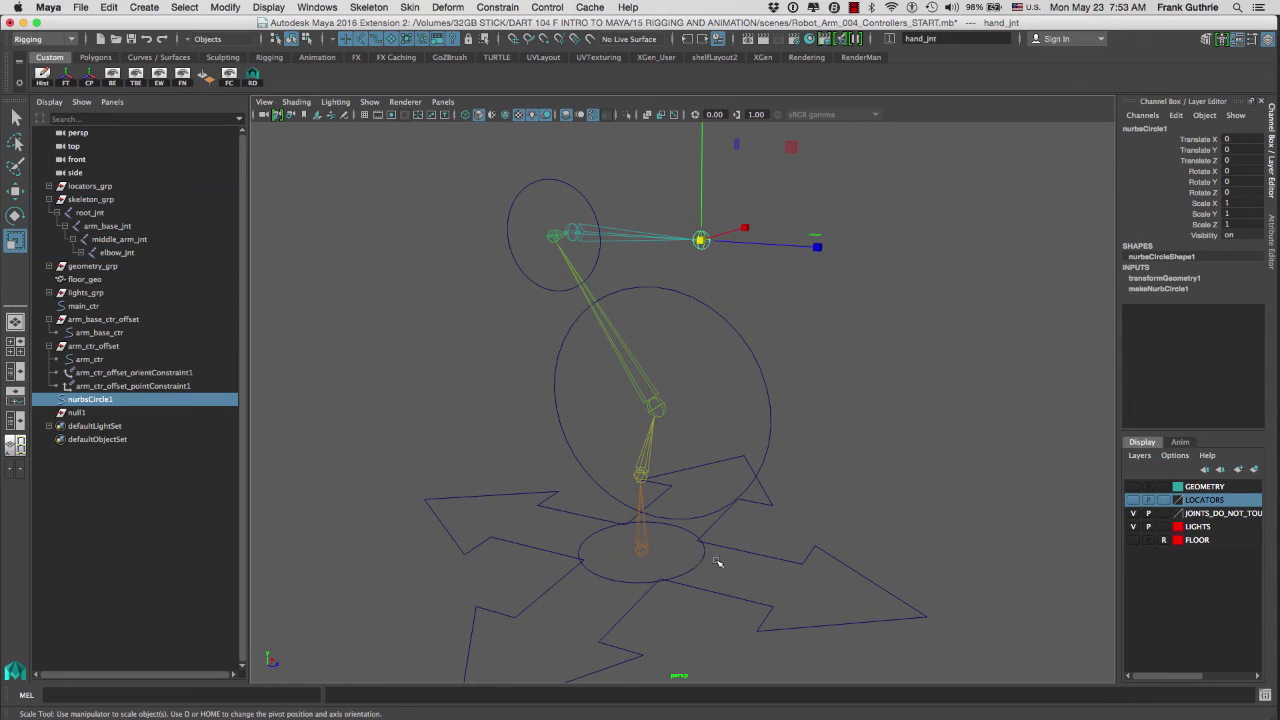
click(707, 244)
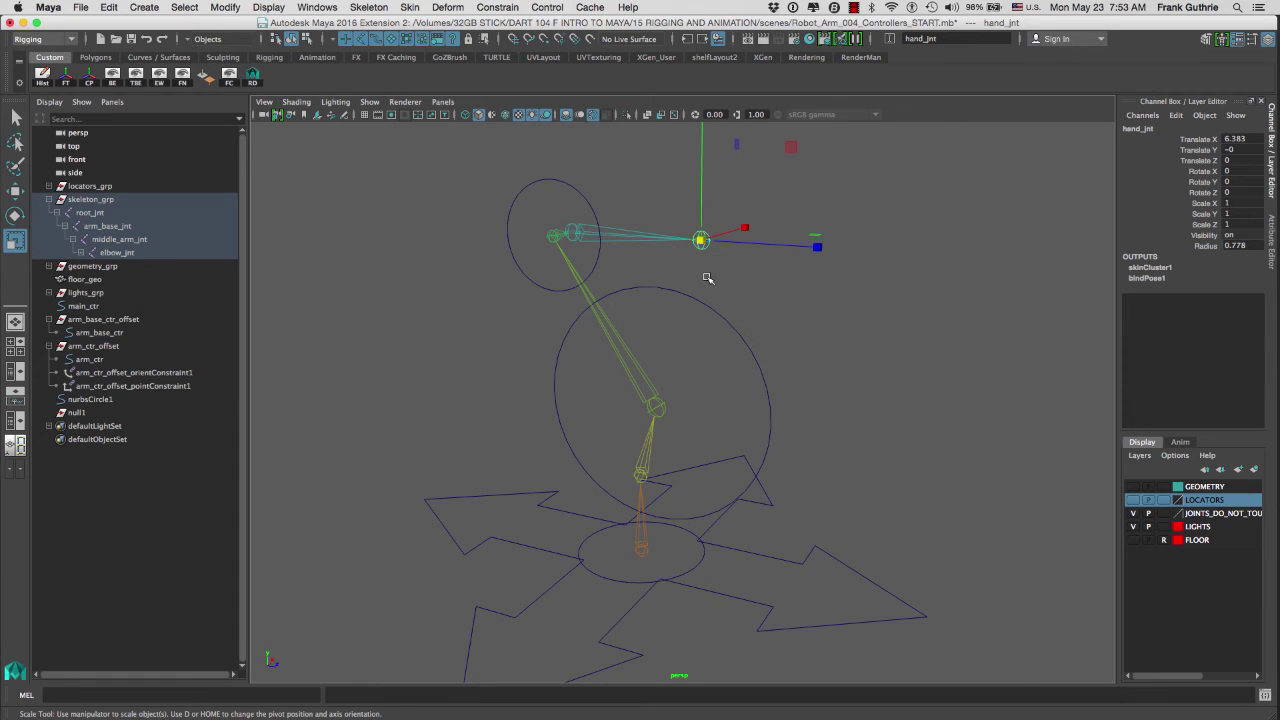
click(716, 247)
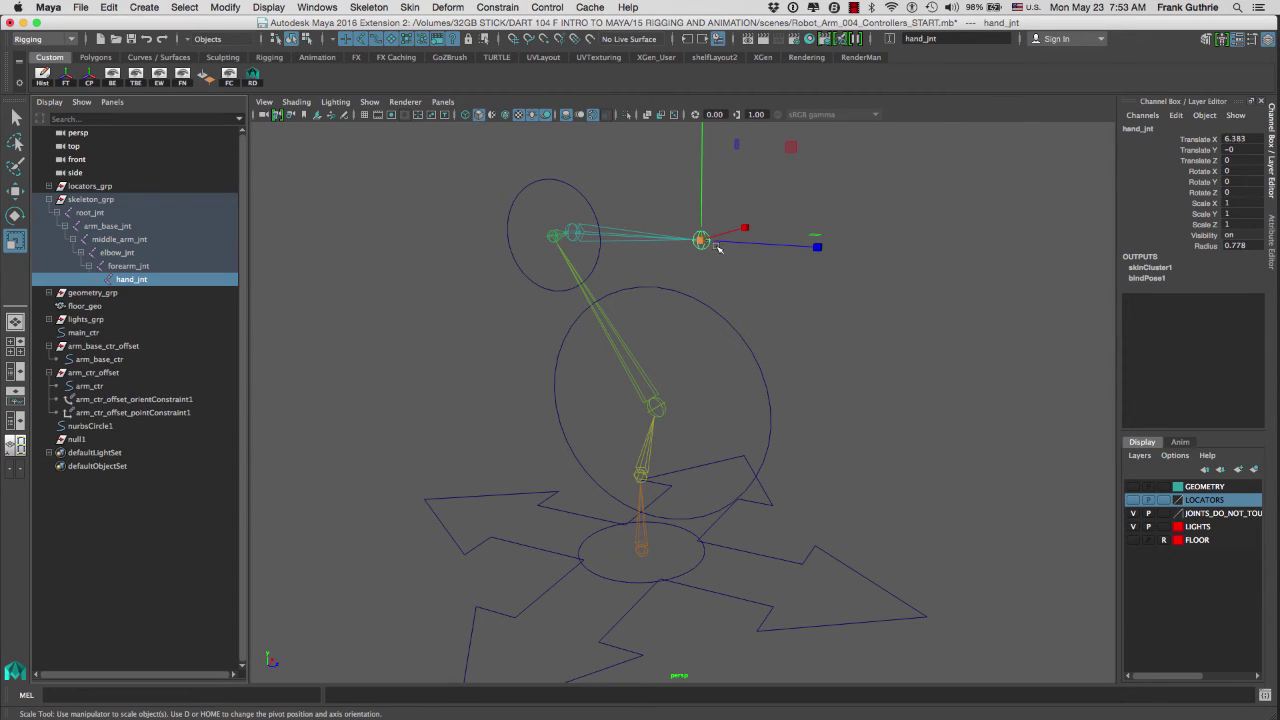
key(q)
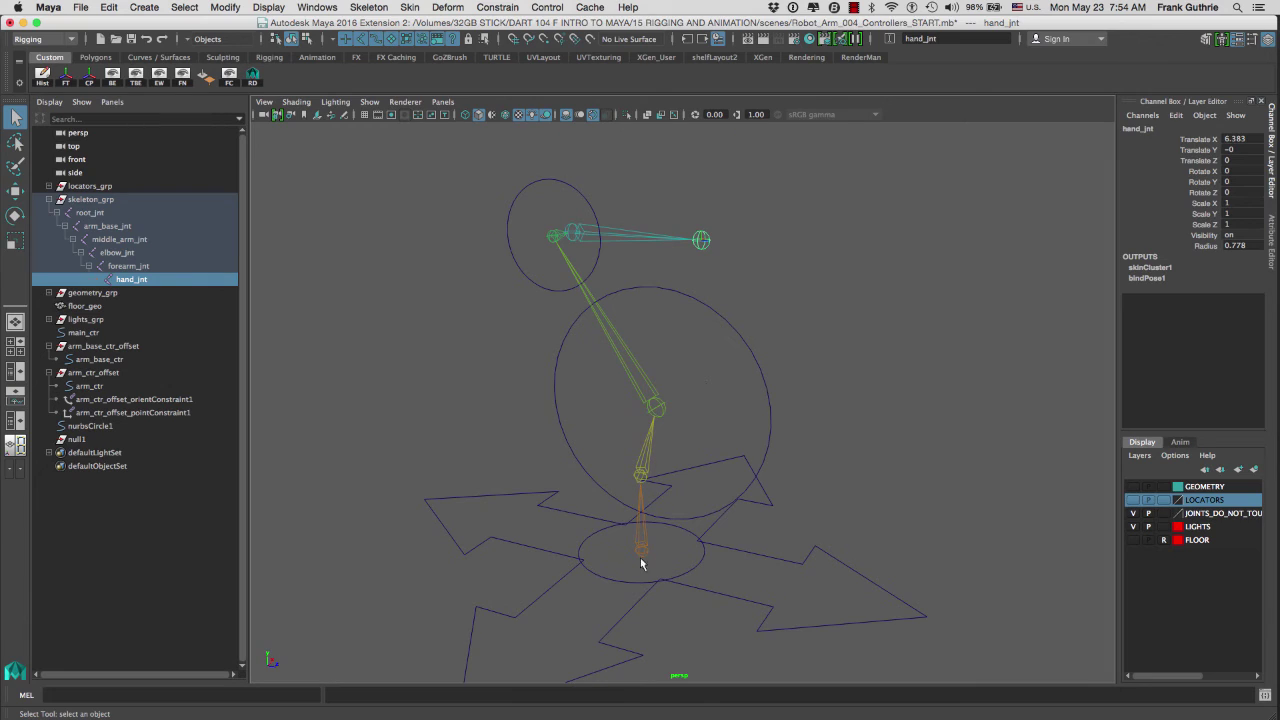
click(612, 576)
click(589, 542)
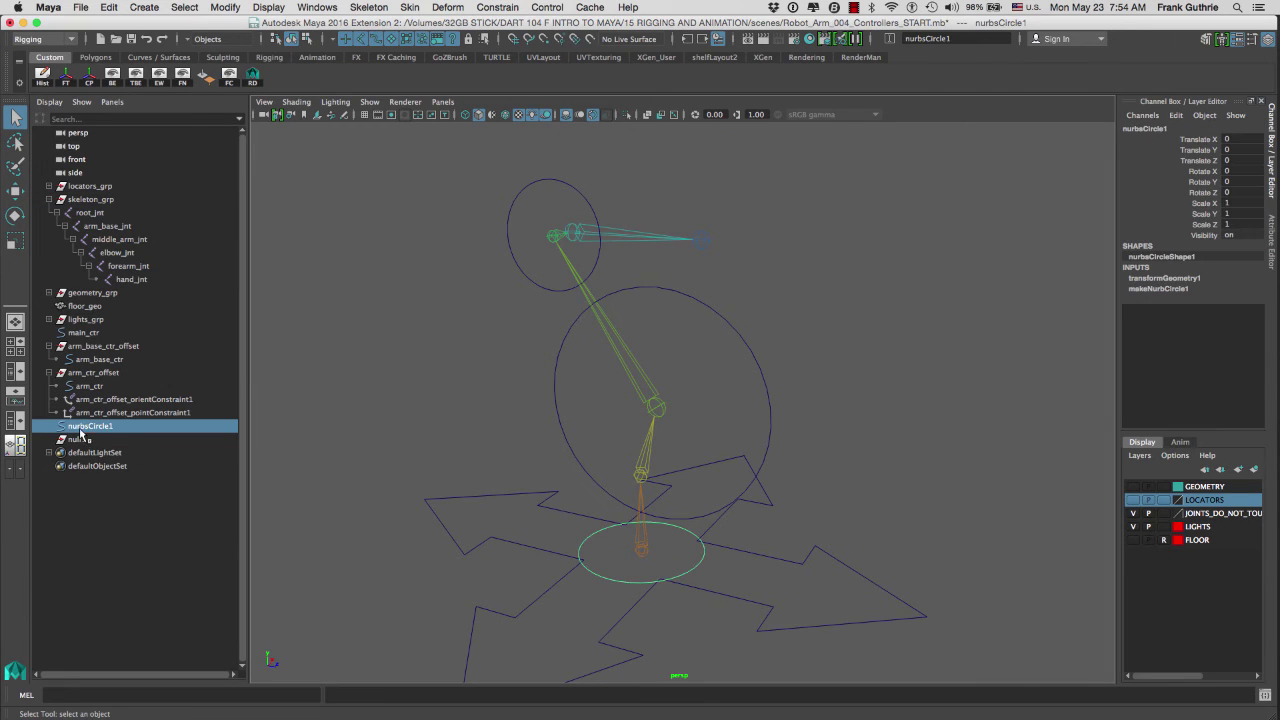
- Rename nurbsCircle1 to hand_ctr and null1 to hand_ctr_offset in the Outliner
double_click(80, 428)
text(and_ctr)
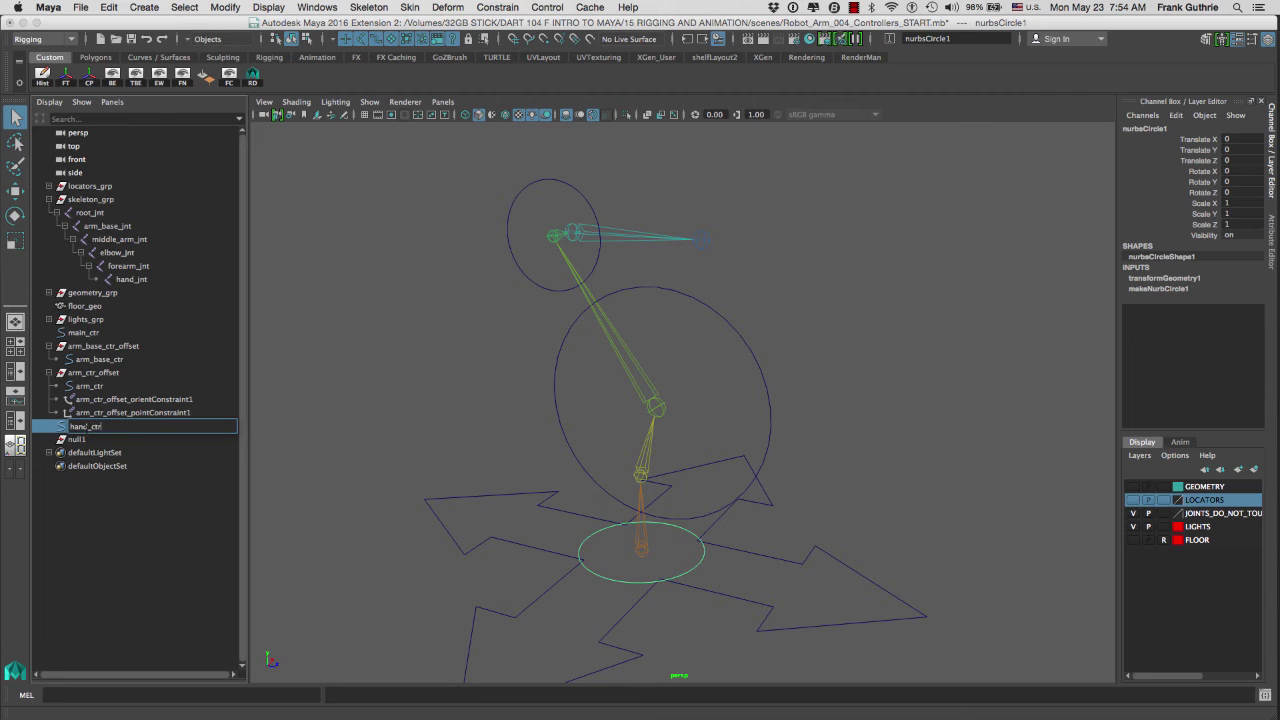
text(and_ctr)
key(Return)
double_click(78, 440)
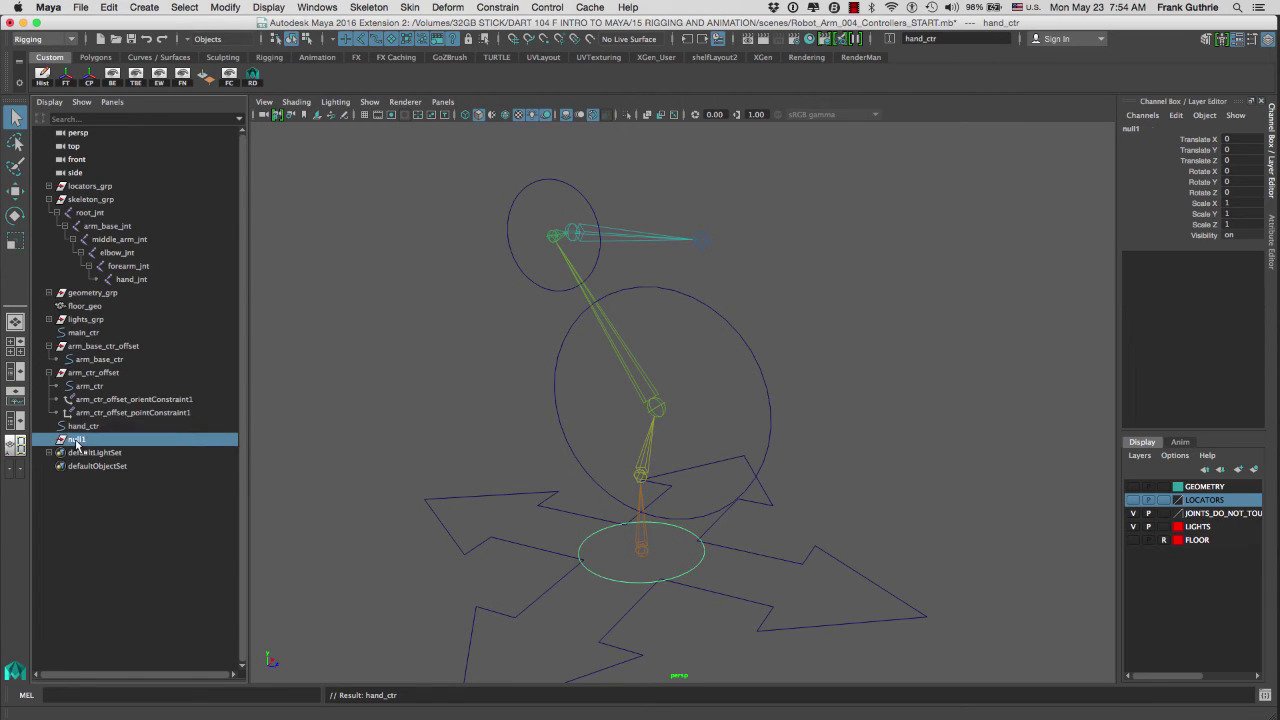
text(hand_ctr_)
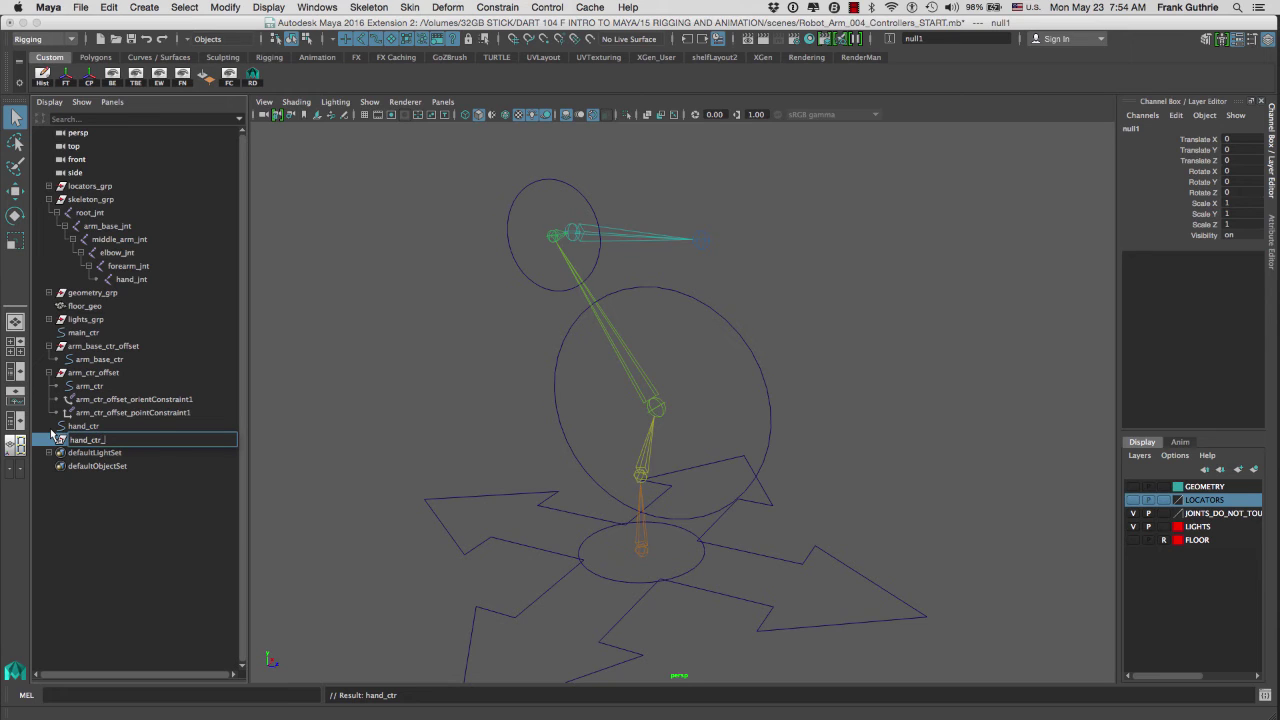
text(offset)
key(Return)
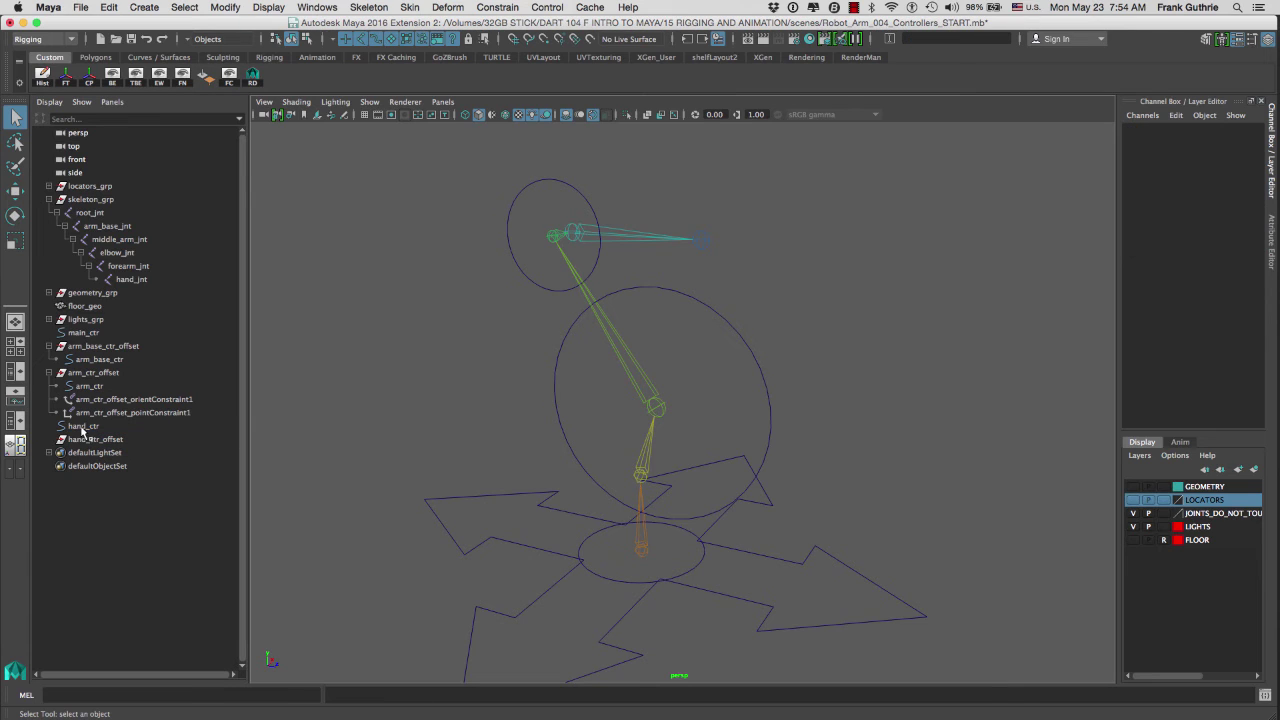
- Parent hand_ctr under hand_ctr_offset, check the hierarchy, and select hand_jnt
click(83, 427)
click(86, 483)
key(super+z)
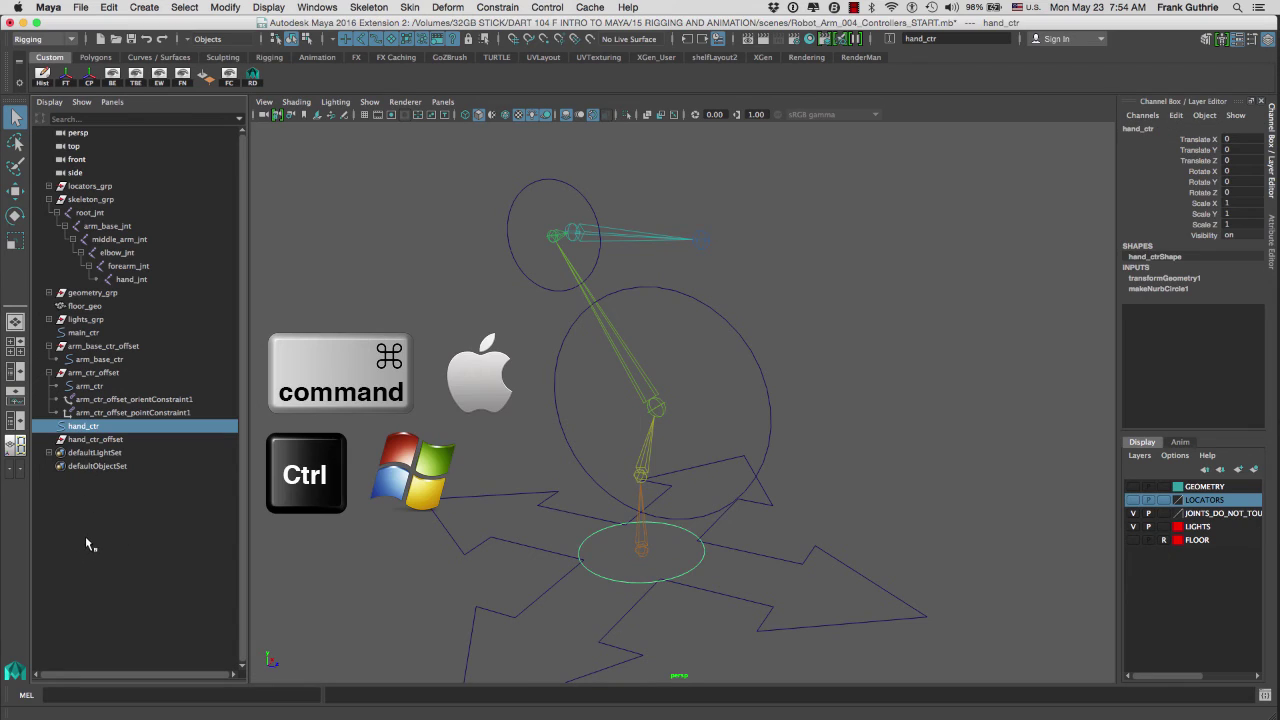
super+click(91, 440)
key(p)
click(271, 371)
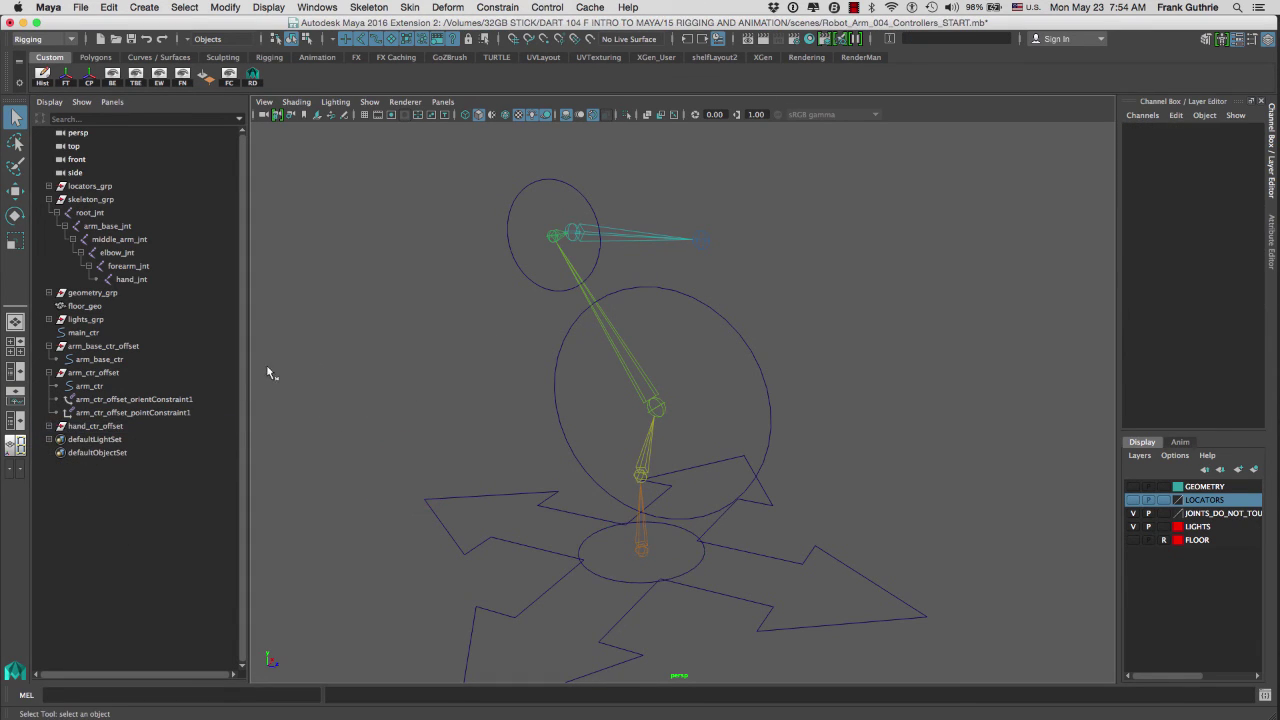
click(49, 427)
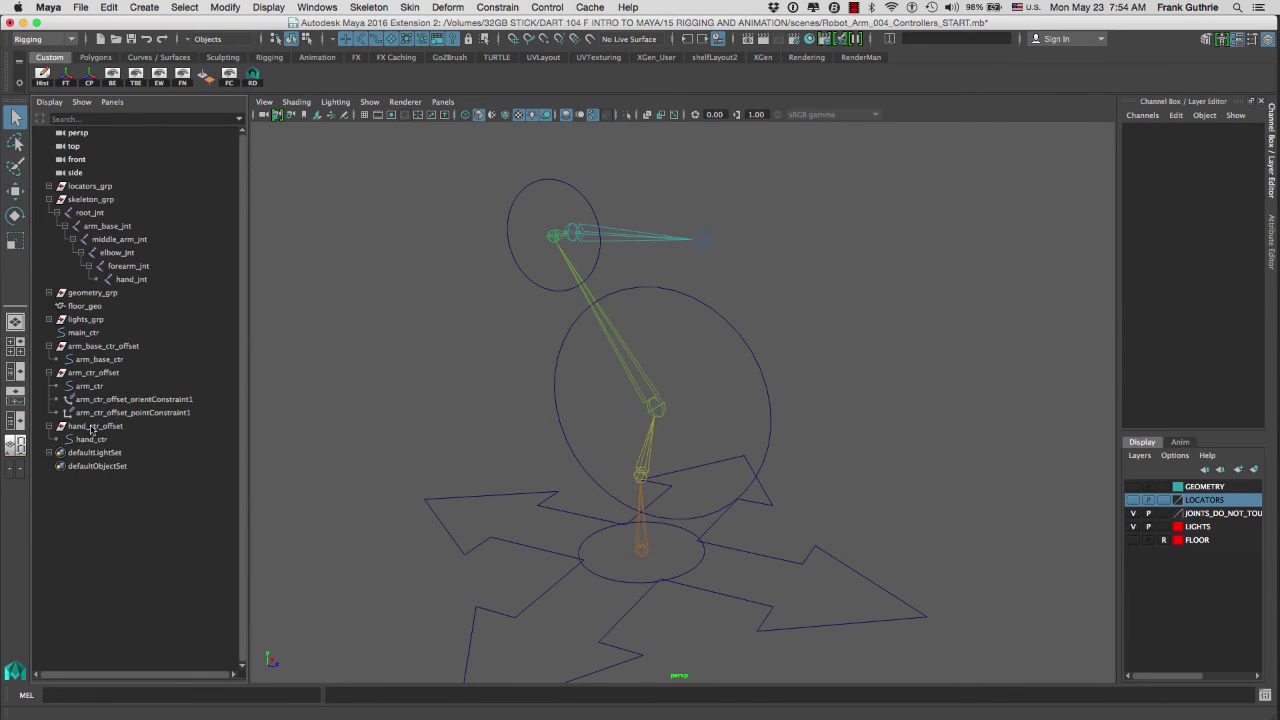
click(92, 430)
click(92, 439)
click(704, 257)
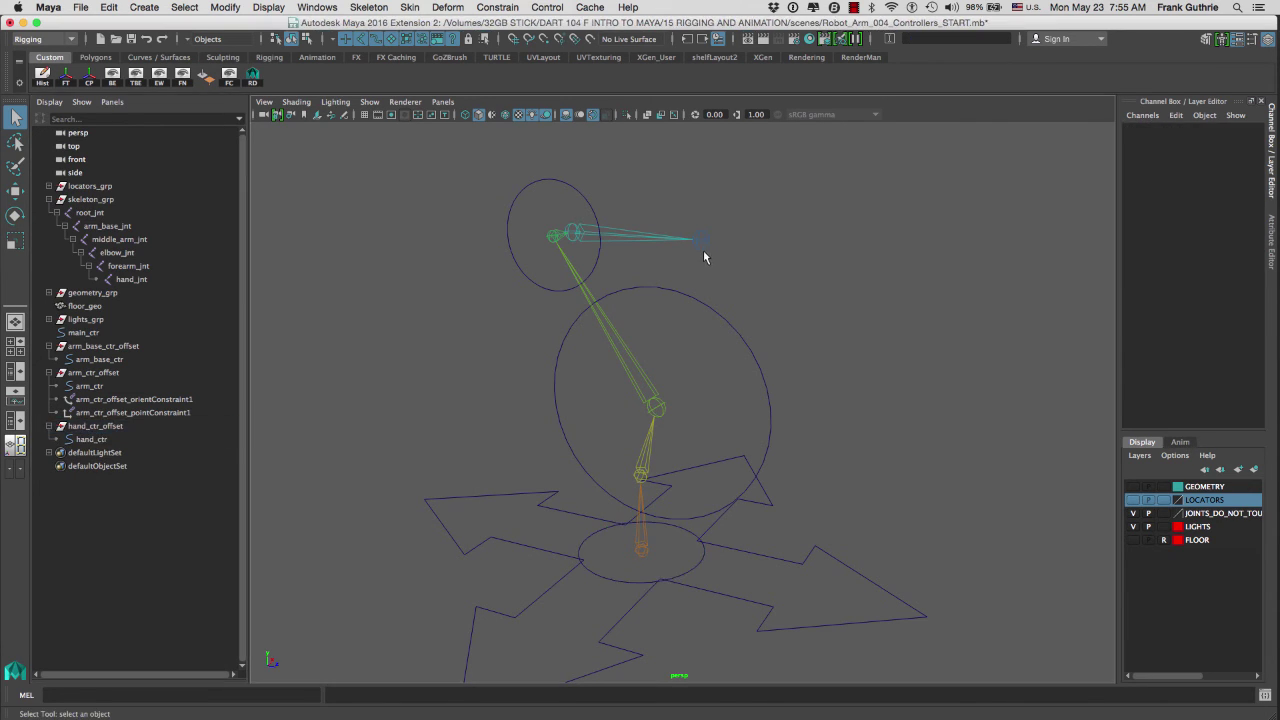
click(703, 241)
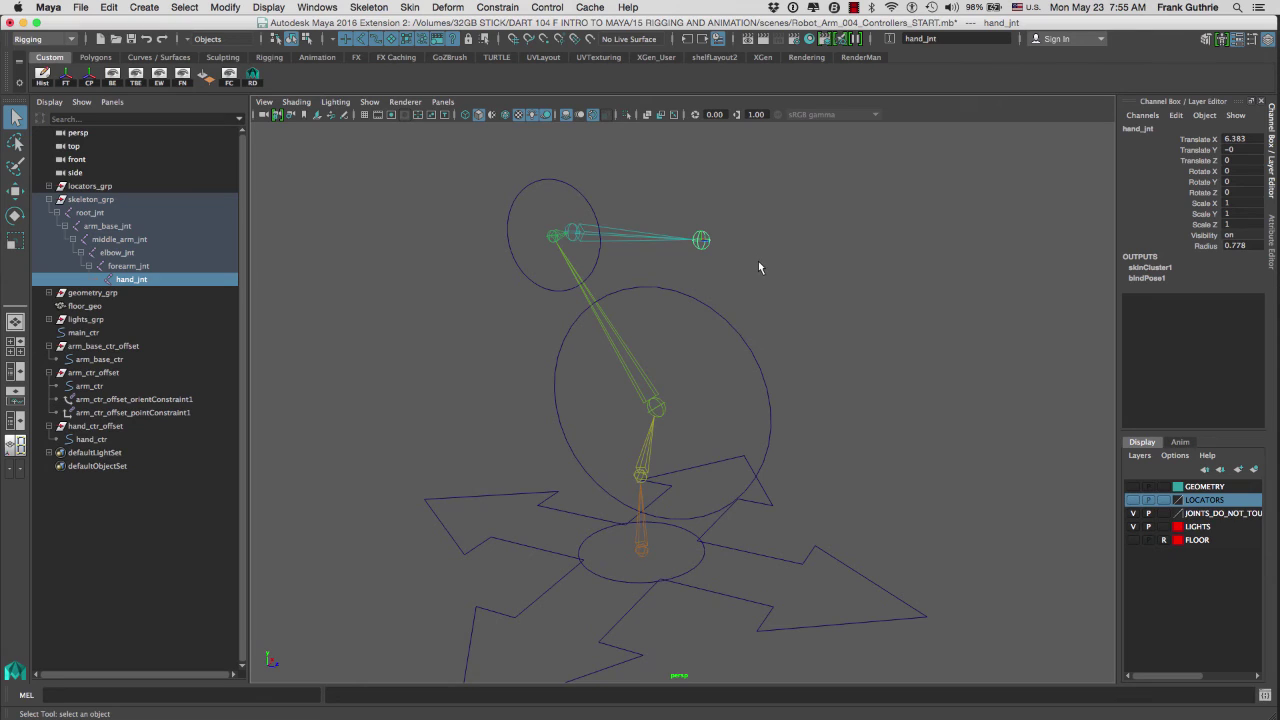
- Orient- and point-constrain hand_ctr_offset to hand_jnt, then select hand_ctr
ctrl+click(100, 426)
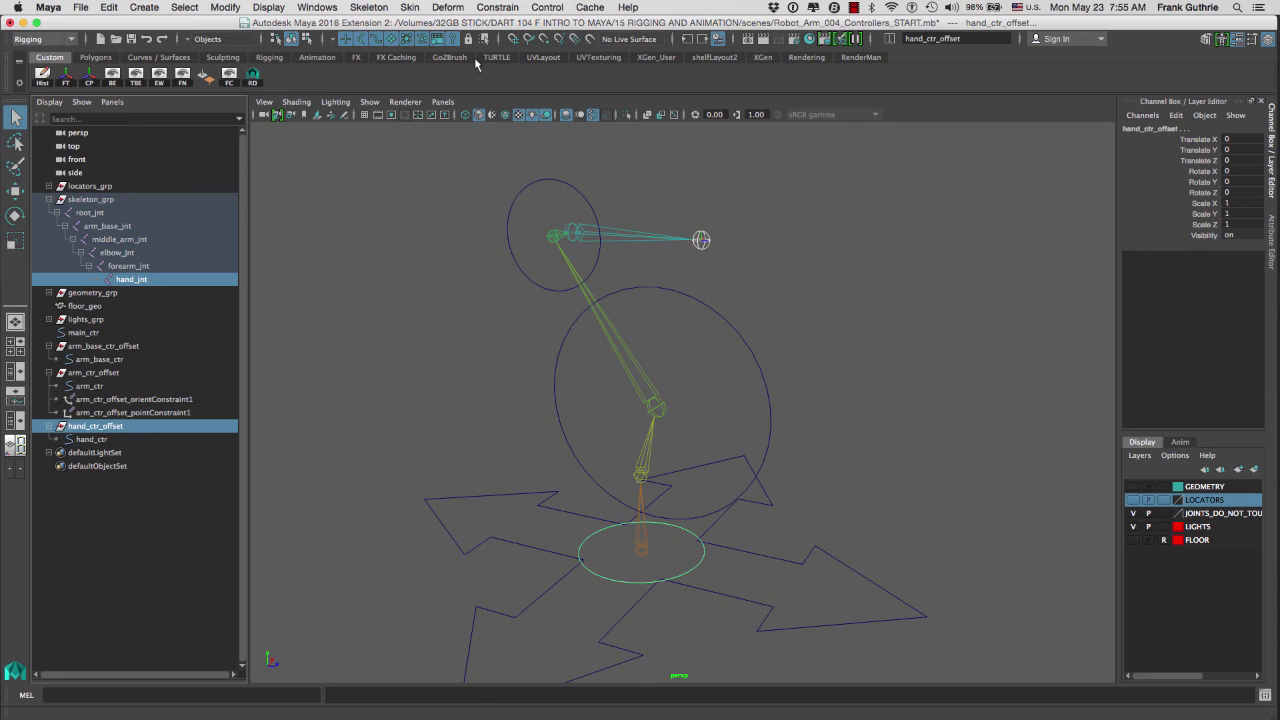
click(498, 8)
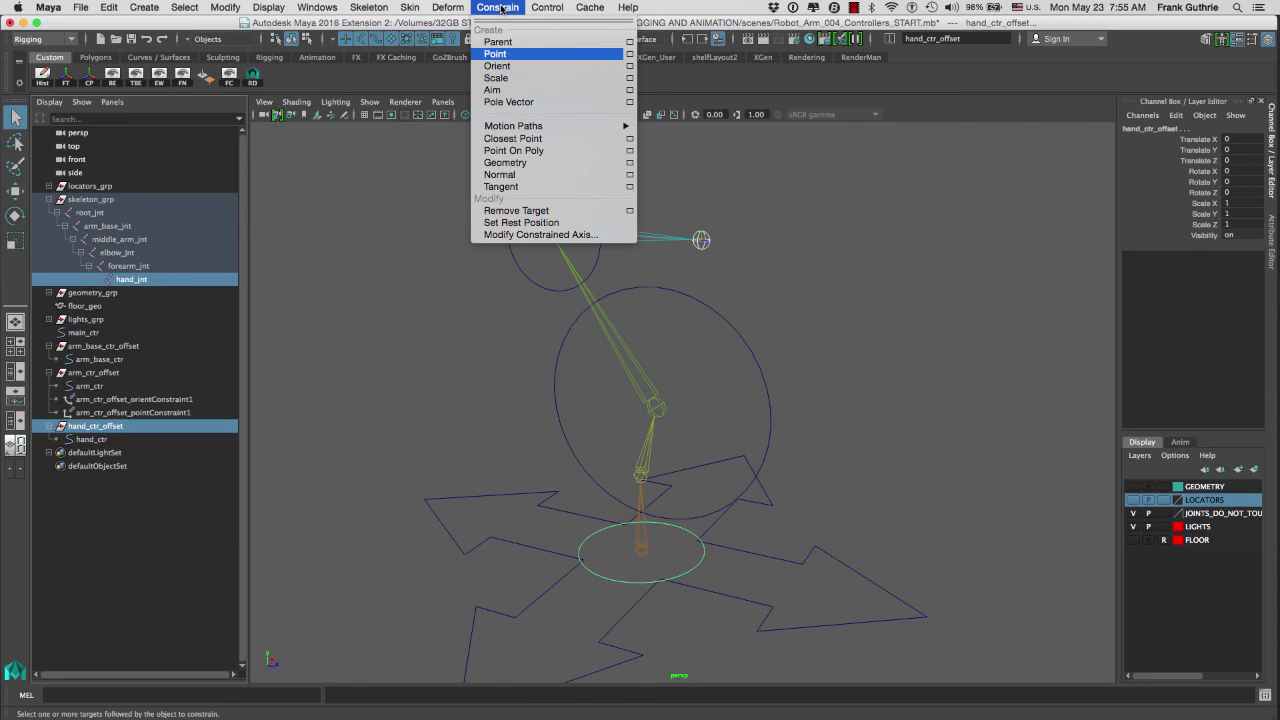
click(498, 66)
click(498, 8)
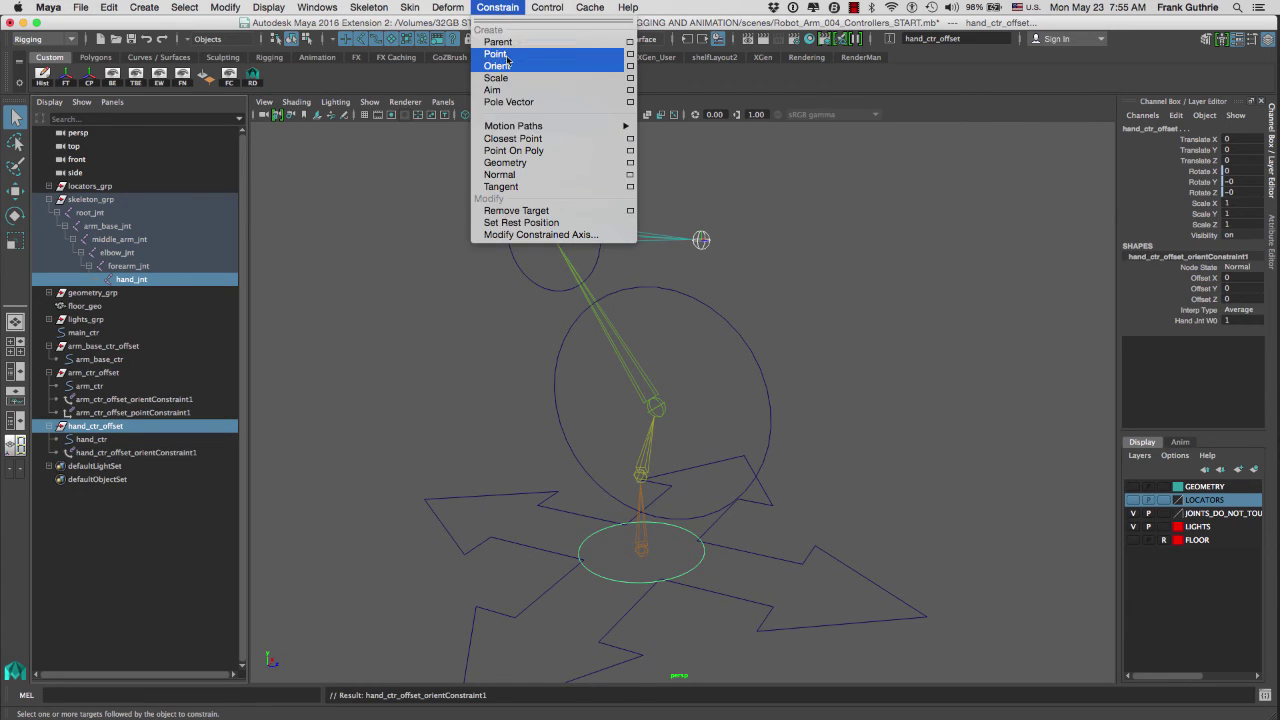
click(505, 56)
click(762, 262)
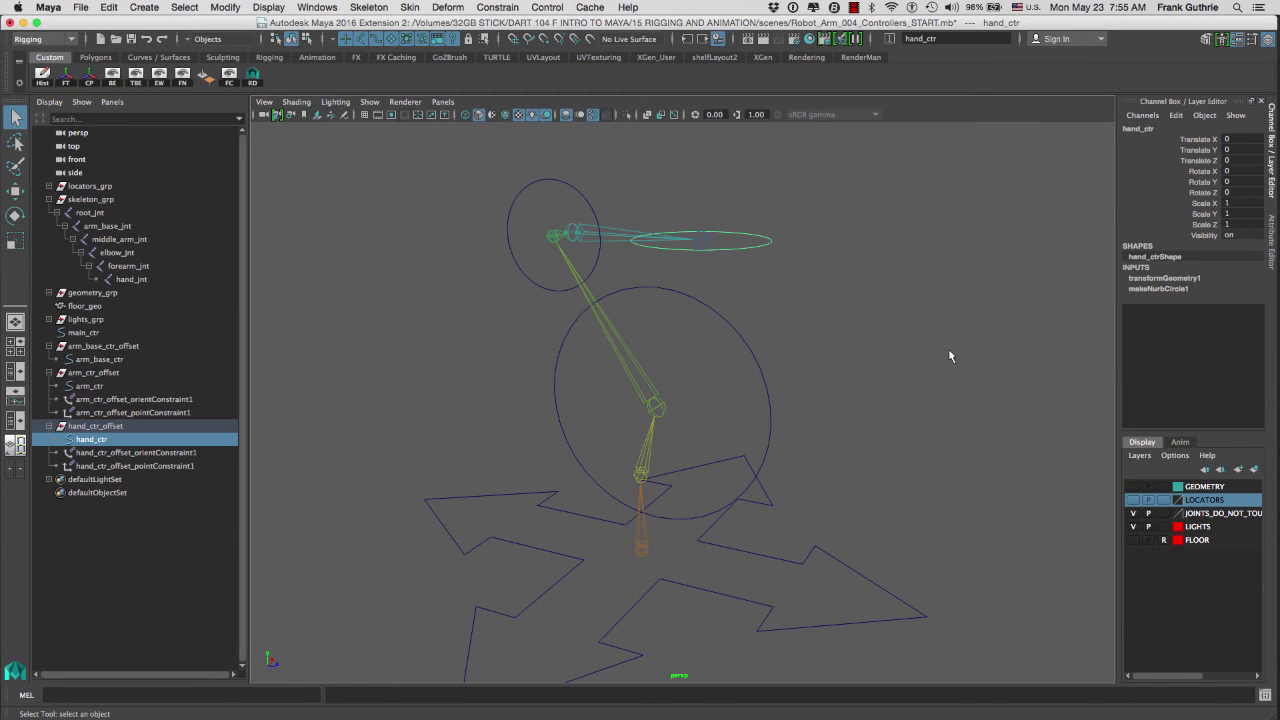
- Rotate hand_ctr 90° in Z and show the robot arm geometry layer
key(e)
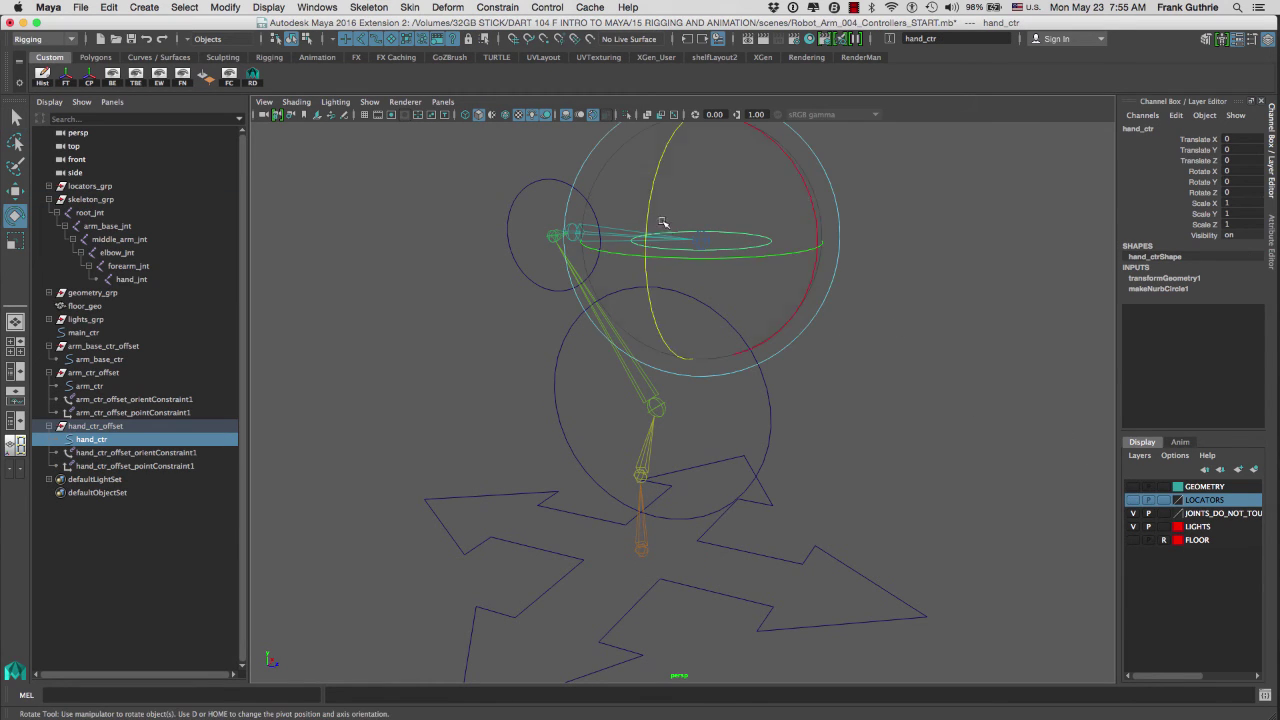
drag(651, 194, 650, 315)
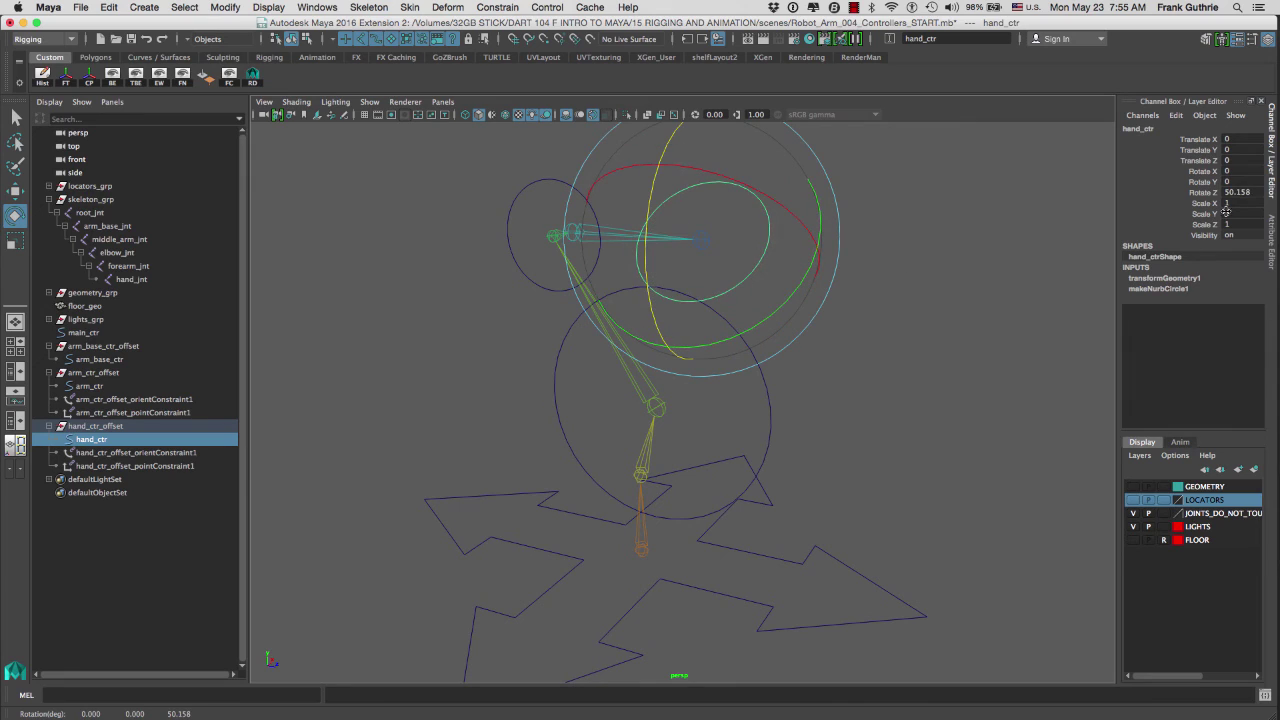
click(1240, 194)
double_click(1242, 193)
text(5)
text(0)
key(Return)
click(1133, 486)
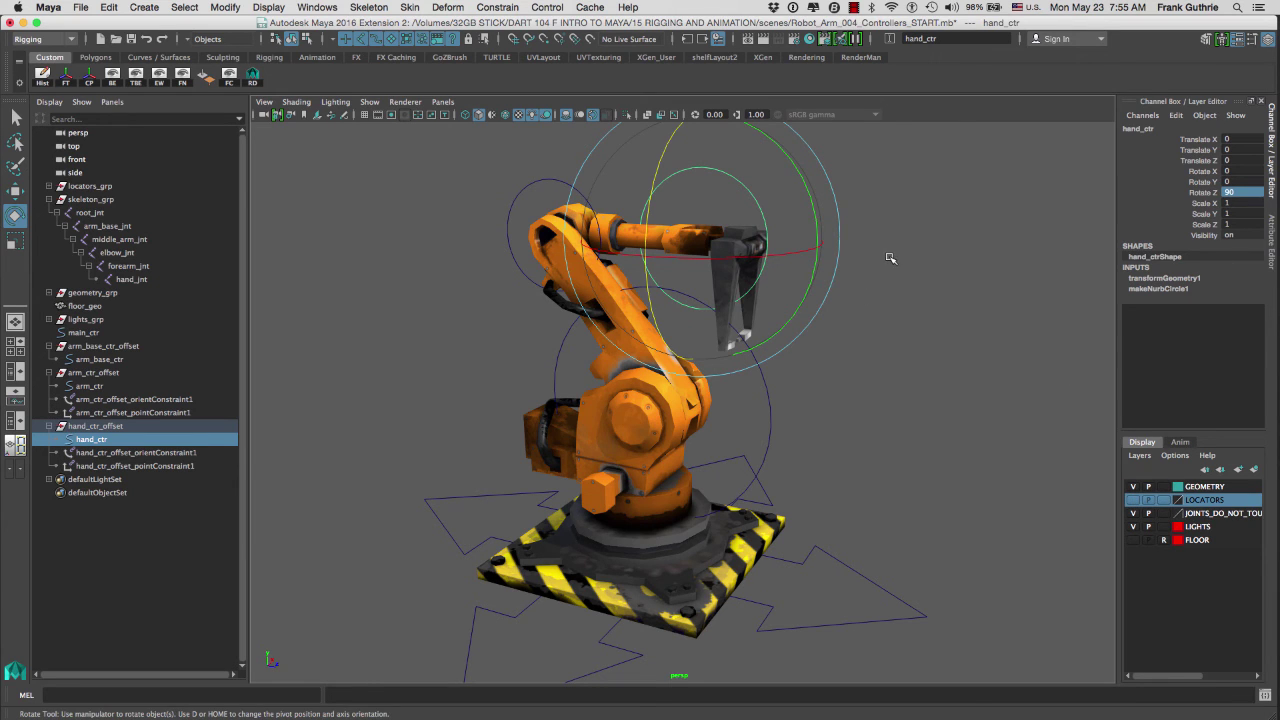
- Scale hand_ctr up slightly and freeze its transforms
key(r)
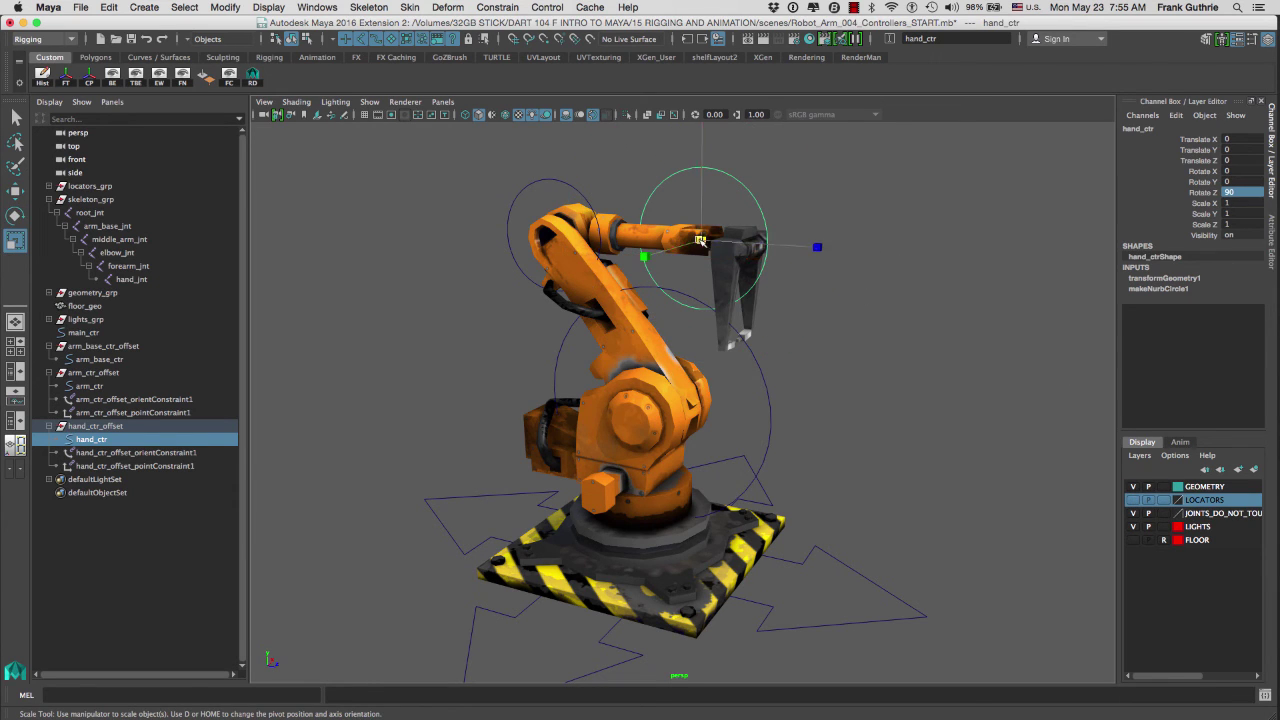
drag(701, 241, 712, 242)
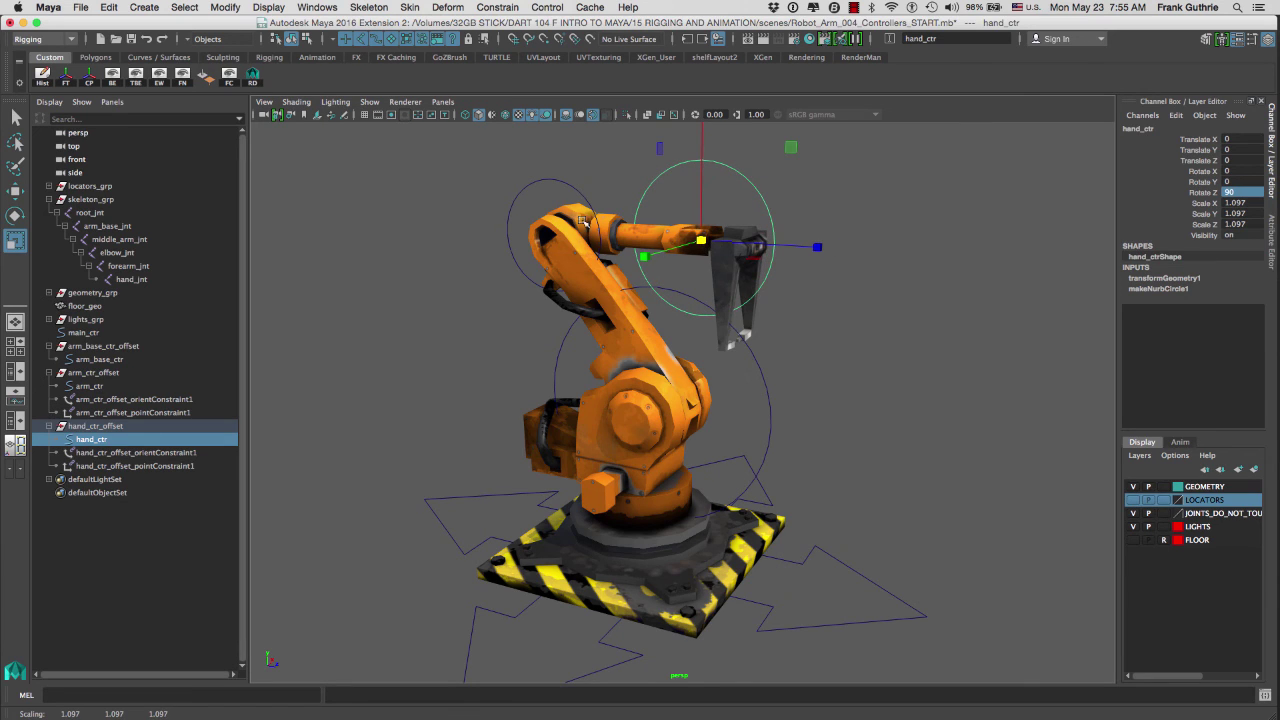
click(66, 78)
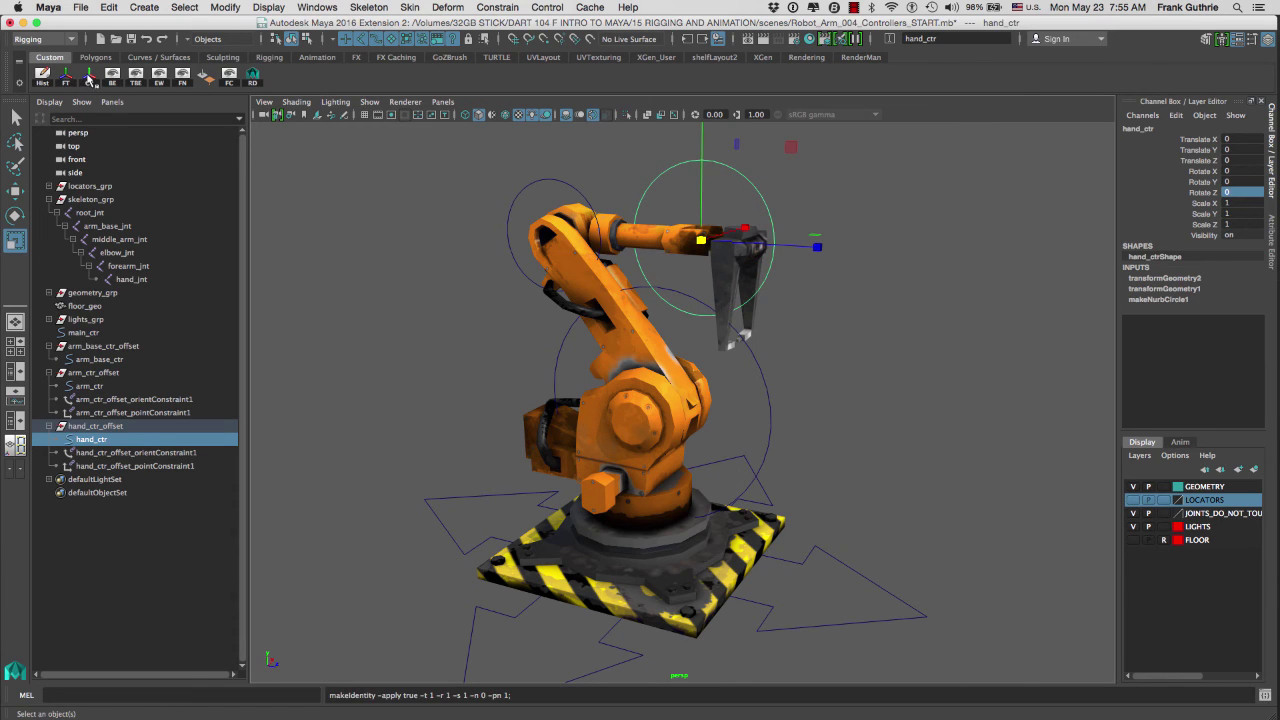
click(853, 375)
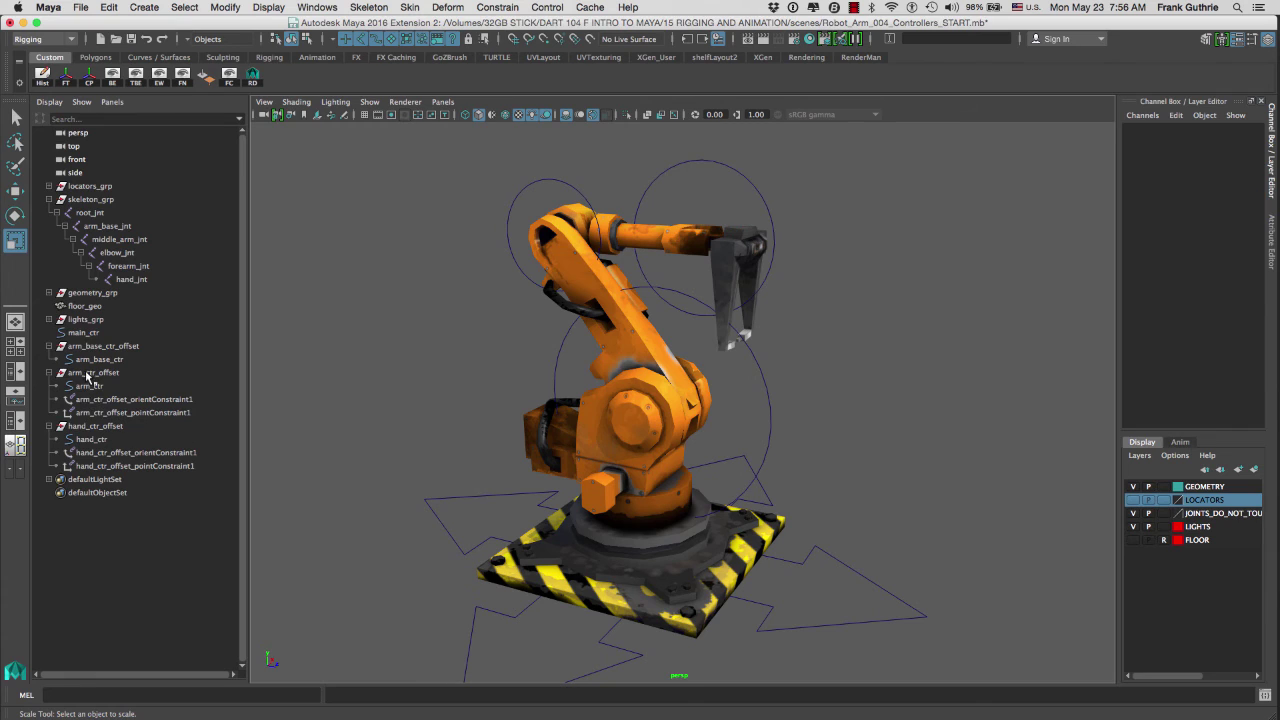
- Delete the orient and point constraints on arm_ctr_offset and hand_ctr_offset
click(145, 401)
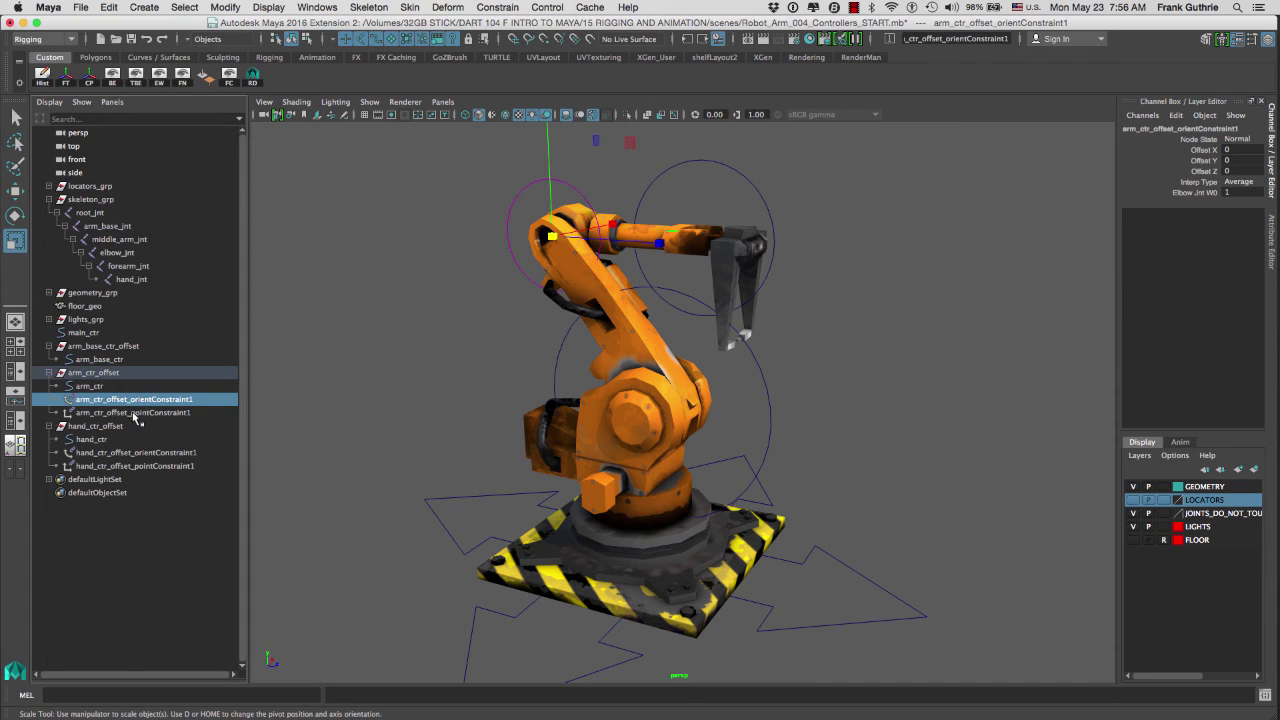
shift+click(136, 414)
key(Delete)
click(130, 426)
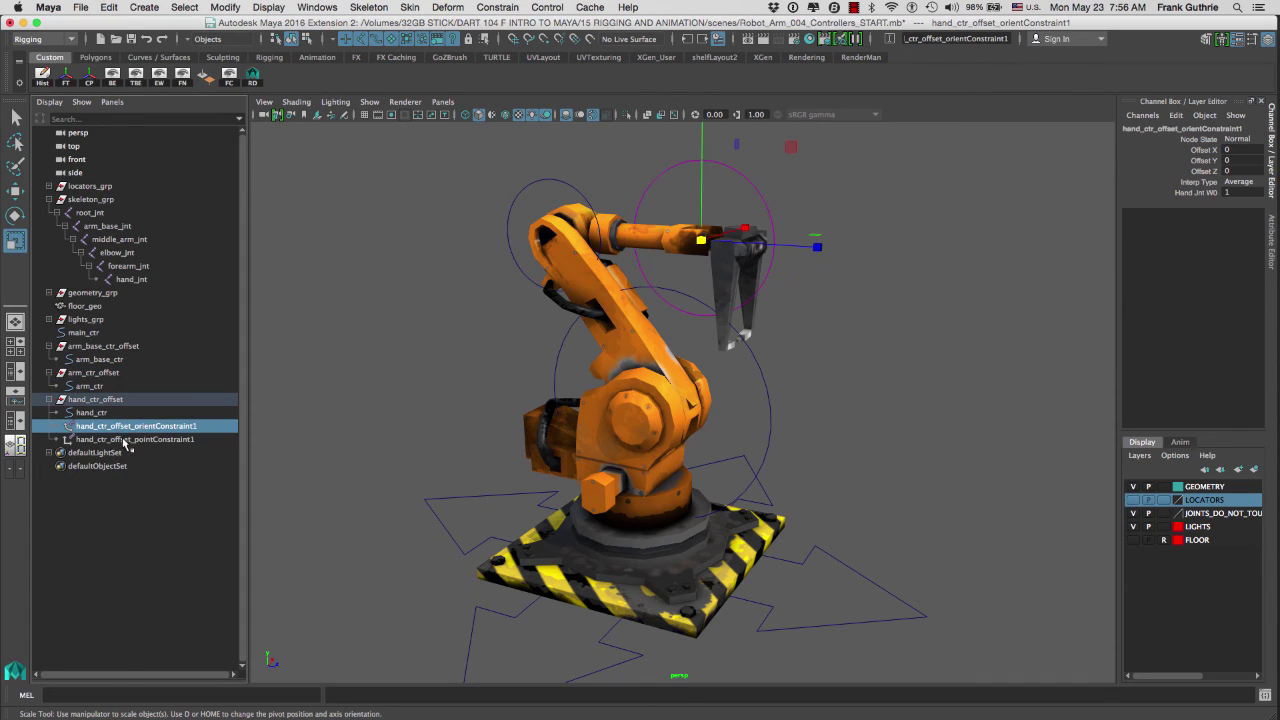
shift+click(126, 443)
key(Delete)
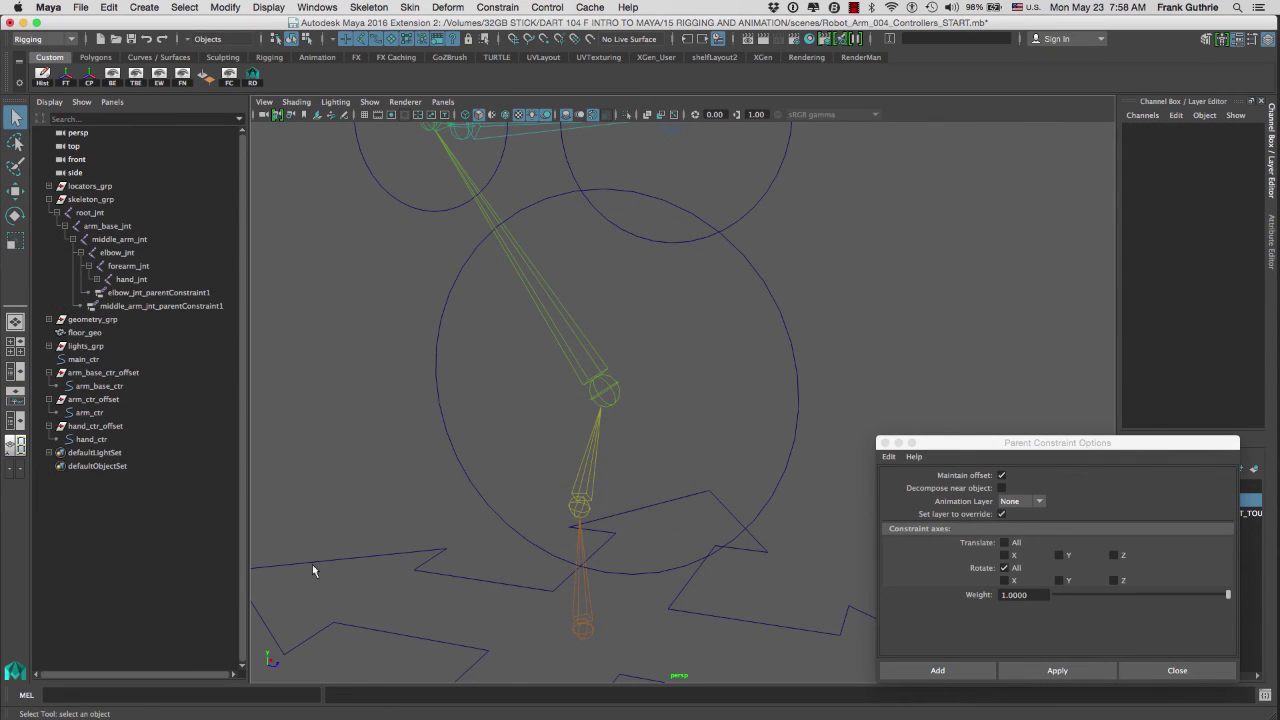
- With the robot geometry hidden again, create a new NURBS circle at the origin
alt+drag(765, 490, 585, 466)
click(1133, 486)
click(696, 420)
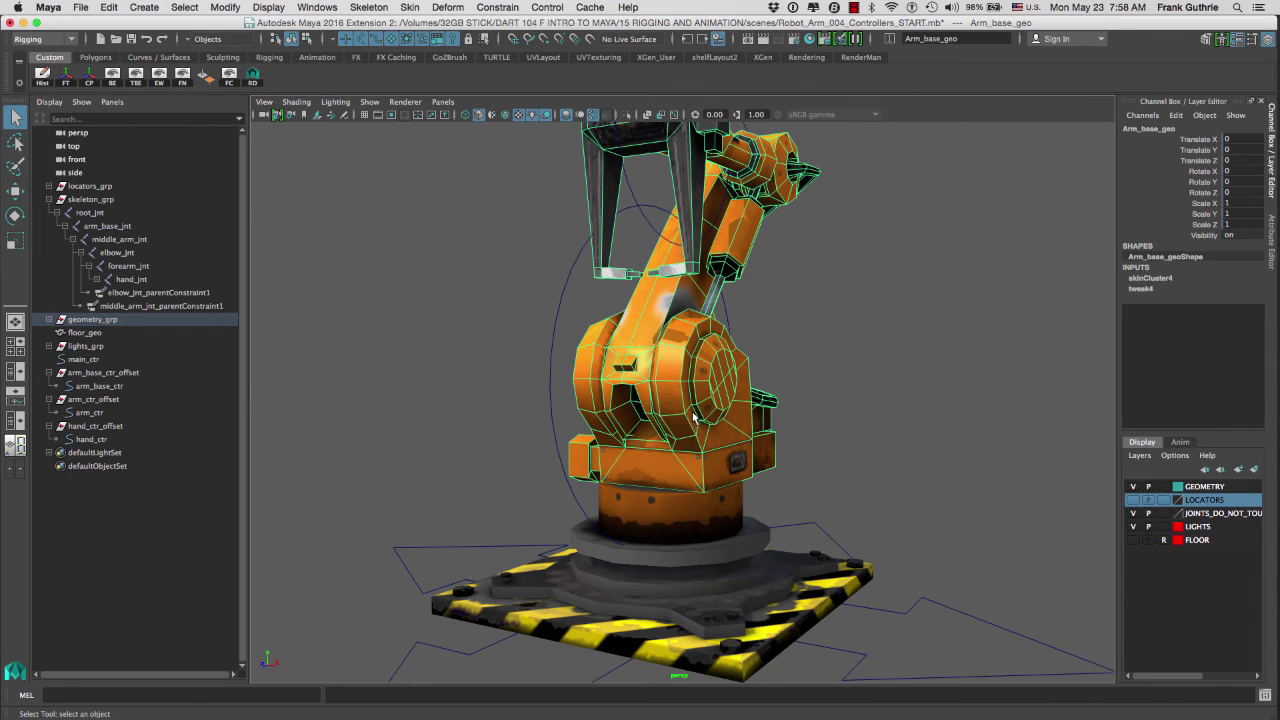
click(1133, 486)
click(862, 404)
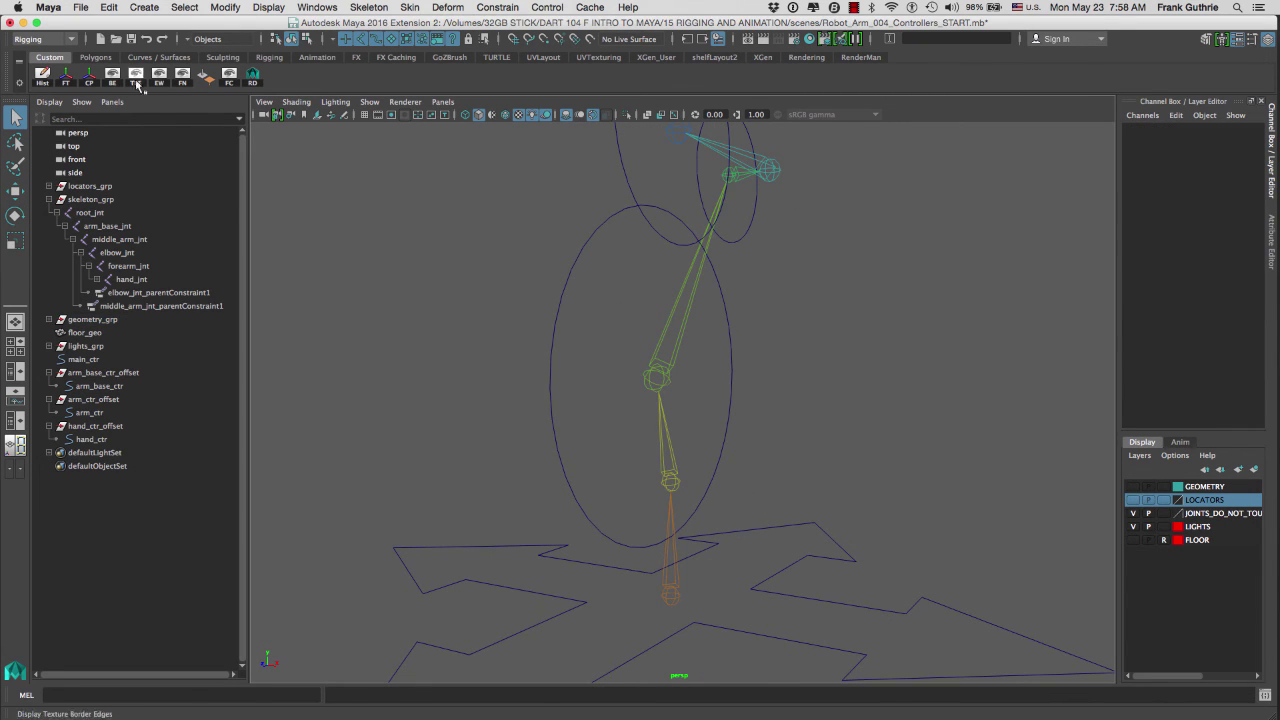
click(158, 57)
click(43, 77)
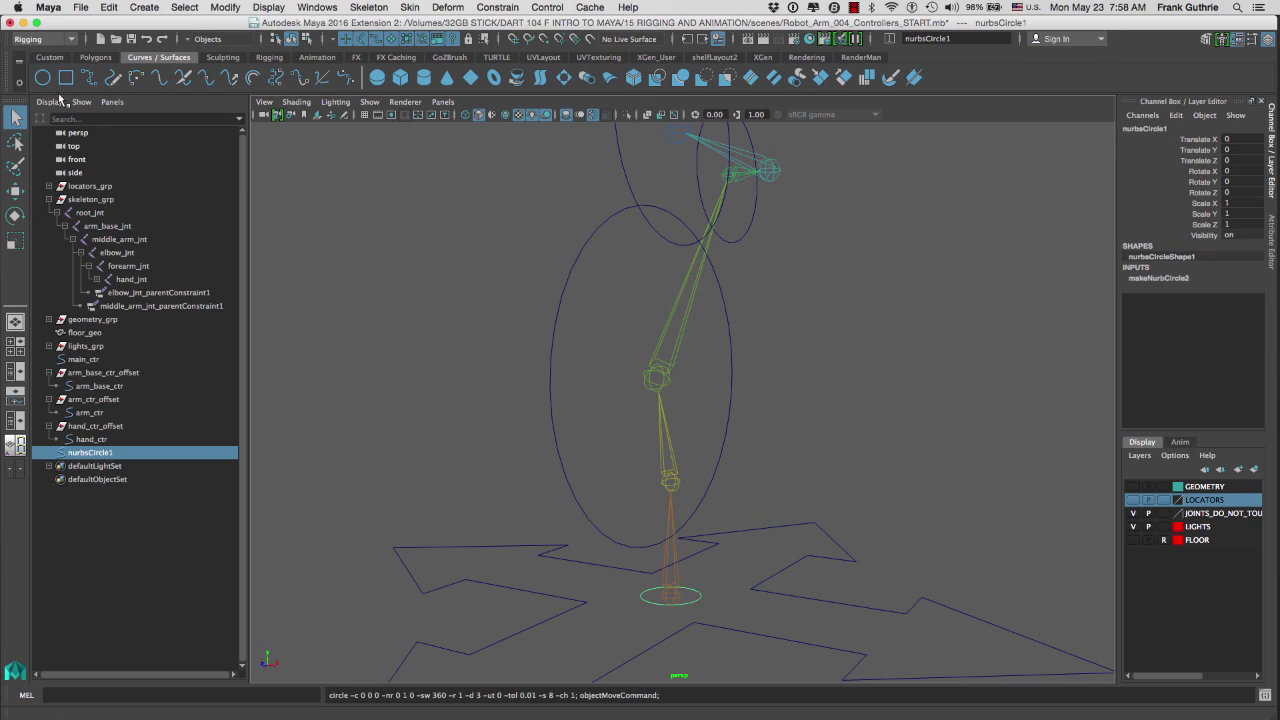
- Scale the new circle up around the arm base and freeze its transforms
key(r)
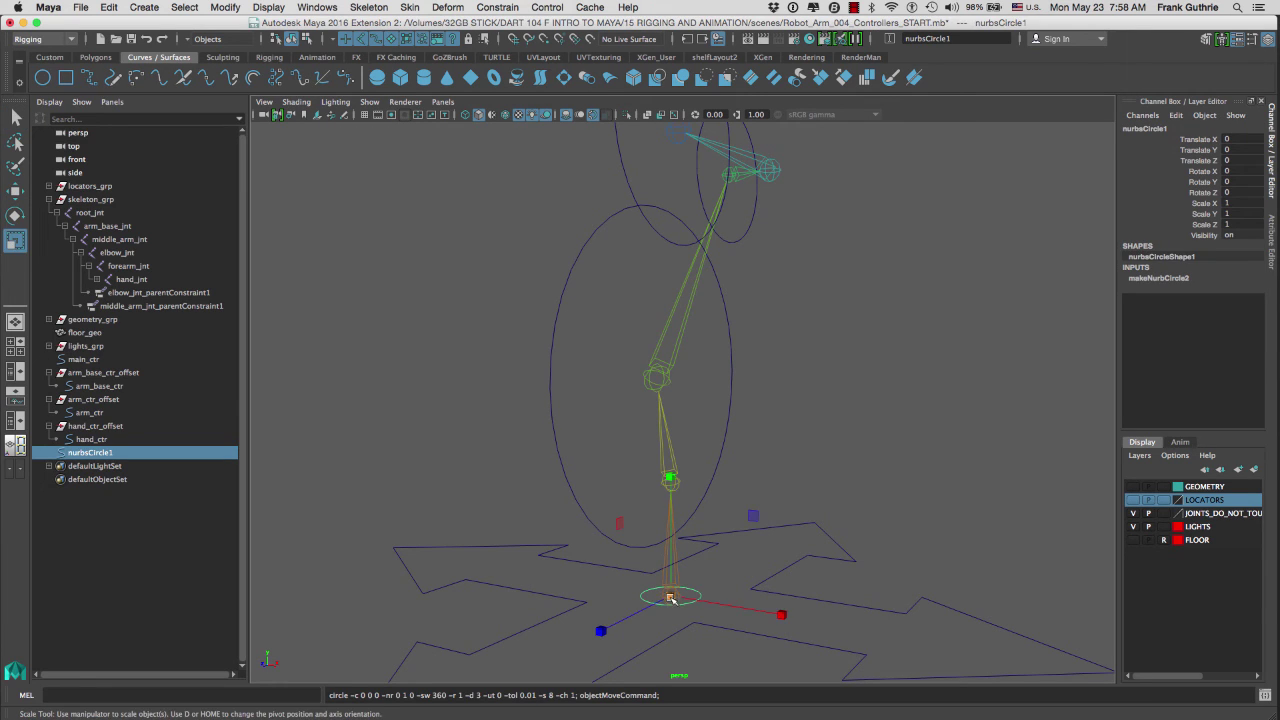
drag(671, 598, 795, 600)
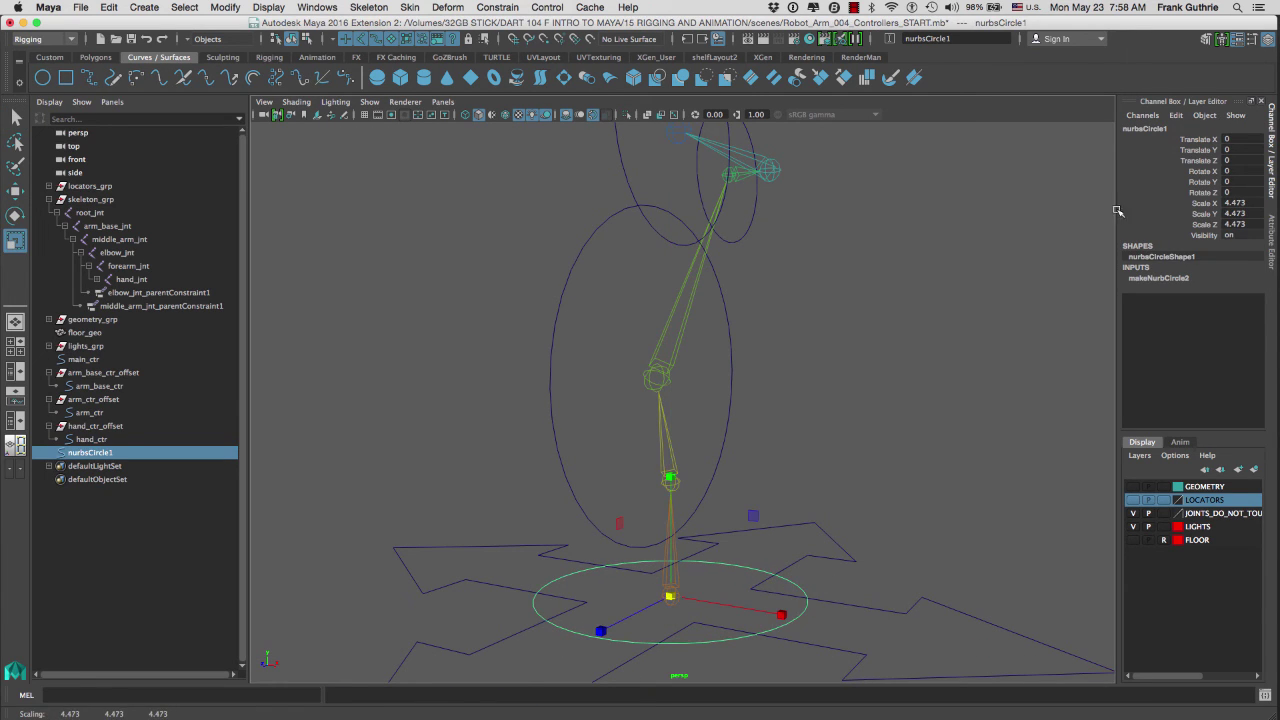
click(50, 57)
click(66, 77)
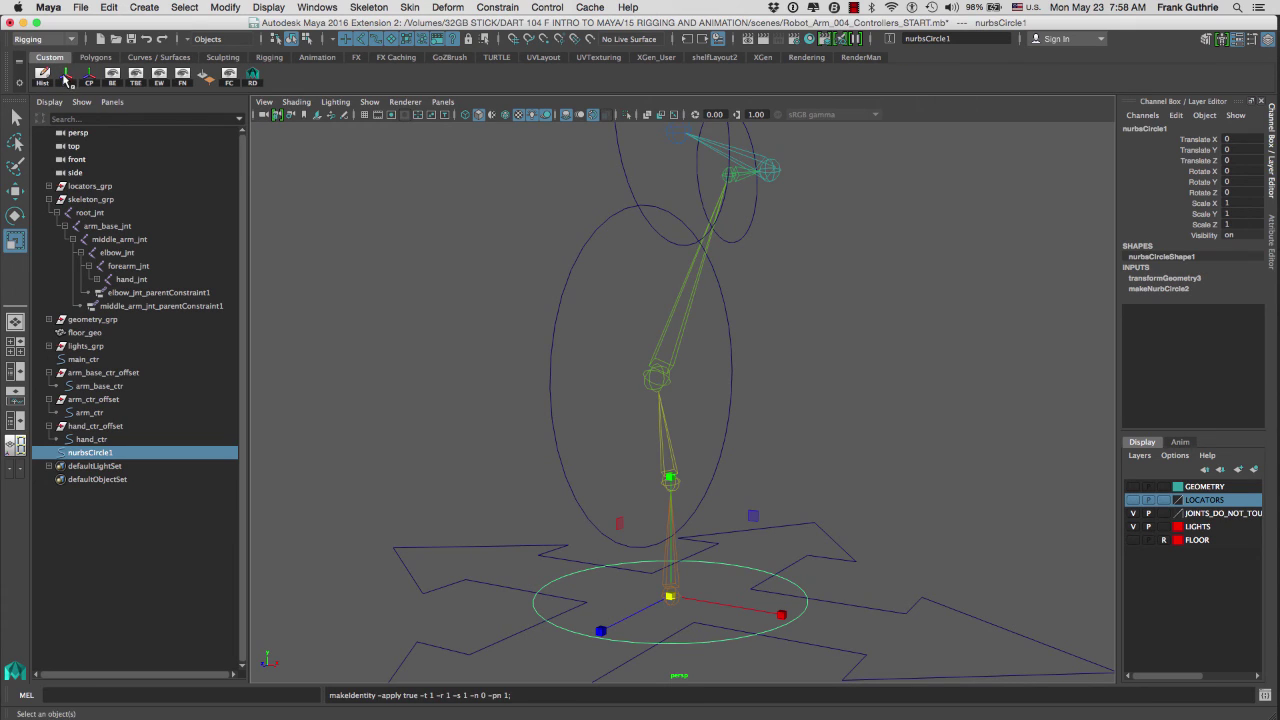
- Rename nurbsCircle1 to base_arm_ctr and deselect it
double_click(91, 453)
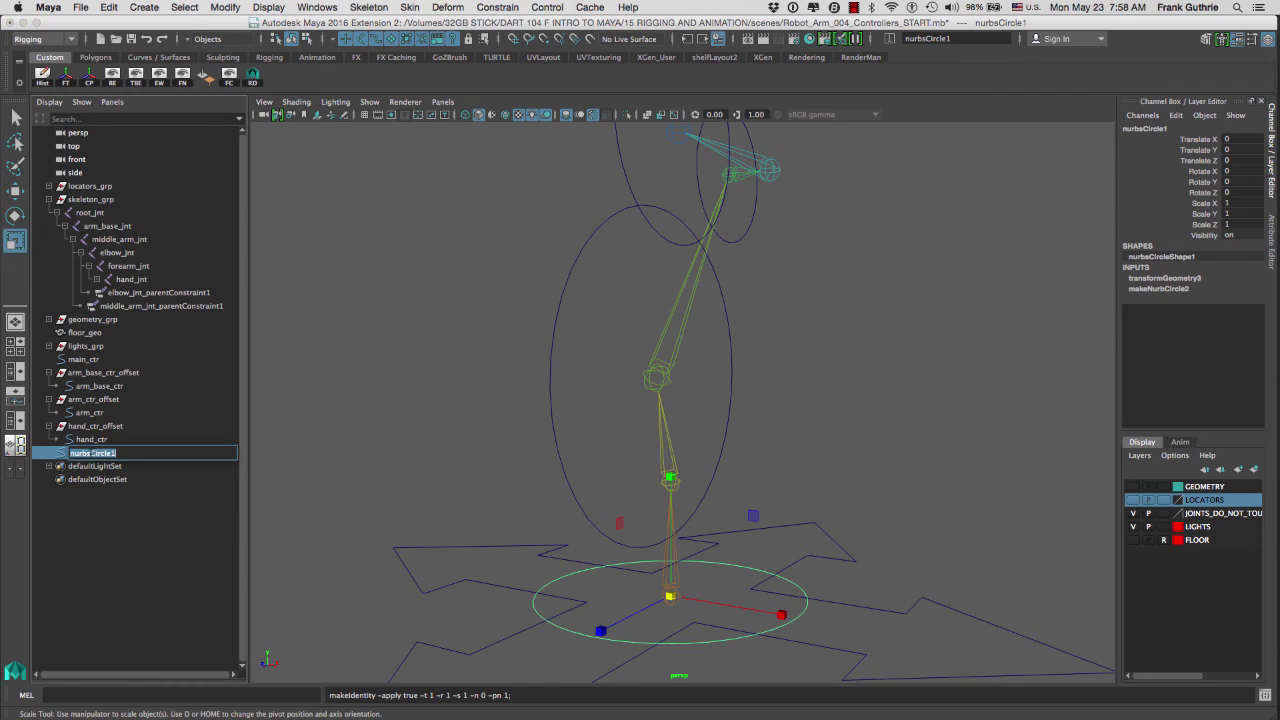
text(base_arm_ctr)
key(Return)
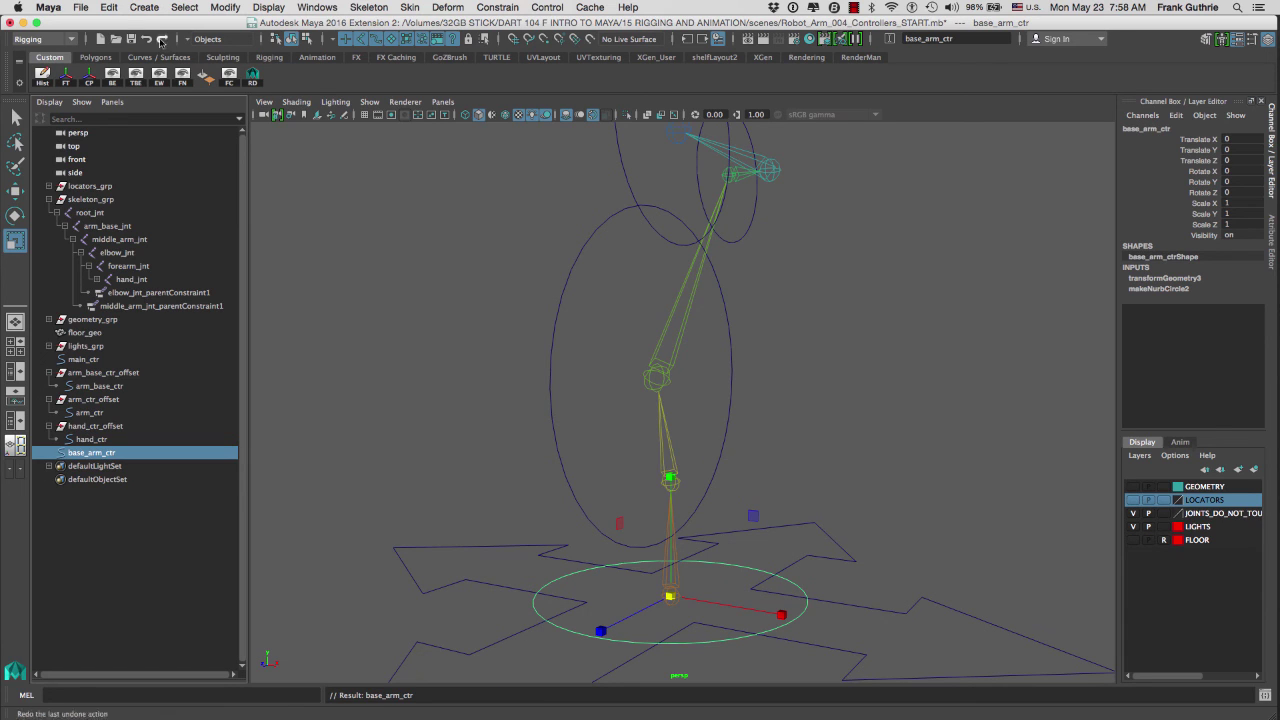
click(373, 218)
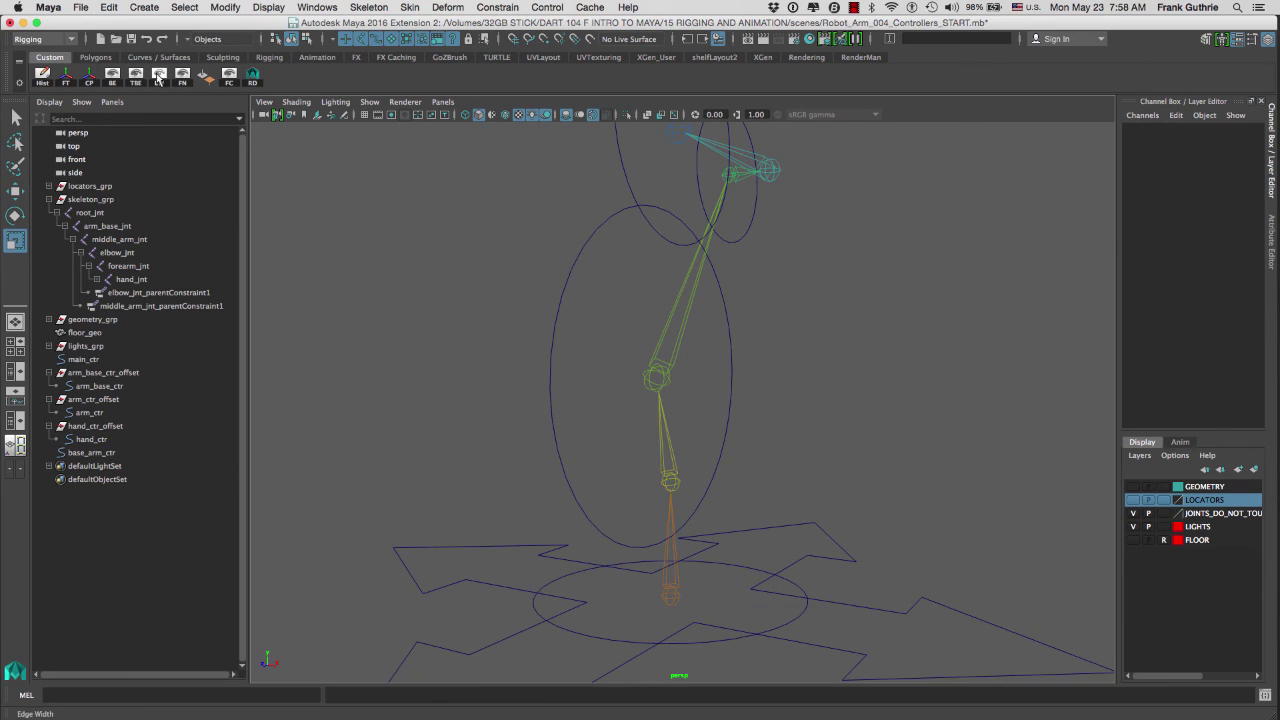
- Create an empty group and name it base_arm_ctr_offset
click(108, 8)
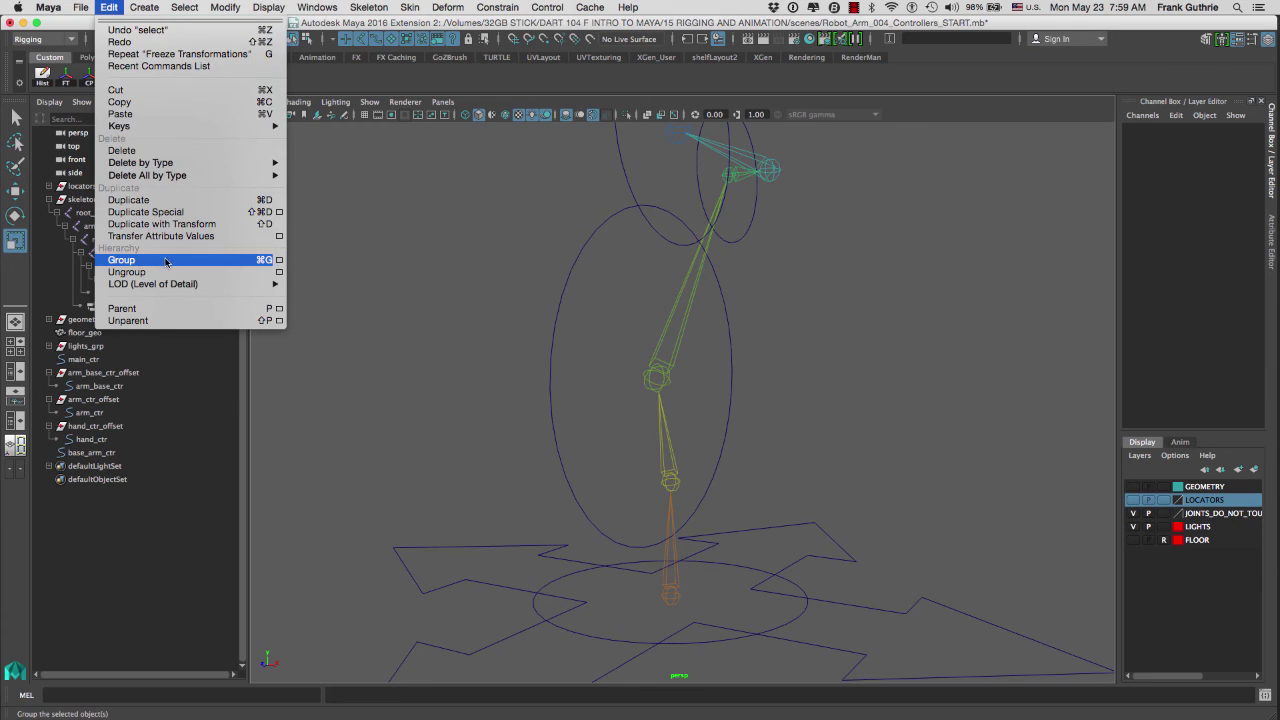
click(164, 262)
double_click(78, 466)
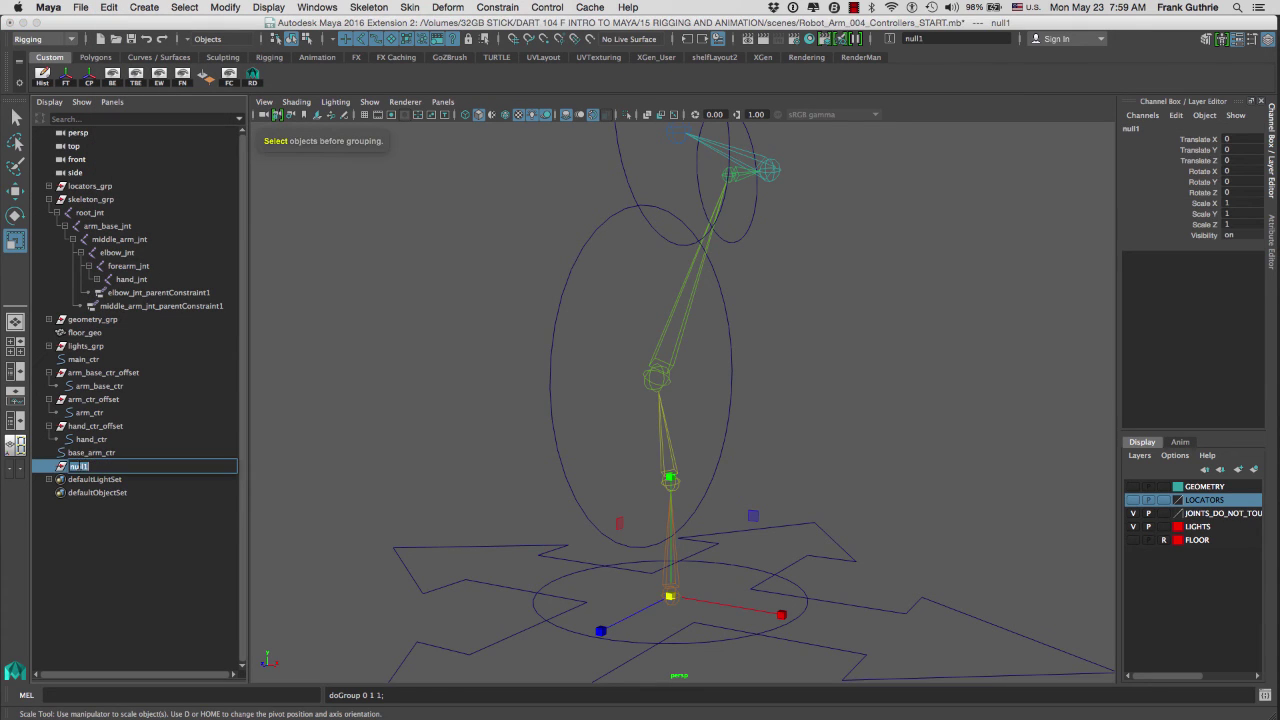
text(base)
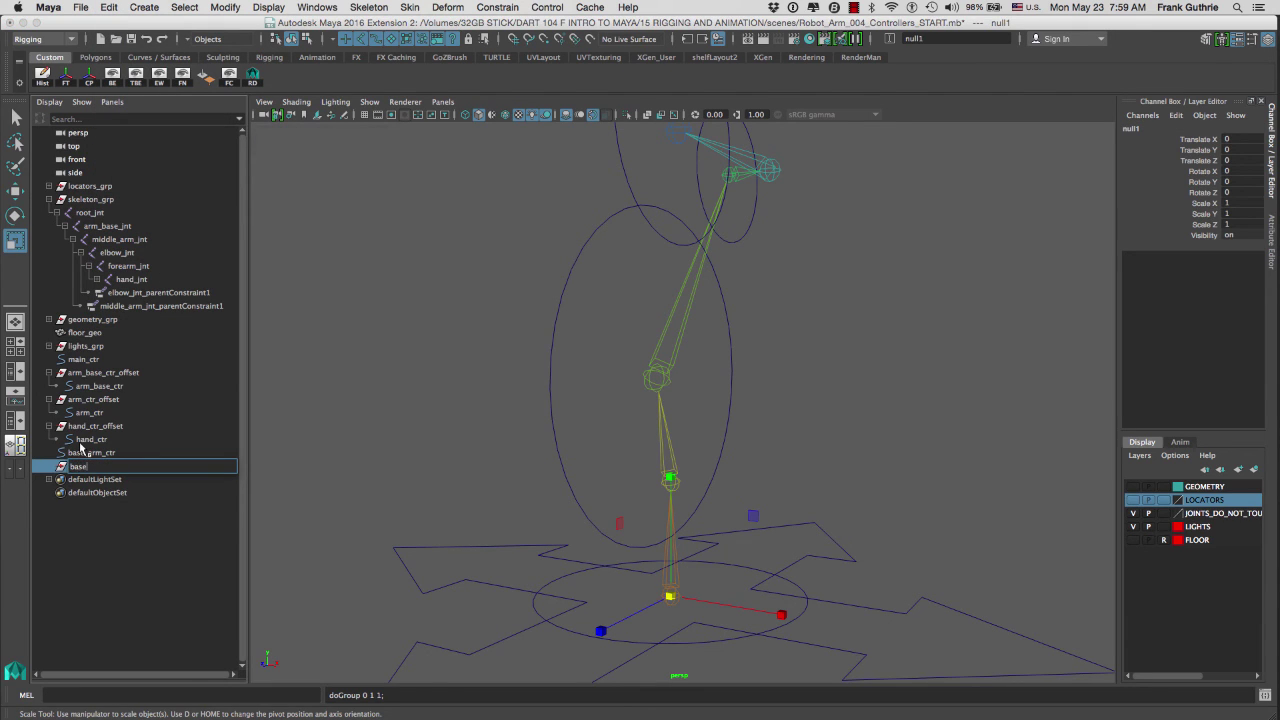
text(_arm_ctr_offset)
key(Return)
- Parent base_arm_ctr under base_arm_ctr_offset and select the group
click(100, 455)
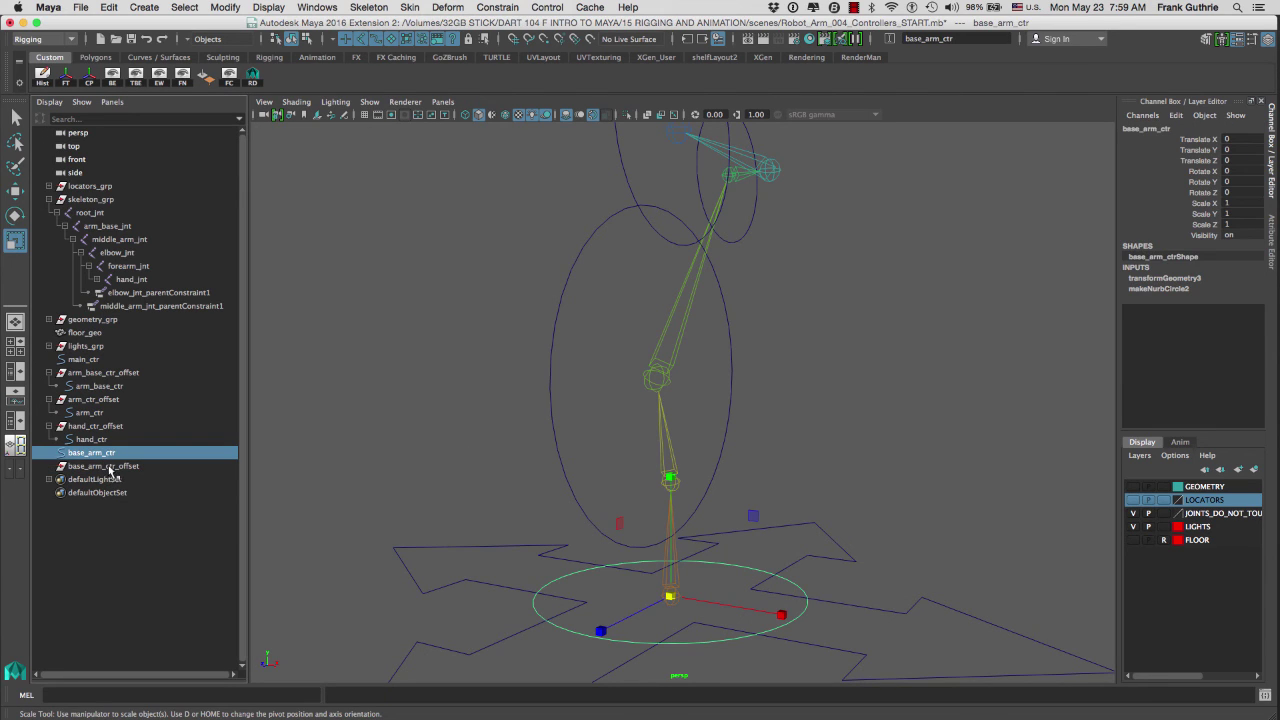
ctrl+click(104, 466)
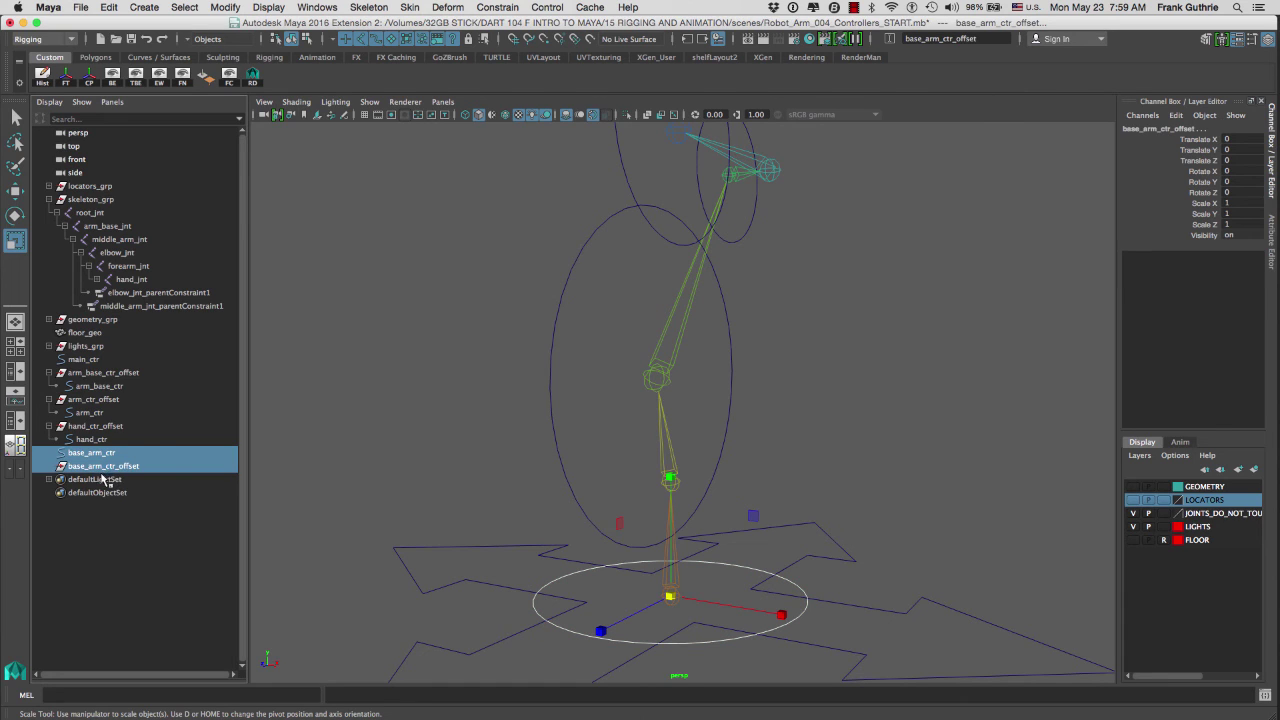
key(p)
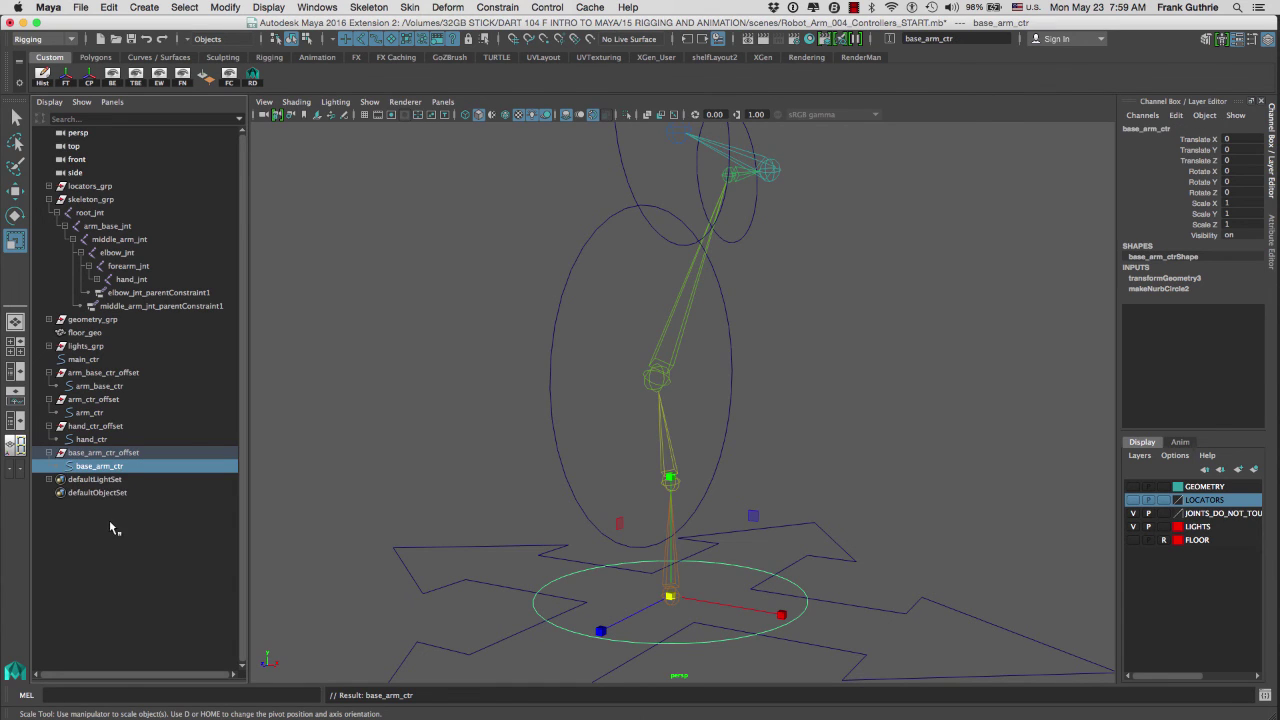
click(105, 453)
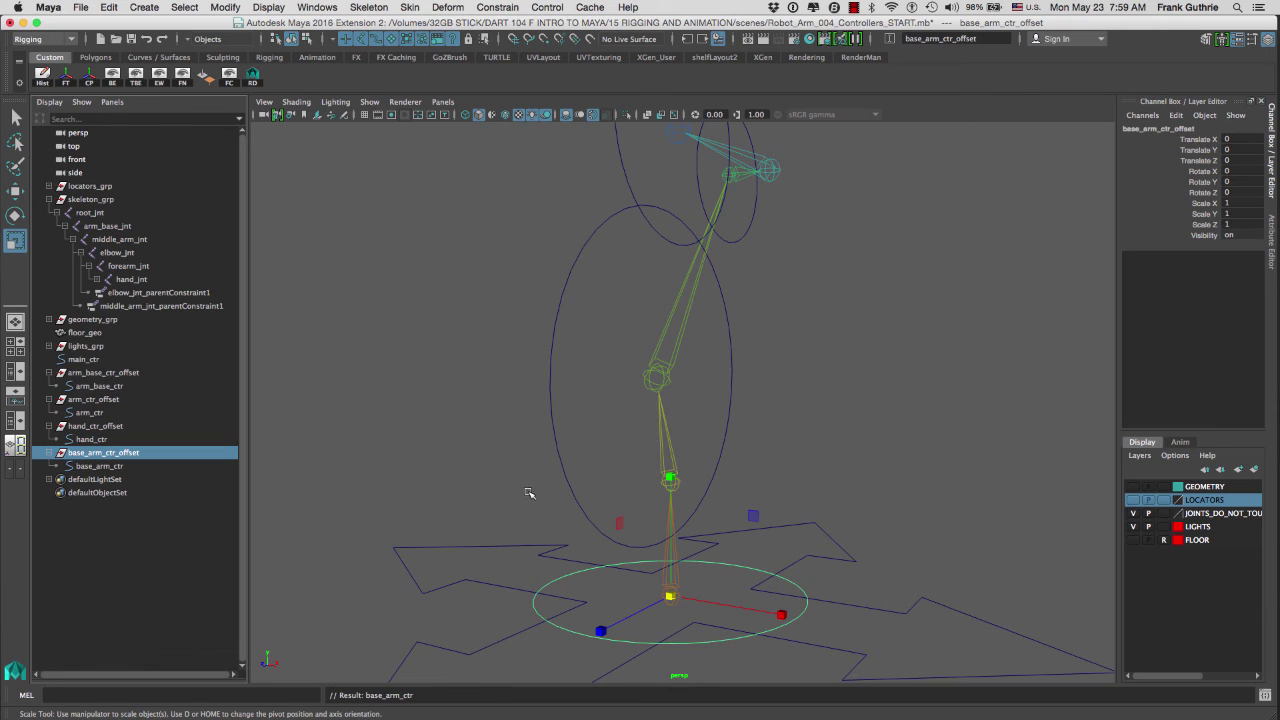
- Frame the arm base and test-rotate base_arm_ctr, then undo the rotation
click(652, 436)
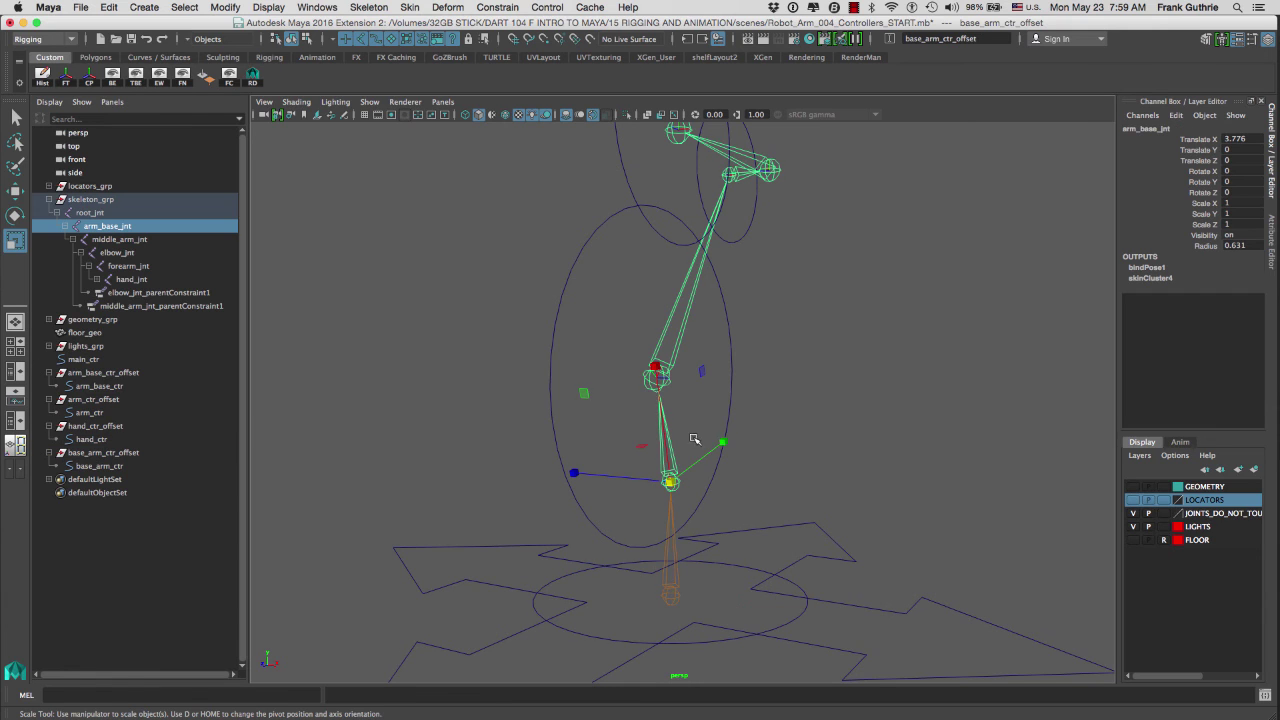
alt+drag(822, 418, 743, 409)
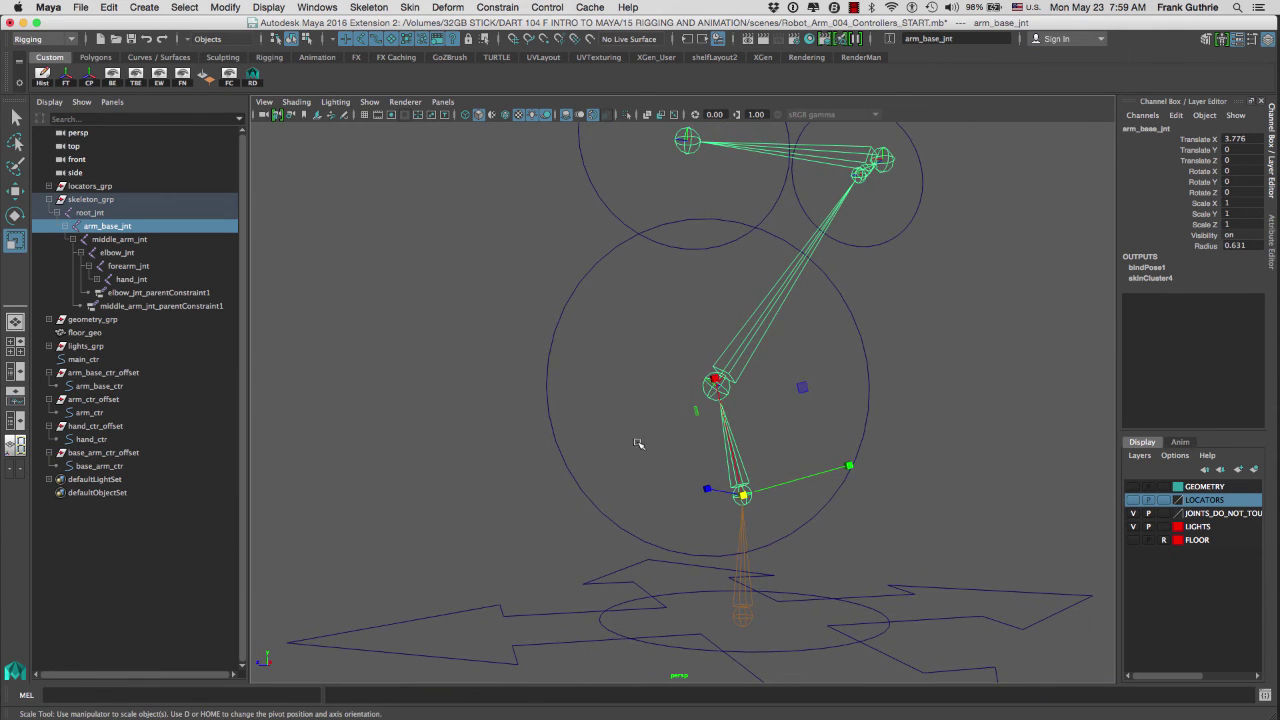
alt+right_drag(638, 443, 714, 443)
alt+middle_drag(714, 443, 674, 323)
alt+drag(674, 323, 624, 505)
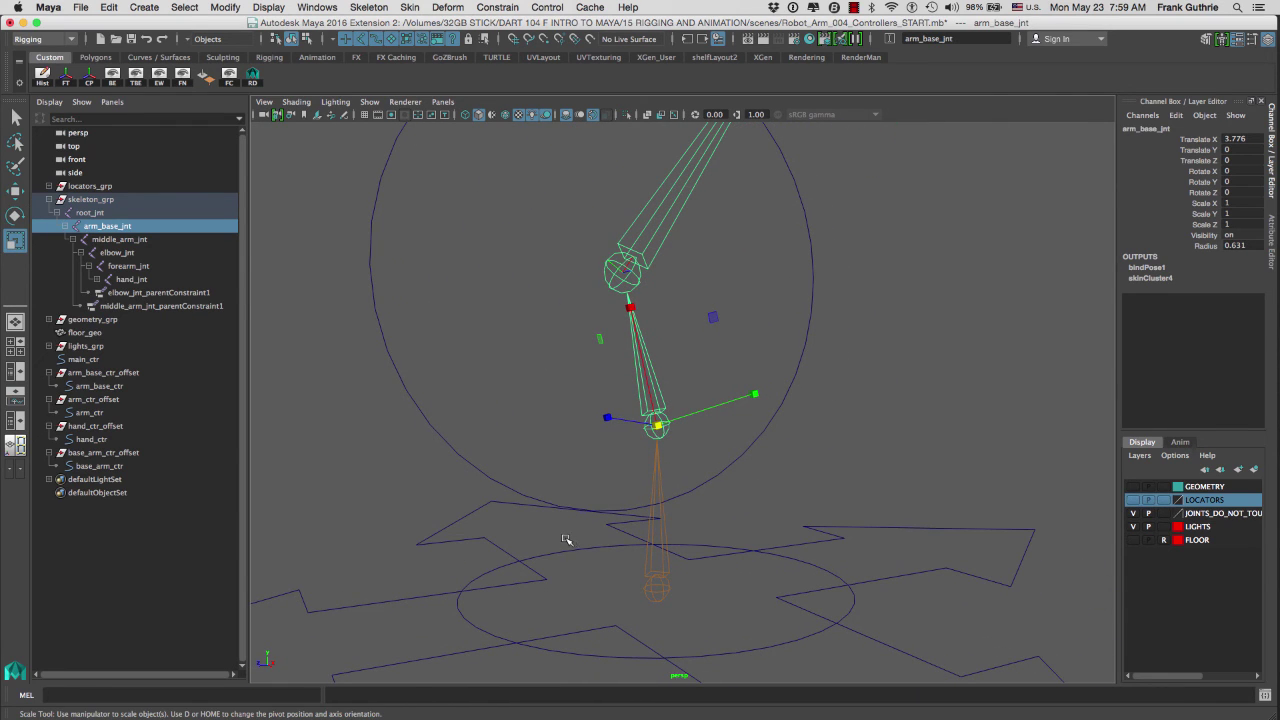
click(559, 552)
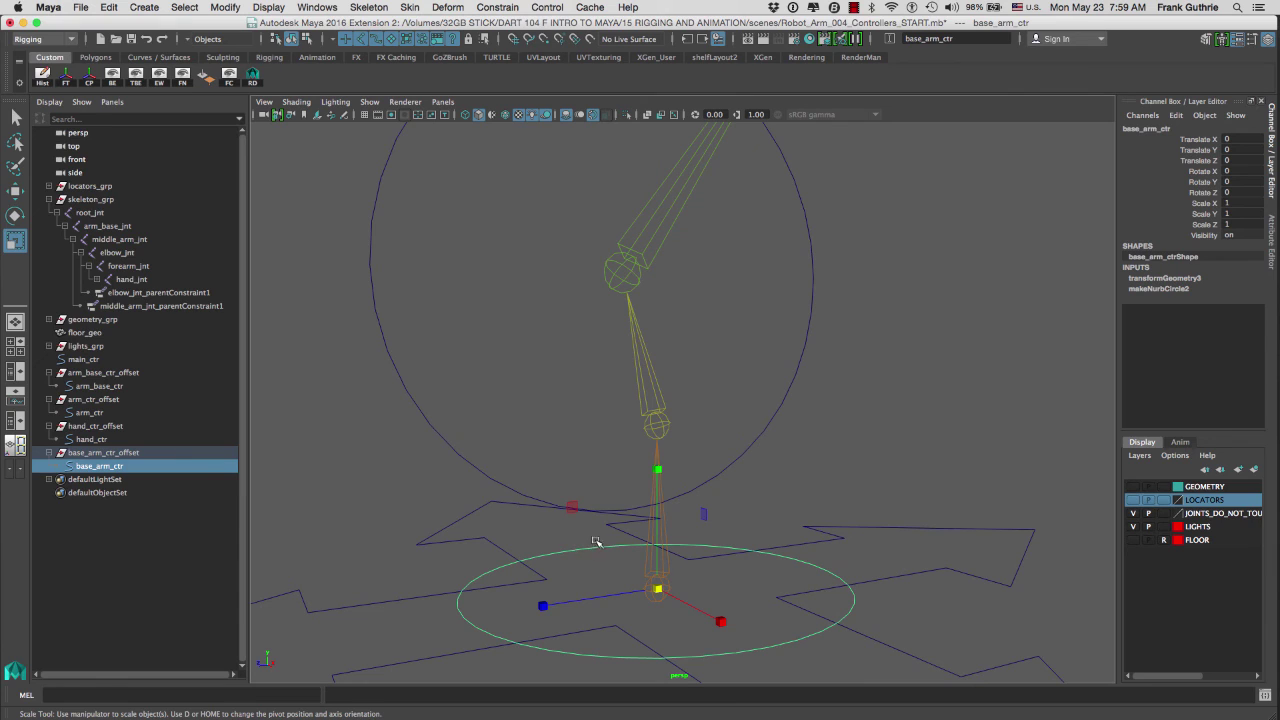
key(e)
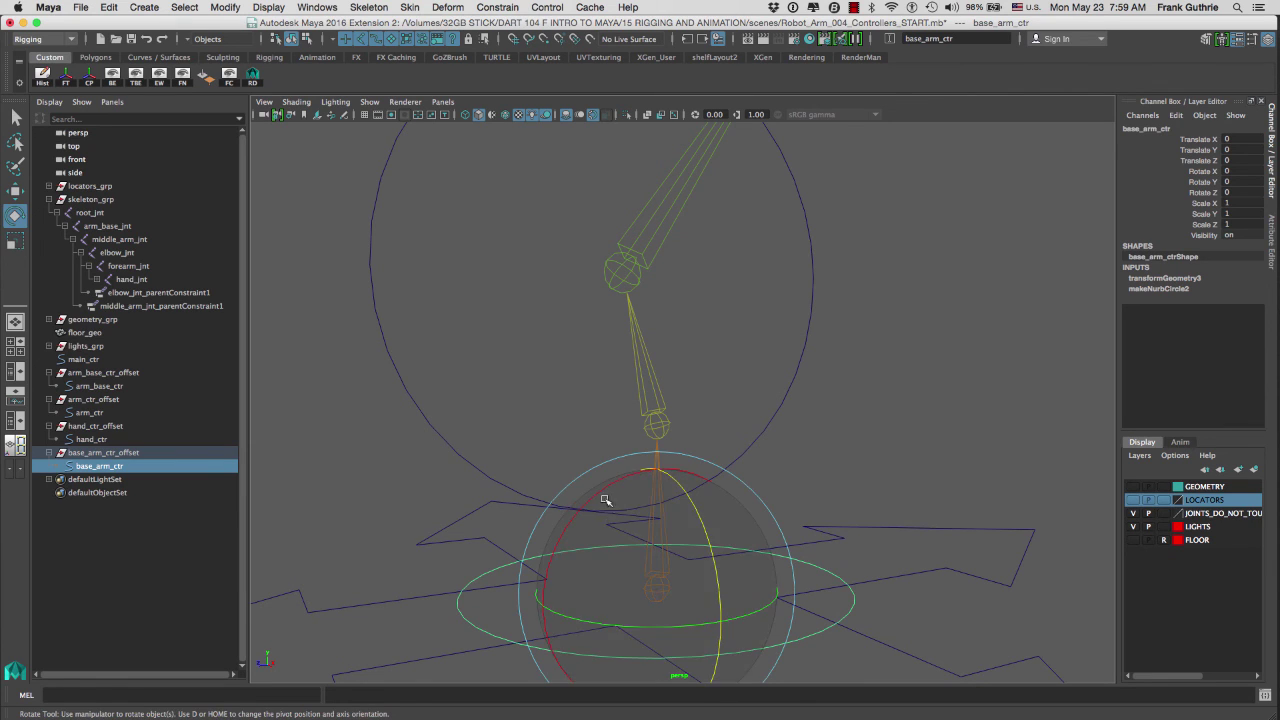
drag(603, 498, 568, 528)
key(ctrl+z)
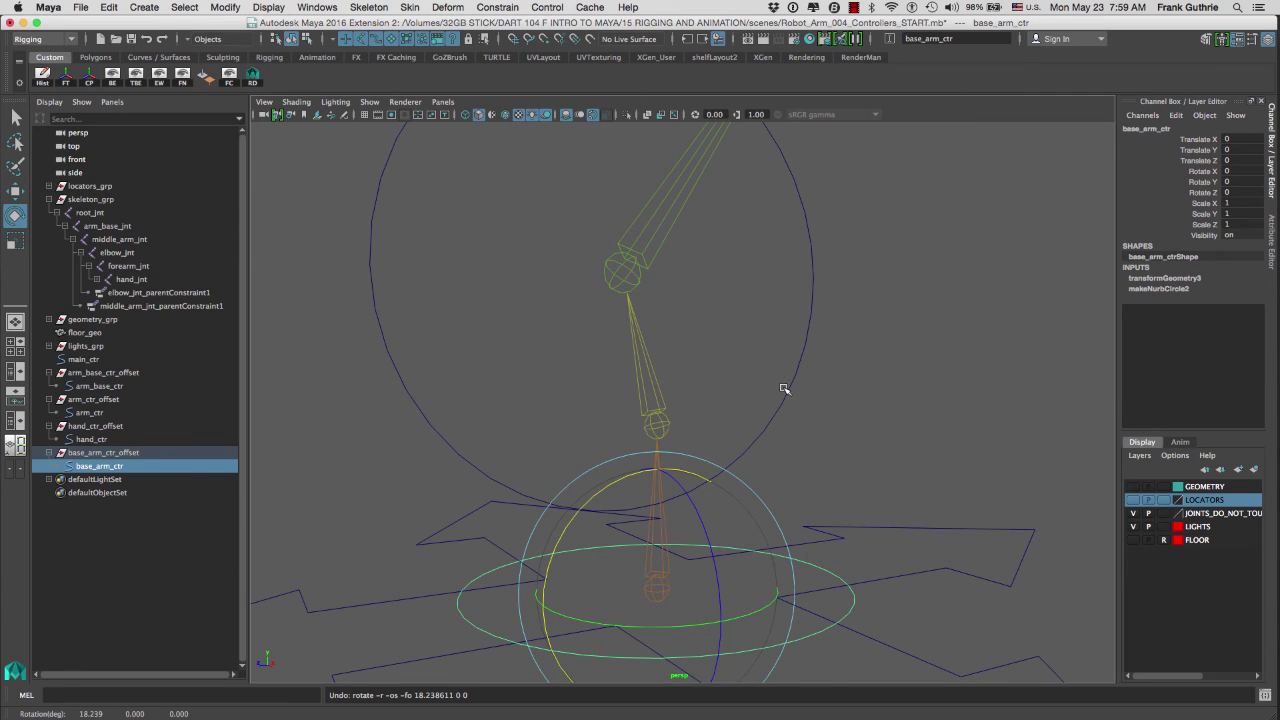
- Return to plain selection and select the arm_base_jnt joint
click(872, 302)
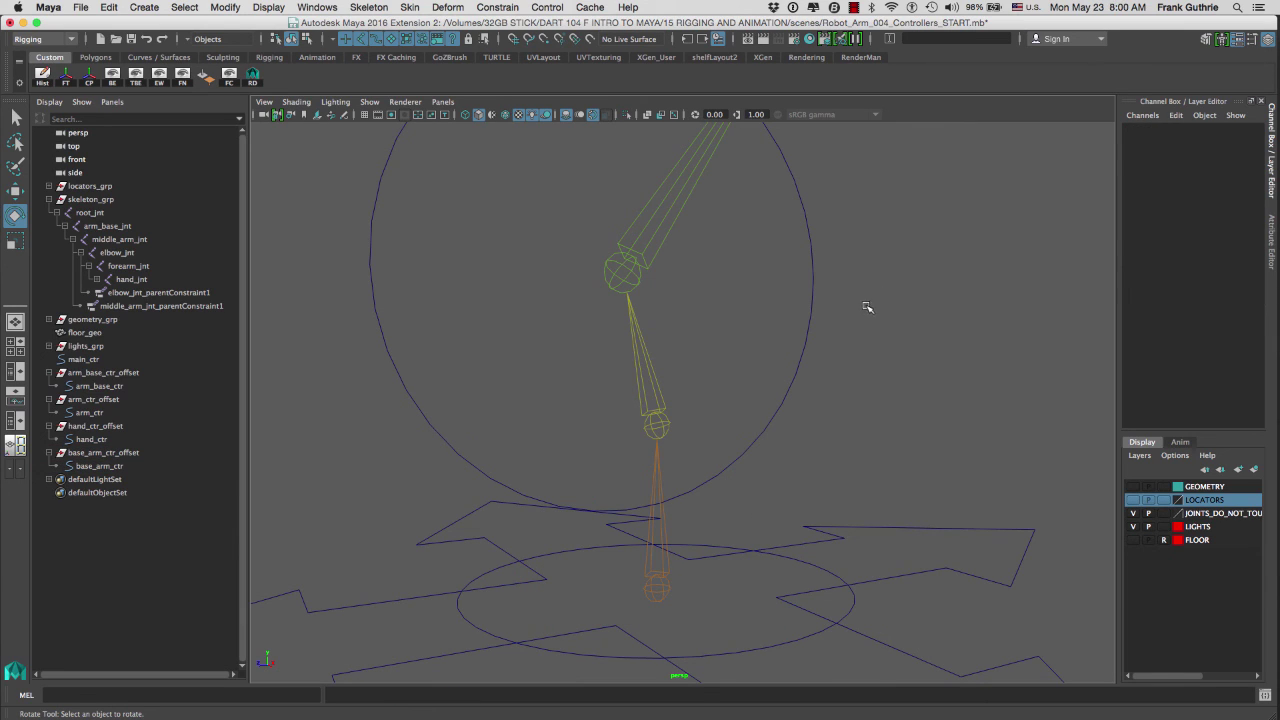
key(q)
click(636, 356)
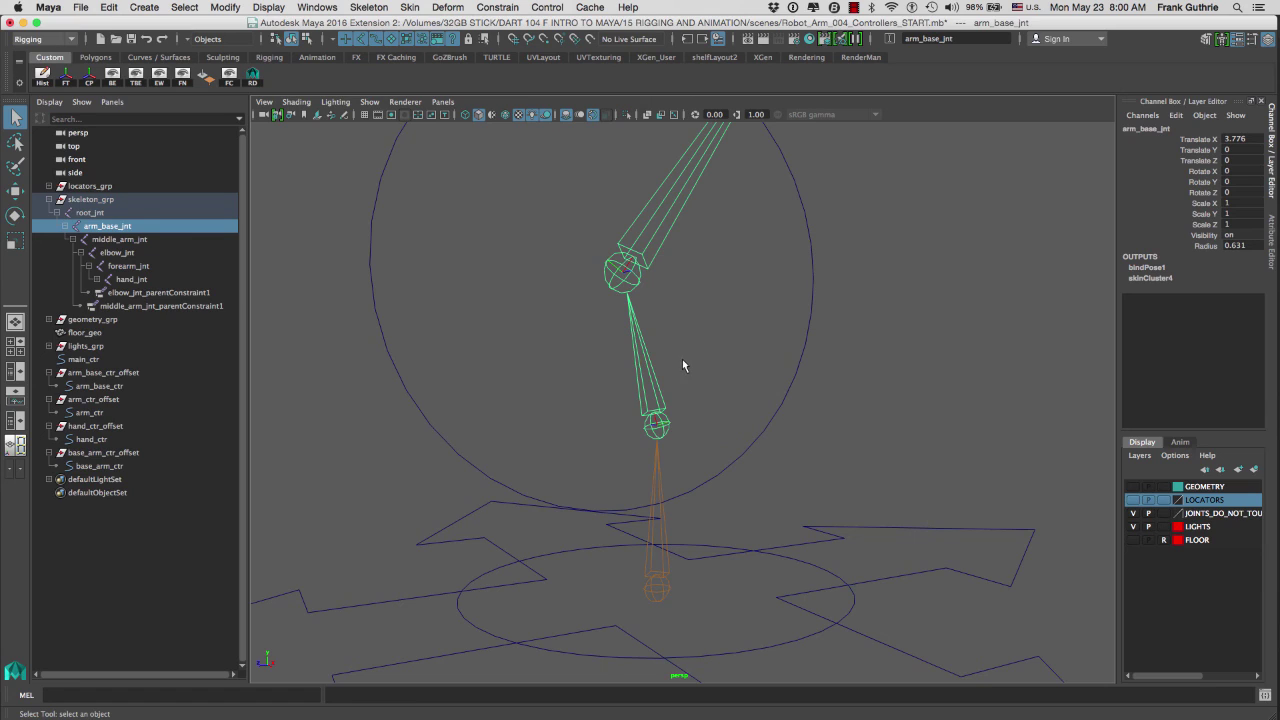
- Point-constrain base_arm_ctr_offset to arm_base_jnt and test-rotate the controller
click(120, 458)
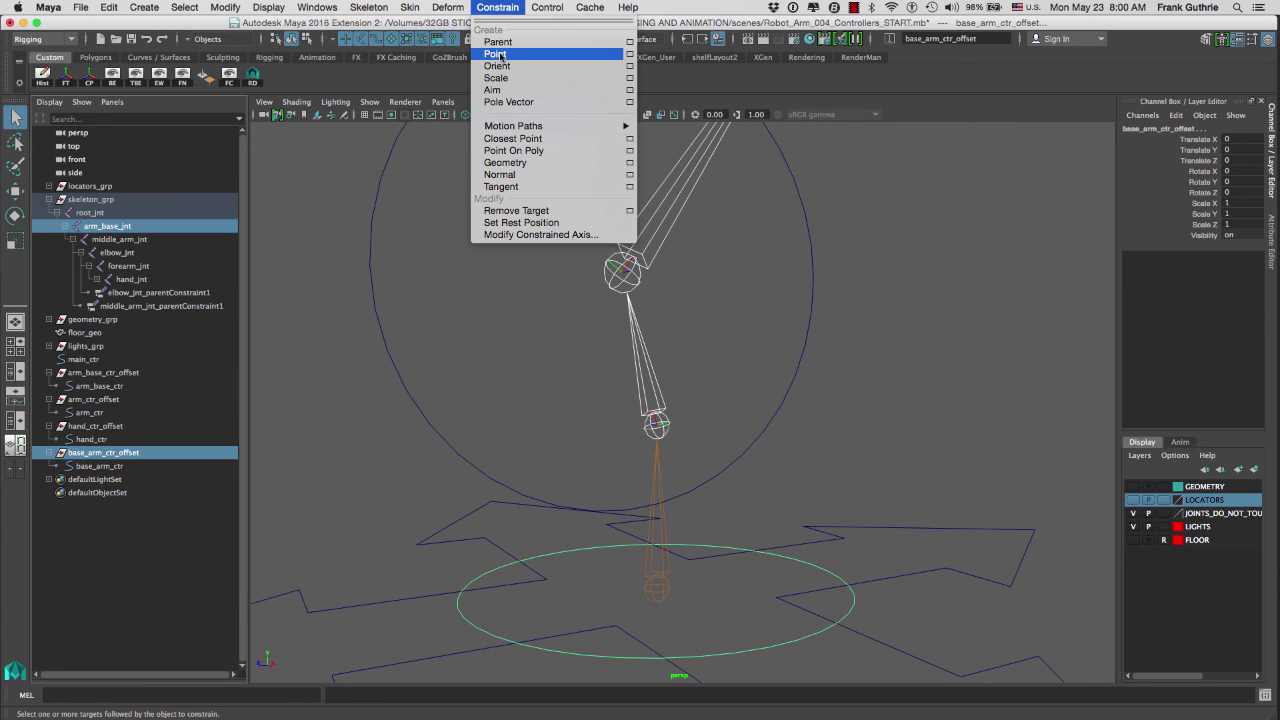
click(500, 55)
click(856, 440)
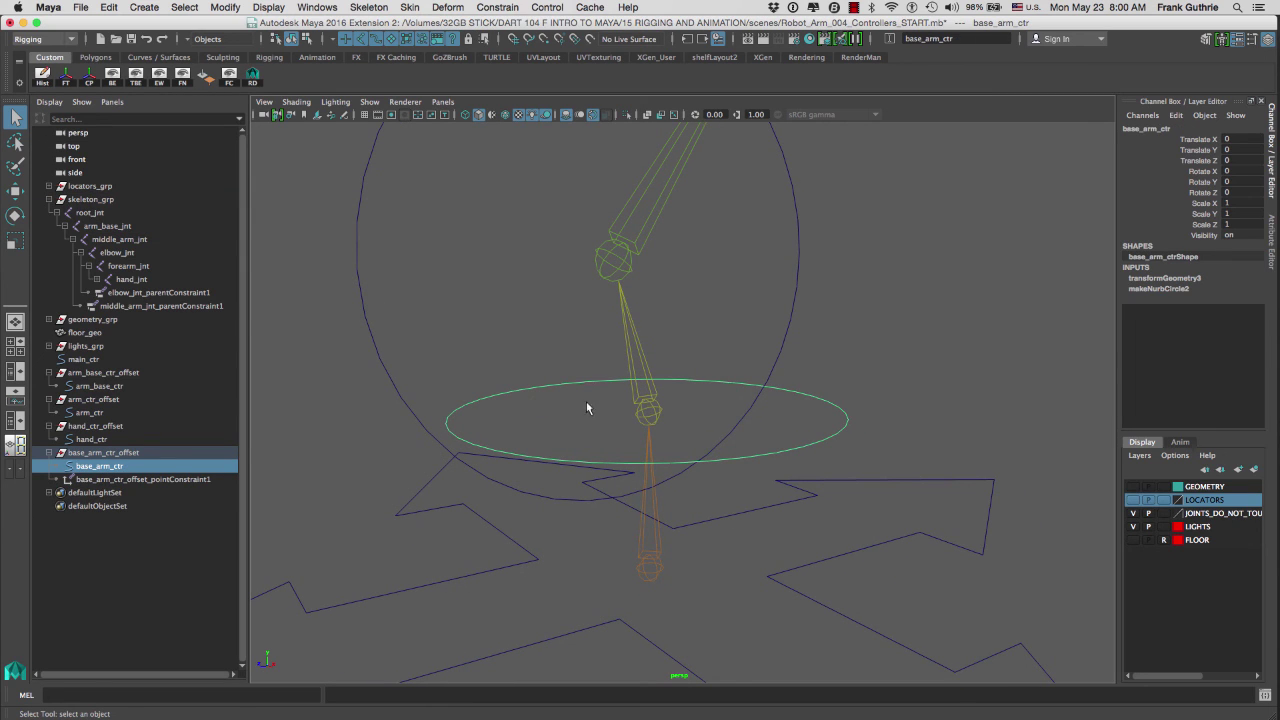
key(e)
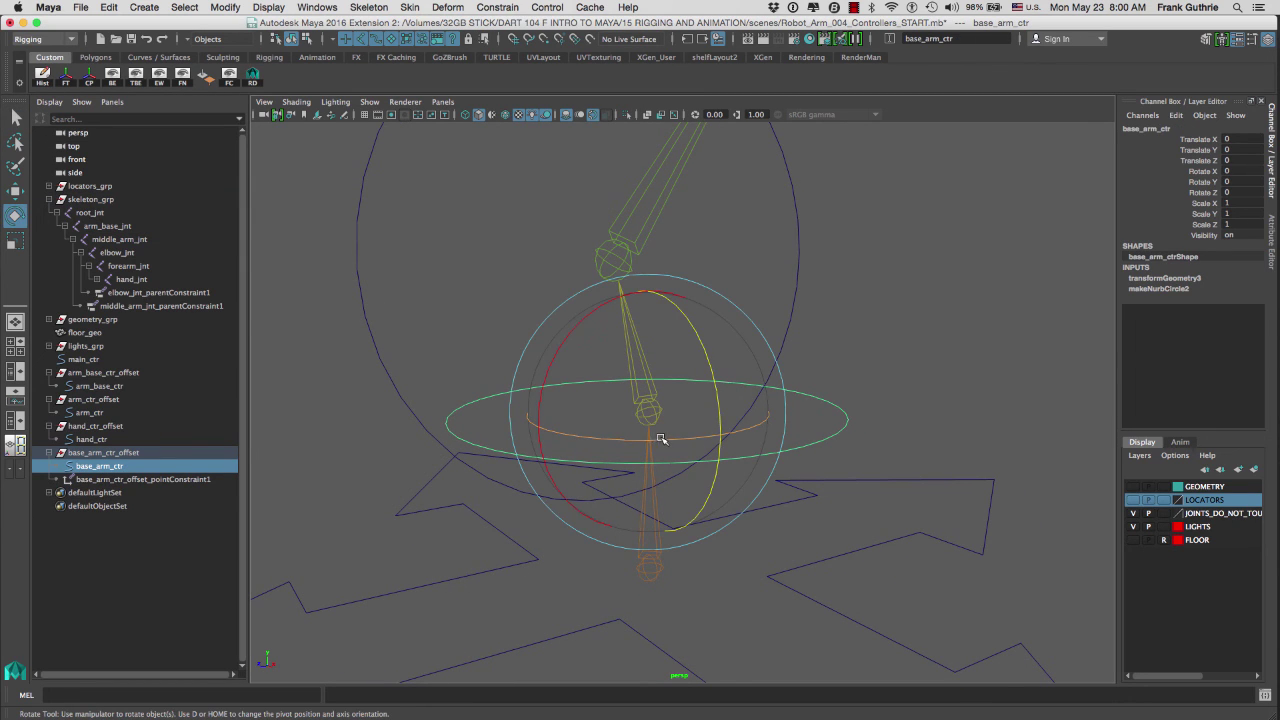
mouse_move(661, 438)
mouse_down()
mouse_move(606, 434)
mouse_move(660, 440)
mouse_up()
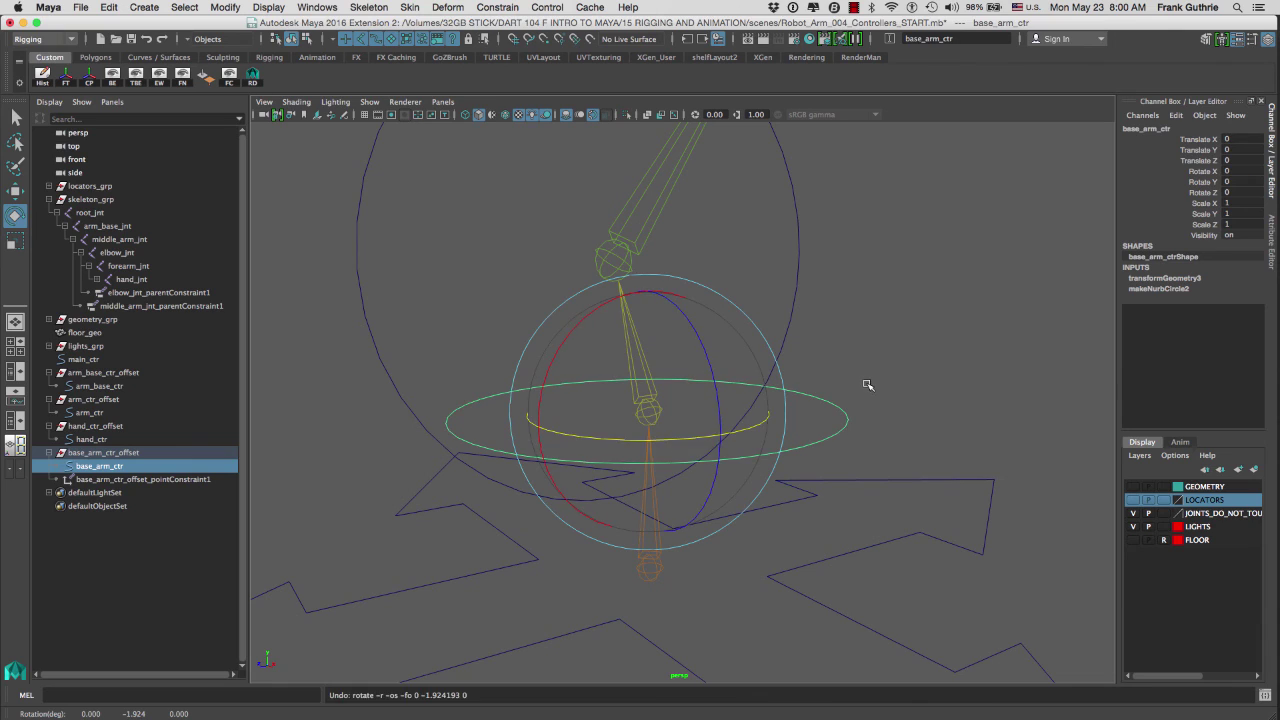
- Delete base_arm_ctr_offset_pointConstraint1 and select the base_arm_ctr circle
click(867, 385)
click(150, 480)
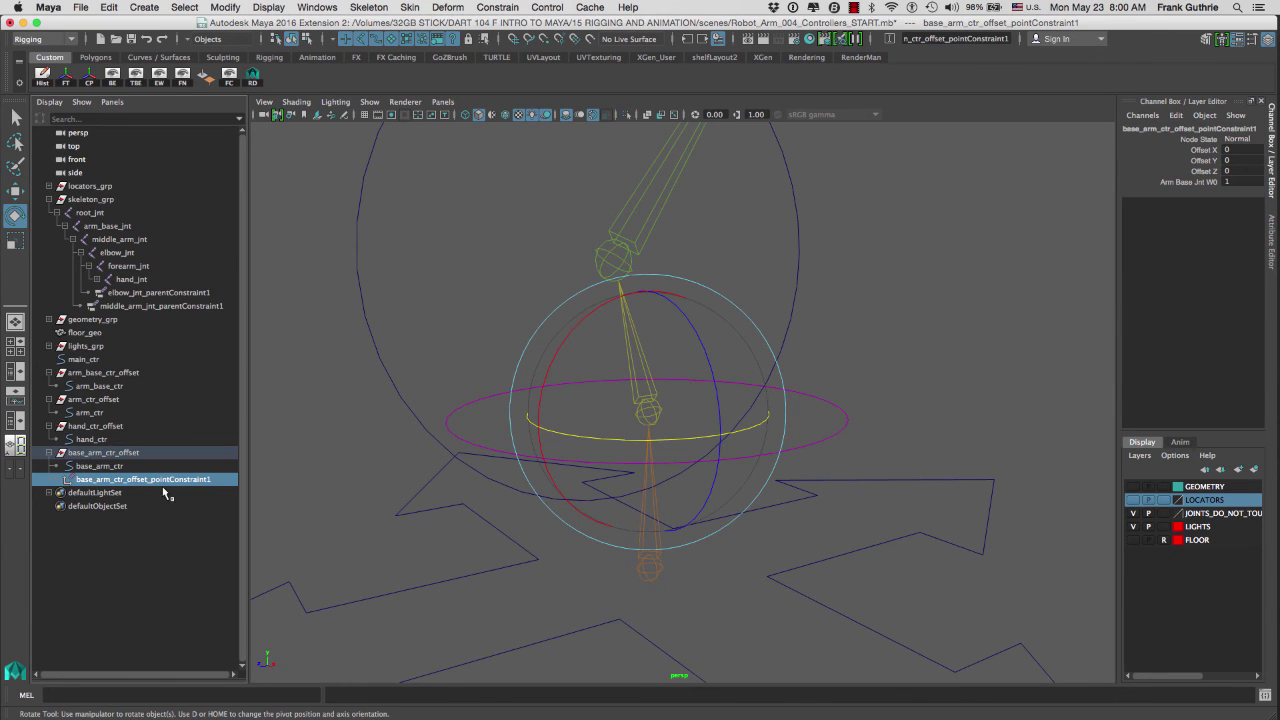
key(Delete)
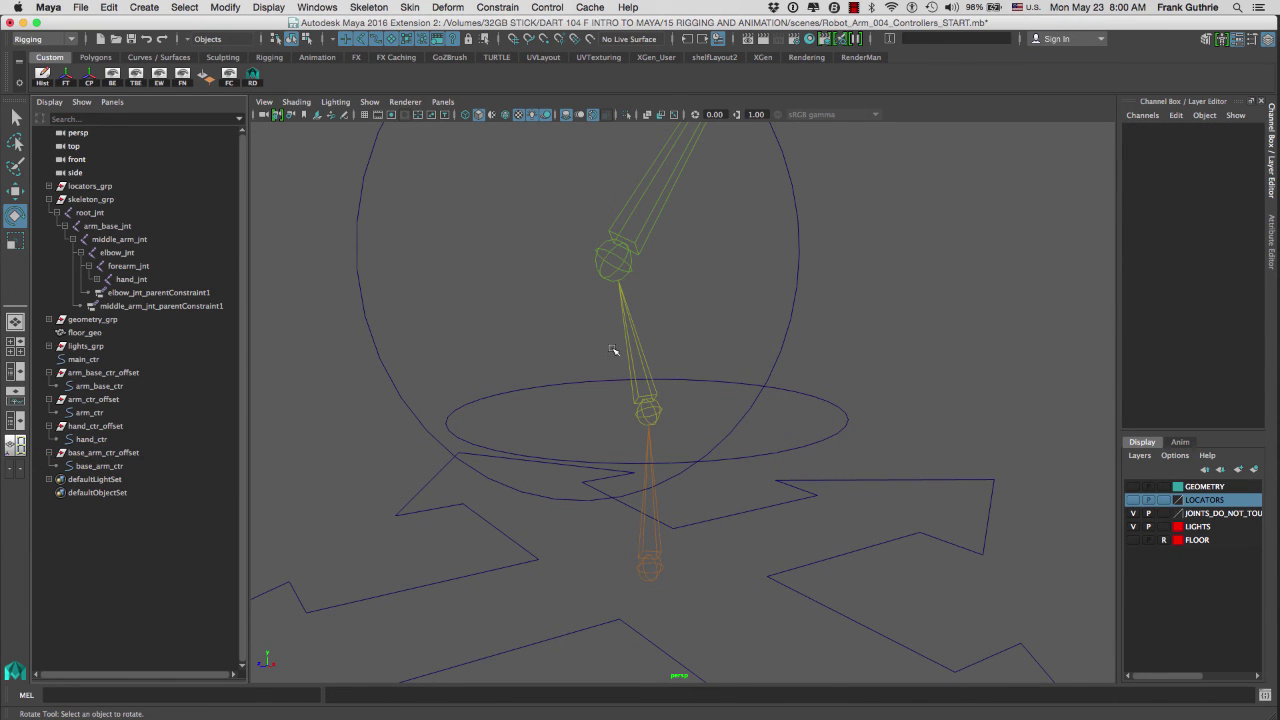
drag(481, 384, 508, 411)
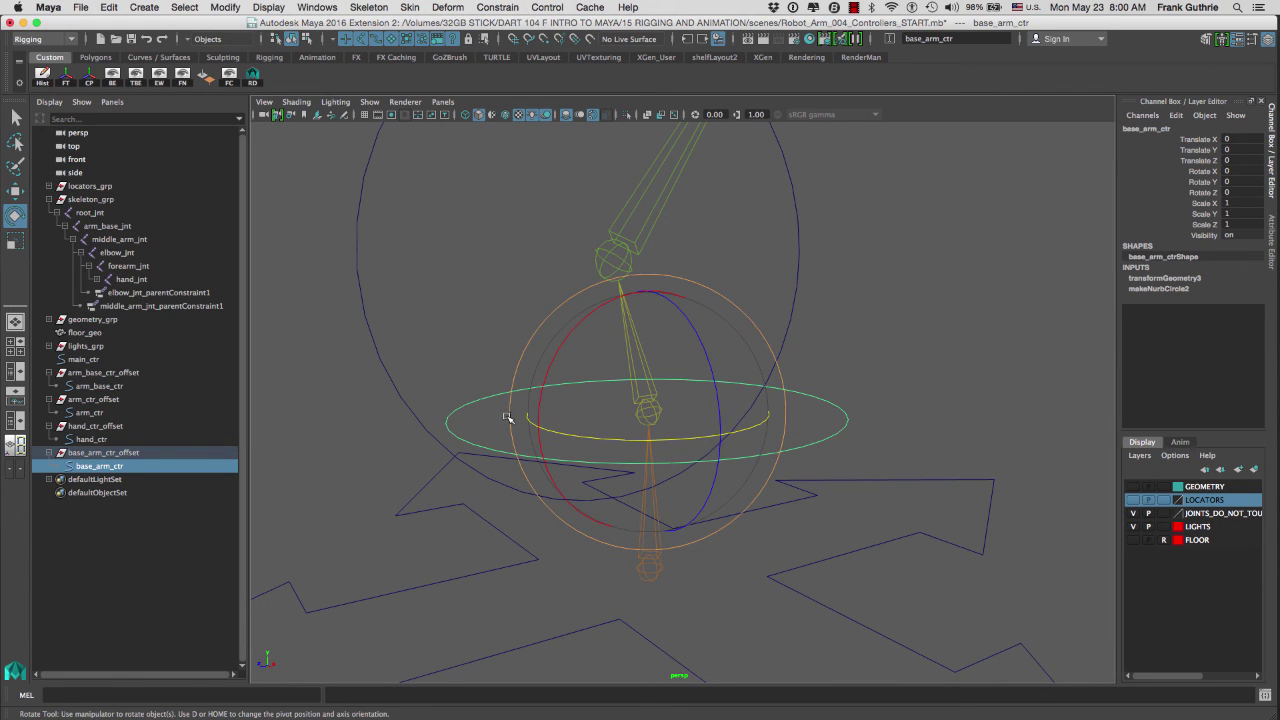
key(q)
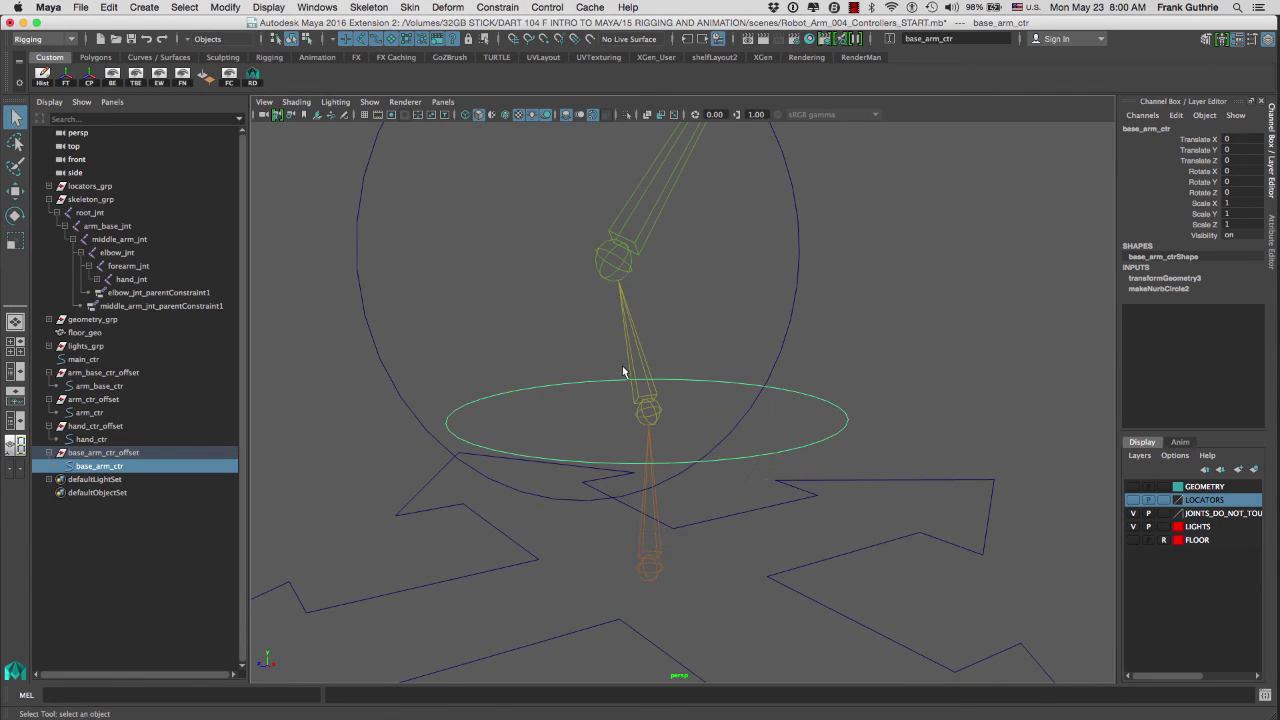
- Parent-constrain arm_base_jnt to base_arm_ctr
shift+click(655, 413)
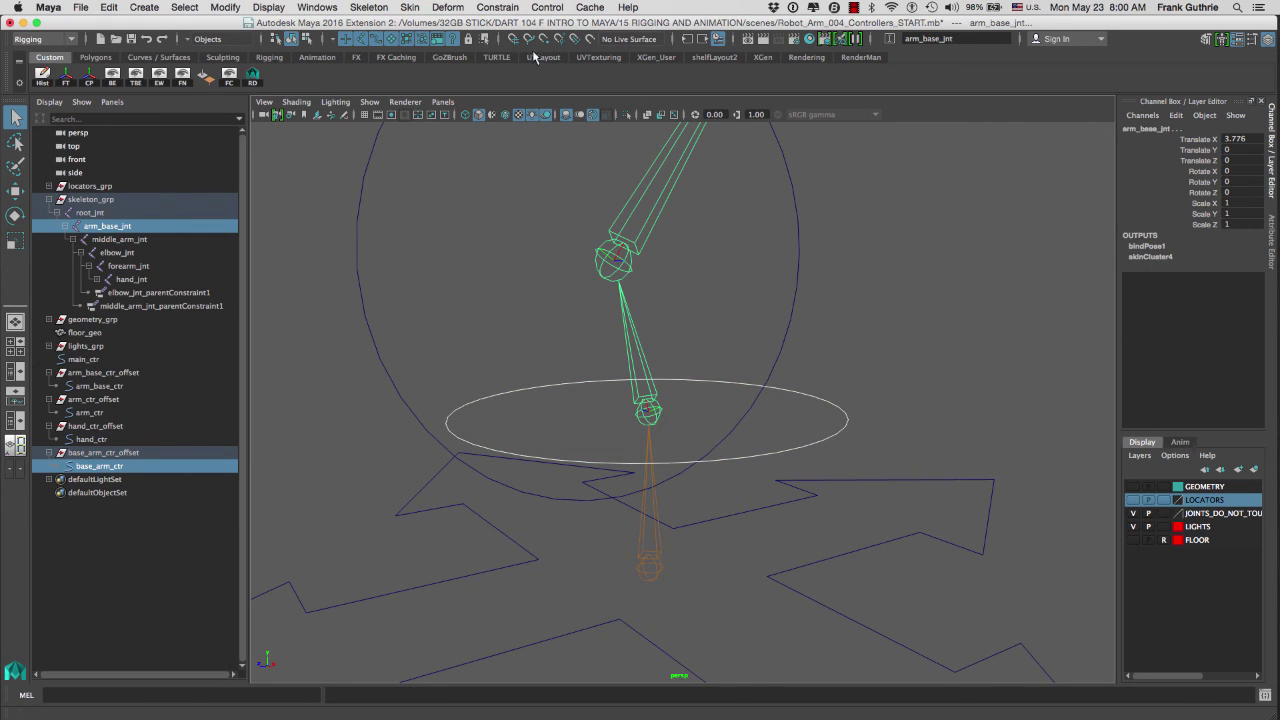
click(548, 7)
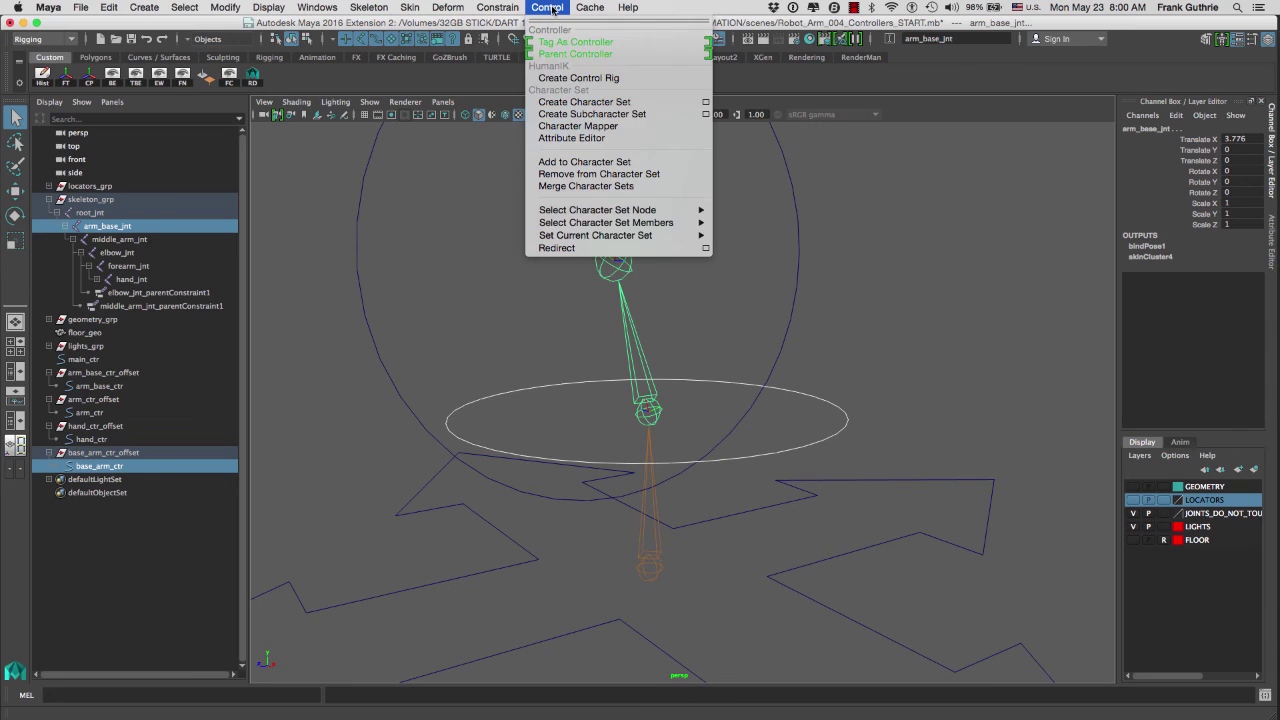
mouse_move(497, 9)
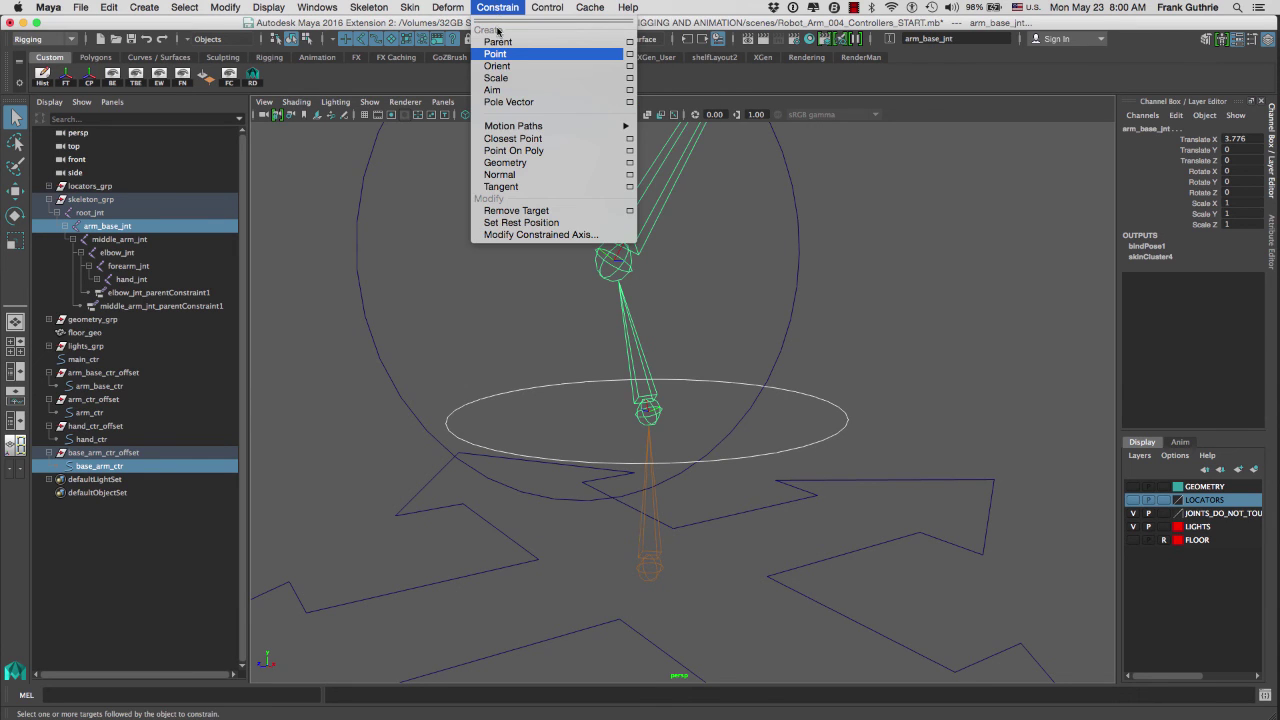
click(498, 42)
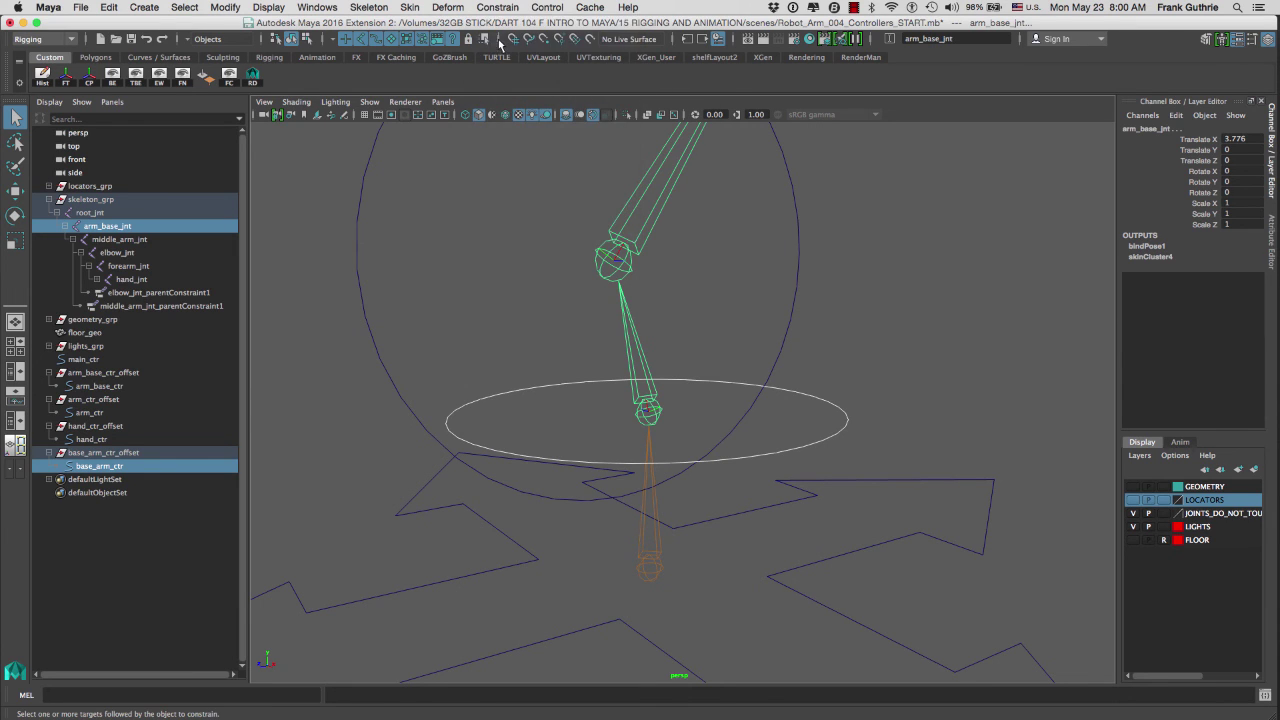
- Check the rig by selecting root_jnt and main_ctr
click(874, 324)
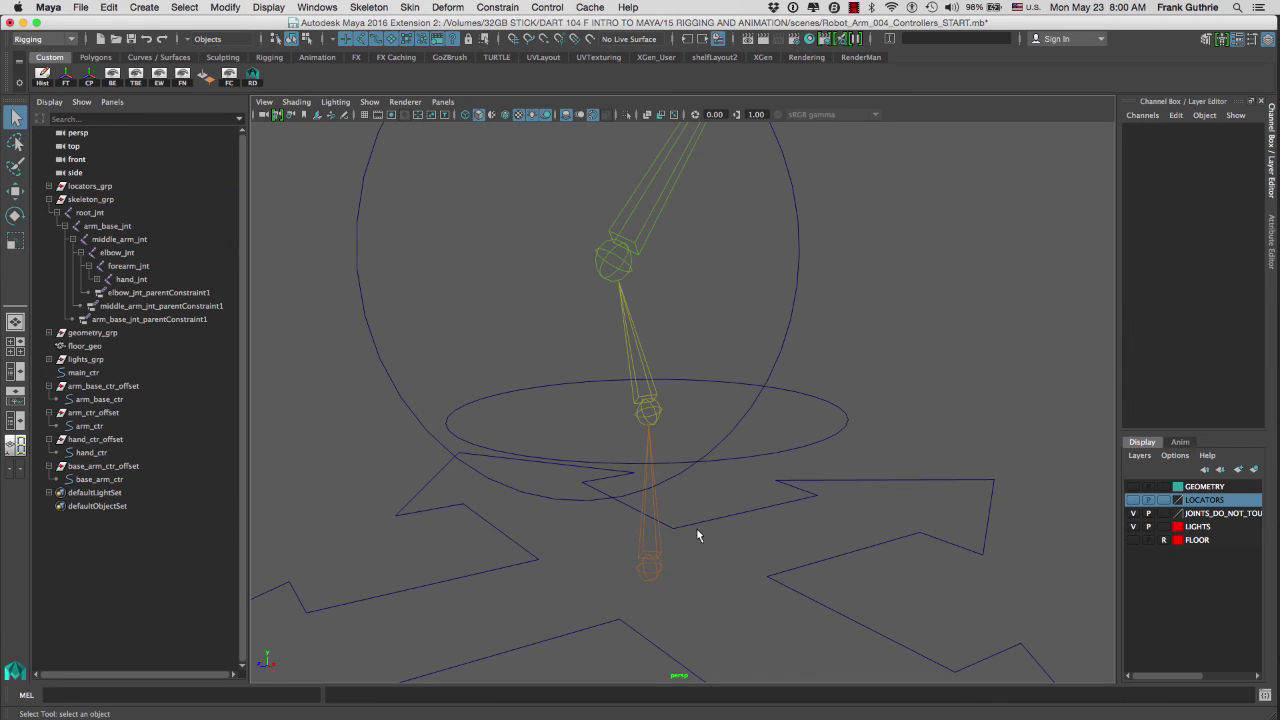
click(648, 552)
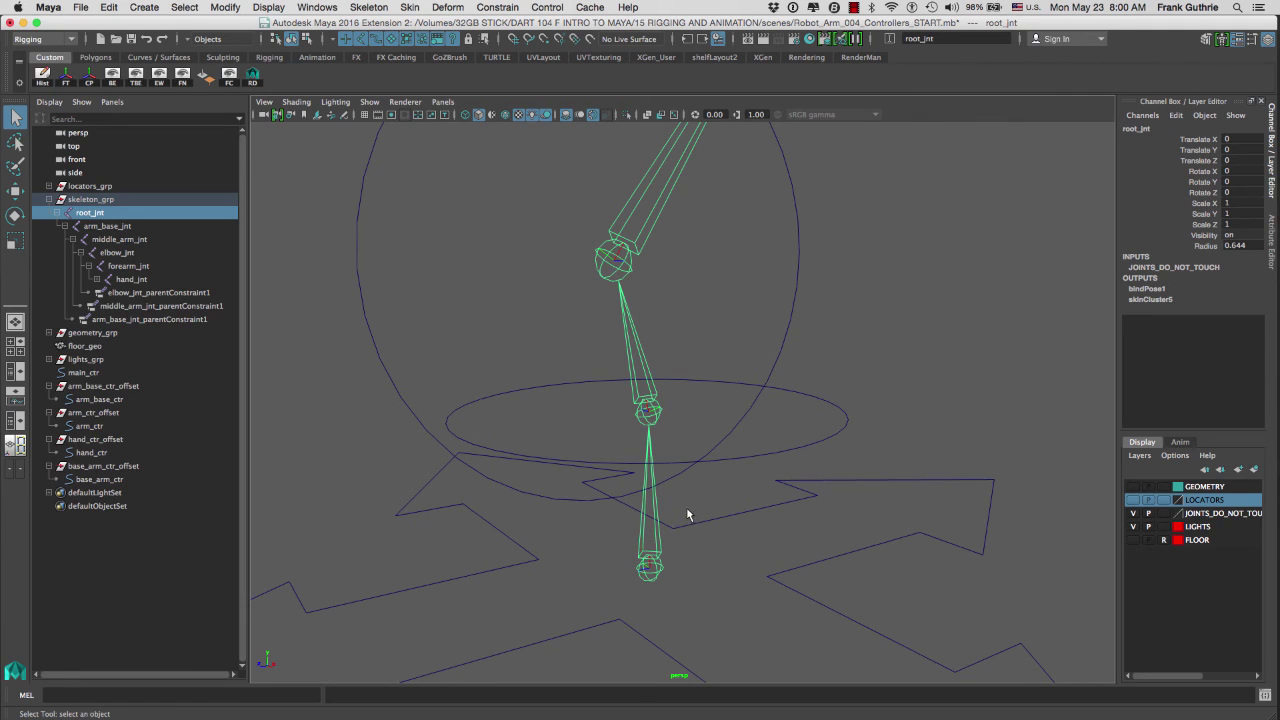
click(690, 544)
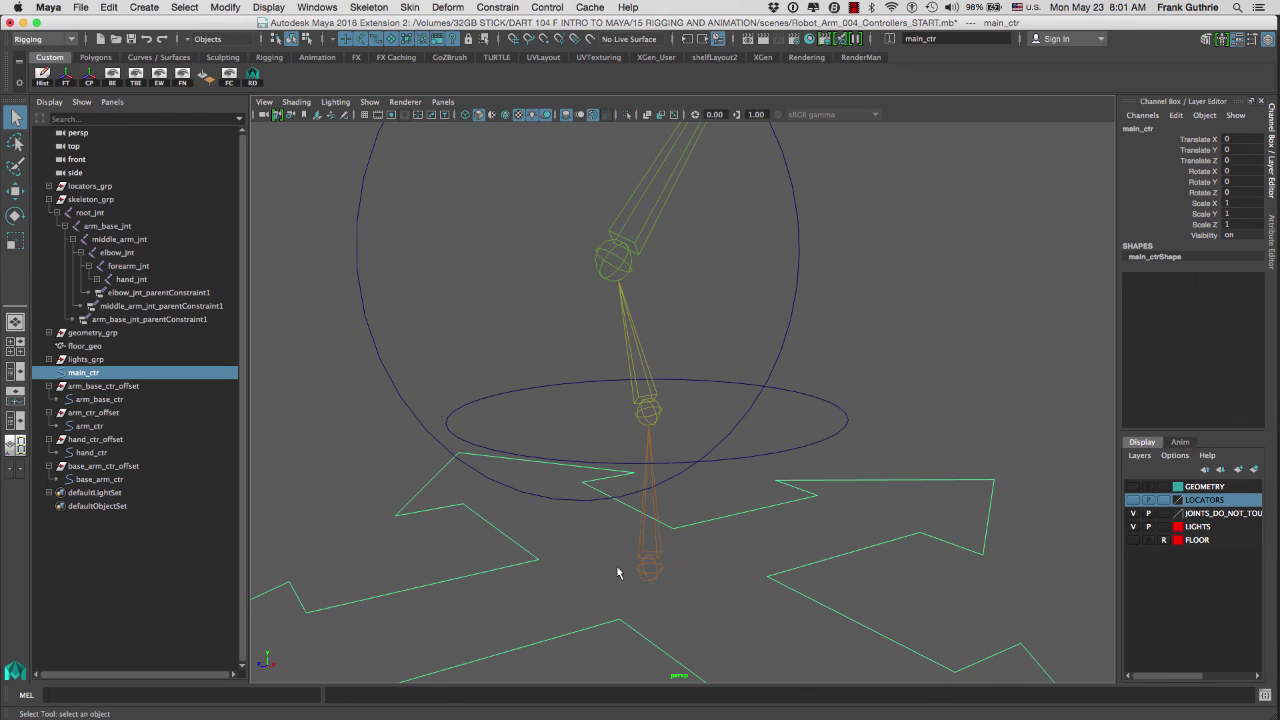
click(650, 547)
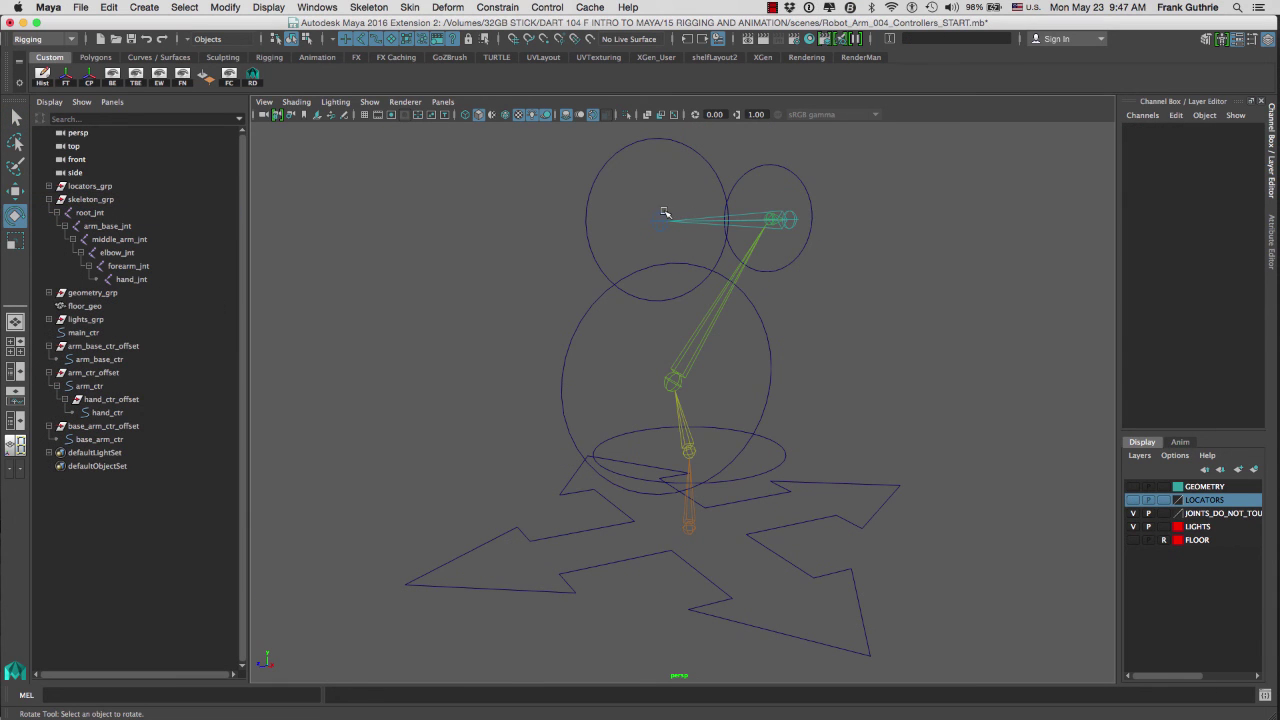
- Pair-check the joints with hand_ctr, arm_ctr and arm_base_ctr, then show the GEOMETRY layer again
key(q)
click(661, 218)
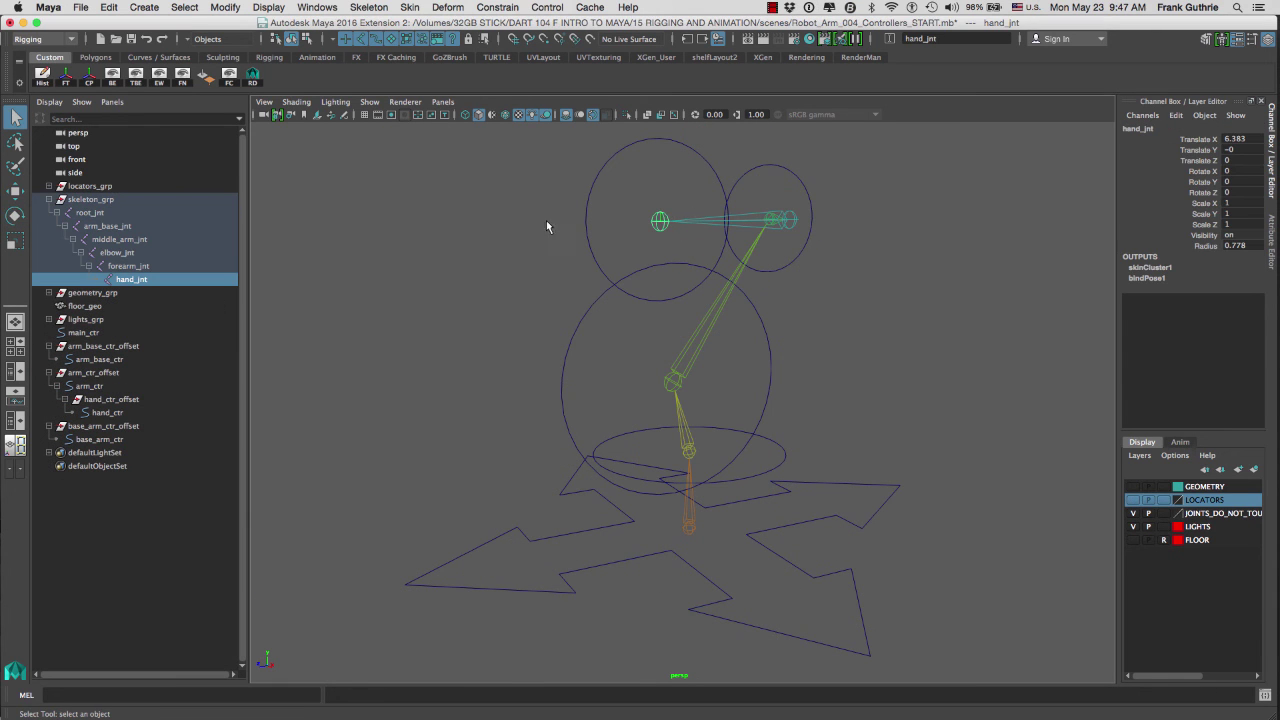
shift+drag(607, 198, 608, 196)
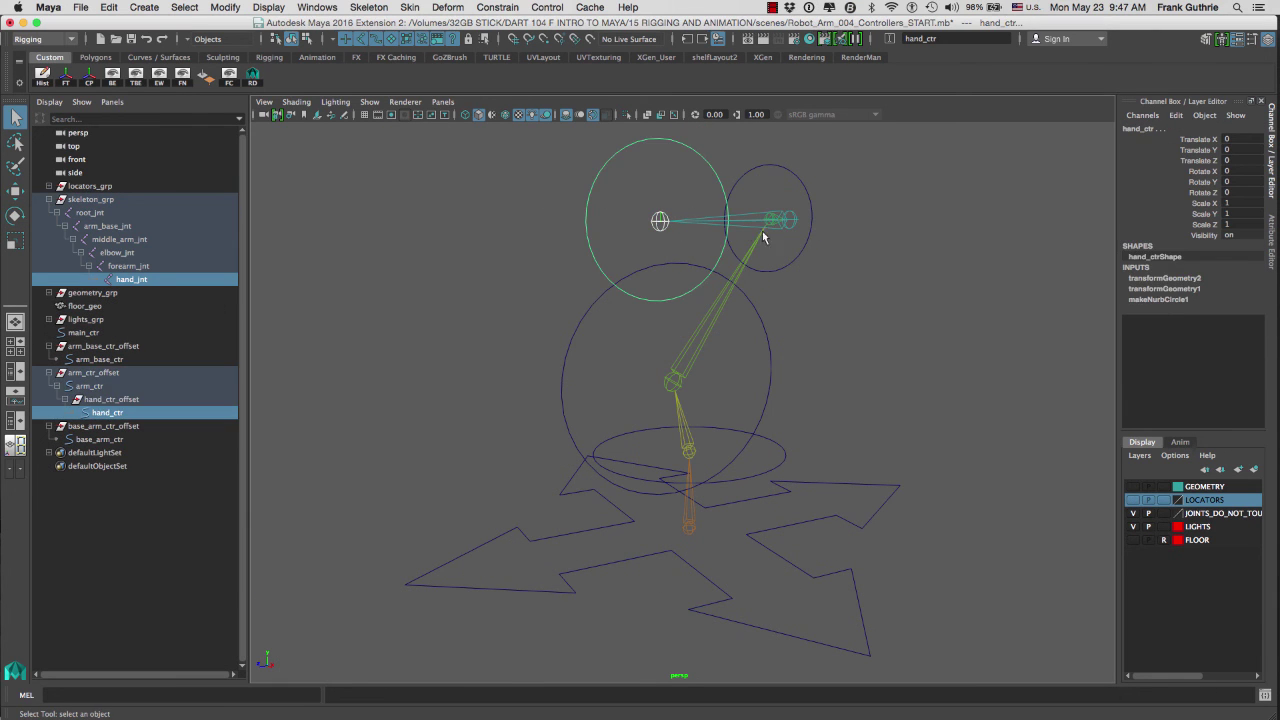
click(757, 217)
shift+click(807, 160)
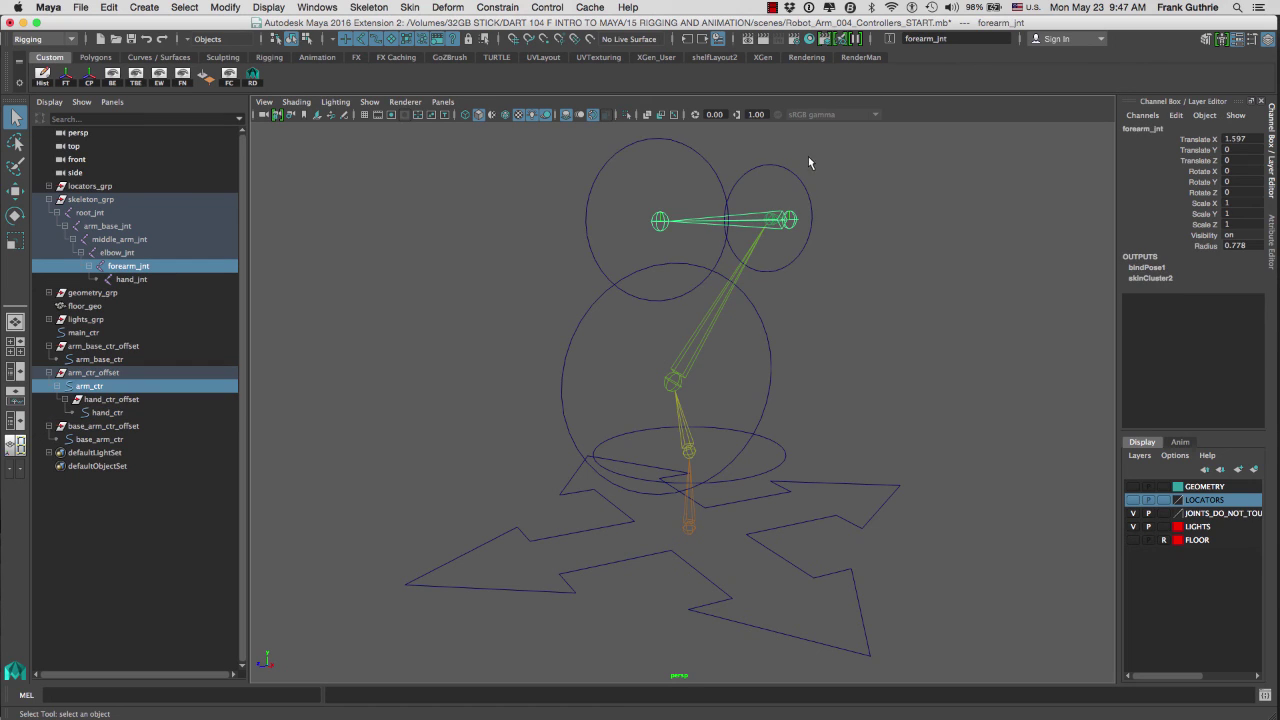
click(697, 347)
shift+click(768, 365)
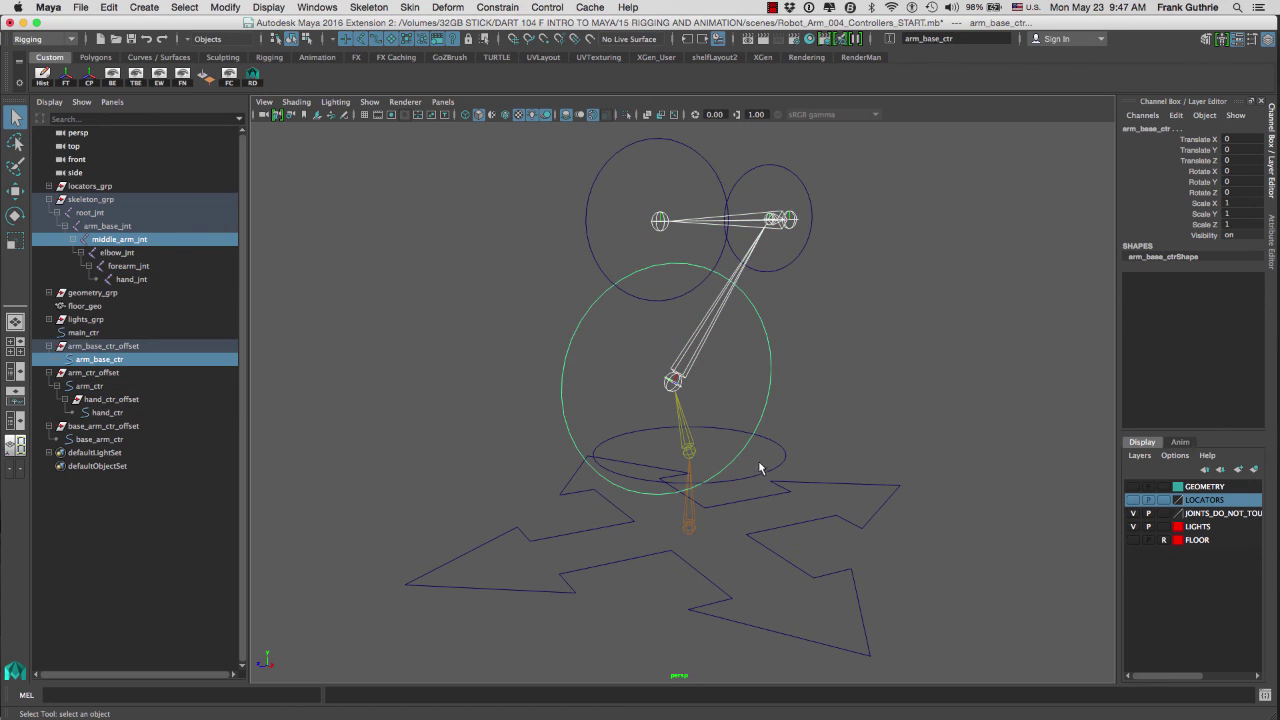
click(1133, 487)
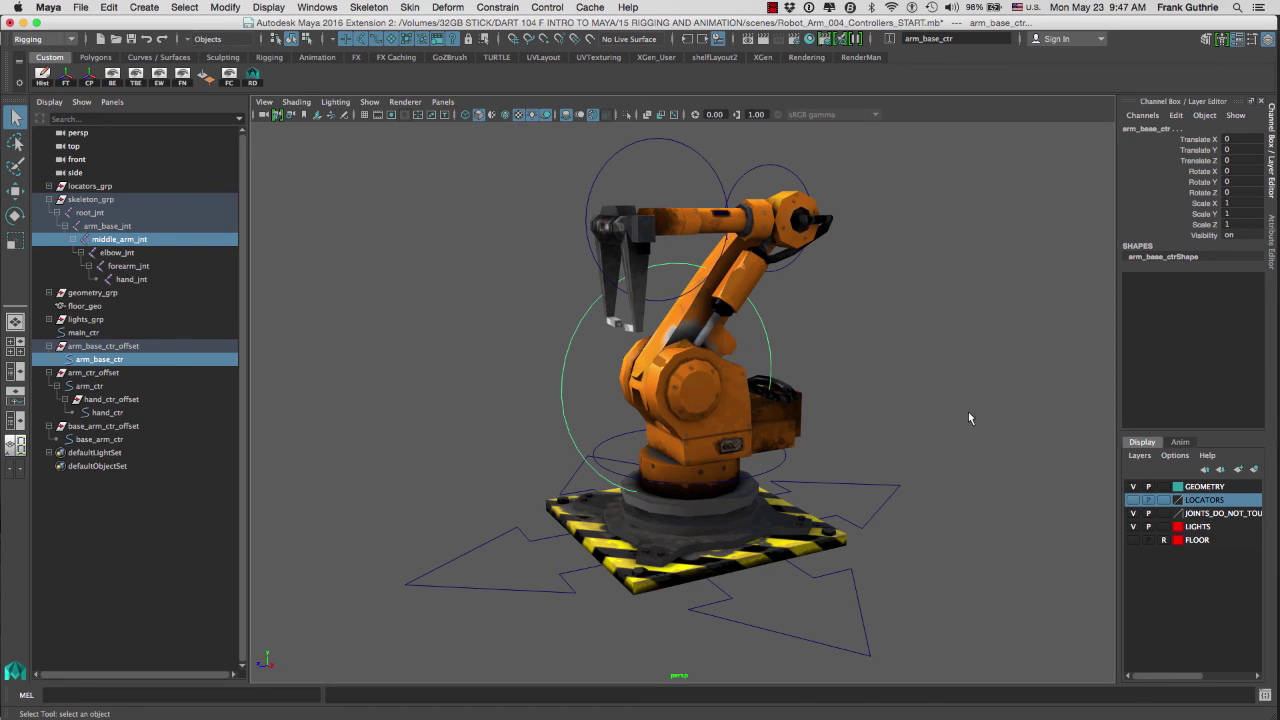